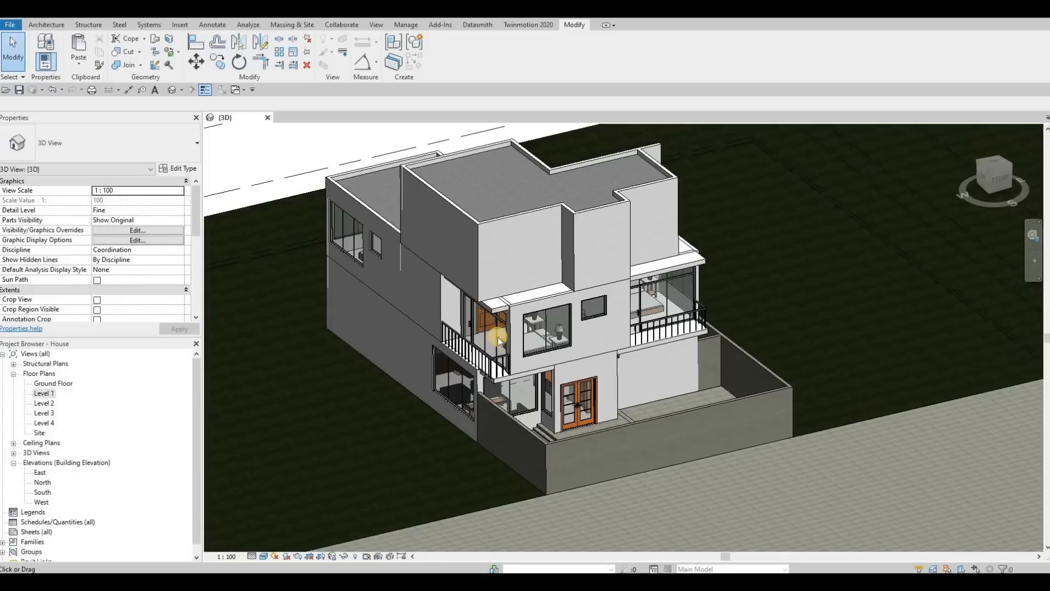
Orbit the 3D view to examine the house's front and side exterior walls.
{"action": "middle_click_drag", "start_coordinate": [544, 286], "coordinate": [542, 297]}
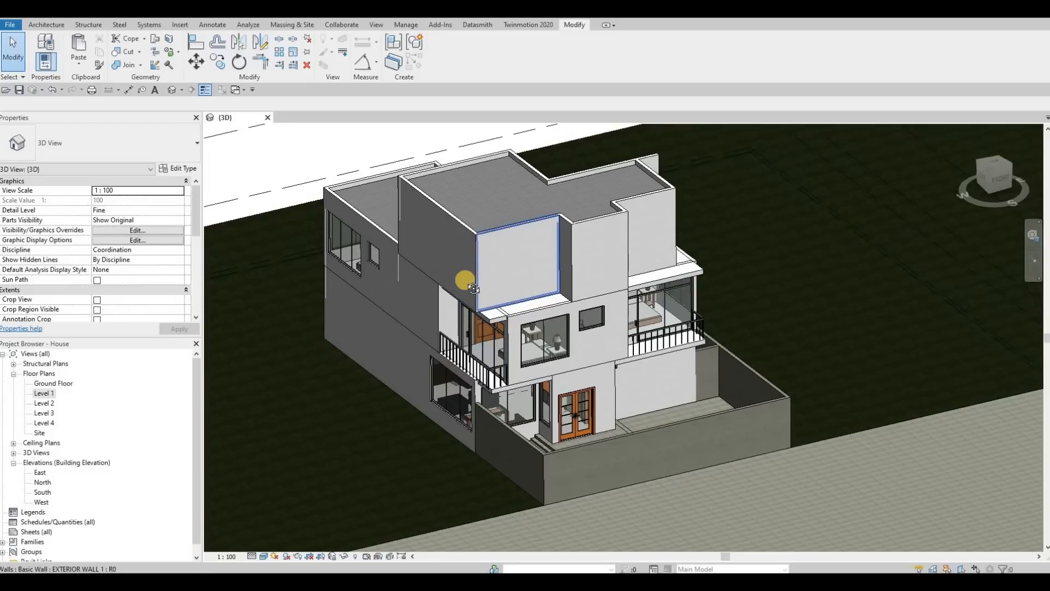
{"action": "middle_click_drag", "start_coordinate": [473, 289], "coordinate": [445, 276], "text": "shift"}
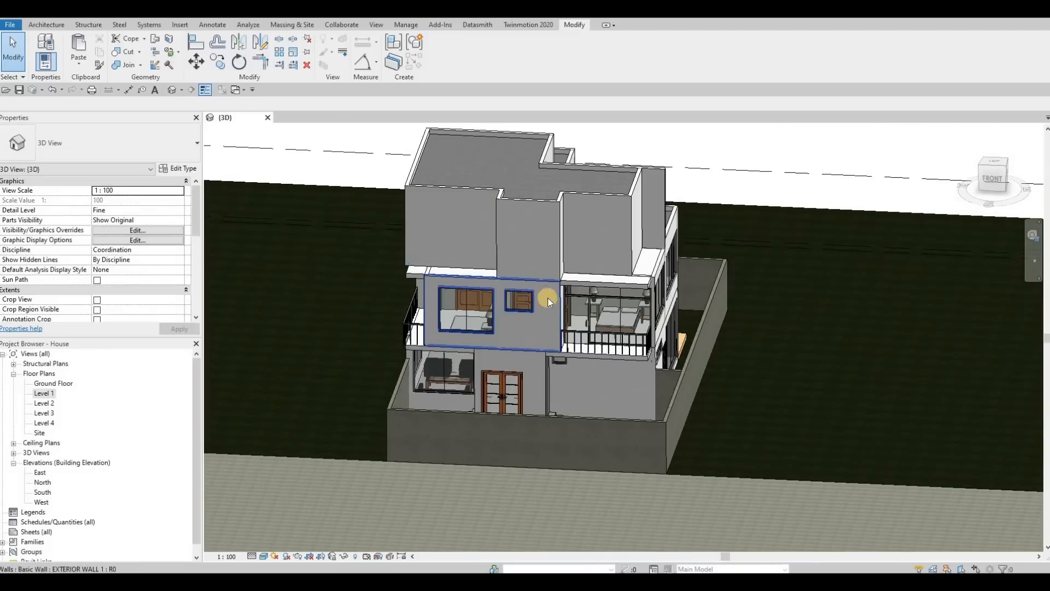
{"action": "middle_click_drag", "start_coordinate": [547, 298], "coordinate": [594, 307], "text": "shift"}
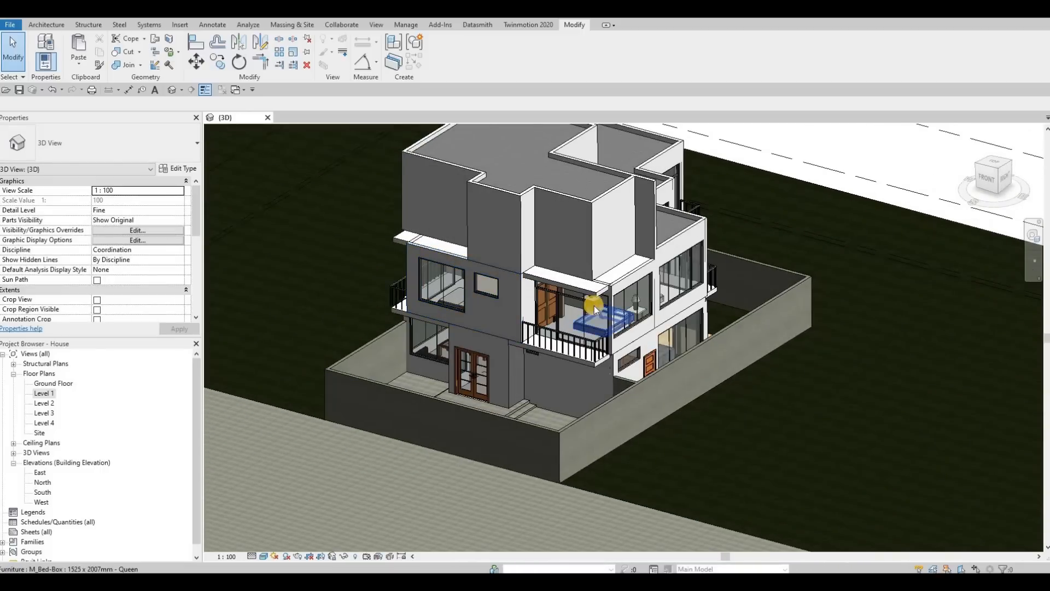
{"action": "left_click", "coordinate": [547, 290]}
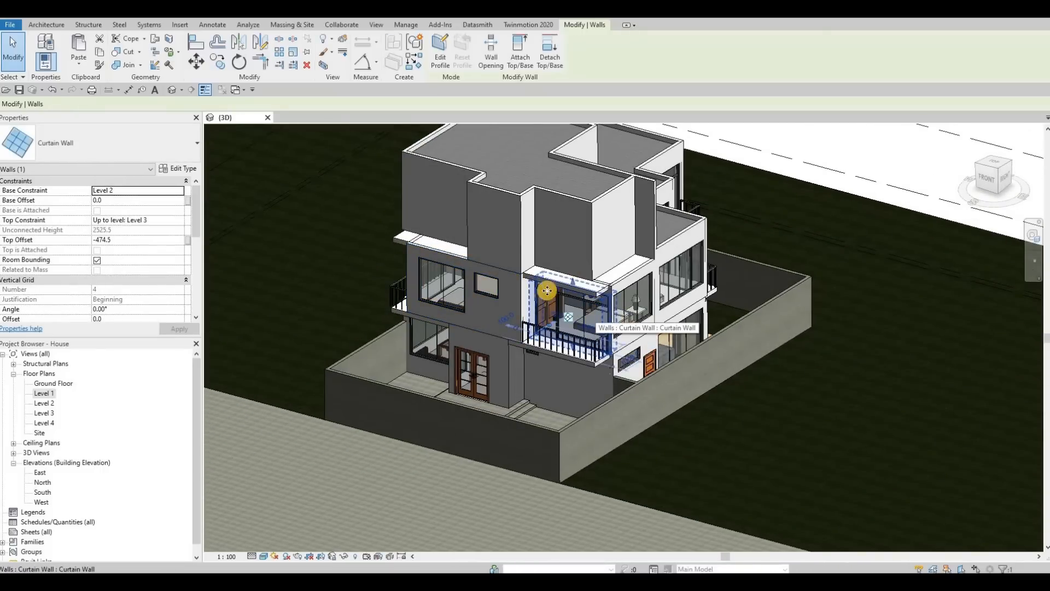
{"action": "middle_click_drag", "start_coordinate": [603, 298], "coordinate": [364, 324], "text": "shift"}
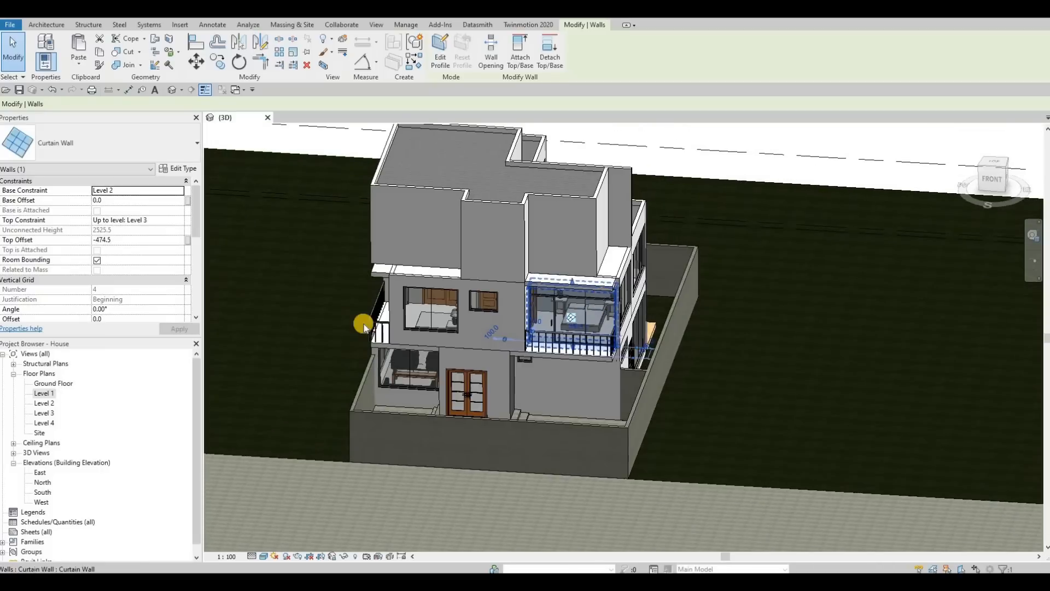
{"action": "key", "text": "s"}
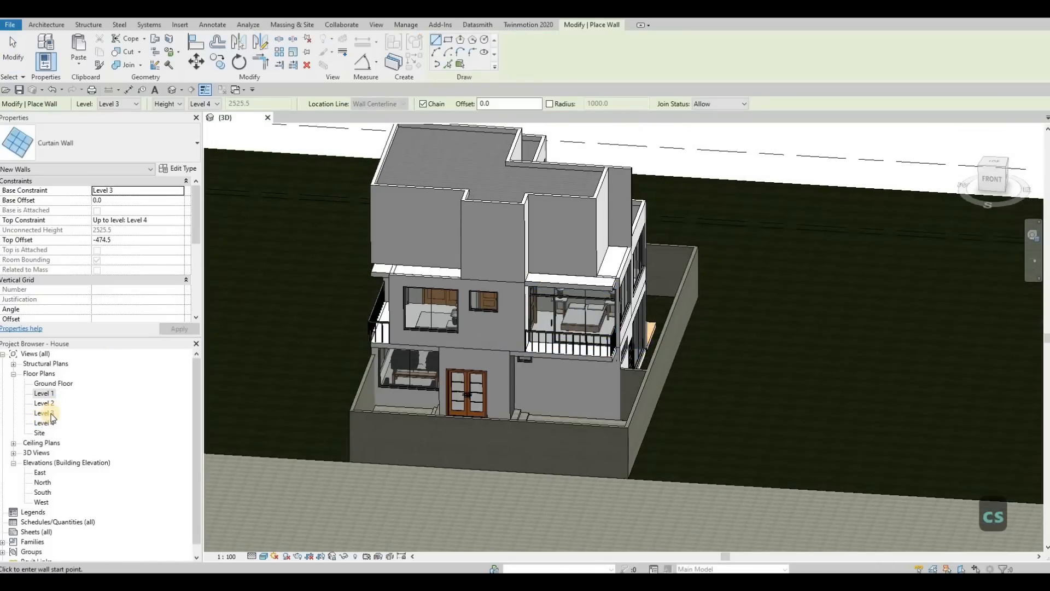
Open the Level 3 floor plan and zoom into the front bedroom's exterior wall.
{"action": "double_click", "coordinate": [44, 413]}
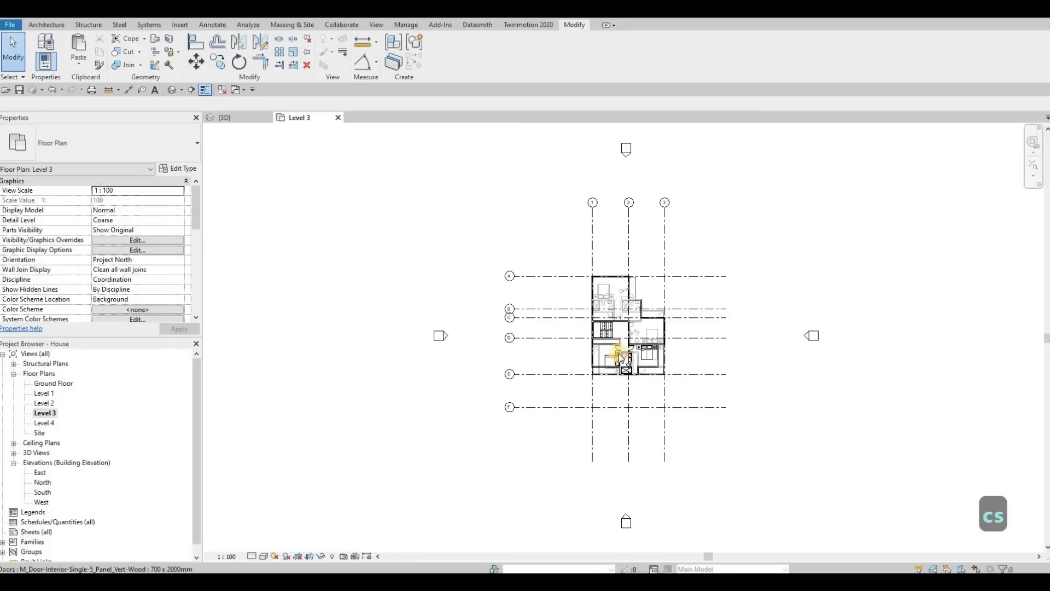
{"action": "scroll", "coordinate": [682, 376], "scroll_direction": "up", "scroll_amount": 3}
{"action": "scroll", "coordinate": [640, 343], "scroll_direction": "up", "scroll_amount": 3}
{"action": "middle_click_drag", "start_coordinate": [634, 341], "coordinate": [493, 315]}
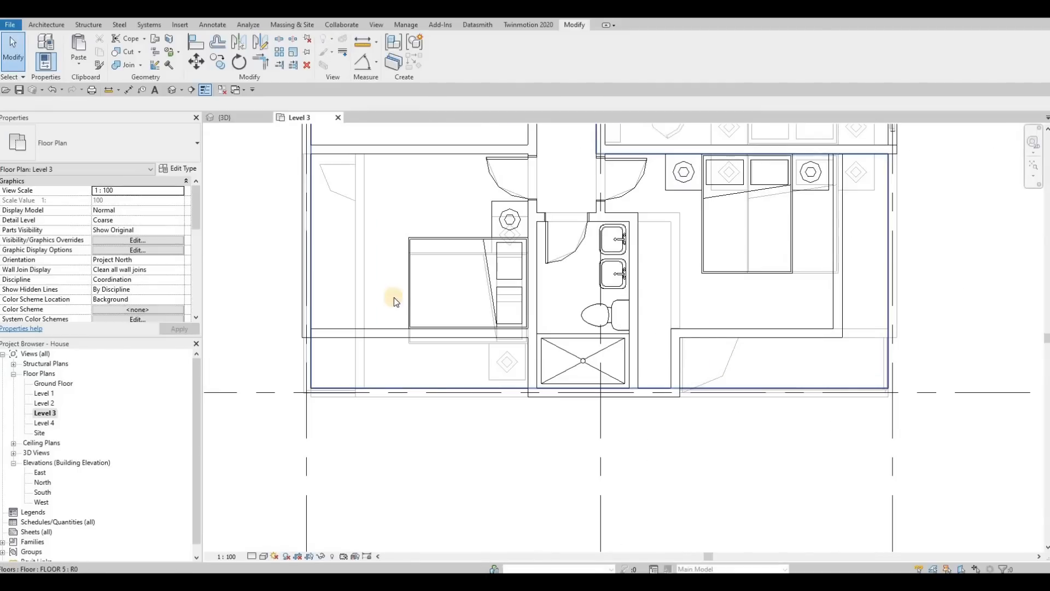
{"action": "middle_click_drag", "start_coordinate": [309, 141], "coordinate": [385, 141]}
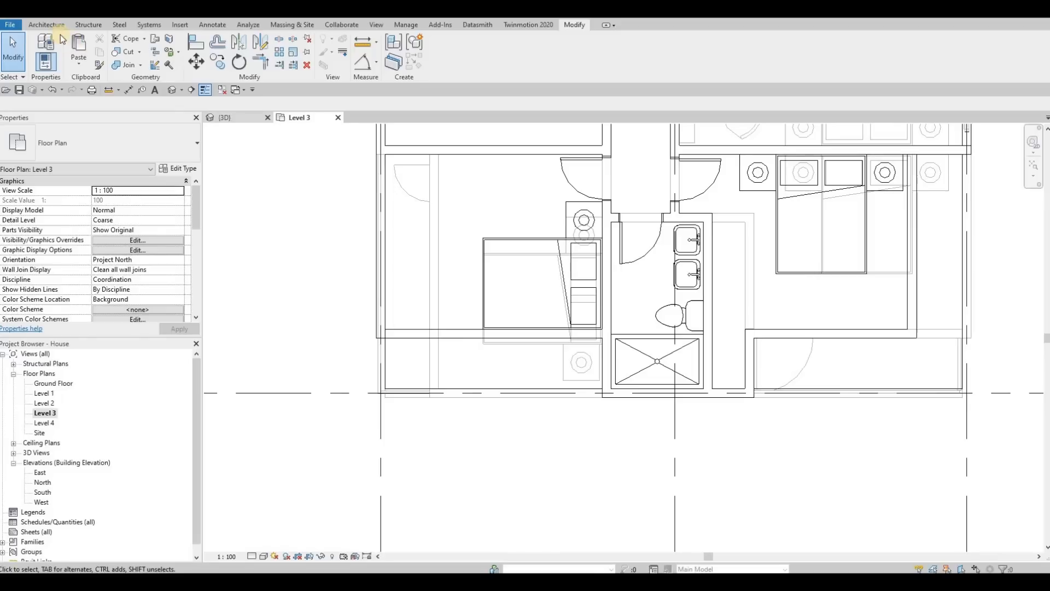
Start the Wall: Architectural tool with the Curtain Wall type on Level 3.
{"action": "left_click", "coordinate": [47, 24]}
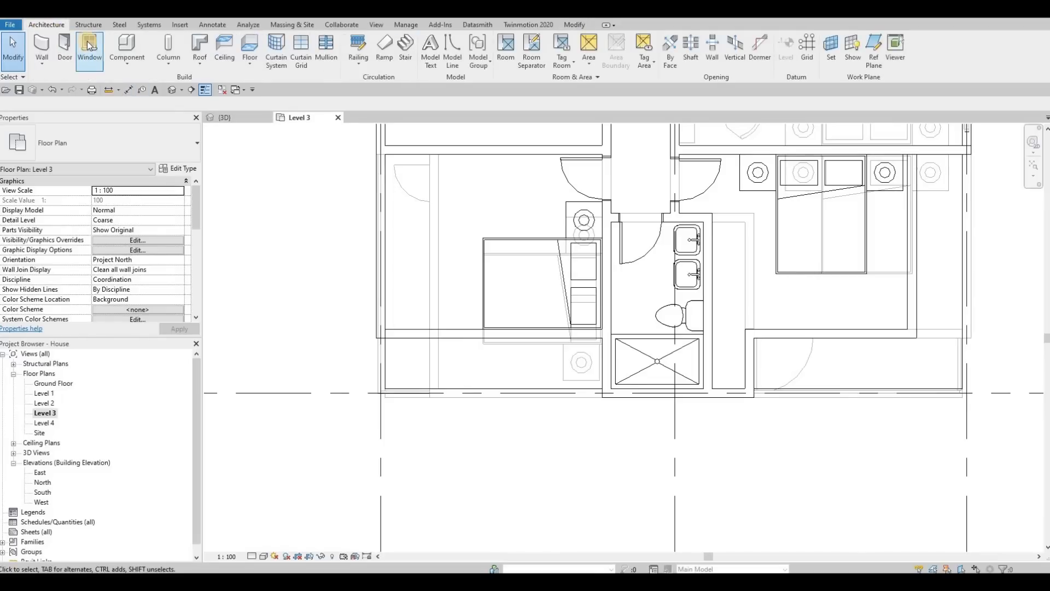
{"action": "left_click", "coordinate": [42, 46]}
{"action": "left_click", "coordinate": [41, 64]}
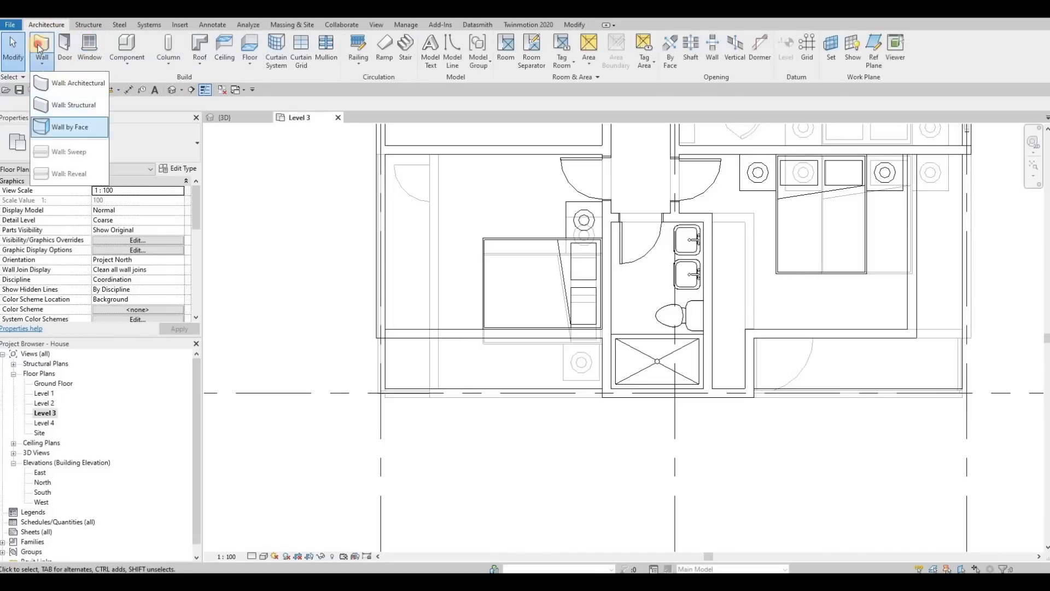
{"action": "left_click", "coordinate": [57, 82]}
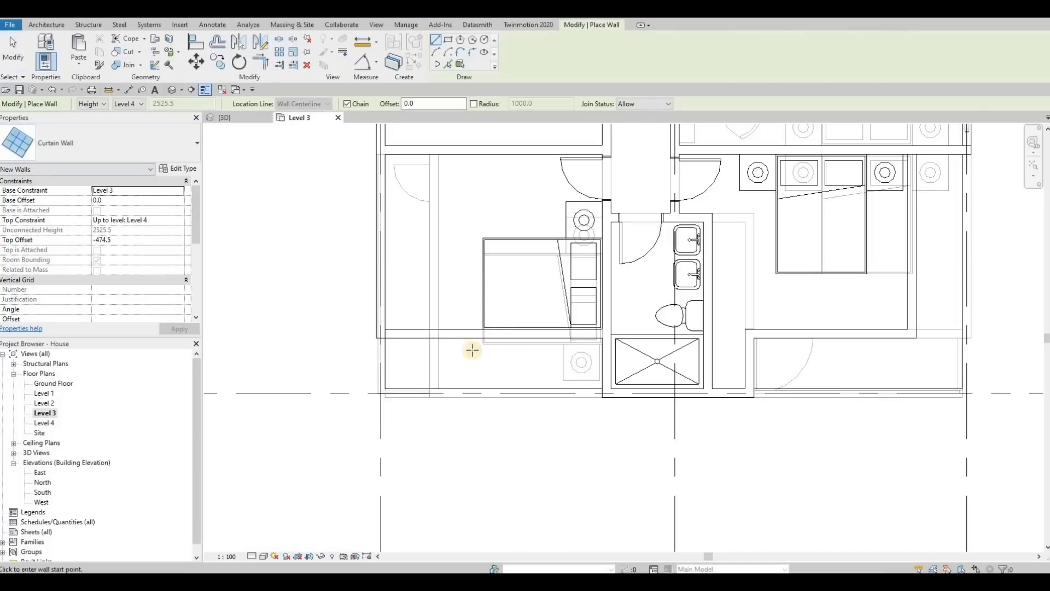
{"action": "scroll", "coordinate": [306, 321], "scroll_direction": "up", "scroll_amount": 3}
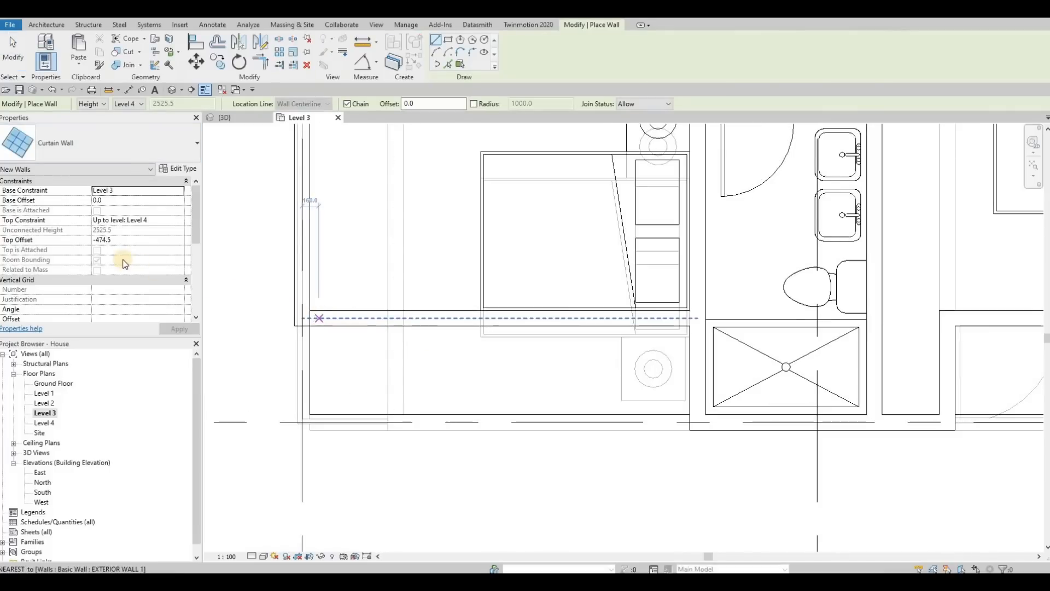
{"action": "scroll", "coordinate": [131, 270], "scroll_direction": "down", "scroll_amount": 5}
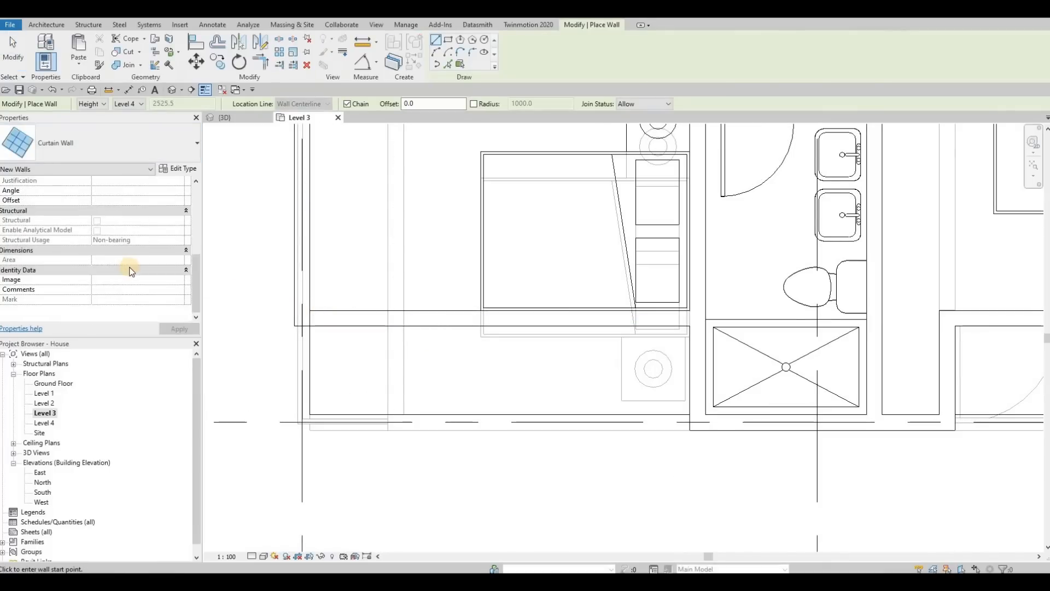
{"action": "scroll", "coordinate": [134, 271], "scroll_direction": "up", "scroll_amount": 5}
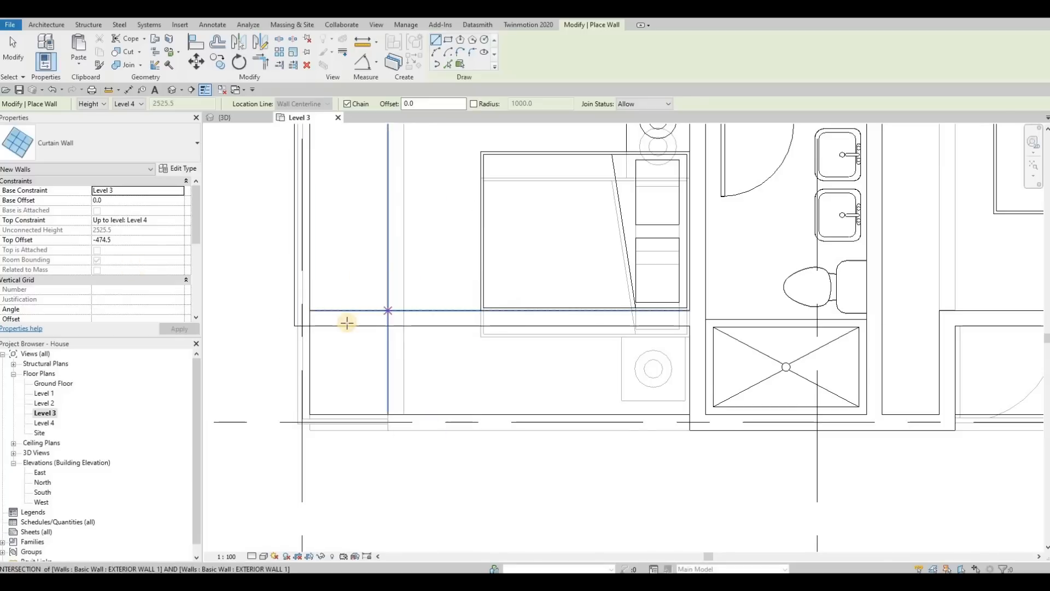
Enable Automatically Embed in the Curtain Wall type properties.
{"action": "left_click", "coordinate": [180, 169]}
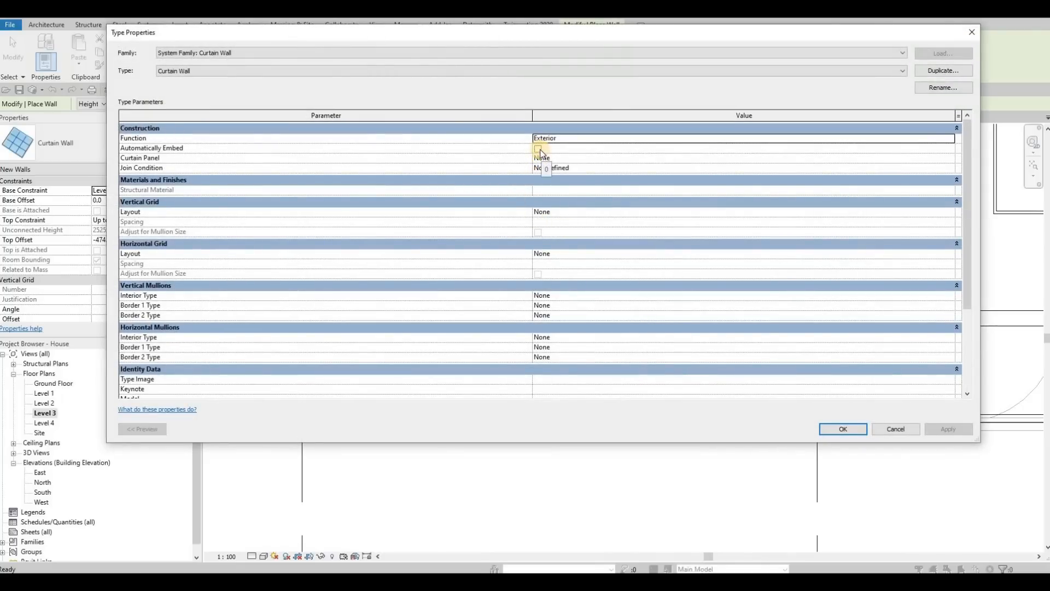
{"action": "left_click", "coordinate": [538, 149]}
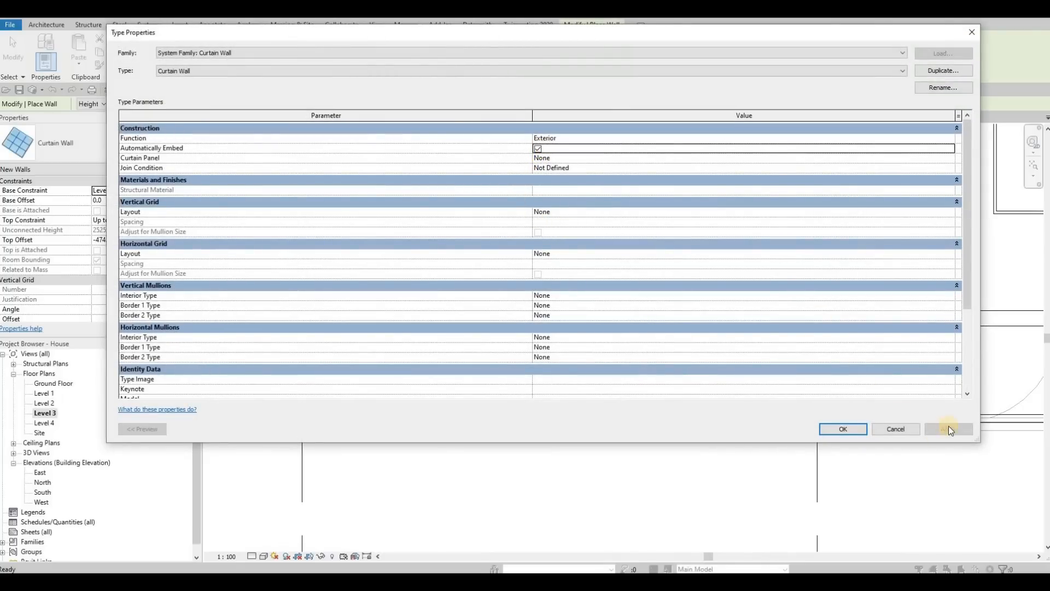
{"action": "left_click", "coordinate": [844, 428]}
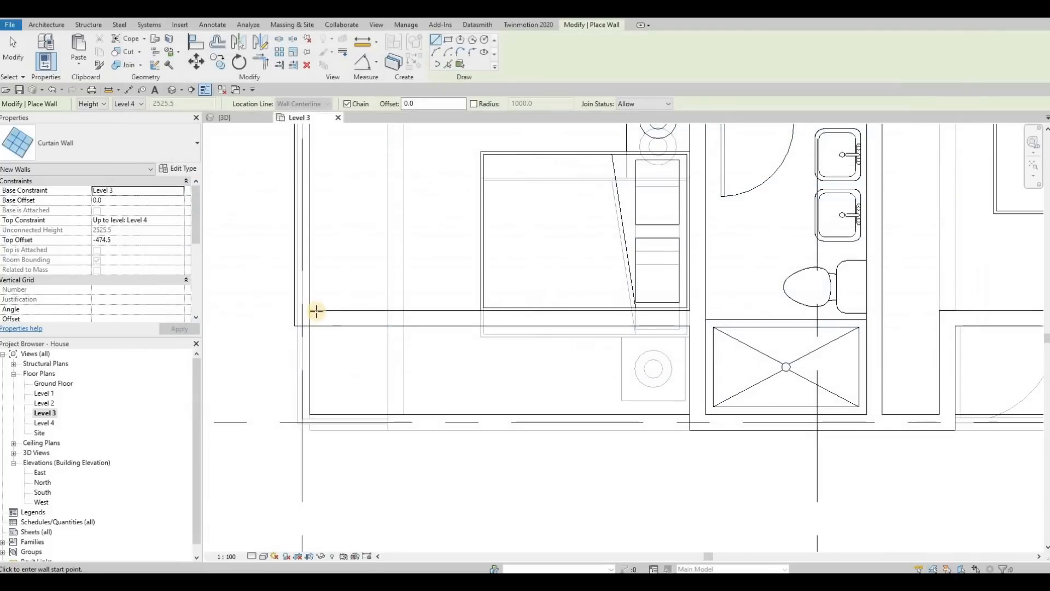
Draw a curtain wall along the bedroom's front exterior wall, about 3400 mm long.
{"action": "left_click", "coordinate": [316, 313]}
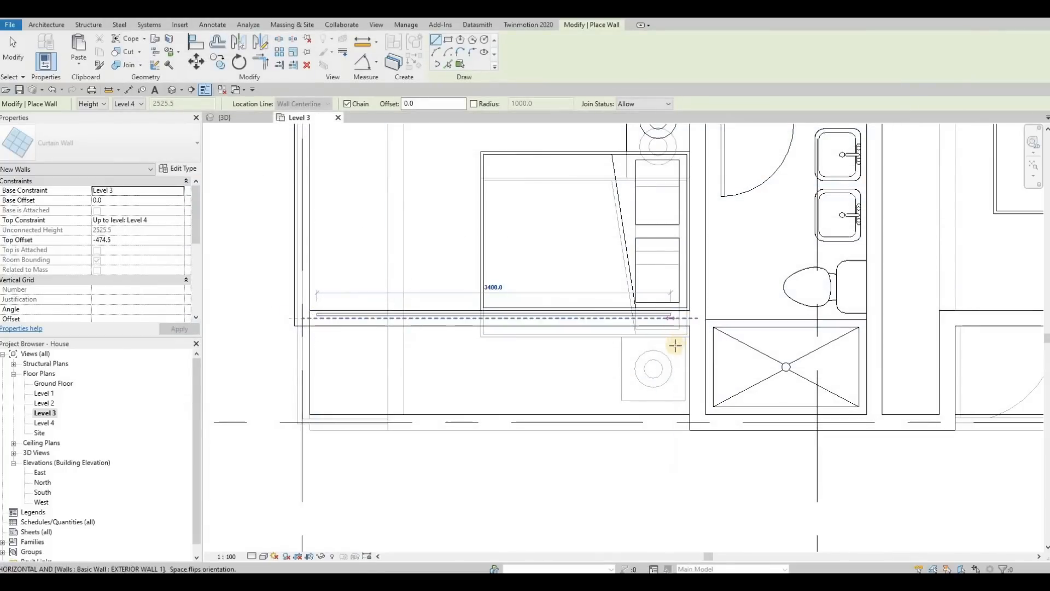
{"action": "key", "text": "Escape"}
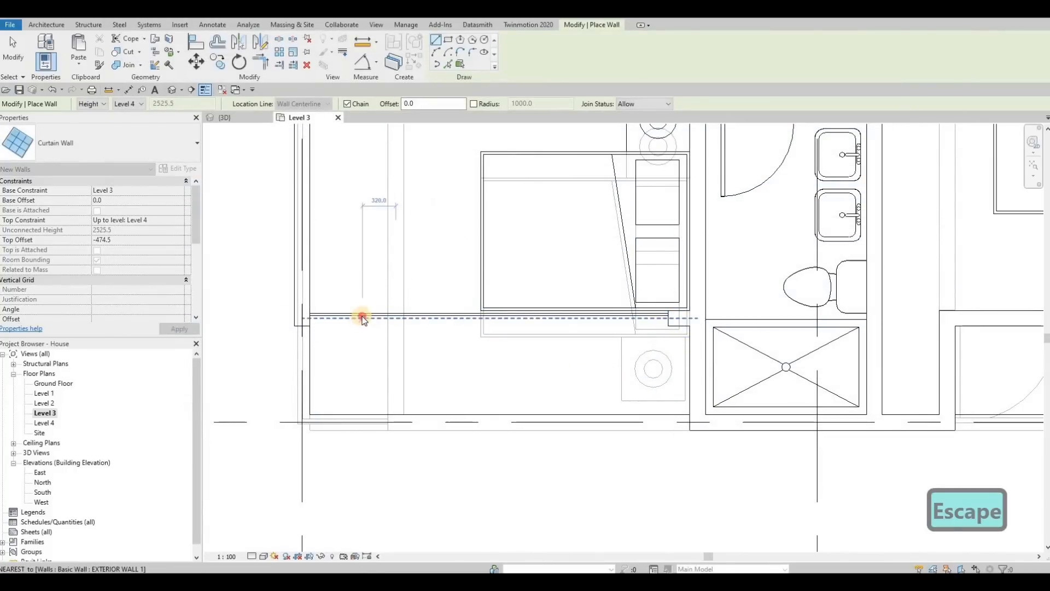
{"action": "key", "text": "Escape"}
Shorten the curtain wall by moving its left end about 400 mm inward, to about 3120 mm.
{"action": "left_click", "coordinate": [304, 318]}
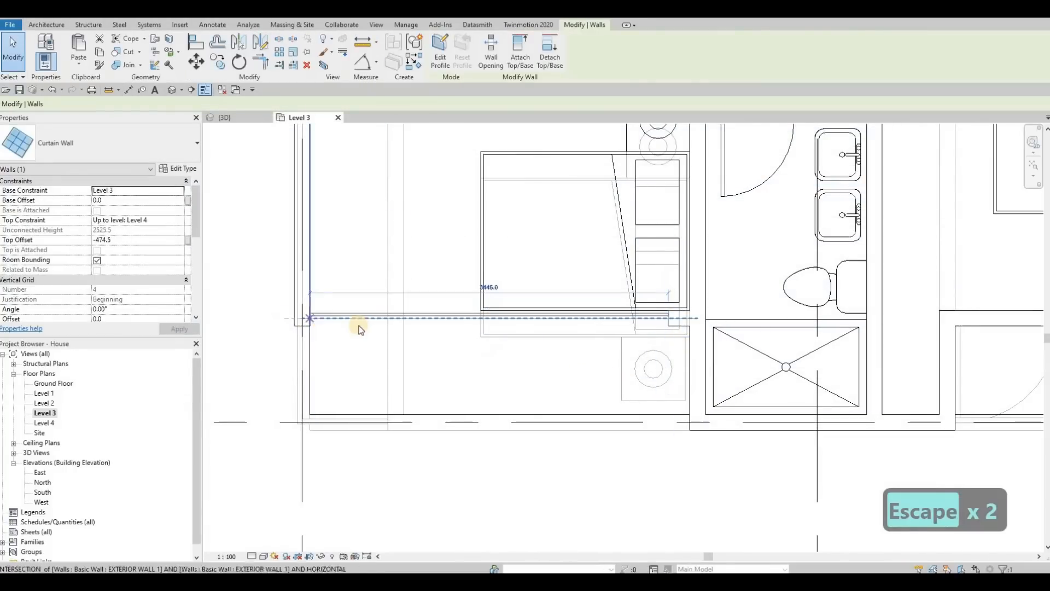
{"action": "left_click_drag", "start_coordinate": [308, 318], "coordinate": [344, 320]}
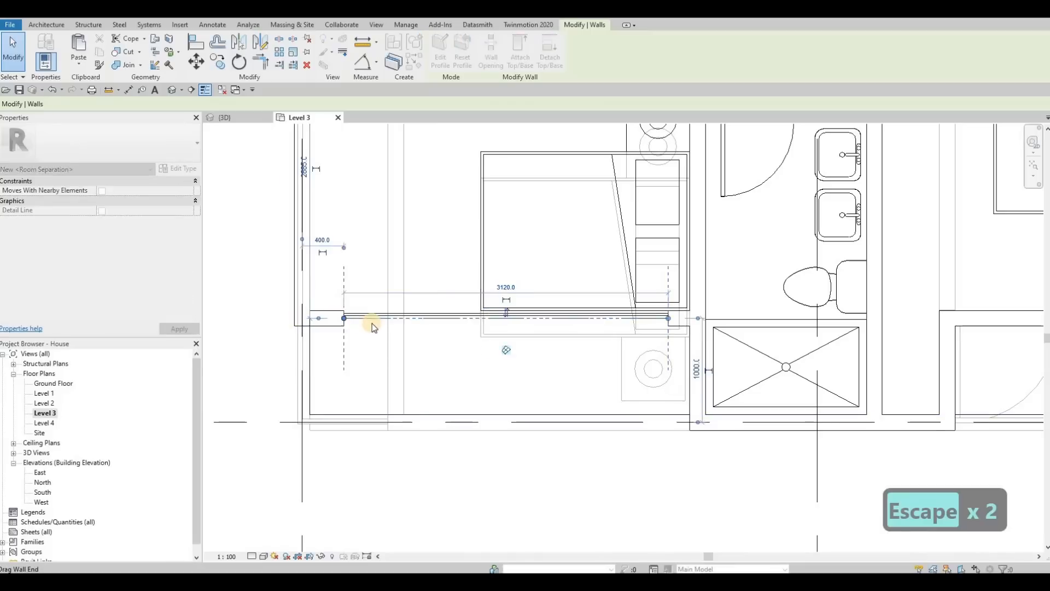
{"action": "key", "text": "Escape"}
Review the selected curtain wall's type properties without changes.
{"action": "left_click", "coordinate": [361, 313]}
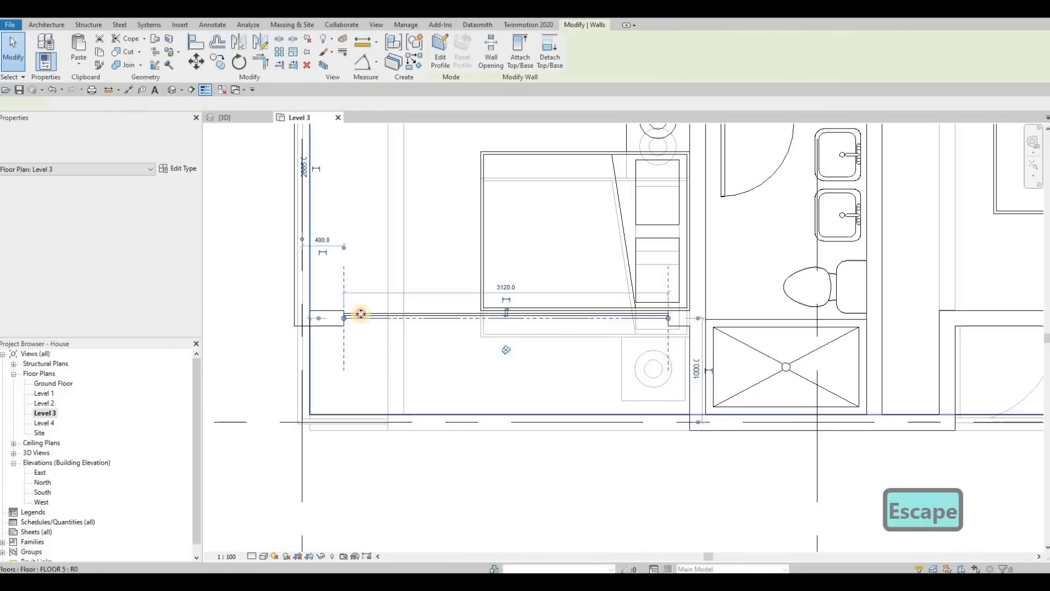
{"action": "key", "text": "Escape"}
{"action": "left_click", "coordinate": [178, 169]}
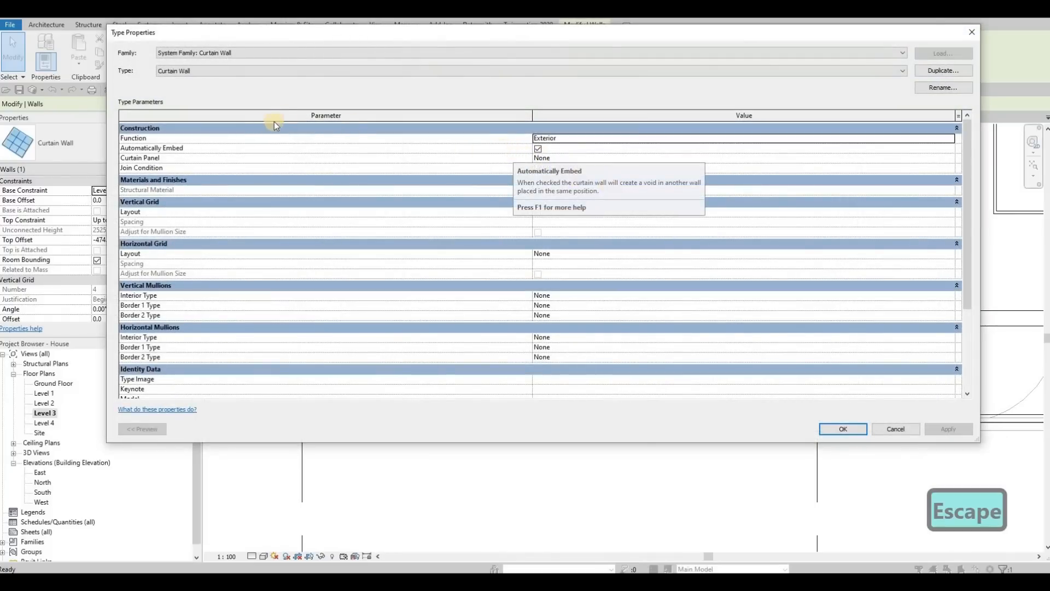
{"action": "key", "text": "Escape"}
{"action": "key", "text": "Escape"}
Switch to the 3D view and orbit to inspect the new embedded curtain wall.
{"action": "left_click", "coordinate": [238, 119]}
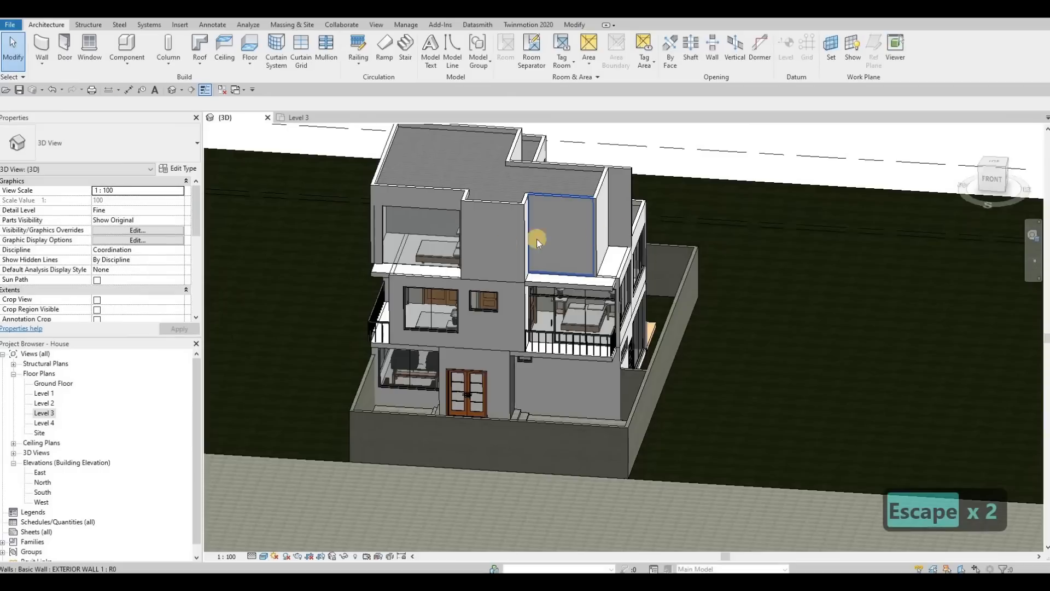
{"action": "middle_click_drag", "start_coordinate": [537, 238], "coordinate": [455, 247], "text": "shift"}
{"action": "left_click", "coordinate": [455, 249]}
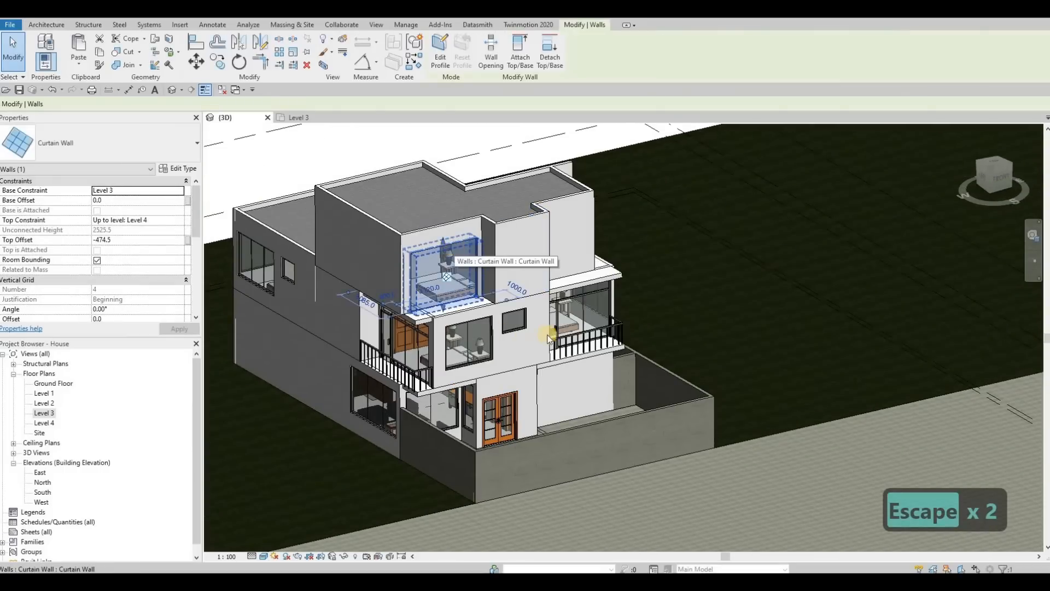
{"action": "key", "text": "Escape"}
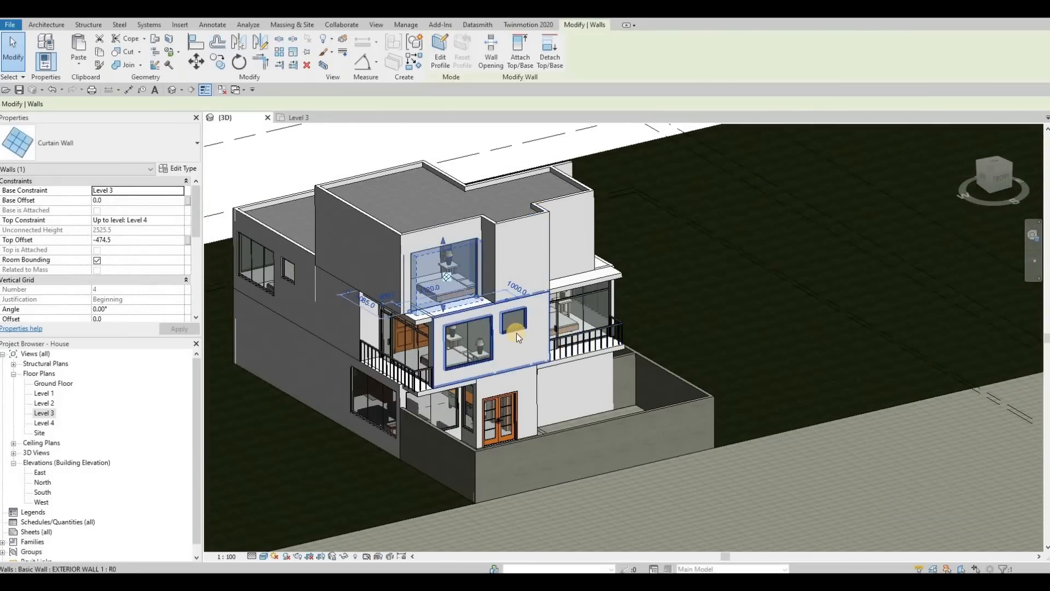
{"action": "scroll", "coordinate": [519, 332], "scroll_direction": "up", "scroll_amount": 2}
{"action": "left_click", "coordinate": [511, 328]}
{"action": "key", "text": "c"}
{"action": "key", "text": "s"}
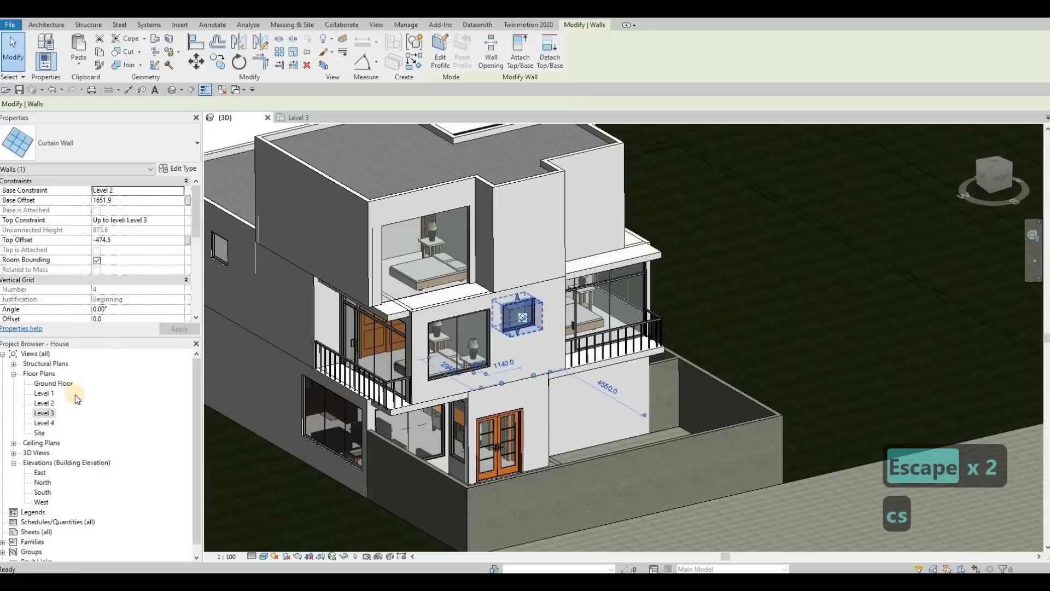
{"action": "double_click", "coordinate": [64, 413]}
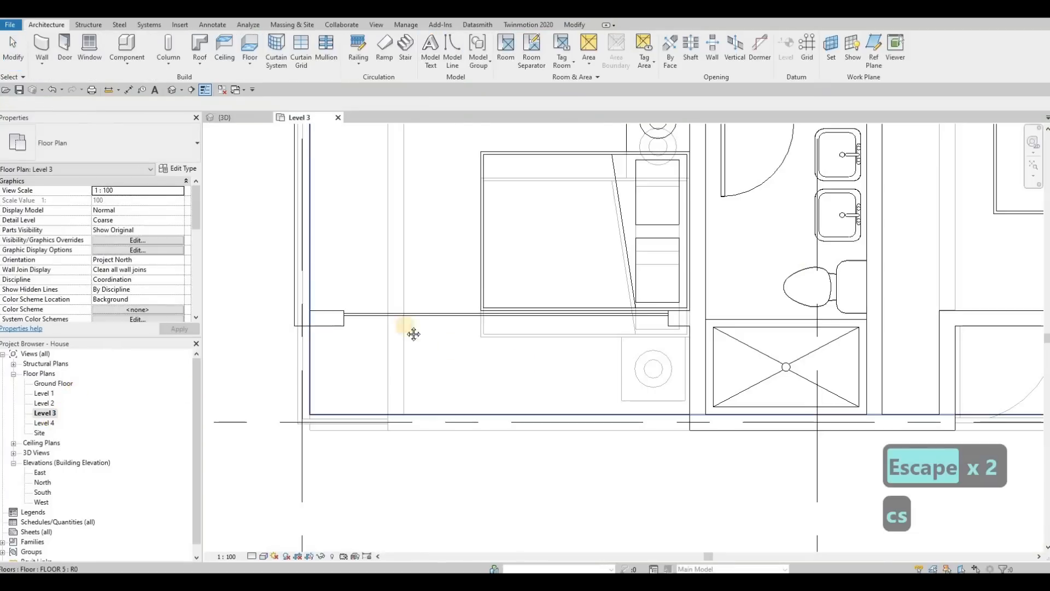
{"action": "scroll", "coordinate": [506, 349], "scroll_direction": "down", "scroll_amount": 1}
{"action": "middle_click_drag", "start_coordinate": [648, 388], "coordinate": [532, 353]}
{"action": "scroll", "coordinate": [510, 341], "scroll_direction": "down", "scroll_amount": 1}
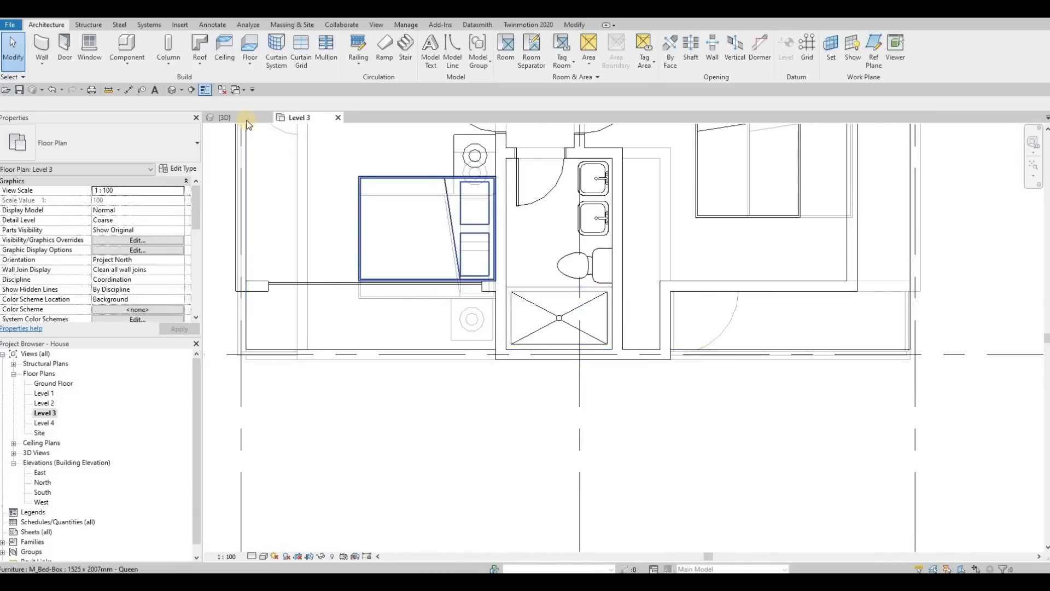
{"action": "left_click", "coordinate": [526, 318]}
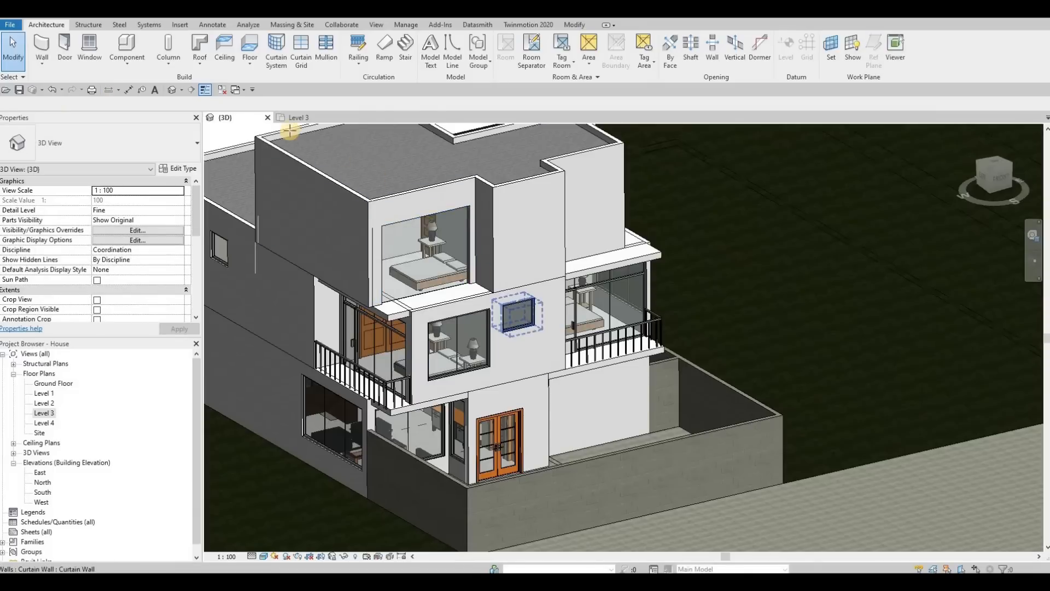
Create a similar small curtain wall on the Level 3 front wall at the shower, about 840 mm long.
{"action": "key", "text": "c"}
{"action": "key", "text": "s"}
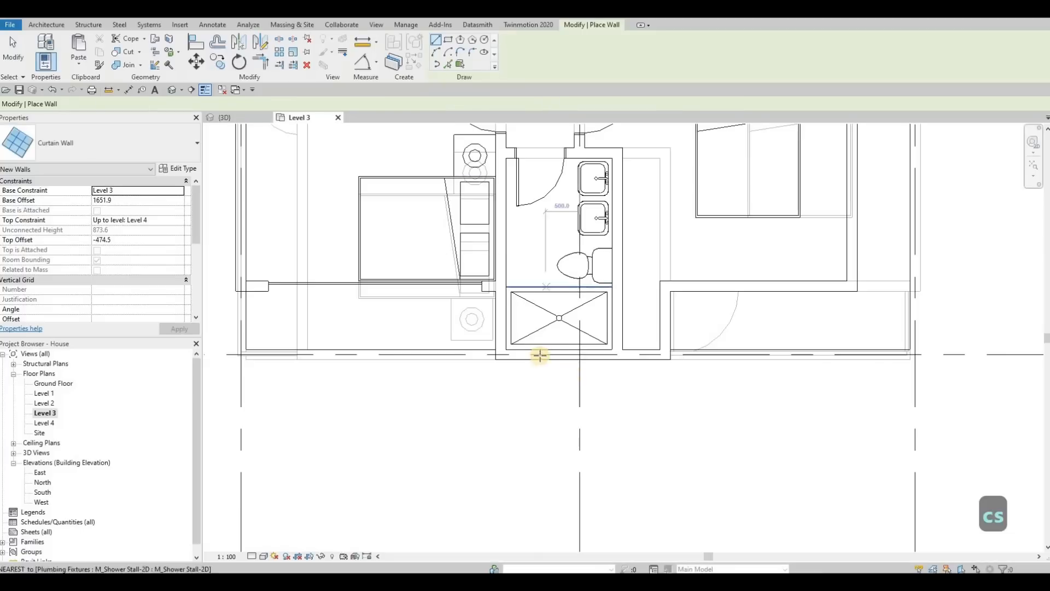
{"action": "scroll", "coordinate": [539, 356], "scroll_direction": "up", "scroll_amount": 1}
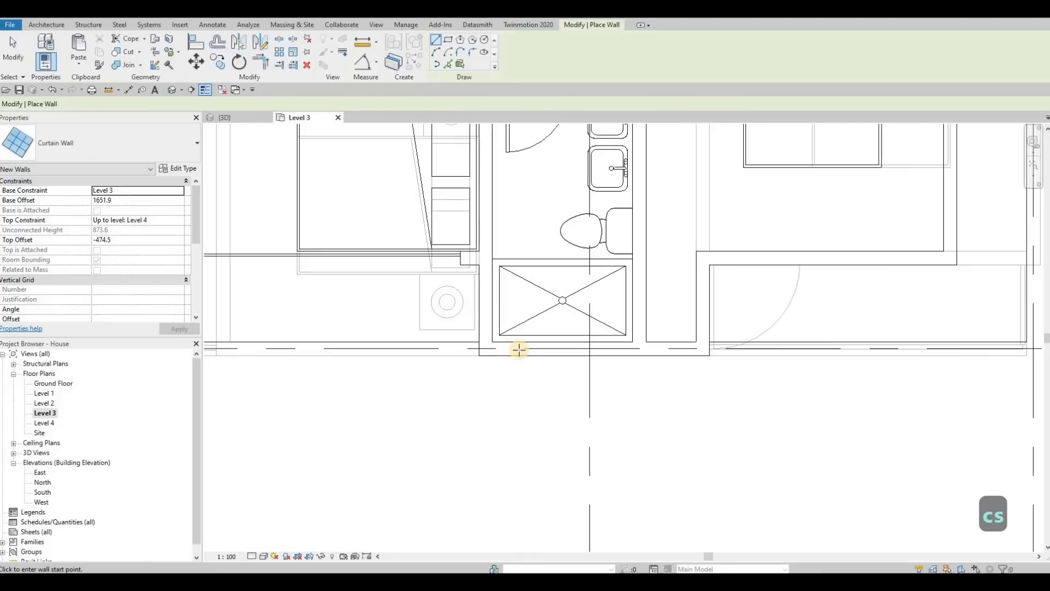
{"action": "left_click", "coordinate": [597, 345]}
{"action": "left_click", "coordinate": [594, 348]}
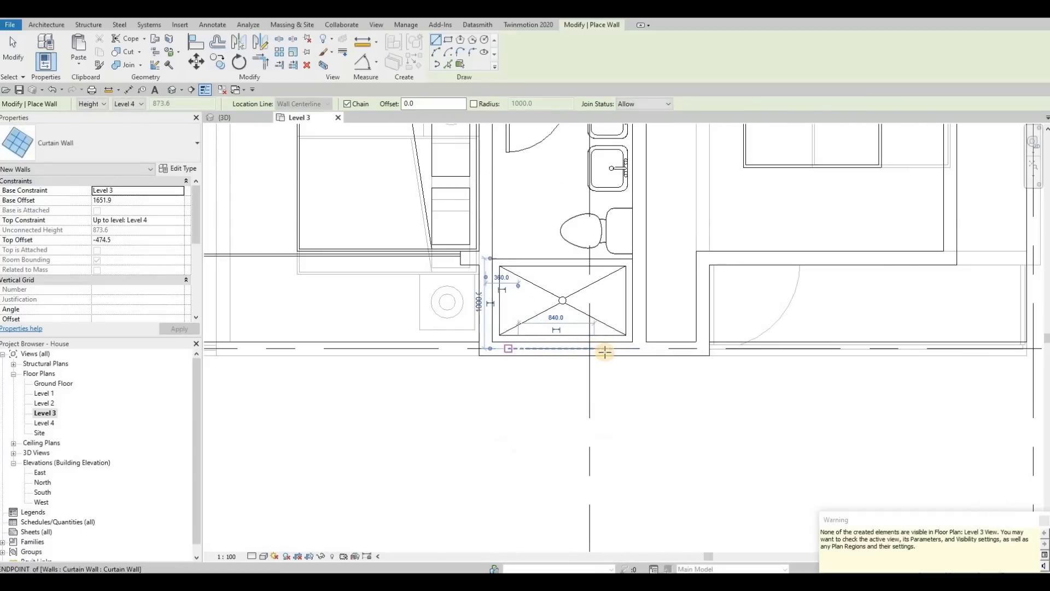
{"action": "key", "text": "Escape"}
{"action": "key", "text": "Escape"}
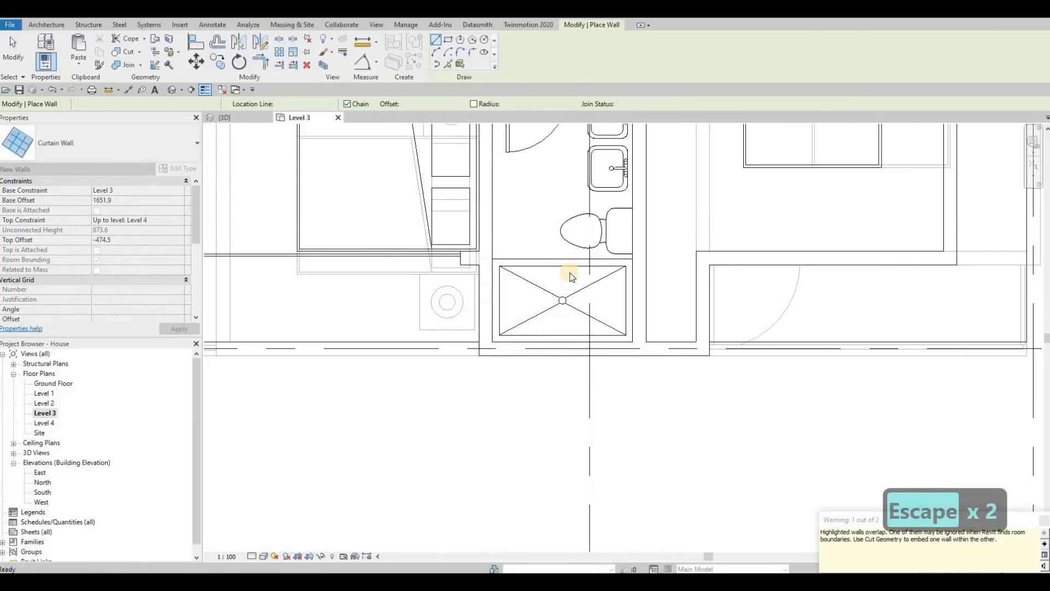
Switch to the 3D view and undo the last two actions.
{"action": "left_click", "coordinate": [232, 118]}
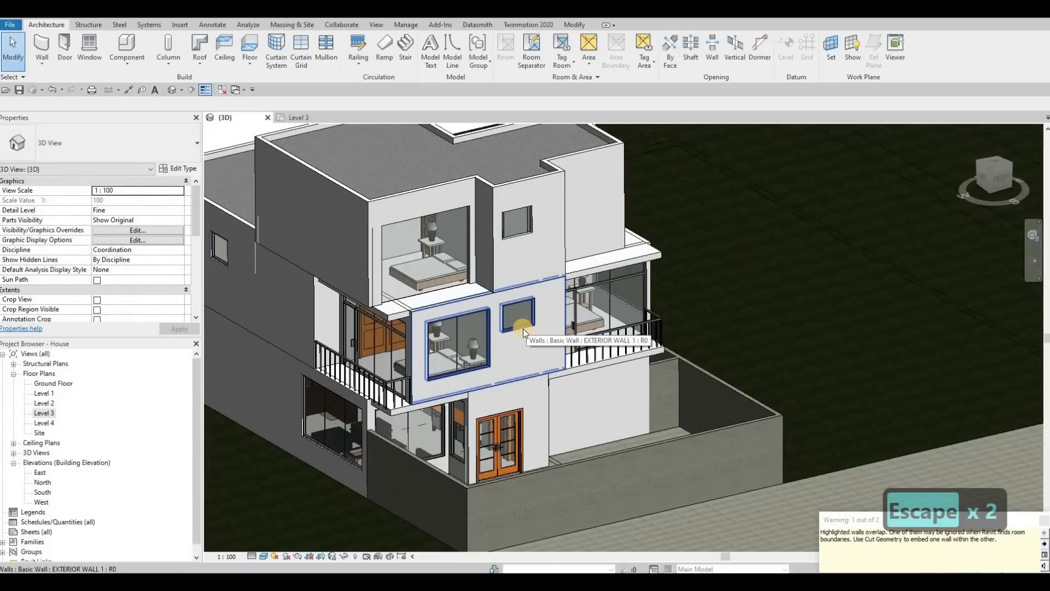
{"action": "key", "text": "ctrl+z"}
{"action": "key", "text": "ctrl+z"}
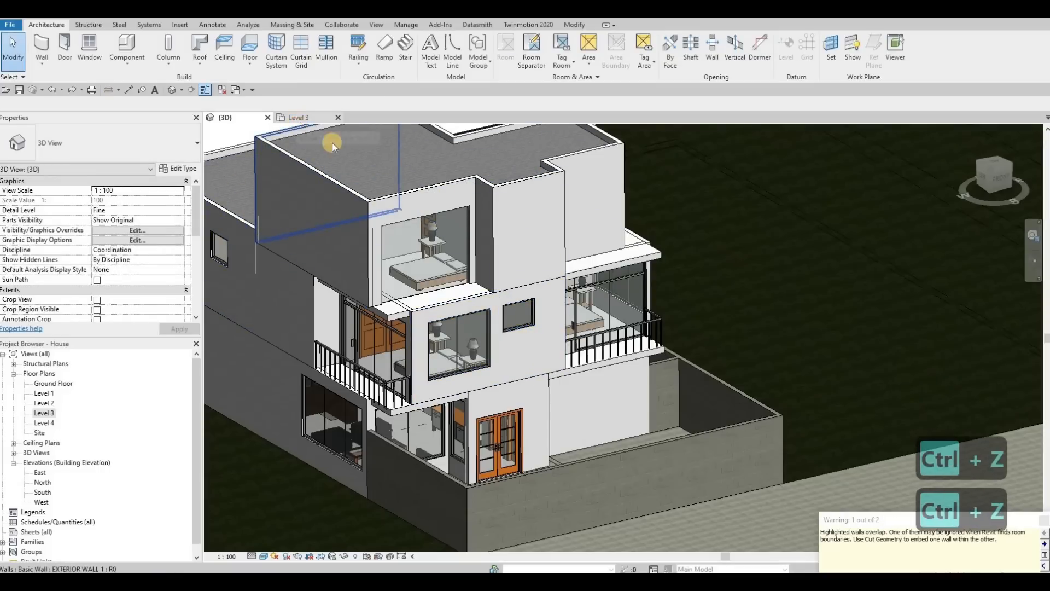
Create a similar curtain wall from the small embedded one and draw it along the Level 3 front wall at the shower.
{"action": "left_click", "coordinate": [299, 118]}
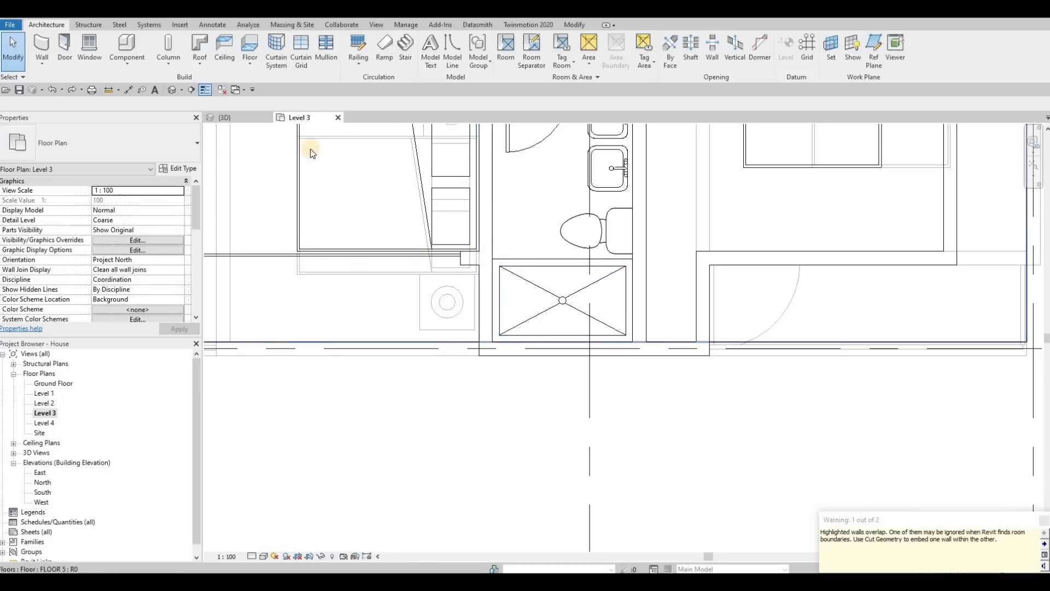
{"action": "left_click", "coordinate": [225, 118]}
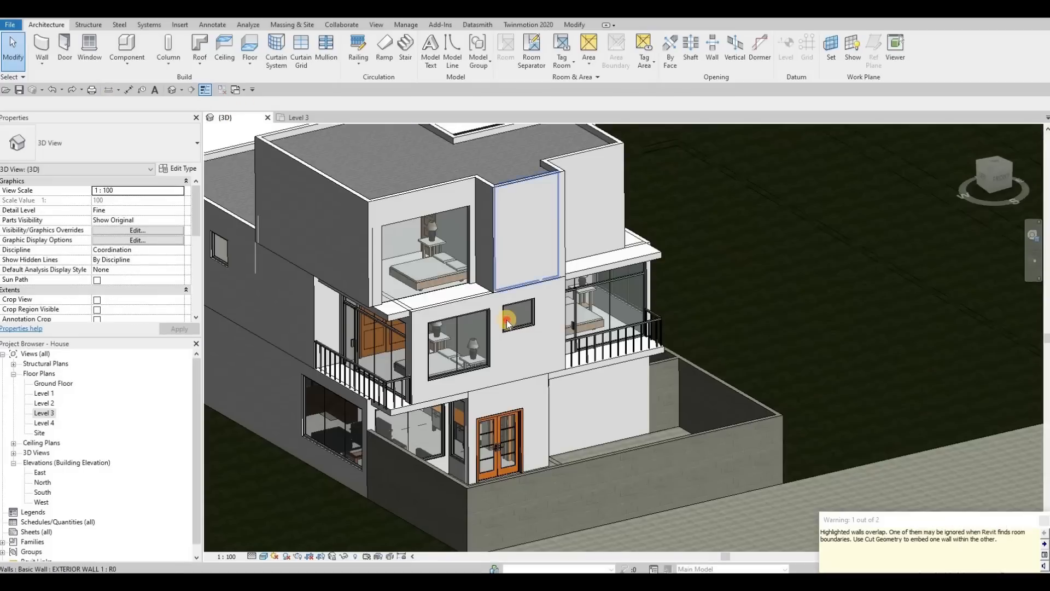
{"action": "left_click", "coordinate": [508, 321]}
{"action": "key", "text": "c"}
{"action": "key", "text": "s"}
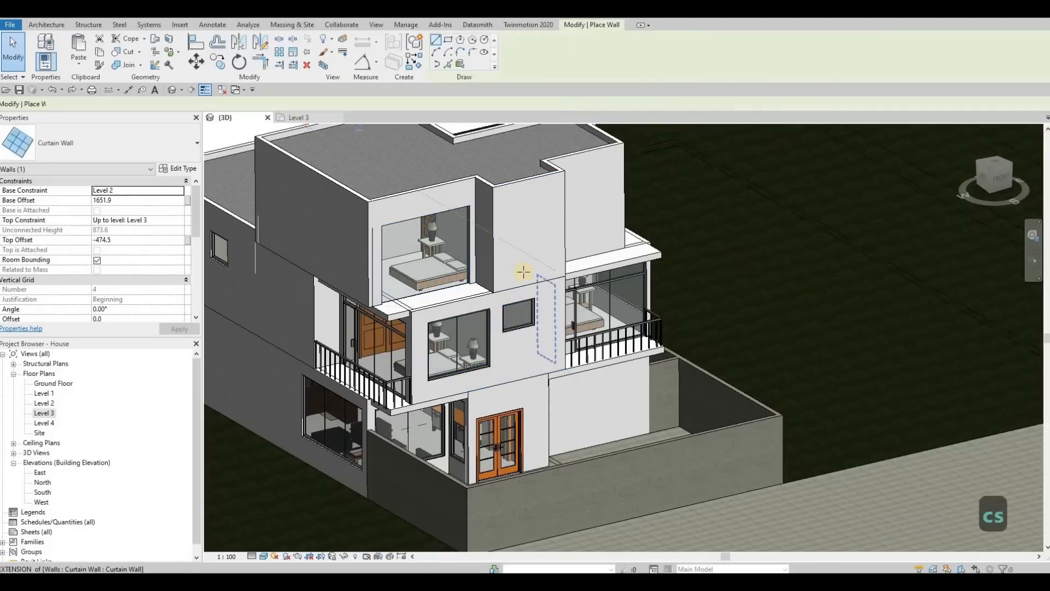
{"action": "key", "text": "ctrl+Tab"}
{"action": "left_click", "coordinate": [516, 349]}
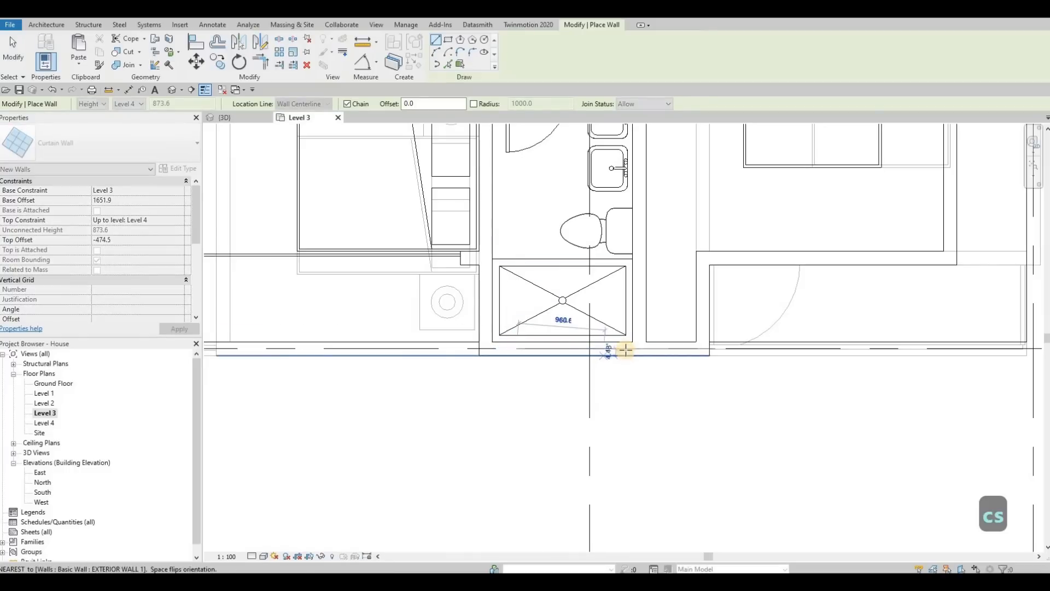
{"action": "left_click", "coordinate": [626, 348]}
{"action": "key", "text": "Escape"}
{"action": "key", "text": "Escape"}
{"action": "key", "text": "Escape"}
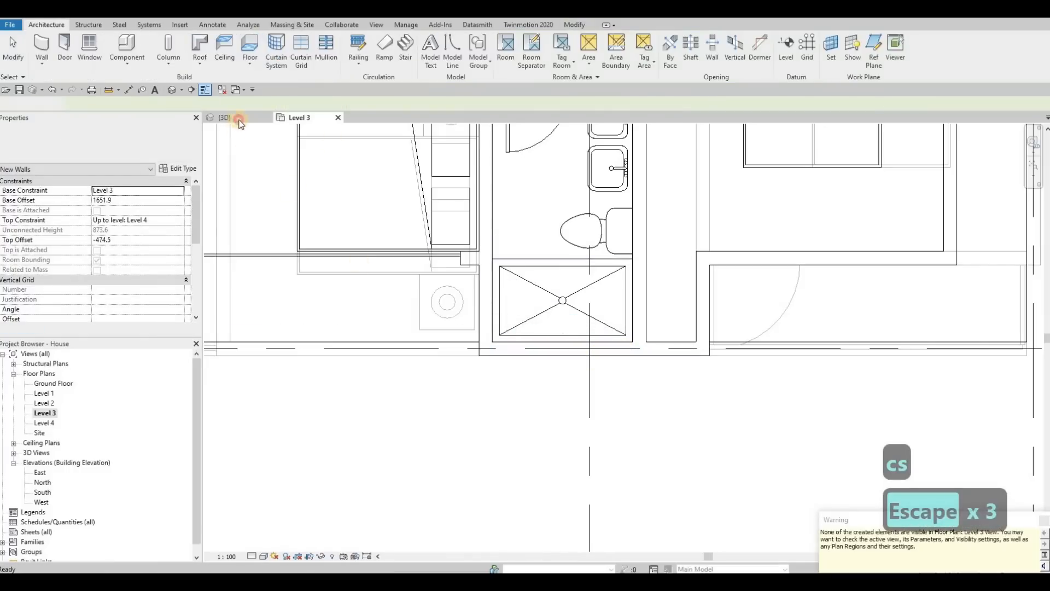
{"action": "key", "text": "ctrl+Tab"}
{"action": "scroll", "coordinate": [531, 235], "scroll_direction": "up", "scroll_amount": 2}
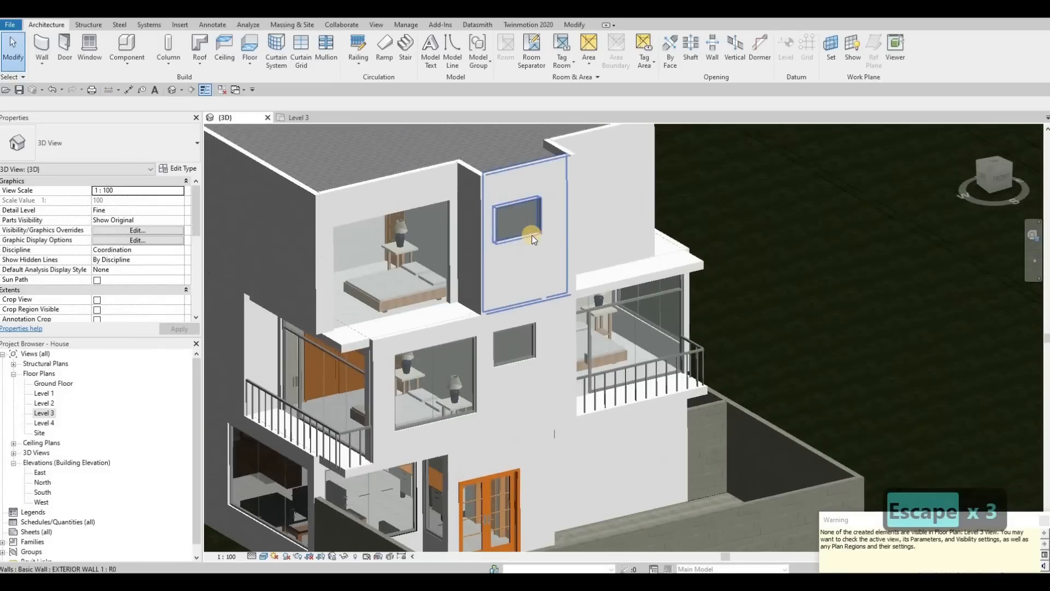
{"action": "key", "text": "a"}
{"action": "key", "text": "l"}
{"action": "scroll", "coordinate": [551, 211], "scroll_direction": "up", "scroll_amount": 3}
{"action": "left_click", "coordinate": [550, 214]}
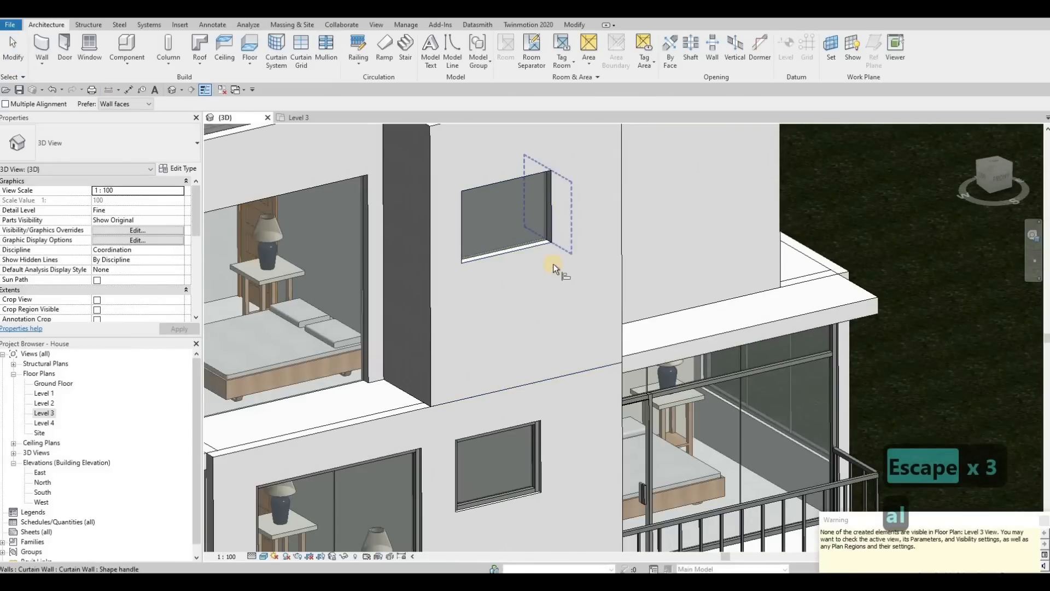
{"action": "key", "text": "Escape"}
{"action": "key", "text": "Escape"}
Align the new Level 3 curtain wall's right edge with the right edge of the window below it.
{"action": "key", "text": "a"}
{"action": "key", "text": "l"}
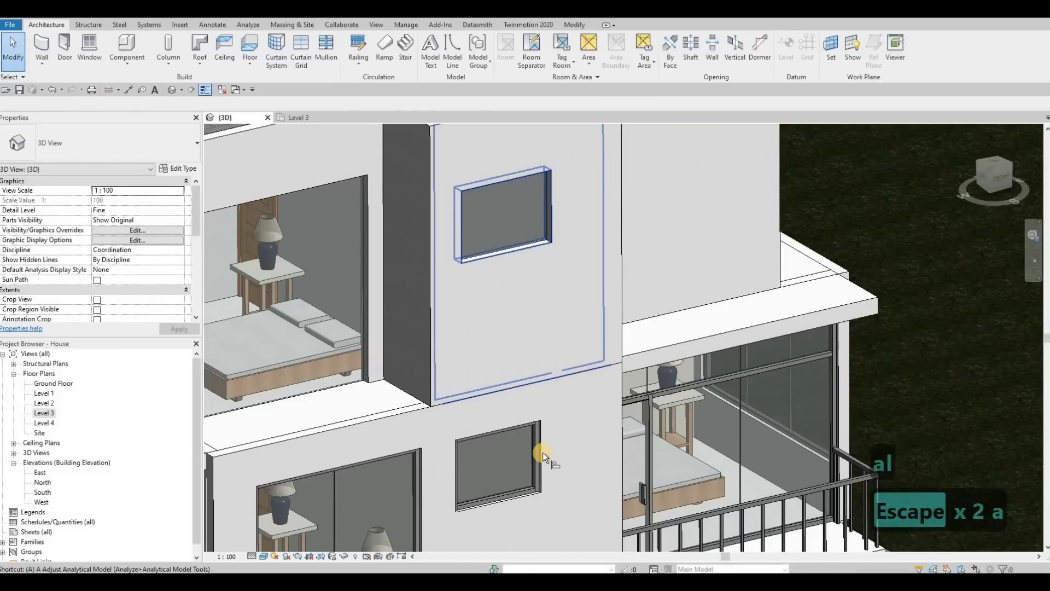
{"action": "key", "text": "Tab"}
{"action": "key", "text": "Tab"}
{"action": "key", "text": "Tab"}
{"action": "key", "text": "Tab"}
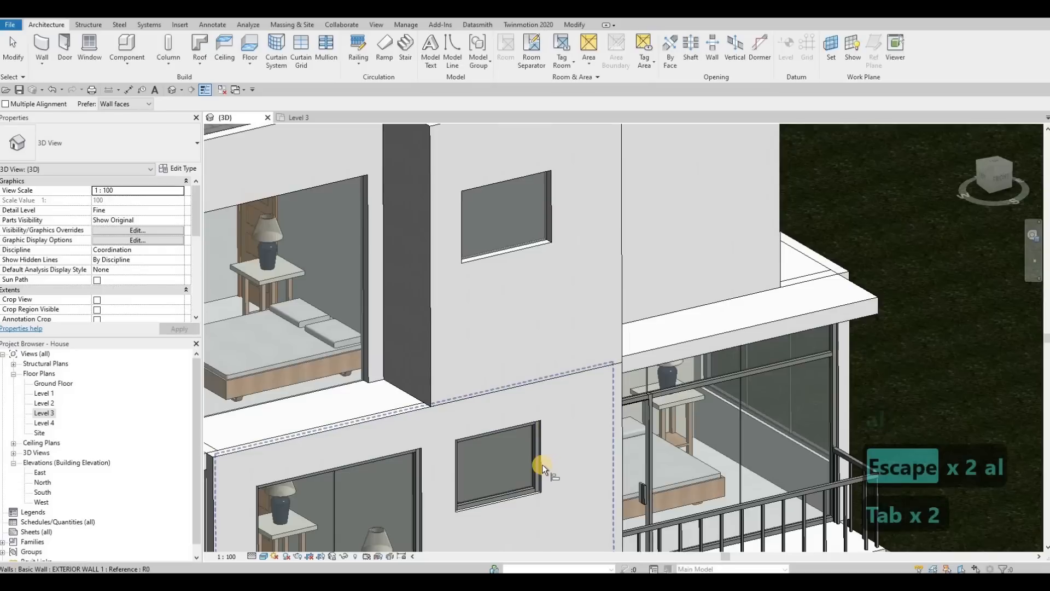
{"action": "left_click", "coordinate": [543, 464]}
{"action": "left_click", "coordinate": [553, 229]}
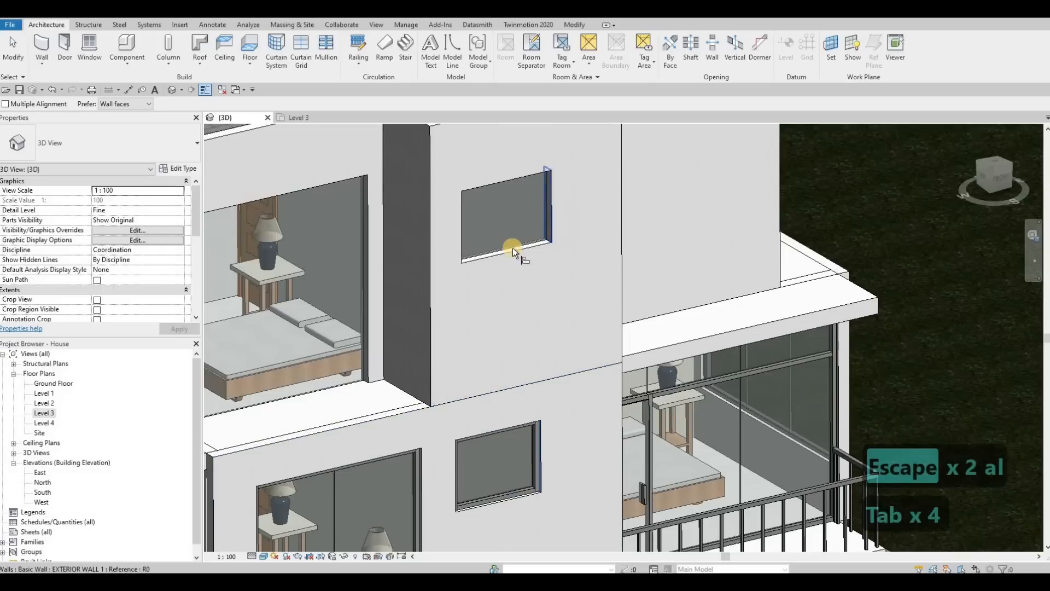
Align the Level 3 curtain wall's left edge with the left edge of the window below it.
{"action": "key", "text": "Tab"}
{"action": "left_click", "coordinate": [467, 459]}
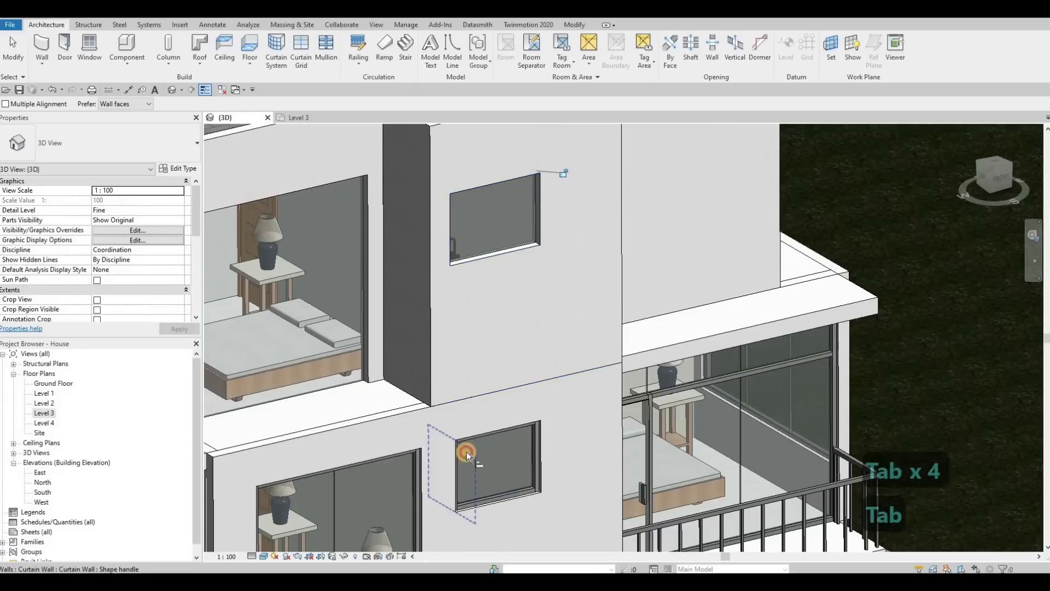
{"action": "left_click", "coordinate": [451, 248]}
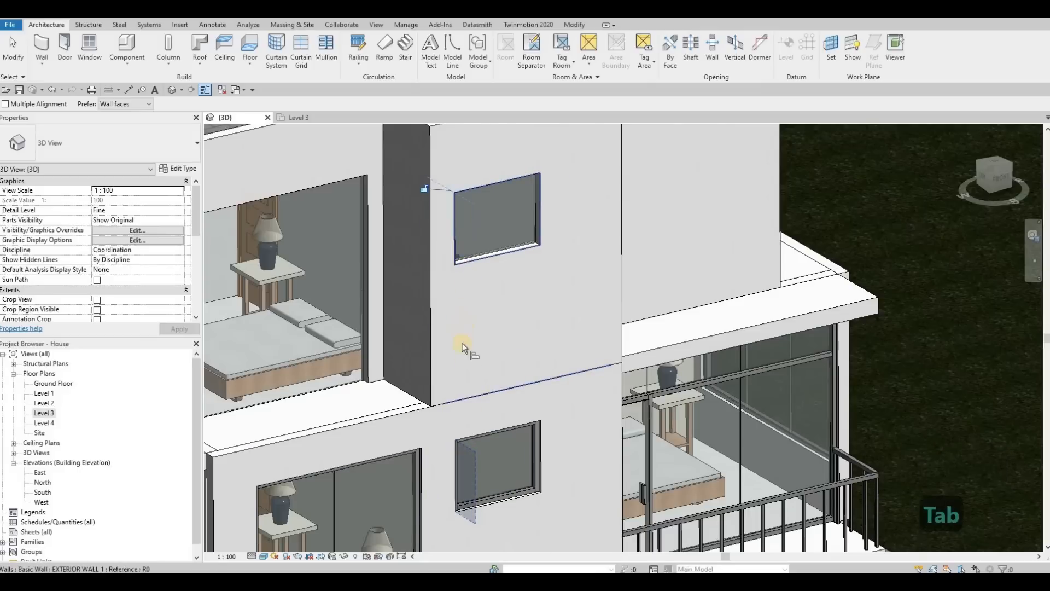
{"action": "key", "text": "Escape"}
{"action": "key", "text": "Escape"}
Create a similar curtain wall from the large Level 2 window and place it about 1300 mm long on the Level 3 wall above the balcony.
{"action": "scroll", "coordinate": [552, 374], "scroll_direction": "down", "scroll_amount": 2}
{"action": "middle_click_drag", "start_coordinate": [629, 365], "coordinate": [499, 391], "text": "shift"}
{"action": "left_click", "coordinate": [490, 405]}
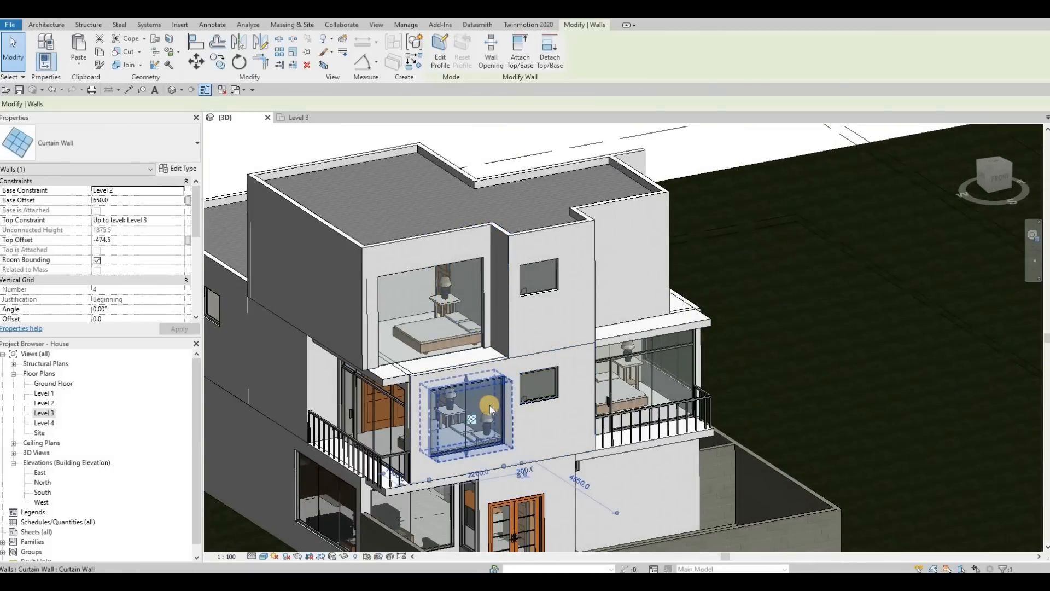
{"action": "left_click", "coordinate": [303, 118]}
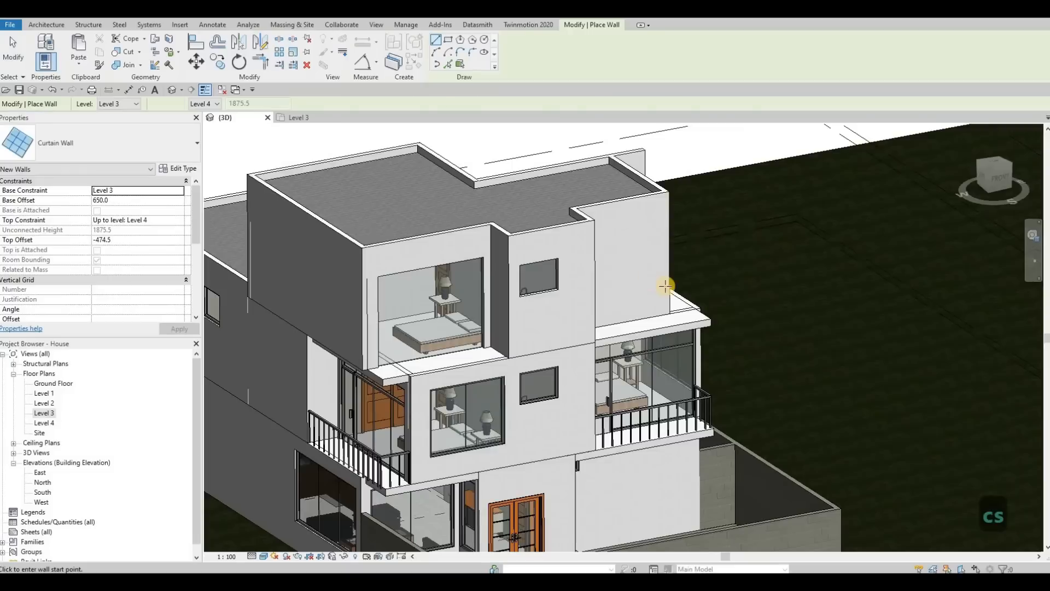
{"action": "left_click", "coordinate": [625, 276]}
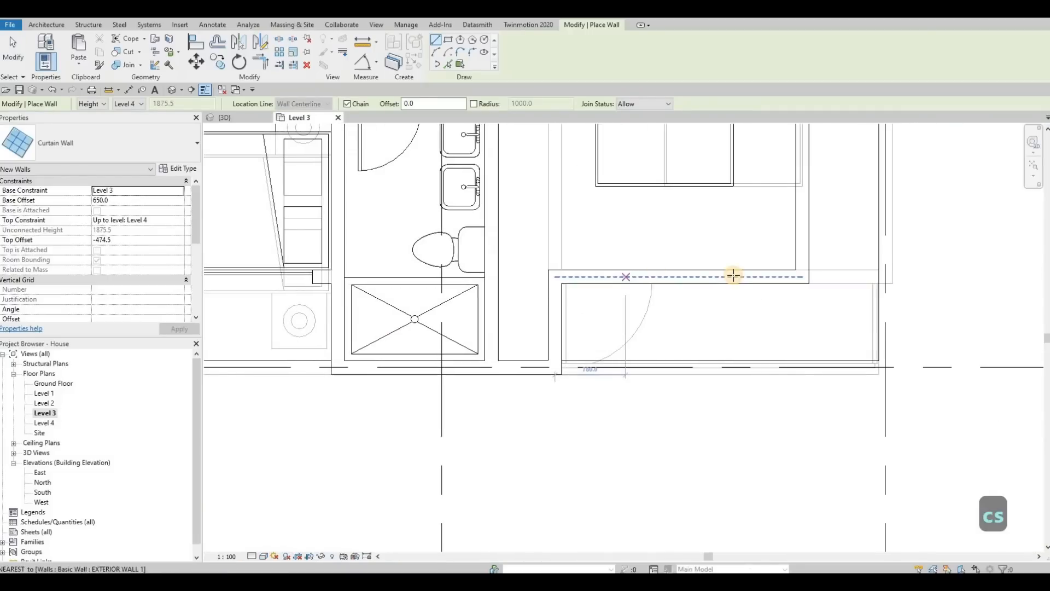
{"action": "left_click", "coordinate": [741, 276]}
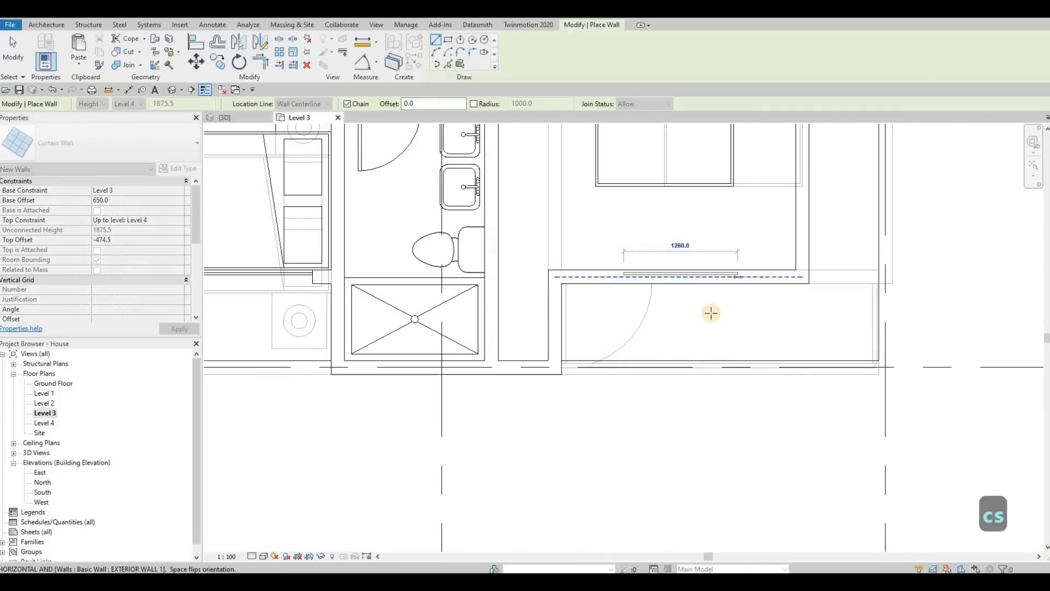
{"action": "left_click", "coordinate": [253, 125]}
{"action": "key", "text": "Escape"}
Set the new Level 3 curtain wall's length to 2200 mm.
{"action": "middle_click_drag", "start_coordinate": [680, 305], "coordinate": [425, 370], "text": "shift"}
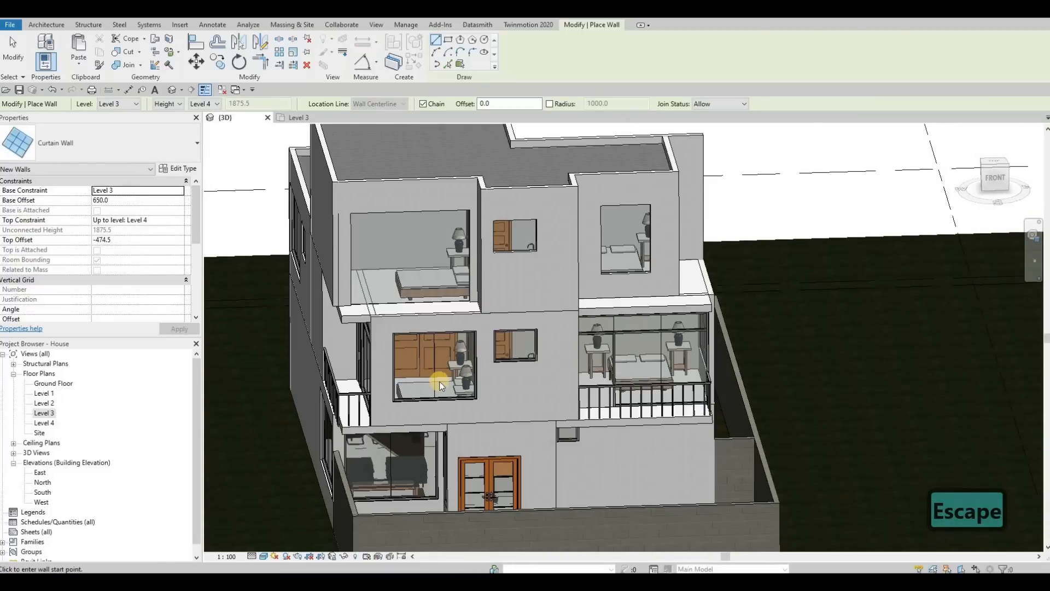
{"action": "key", "text": "Escape"}
{"action": "key", "text": "Tab"}
{"action": "left_click", "coordinate": [436, 375]}
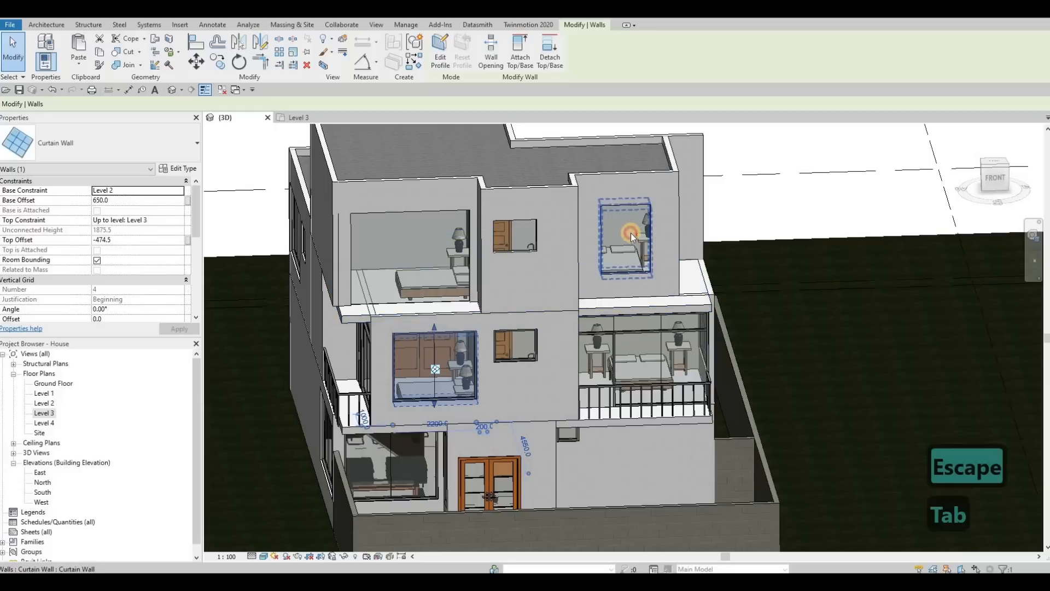
{"action": "left_click", "coordinate": [622, 220]}
{"action": "key", "text": "Escape"}
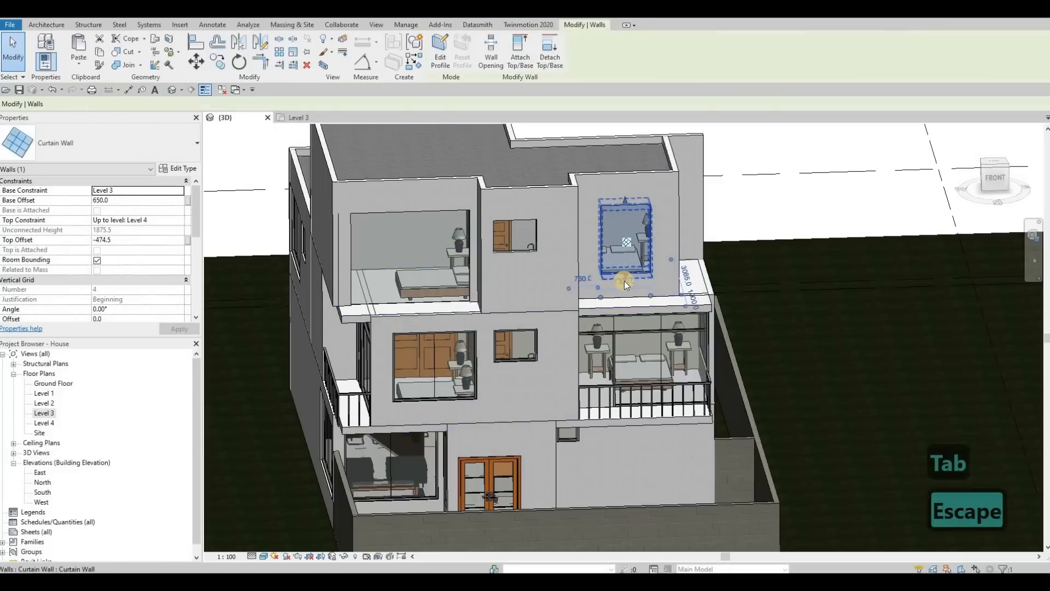
{"action": "left_click", "coordinate": [602, 273]}
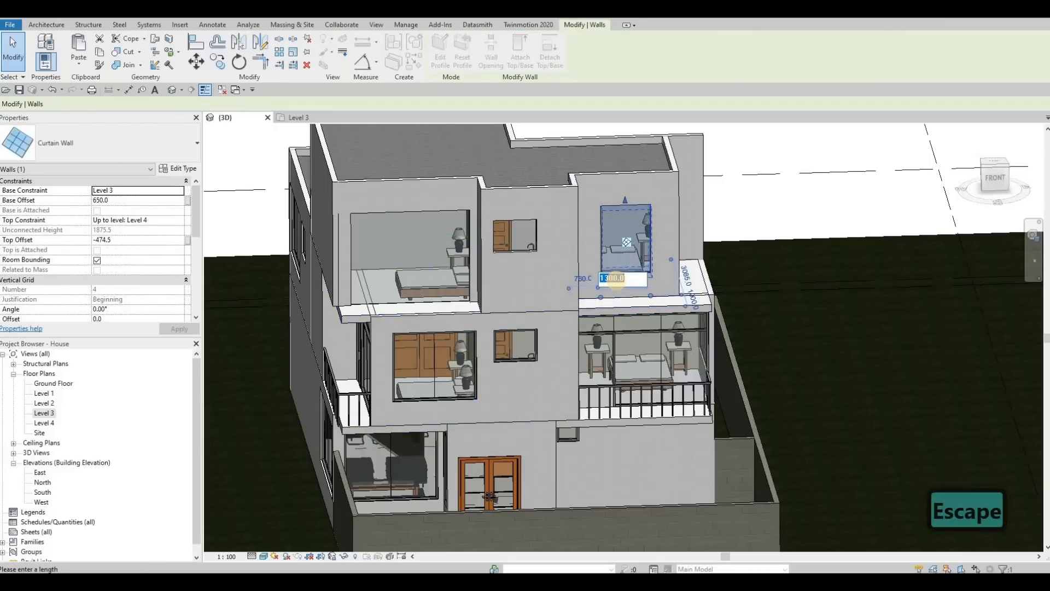
{"action": "type", "text": "2200"}
{"action": "key", "text": "Return"}
{"action": "key", "text": "Escape"}
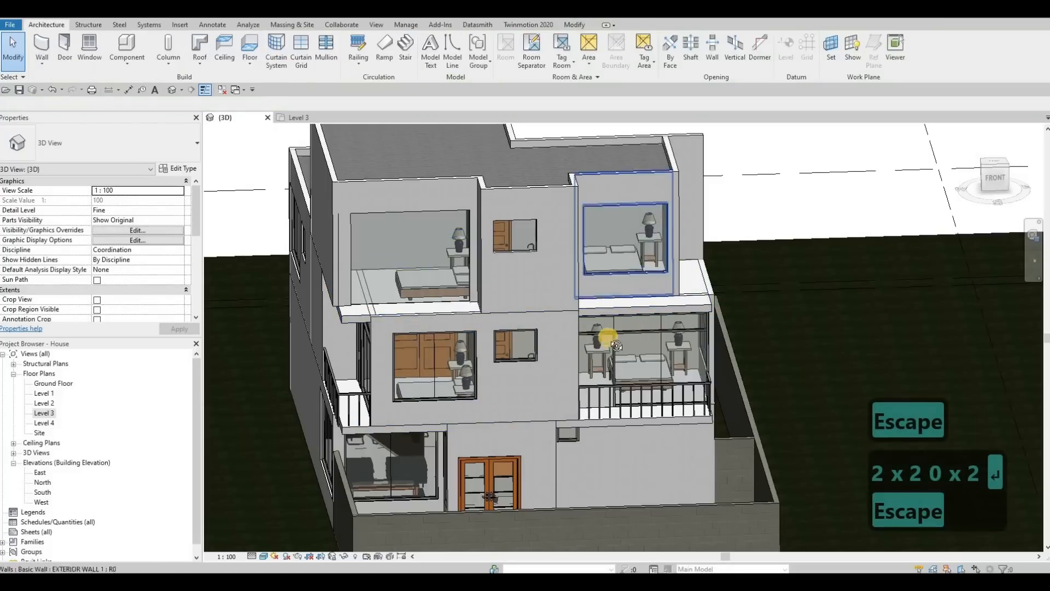
Orbit the 3D view to inspect the new curtain walls, then open the Level 3 floor plan.
{"action": "key", "text": "Escape"}
{"action": "middle_click_drag", "start_coordinate": [616, 346], "coordinate": [664, 314], "text": "shift"}
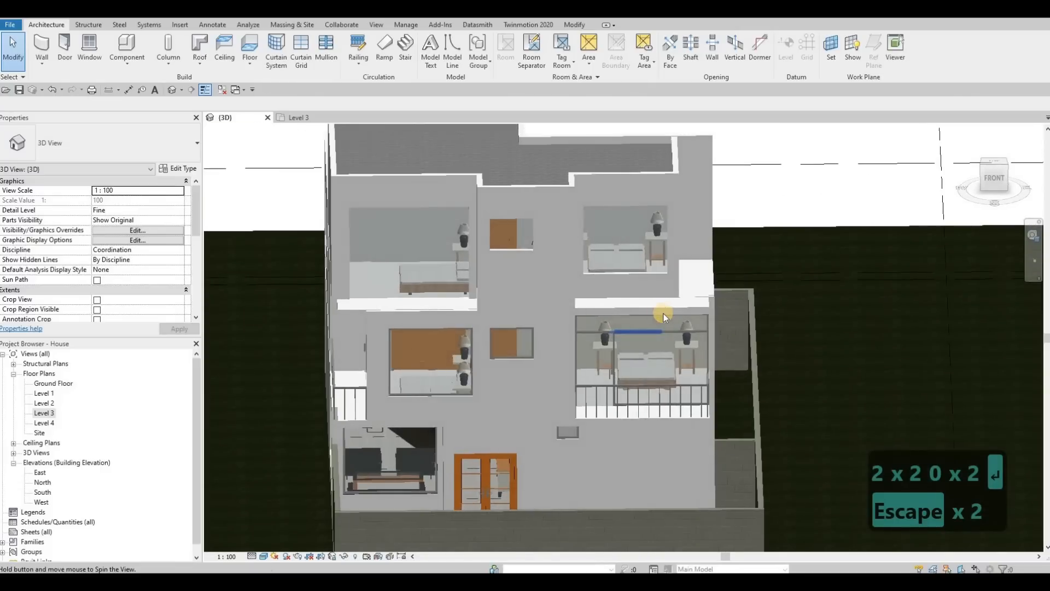
{"action": "middle_click_drag", "start_coordinate": [588, 330], "coordinate": [595, 346], "text": "shift"}
{"action": "double_click", "coordinate": [43, 414]}
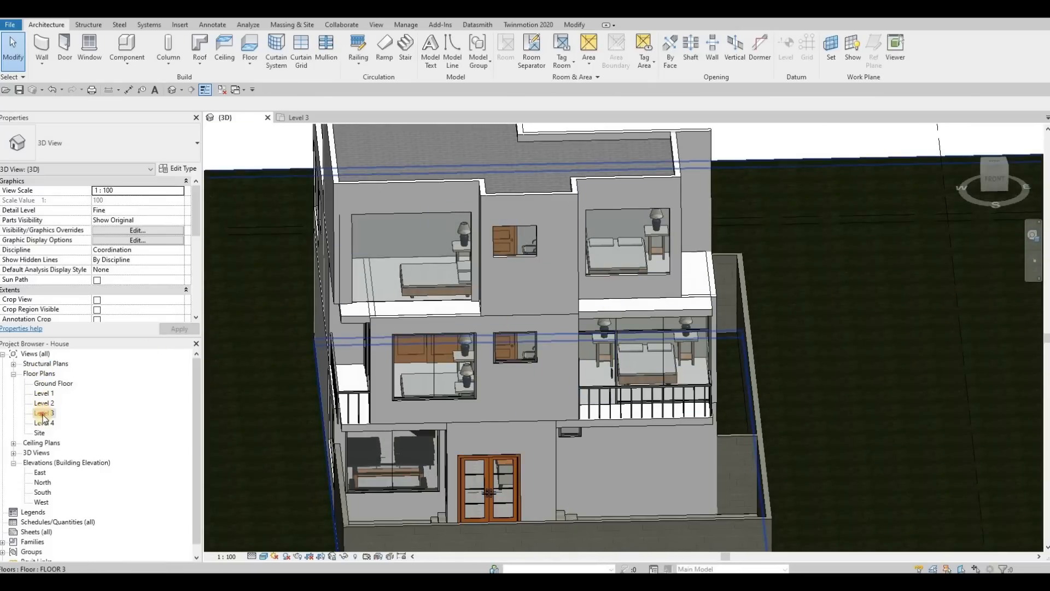
{"action": "scroll", "coordinate": [440, 334], "scroll_direction": "down", "scroll_amount": 4}
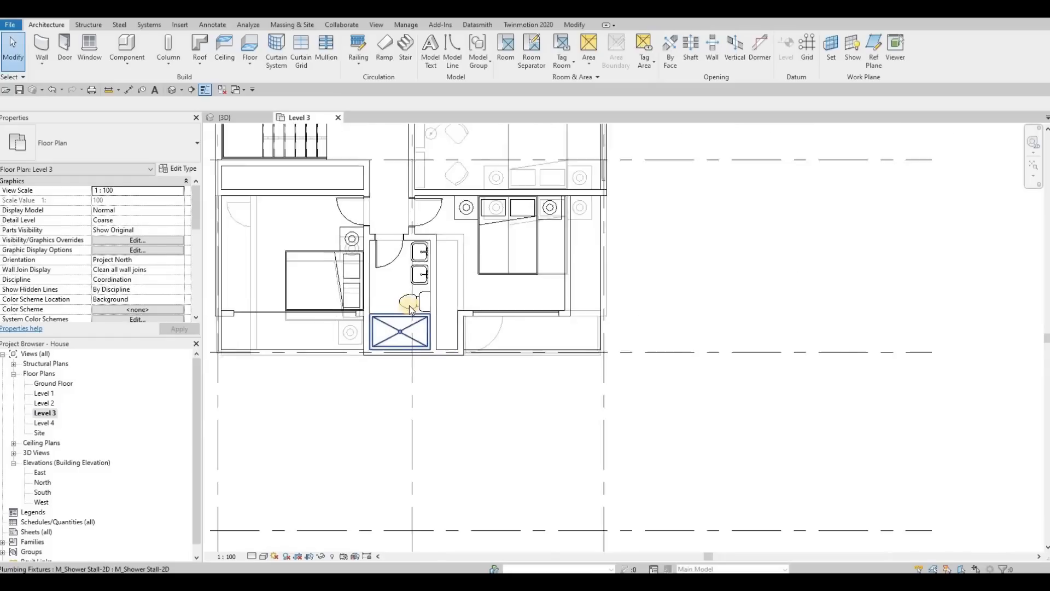
Create a similar double sliding door from the Level 2 Bedroom 3 door and place it in the Level 3 bedroom wall below the stairs.
{"action": "middle_click_drag", "start_coordinate": [440, 334], "coordinate": [484, 365]}
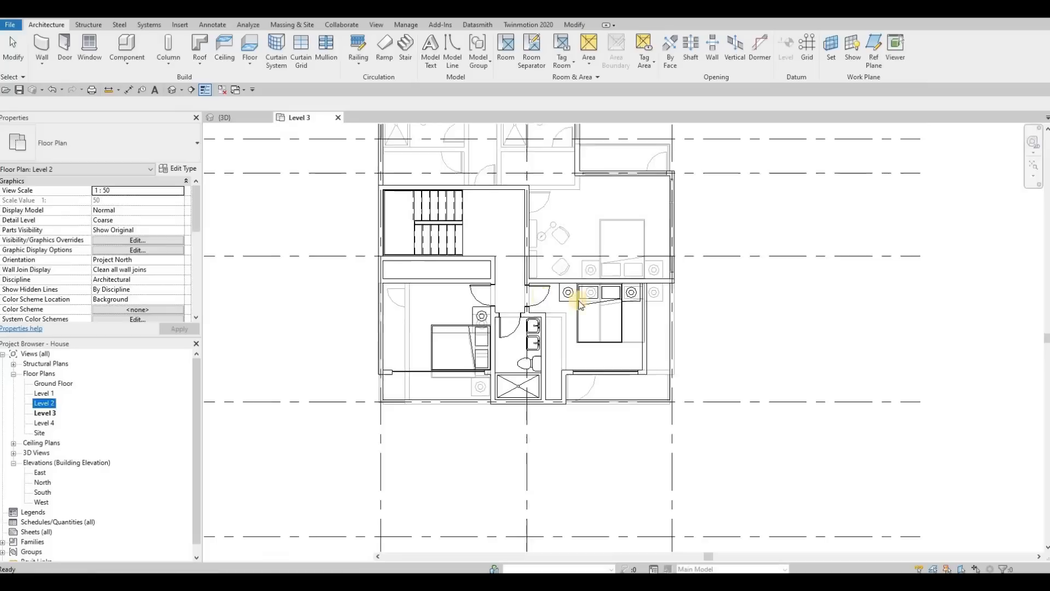
{"action": "scroll", "coordinate": [613, 347], "scroll_direction": "up", "scroll_amount": 6}
{"action": "key", "text": "Escape"}
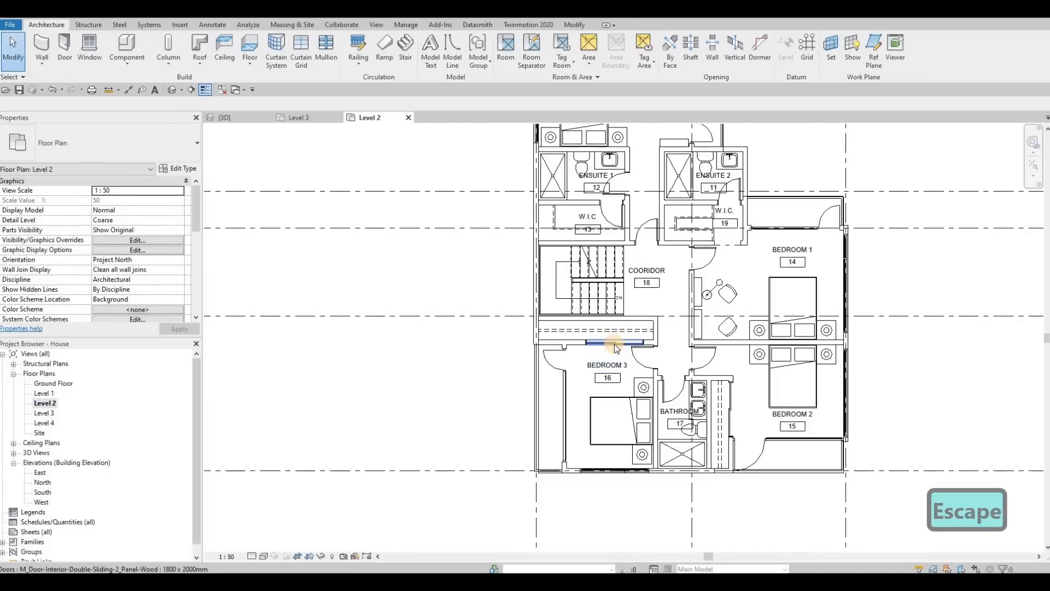
{"action": "left_click", "coordinate": [615, 343]}
{"action": "key", "text": "c"}
{"action": "key", "text": "s"}
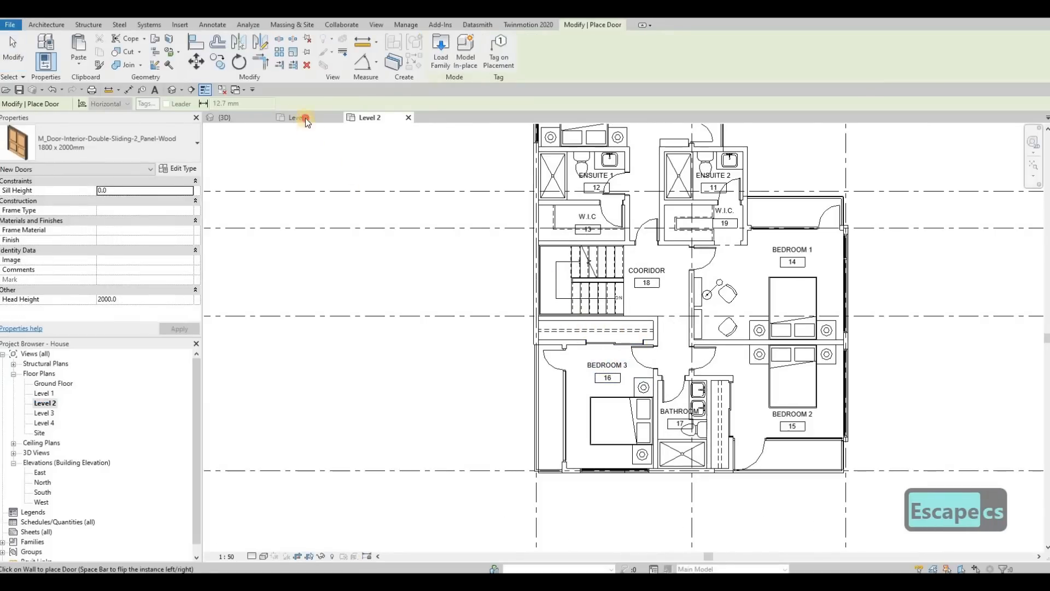
{"action": "key", "text": "ctrl+Tab"}
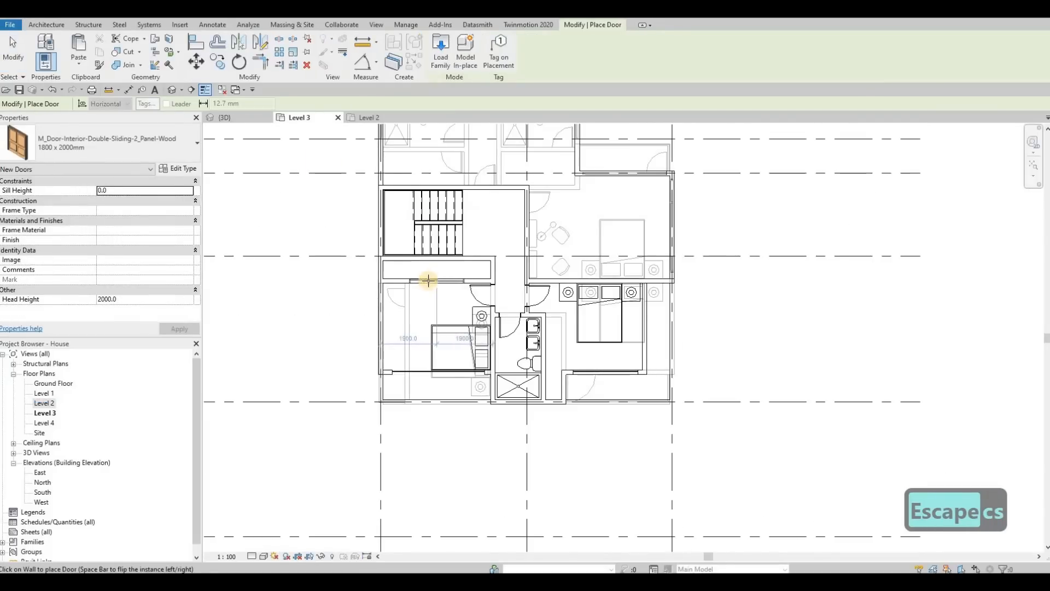
{"action": "left_click", "coordinate": [432, 281]}
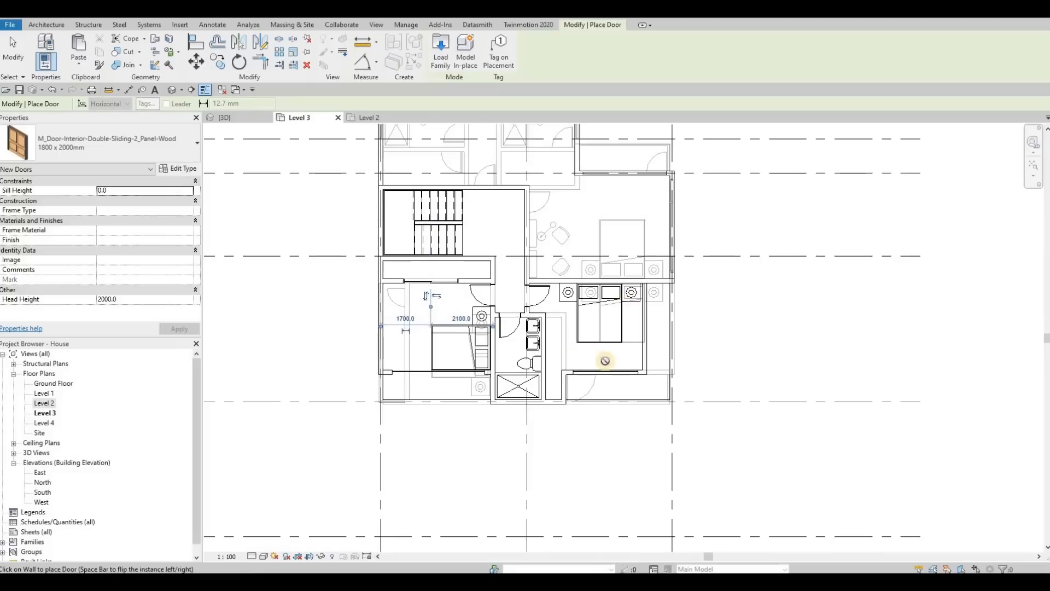
{"action": "scroll", "coordinate": [604, 361], "scroll_direction": "up", "scroll_amount": 4}
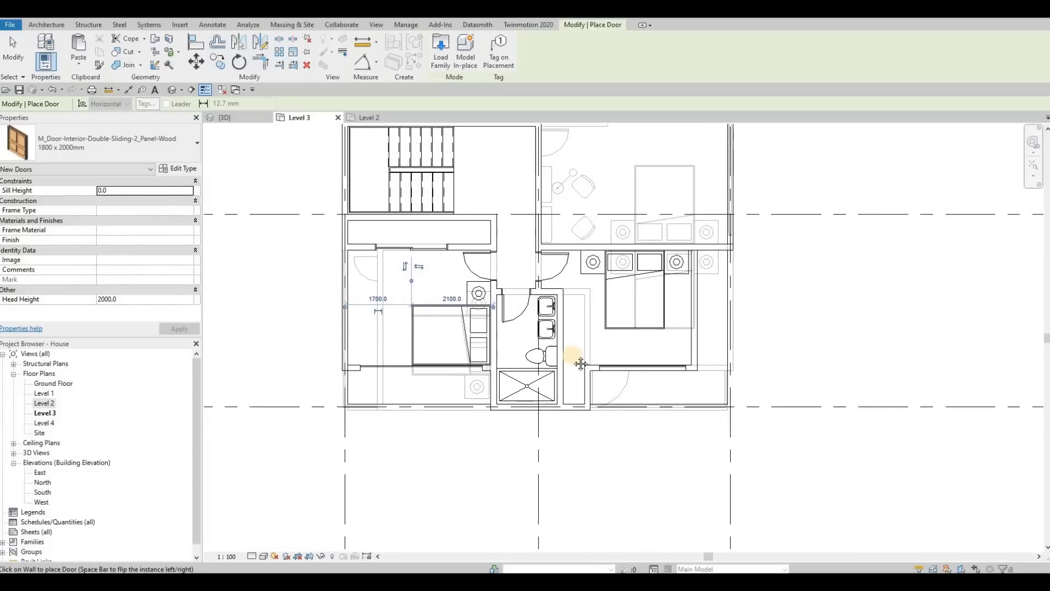
{"action": "middle_click_drag", "start_coordinate": [588, 325], "coordinate": [588, 331]}
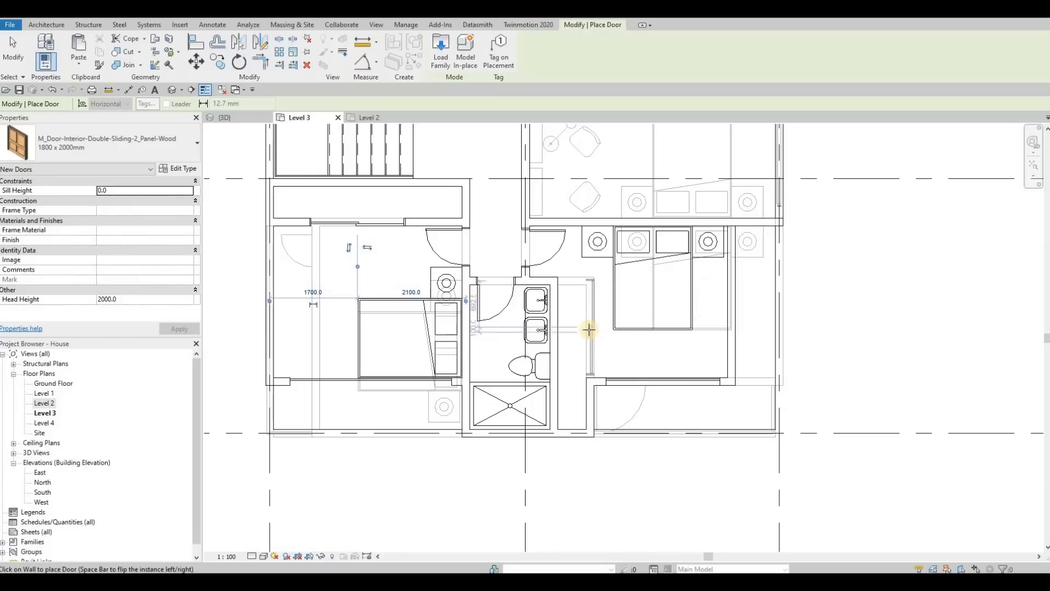
{"action": "key", "text": "Escape"}
{"action": "key", "text": "Escape"}
{"action": "key", "text": "Escape"}
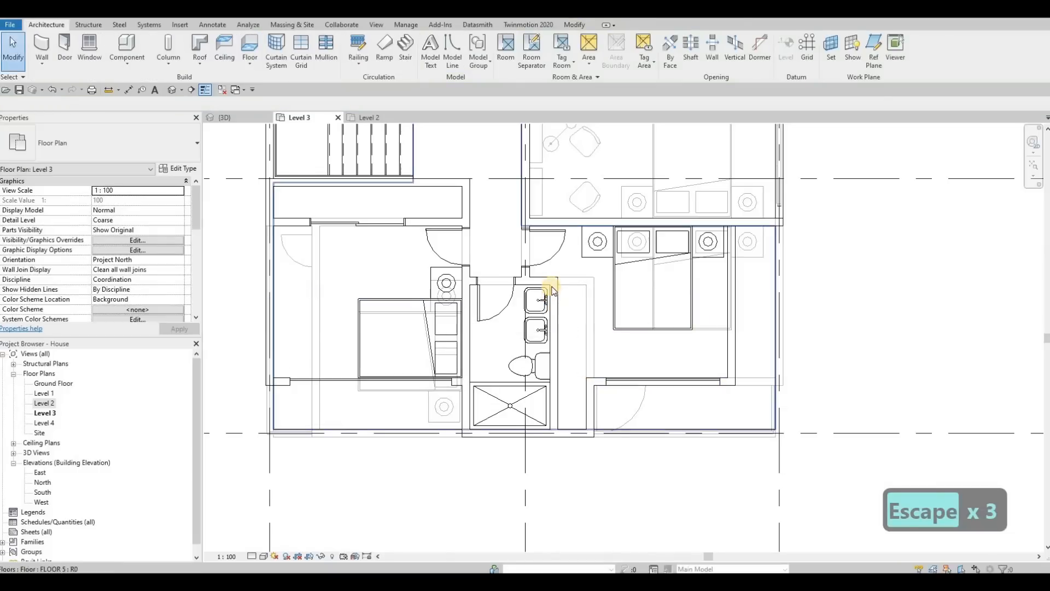
Trim the two Level 3 walls beside the bathroom so they meet in a corner.
{"action": "key", "text": "t"}
{"action": "key", "text": "r"}
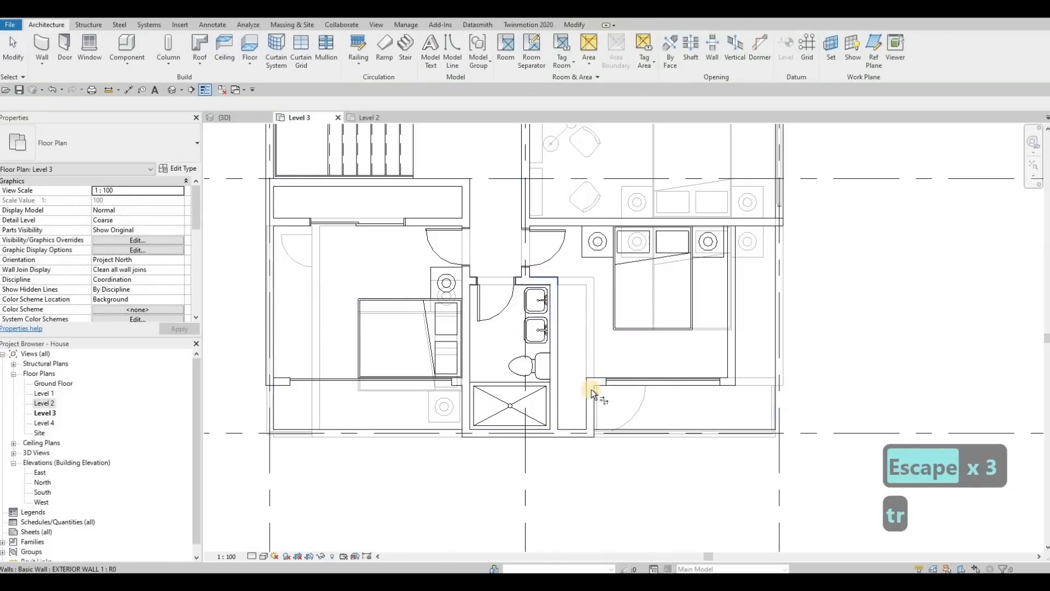
{"action": "left_click", "coordinate": [592, 392]}
{"action": "left_click", "coordinate": [581, 368]}
{"action": "key", "text": "Escape"}
{"action": "key", "text": "Escape"}
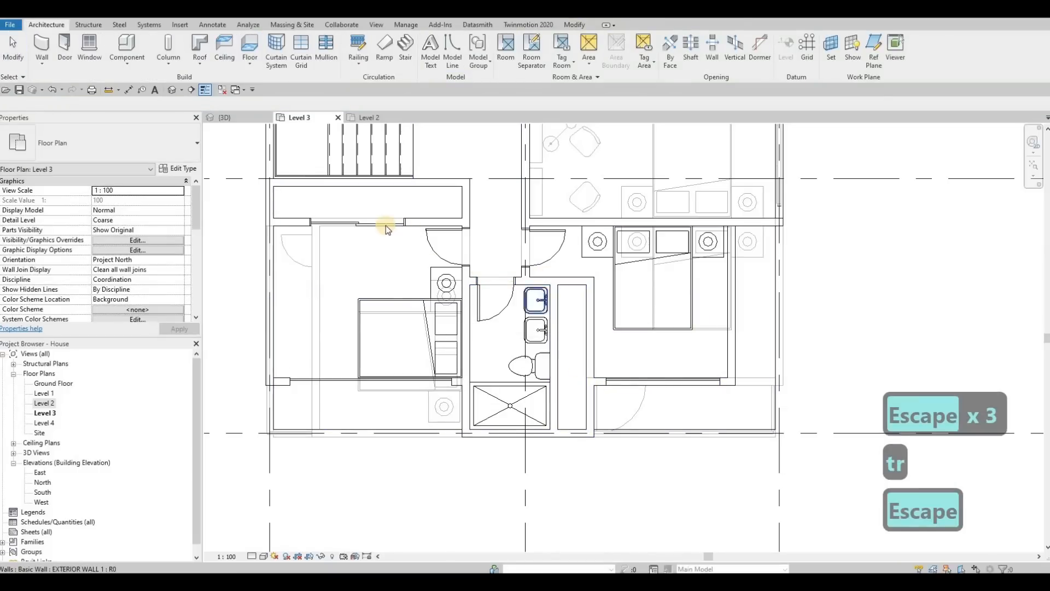
{"action": "left_click", "coordinate": [377, 224]}
{"action": "key", "text": "Escape"}
{"action": "left_click", "coordinate": [377, 224]}
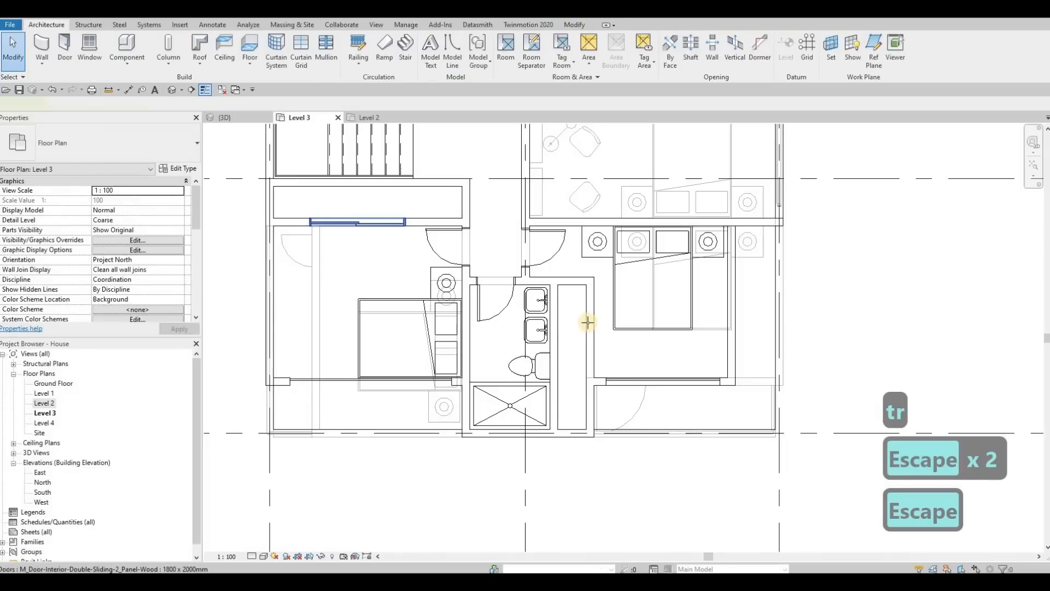
{"action": "key", "text": "c"}
{"action": "key", "text": "s"}
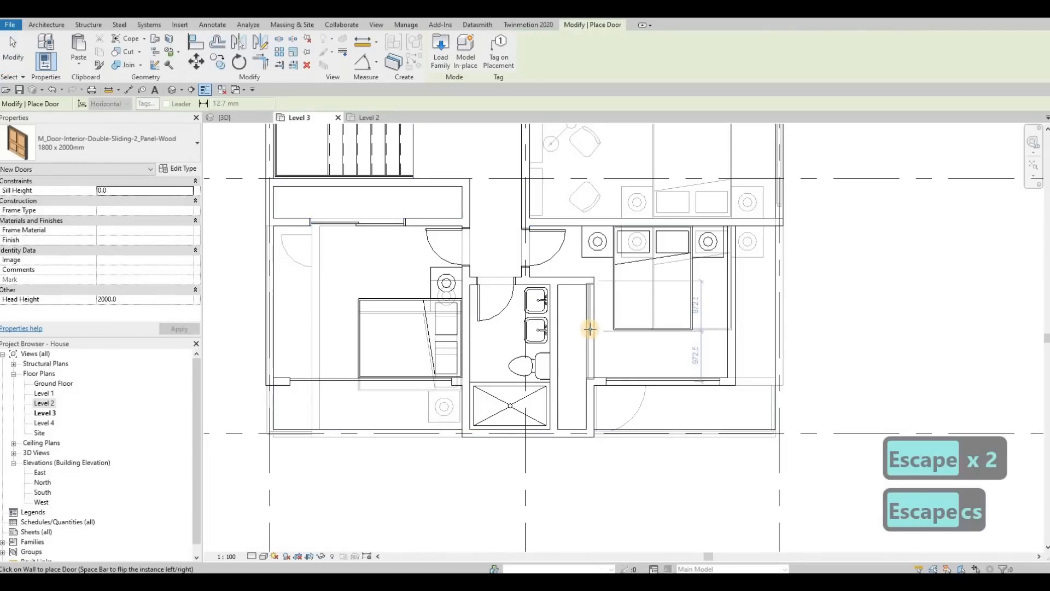
{"action": "key", "text": "Escape"}
{"action": "key", "text": "Escape"}
Change the sliding door in the Level 3 wall below the stairs to the 1500 x 2000mm type.
{"action": "left_click", "coordinate": [591, 322]}
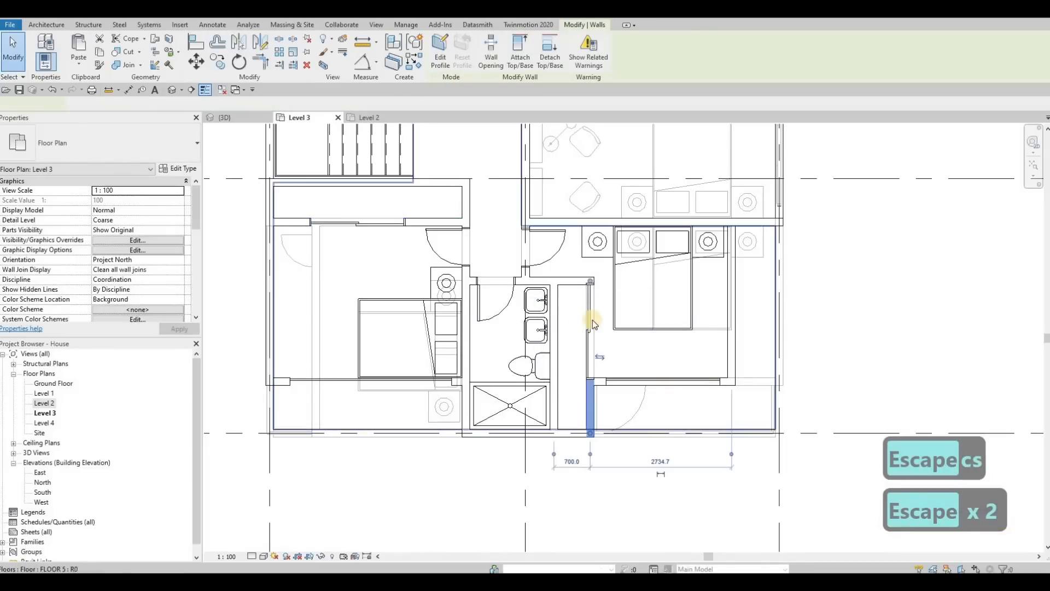
{"action": "key", "text": "Escape"}
{"action": "left_click", "coordinate": [591, 323]}
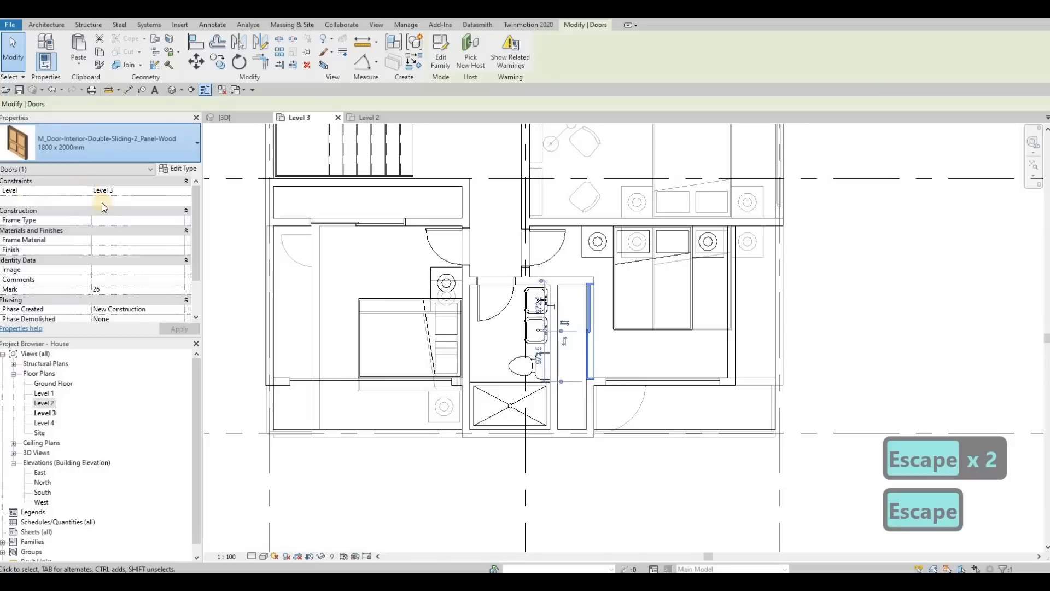
{"action": "left_click", "coordinate": [104, 144]}
{"action": "scroll", "coordinate": [69, 232], "scroll_direction": "up", "scroll_amount": 1}
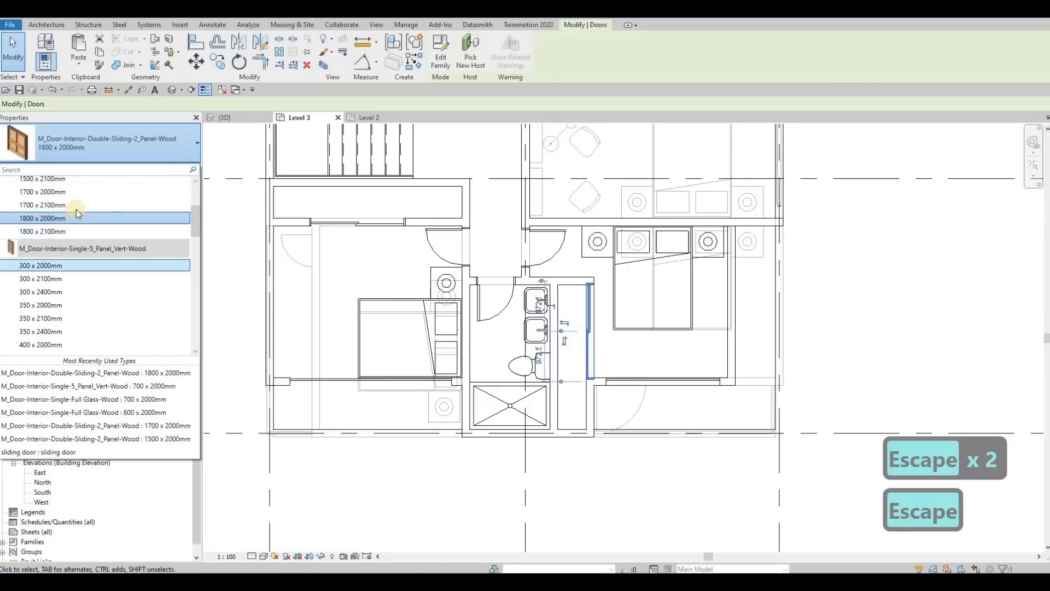
{"action": "scroll", "coordinate": [91, 212], "scroll_direction": "up", "scroll_amount": 2}
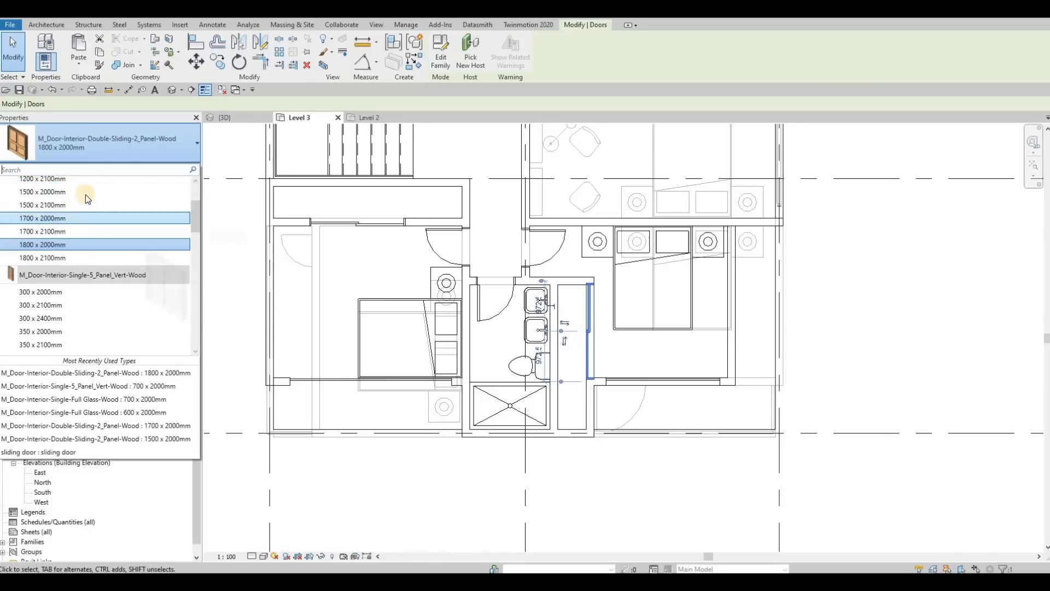
{"action": "left_click", "coordinate": [128, 194]}
{"action": "key", "text": "Escape"}
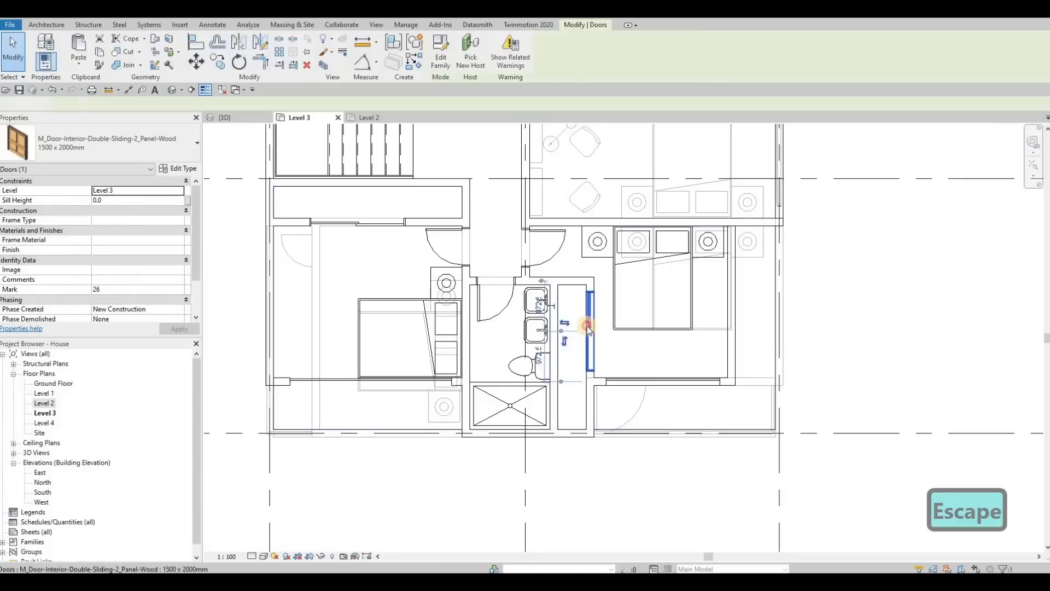
Flip the facing of the 1500 x 2000mm sliding door in the Level 3 wall.
{"action": "left_click", "coordinate": [590, 329]}
{"action": "key", "text": "Escape"}
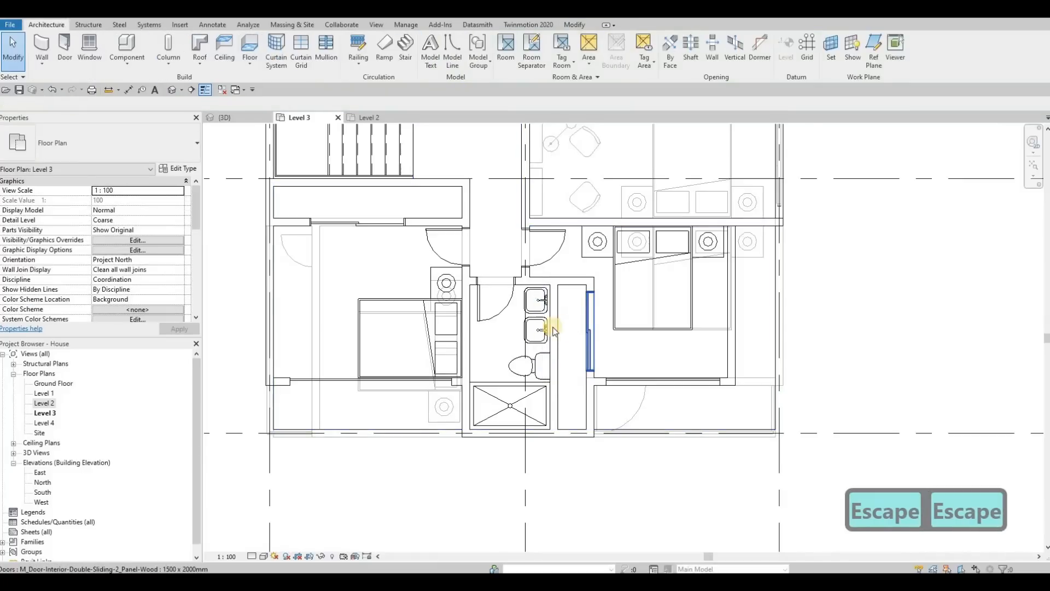
{"action": "left_click", "coordinate": [595, 344]}
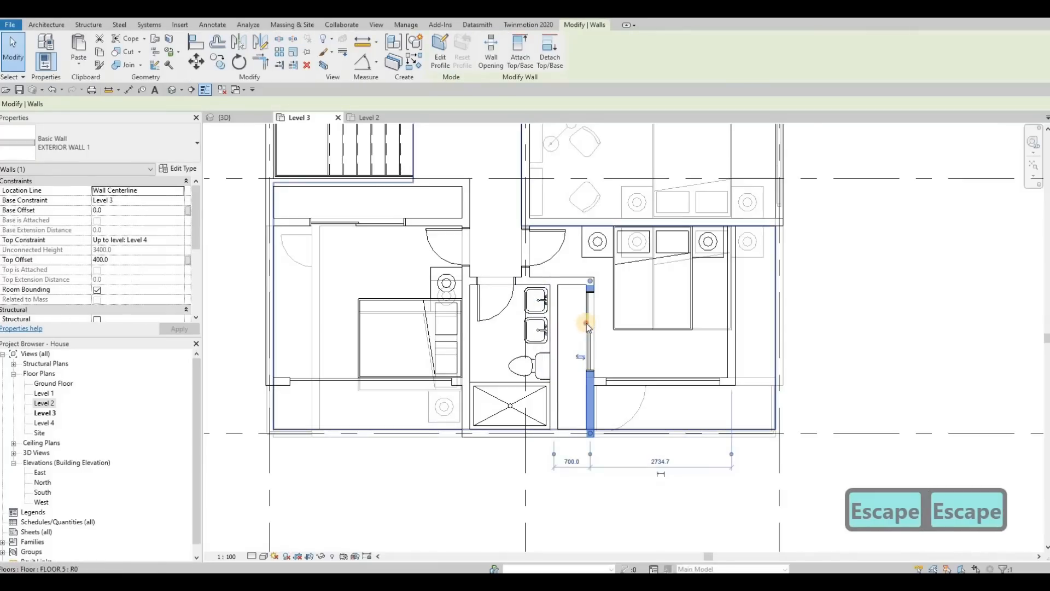
{"action": "key", "text": "Escape"}
{"action": "left_click", "coordinate": [567, 336]}
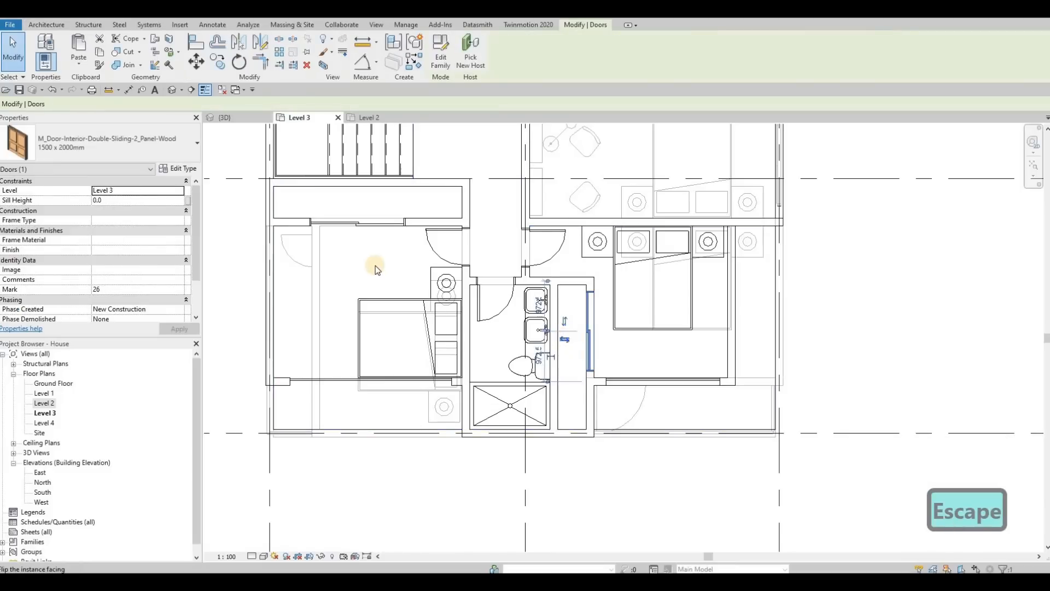
{"action": "key", "text": "Escape"}
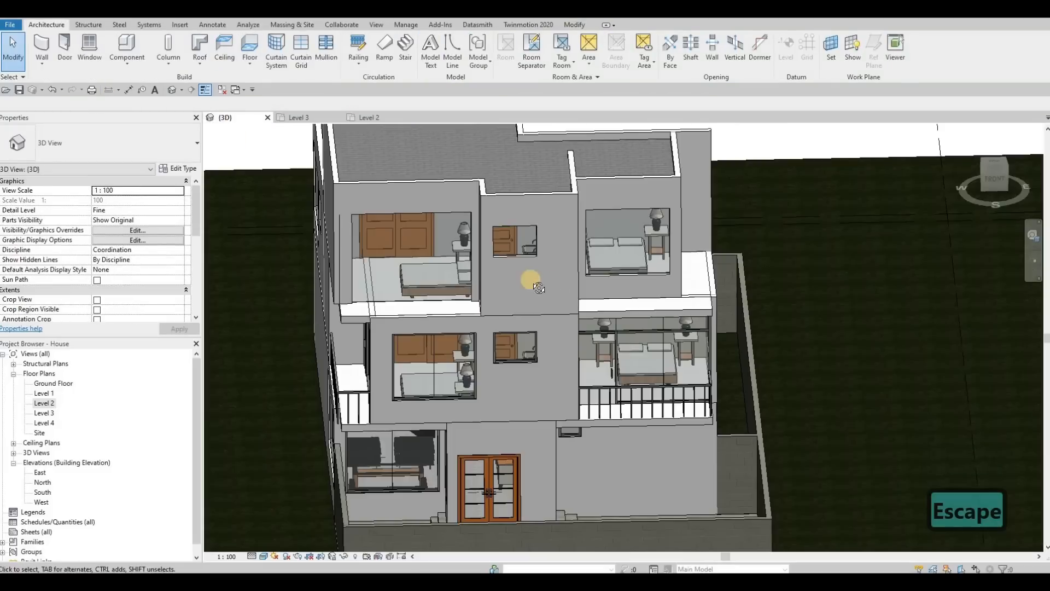
{"action": "key", "text": "Escape"}
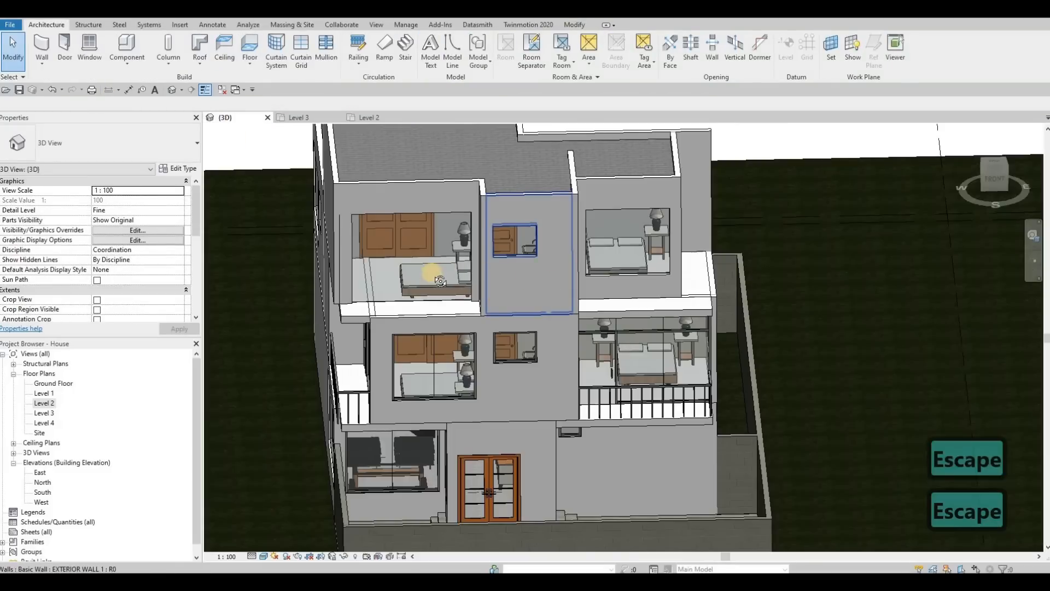
{"action": "middle_click_drag", "start_coordinate": [429, 272], "coordinate": [422, 300], "text": "shift"}
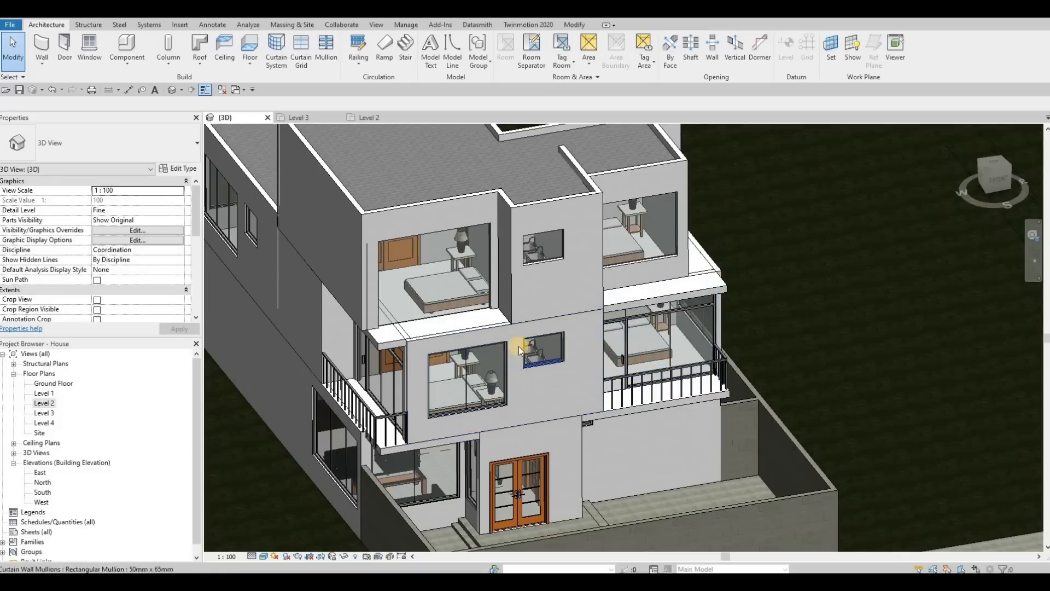
{"action": "middle_click_drag", "start_coordinate": [565, 313], "coordinate": [447, 332], "text": "shift"}
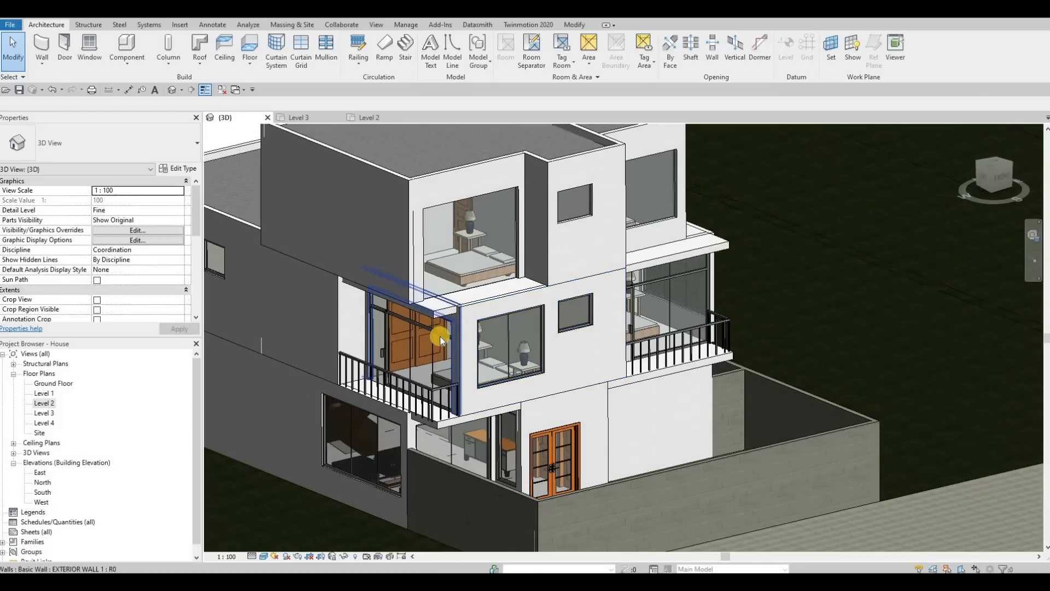
{"action": "left_click", "coordinate": [440, 342]}
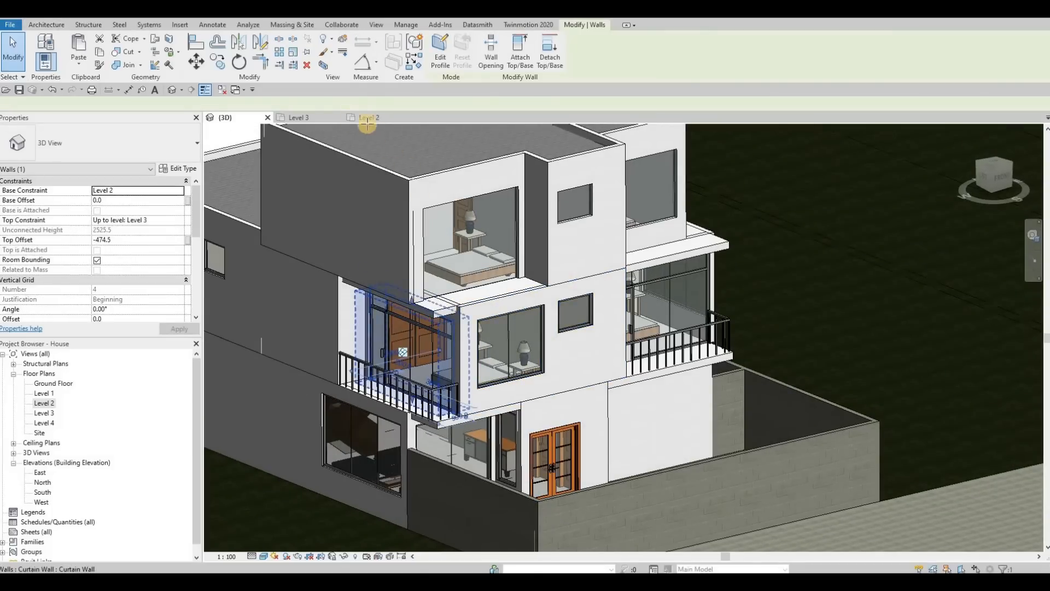
{"action": "left_click", "coordinate": [313, 117]}
{"action": "key", "text": "c"}
{"action": "key", "text": "s"}
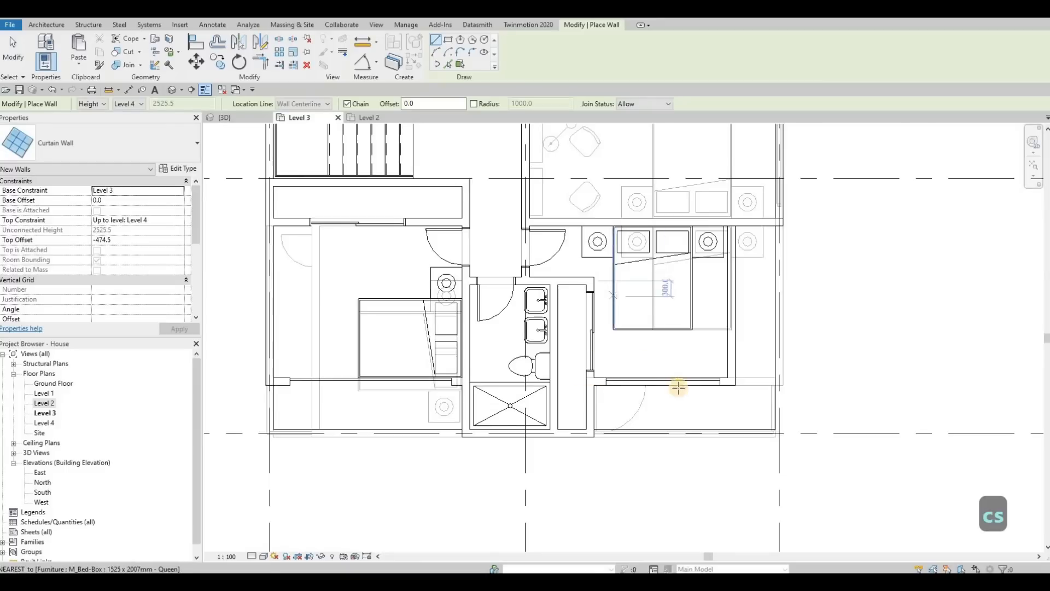
{"action": "scroll", "coordinate": [652, 295], "scroll_direction": "up", "scroll_amount": 3}
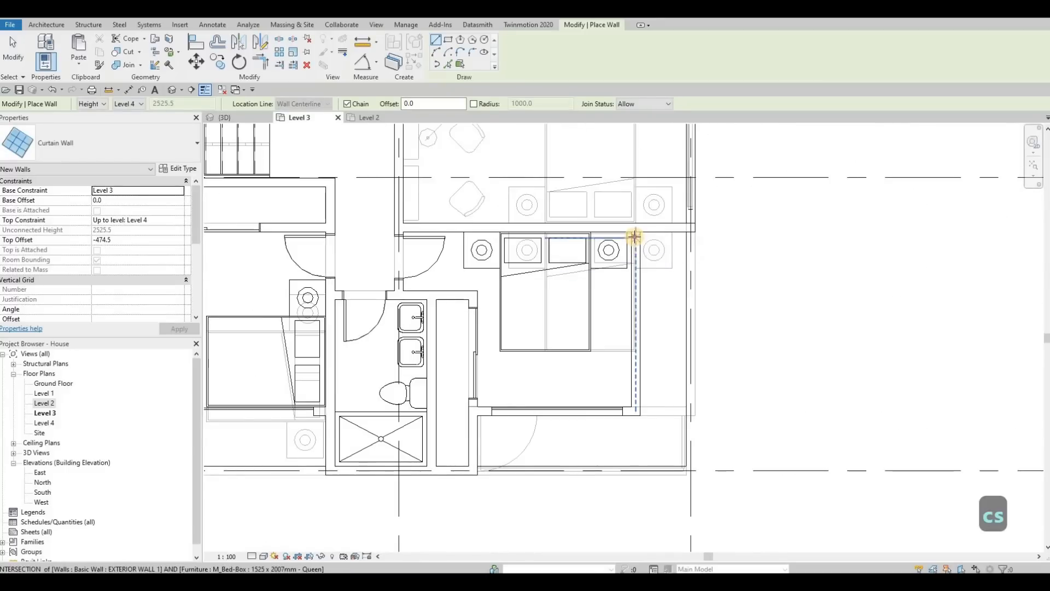
{"action": "left_click", "coordinate": [631, 337]}
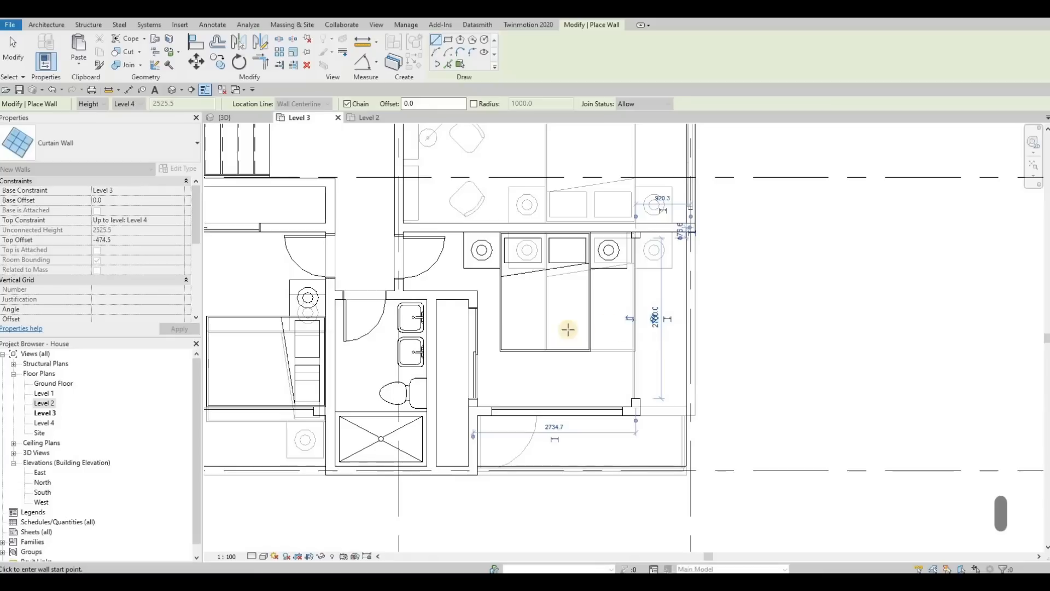
{"action": "key", "text": "Escape"}
{"action": "middle_click_drag", "start_coordinate": [241, 293], "coordinate": [397, 279]}
{"action": "middle_click_drag", "start_coordinate": [557, 387], "coordinate": [601, 366]}
{"action": "key", "text": "Escape"}
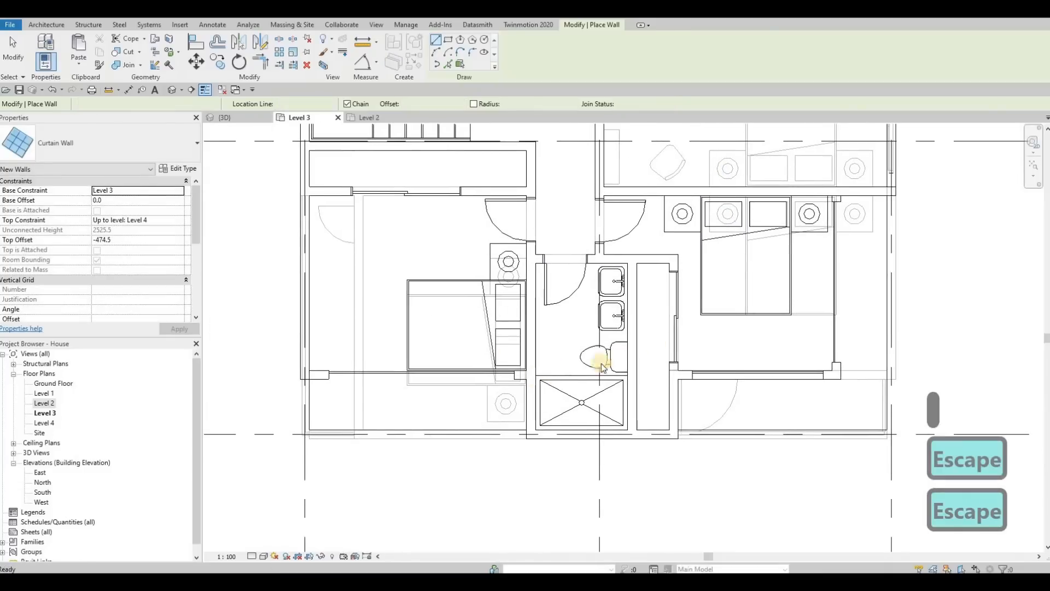
{"action": "middle_click_drag", "start_coordinate": [779, 299], "coordinate": [667, 334]}
{"action": "scroll", "coordinate": [711, 307], "scroll_direction": "up", "scroll_amount": 2}
{"action": "middle_click_drag", "start_coordinate": [247, 157], "coordinate": [232, 170]}
{"action": "key", "text": "Escape"}
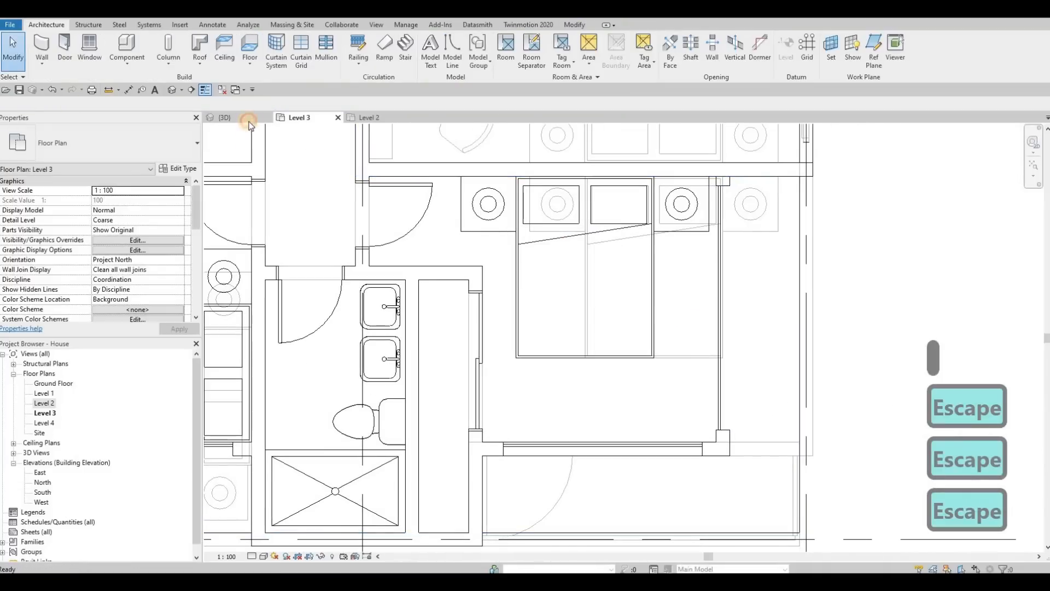
Orbit the 3D view to inspect the Level 3 walls, roof and new openings from several angles.
{"action": "left_click", "coordinate": [224, 117]}
{"action": "mouse_move", "coordinate": [607, 293]}
{"action": "middle_mouse_down", "text": "shift"}
{"action": "mouse_move", "coordinate": [586, 284]}
{"action": "mouse_move", "coordinate": [633, 296]}
{"action": "mouse_move", "coordinate": [591, 287]}
{"action": "middle_mouse_up", "text": "shift"}
{"action": "middle_click_drag", "start_coordinate": [703, 226], "coordinate": [688, 214], "text": "shift"}
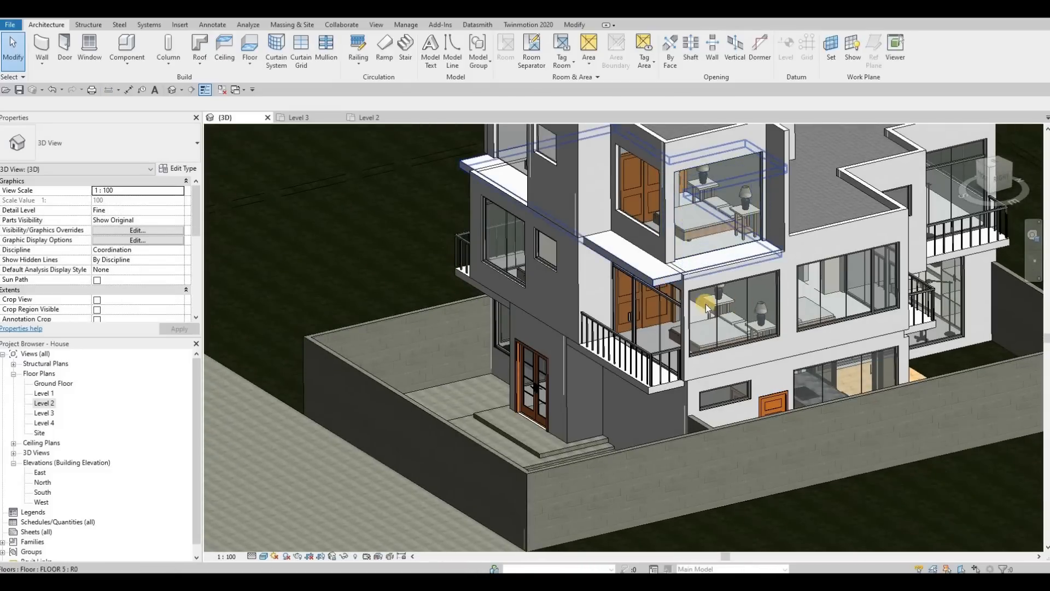
{"action": "middle_click_drag", "start_coordinate": [639, 288], "coordinate": [695, 305]}
{"action": "scroll", "coordinate": [804, 309], "scroll_direction": "down", "scroll_amount": 2}
{"action": "middle_click_drag", "start_coordinate": [805, 310], "coordinate": [804, 309], "text": "shift"}
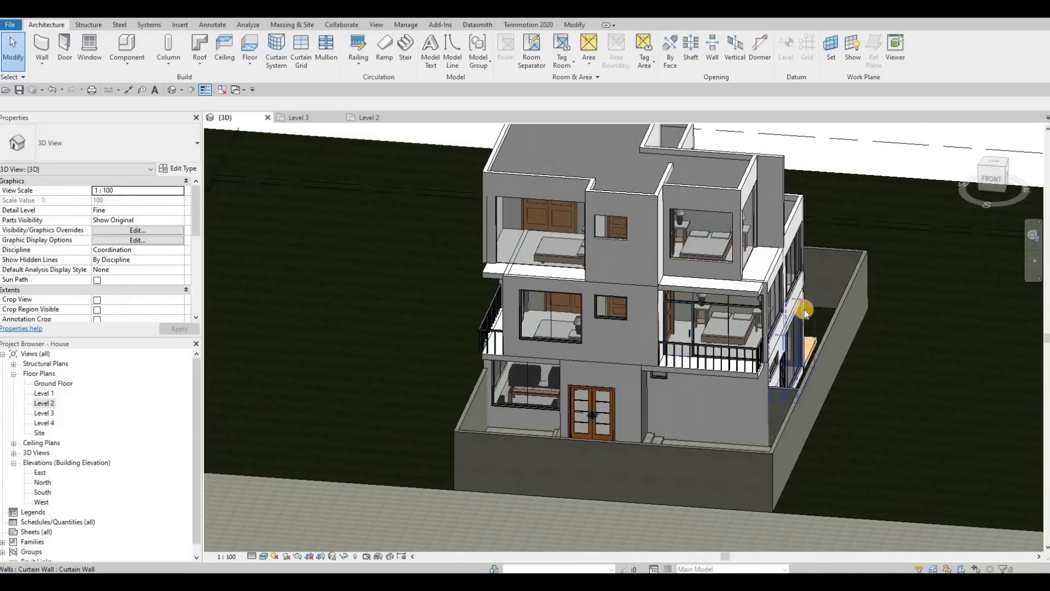
{"action": "key", "text": "F1"}
{"action": "scroll", "coordinate": [681, 241], "scroll_direction": "up", "scroll_amount": 4}
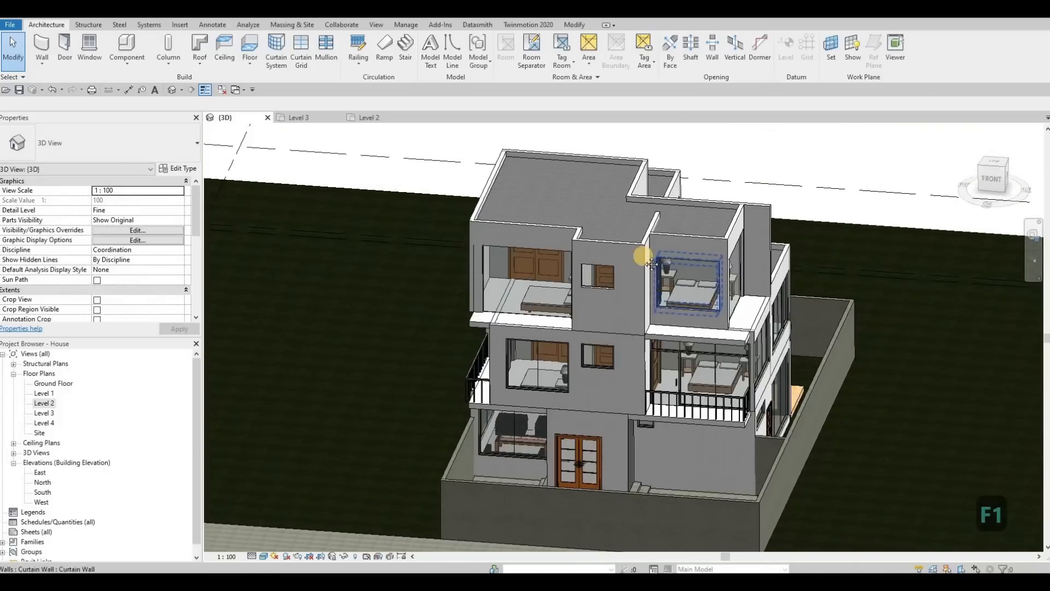
{"action": "middle_click_drag", "start_coordinate": [674, 212], "coordinate": [638, 171], "text": "shift"}
{"action": "left_click", "coordinate": [638, 170]}
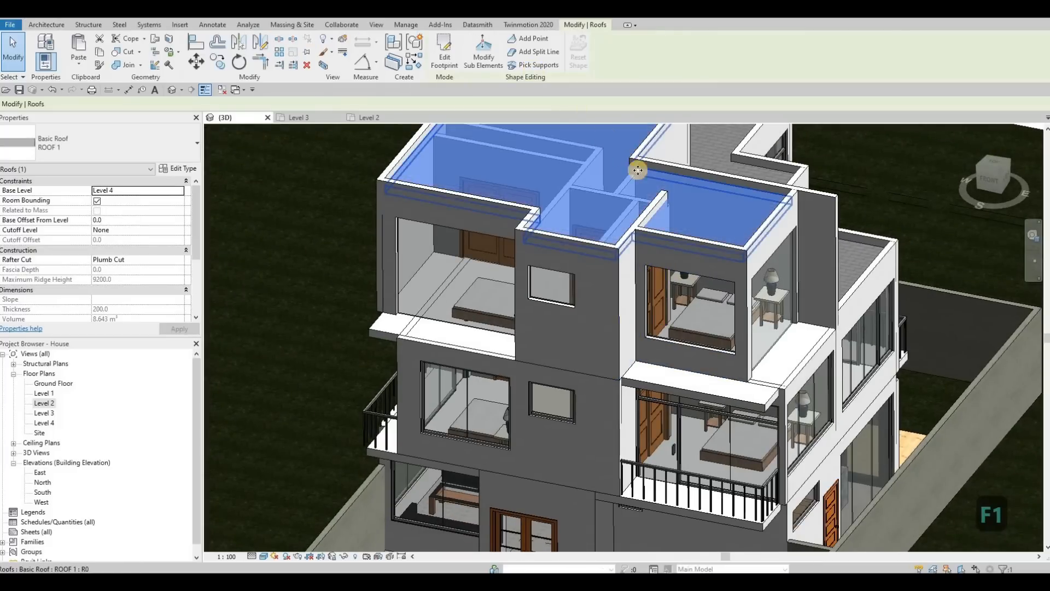
{"action": "key", "text": "Escape"}
{"action": "left_click", "coordinate": [659, 209]}
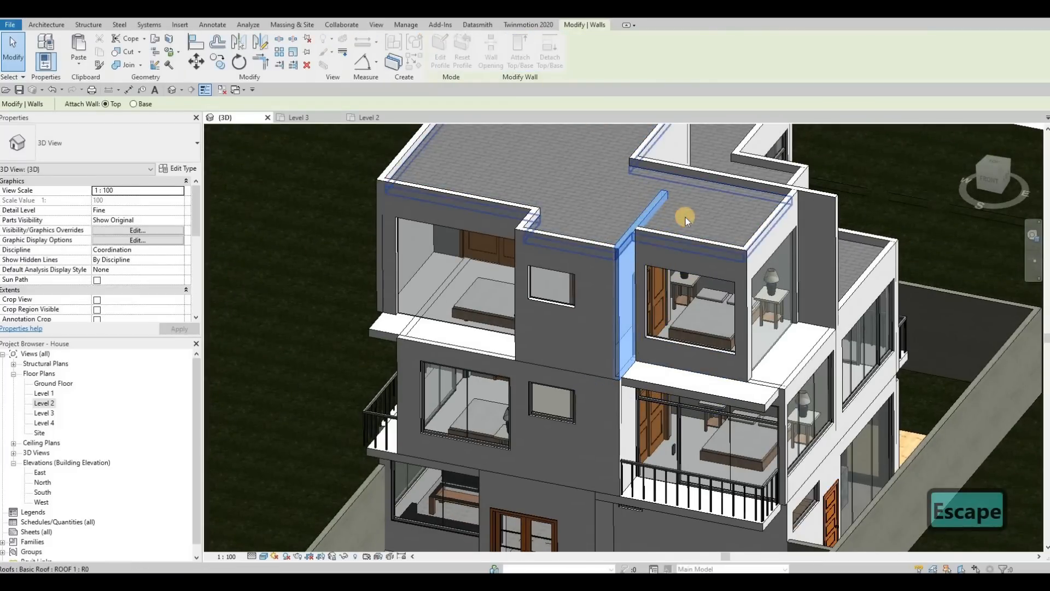
{"action": "left_click", "coordinate": [670, 219]}
{"action": "key", "text": "Escape"}
{"action": "scroll", "coordinate": [678, 232], "scroll_direction": "down", "scroll_amount": 2}
{"action": "middle_click_drag", "start_coordinate": [677, 232], "coordinate": [842, 295], "text": "shift"}
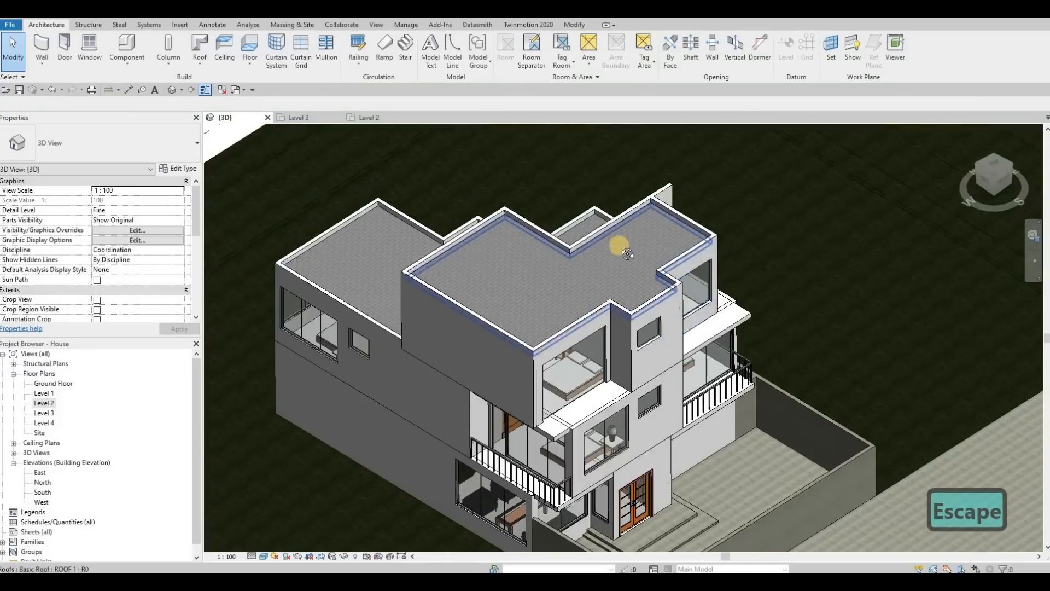
{"action": "middle_click_drag", "start_coordinate": [619, 246], "coordinate": [765, 273], "text": "shift"}
{"action": "middle_click_drag", "start_coordinate": [638, 270], "coordinate": [716, 299], "text": "shift"}
{"action": "scroll", "coordinate": [589, 284], "scroll_direction": "up", "scroll_amount": 1}
{"action": "key", "text": "F1"}
{"action": "scroll", "coordinate": [717, 298], "scroll_direction": "up", "scroll_amount": 3}
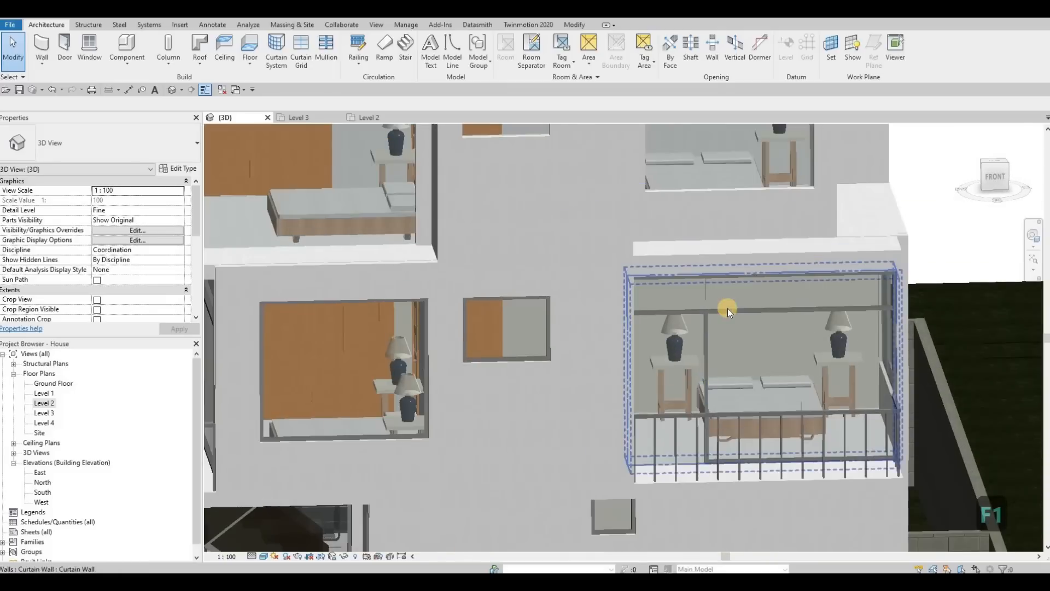
Inspect the Level 2 balcony curtain wall and its horizontal grid line in the South elevation.
{"action": "key", "text": "Tab"}
{"action": "key", "text": "Tab"}
{"action": "key", "text": "Tab"}
{"action": "key", "text": "Tab"}
{"action": "key", "text": "Tab"}
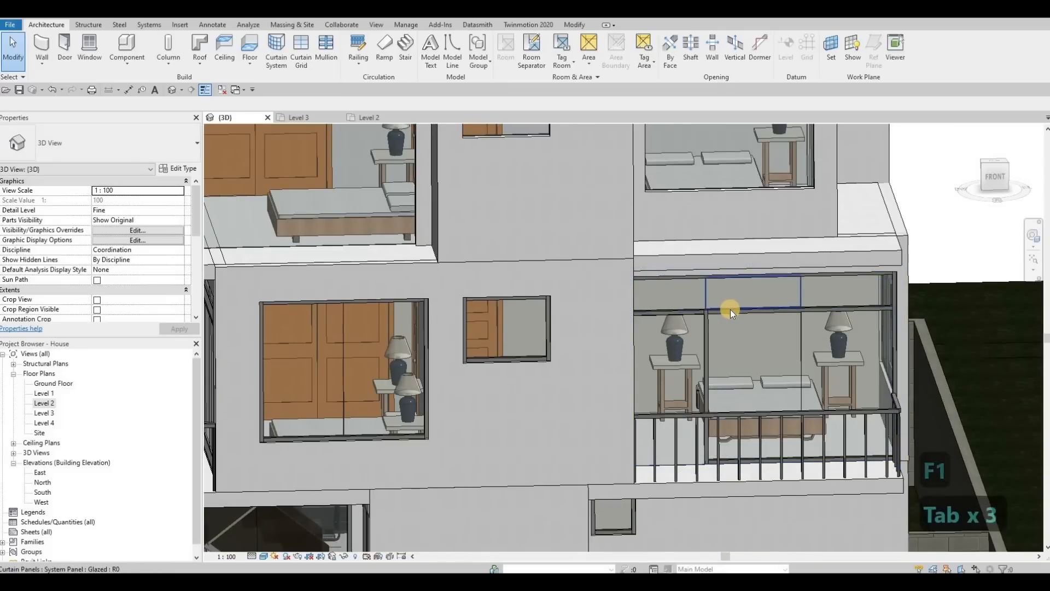
{"action": "left_click", "coordinate": [719, 281]}
{"action": "scroll", "coordinate": [410, 150], "scroll_direction": "down", "scroll_amount": 3}
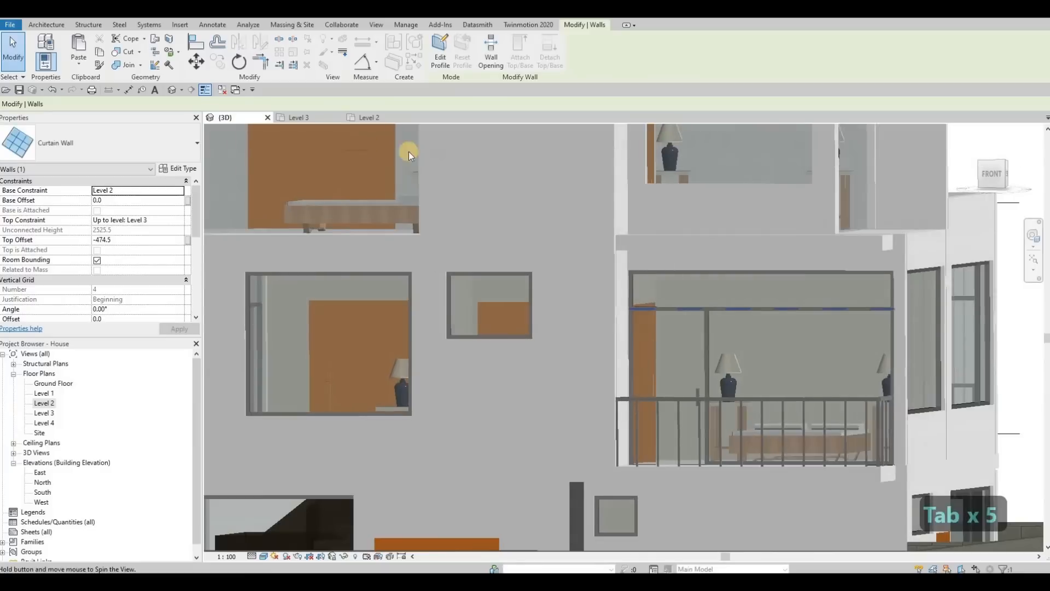
{"action": "scroll", "coordinate": [605, 264], "scroll_direction": "down", "scroll_amount": 2}
{"action": "scroll", "coordinate": [605, 264], "scroll_direction": "down", "scroll_amount": 2}
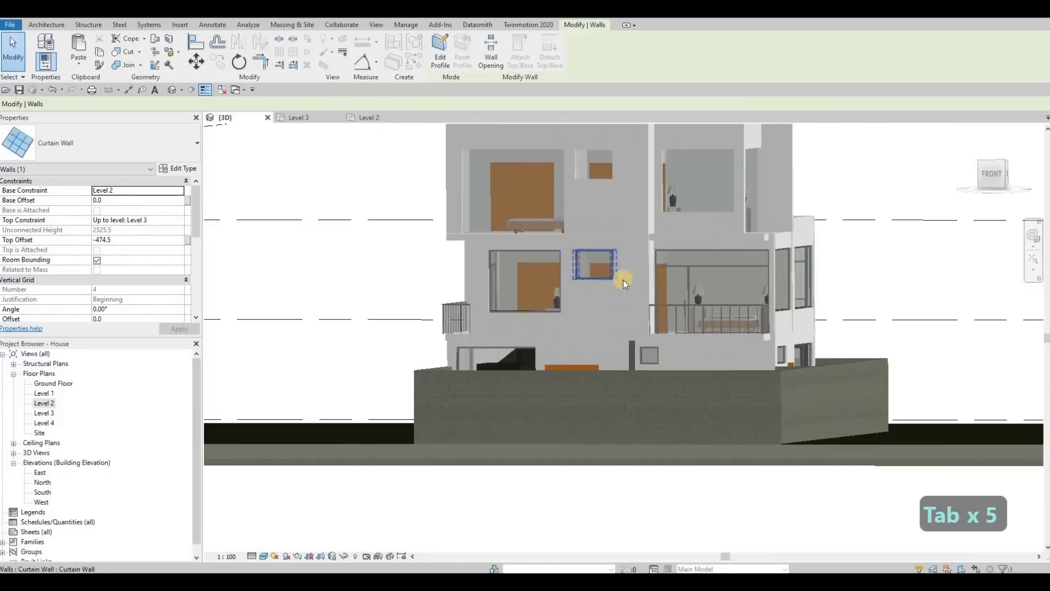
{"action": "left_click", "coordinate": [45, 493]}
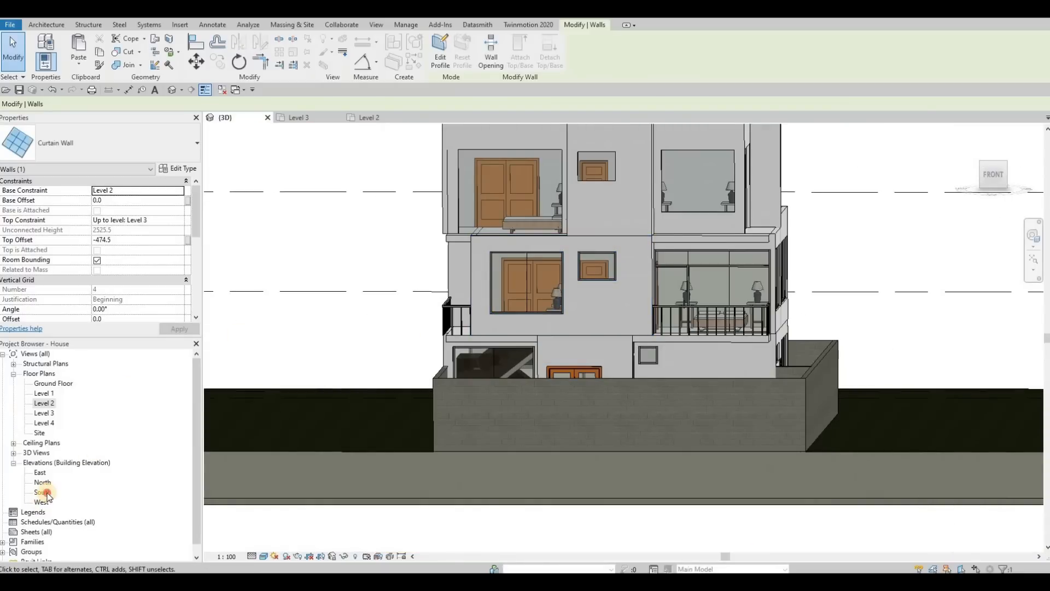
{"action": "scroll", "coordinate": [747, 330], "scroll_direction": "up", "scroll_amount": 5}
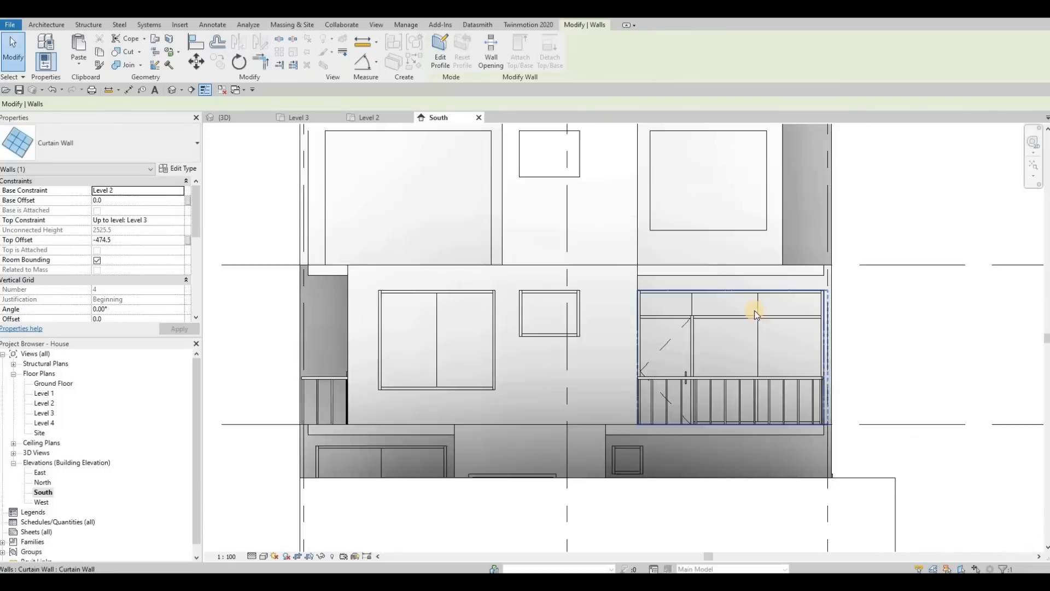
{"action": "key", "text": "Tab"}
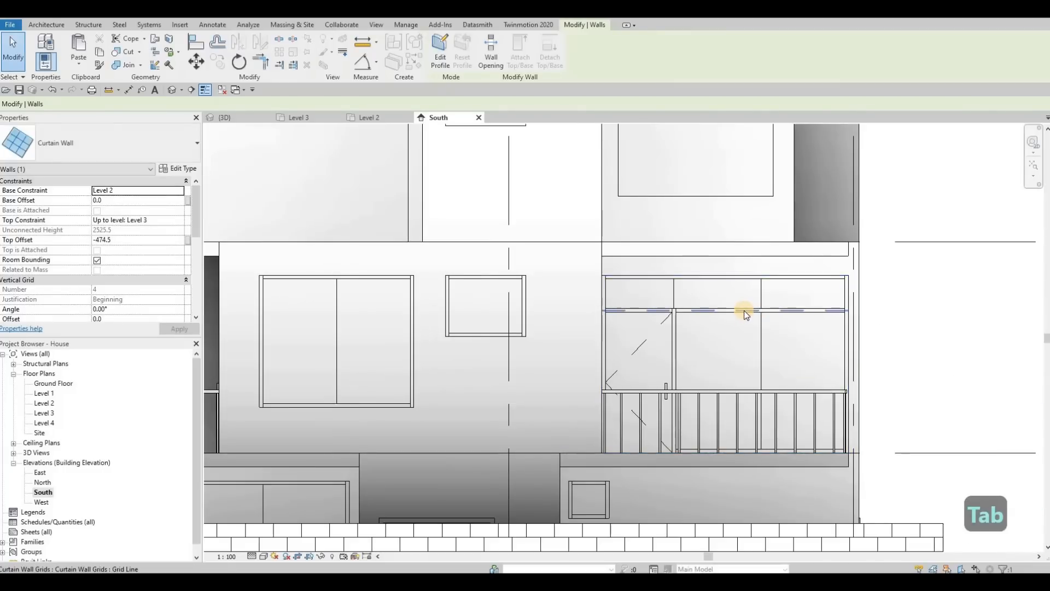
{"action": "left_click", "coordinate": [743, 310]}
{"action": "scroll", "coordinate": [359, 241], "scroll_direction": "down", "scroll_amount": 4}
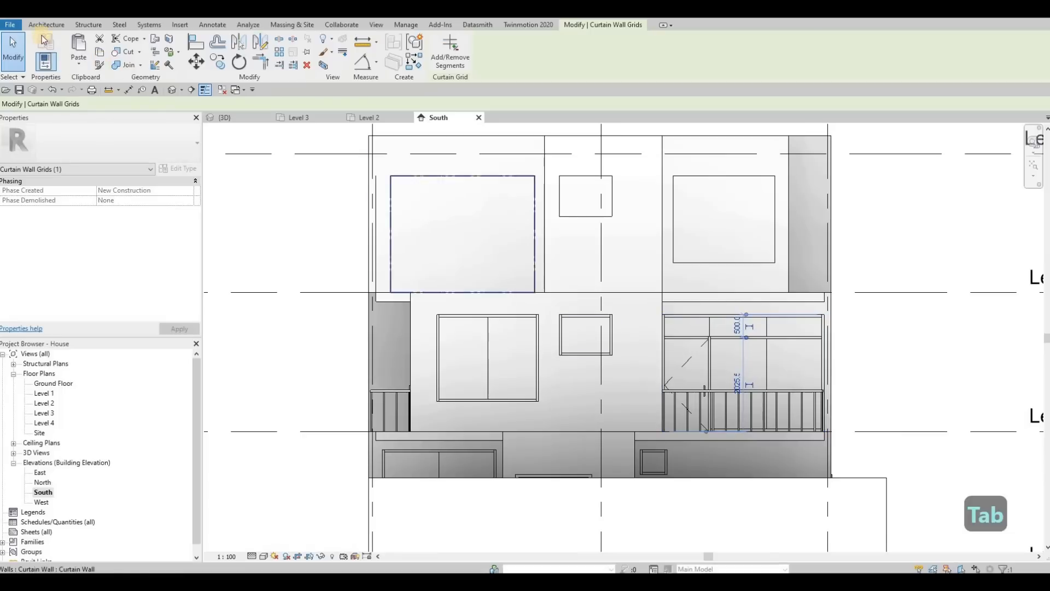
{"action": "key", "text": "Escape"}
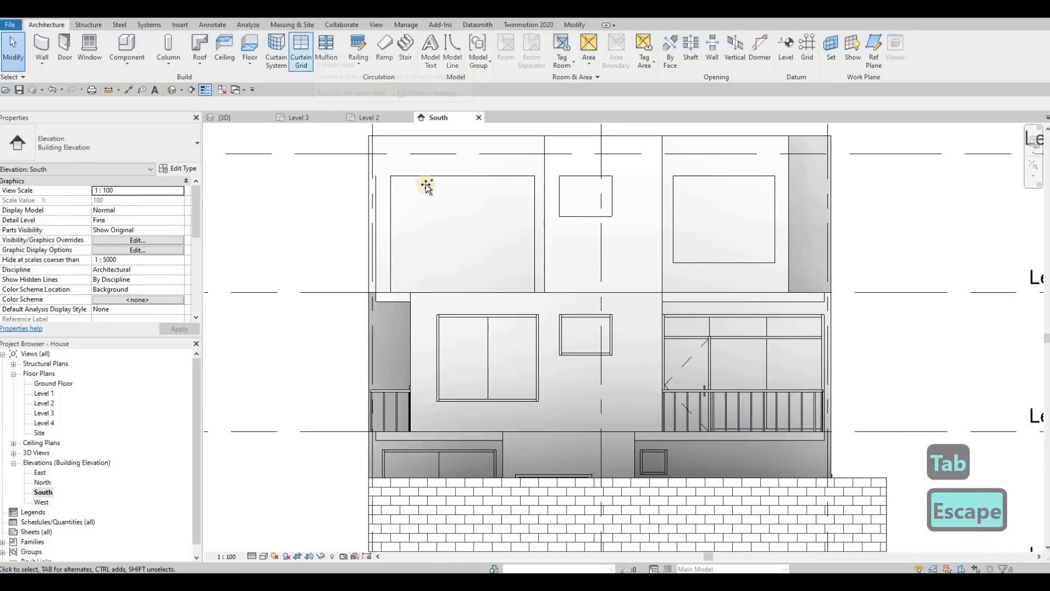
Add horizontal curtain grids to both Level 3 curtain walls, setting the right one 500 mm below the top.
{"action": "left_click", "coordinate": [412, 200]}
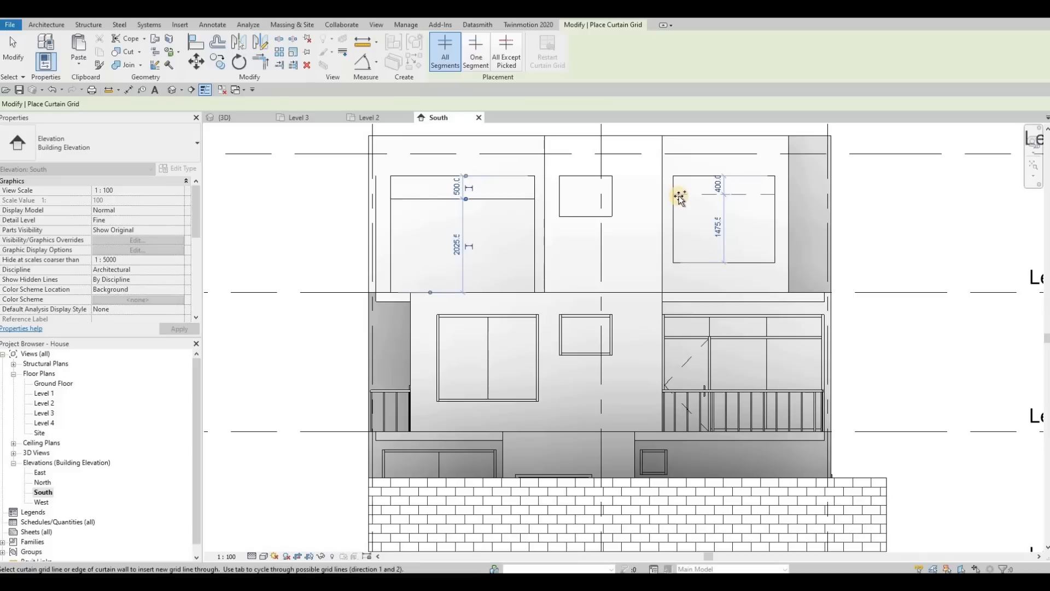
{"action": "left_click", "coordinate": [705, 203]}
{"action": "key", "text": "Escape"}
{"action": "key", "text": "Escape"}
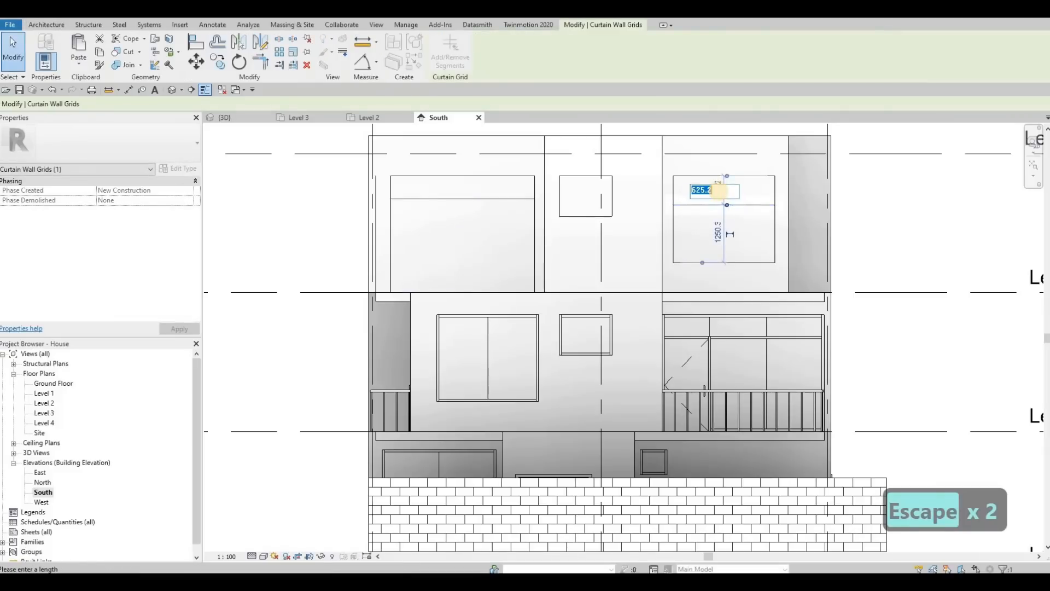
{"action": "type", "text": "500"}
{"action": "key", "text": "Return"}
{"action": "key", "text": "Escape"}
{"action": "key", "text": "Escape"}
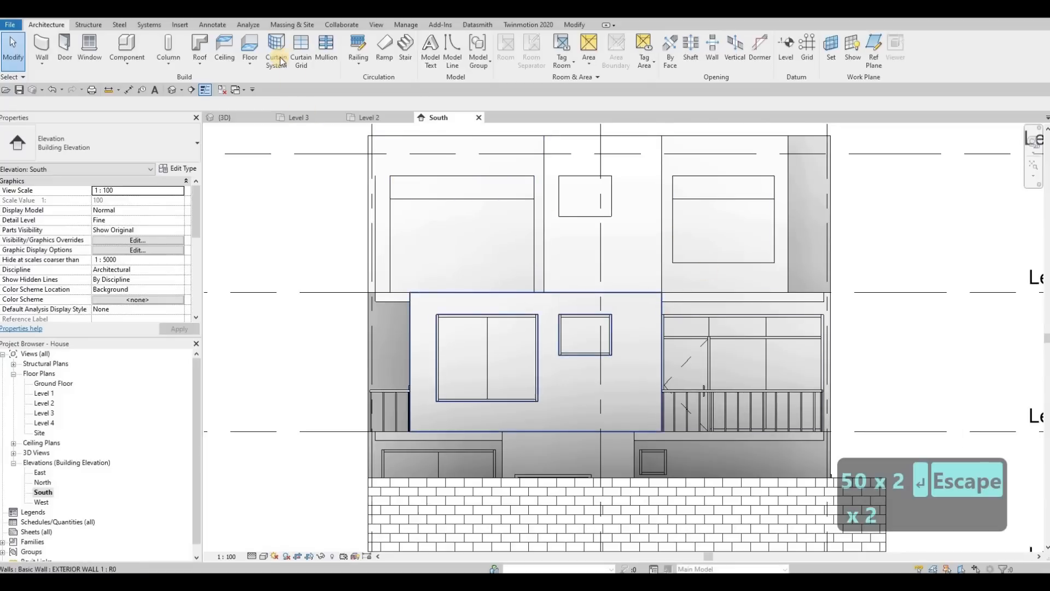
Add a vertical curtain grid at the midpoint of the right Level 3 curtain wall and delete its horizontal grid.
{"action": "left_click", "coordinate": [301, 46]}
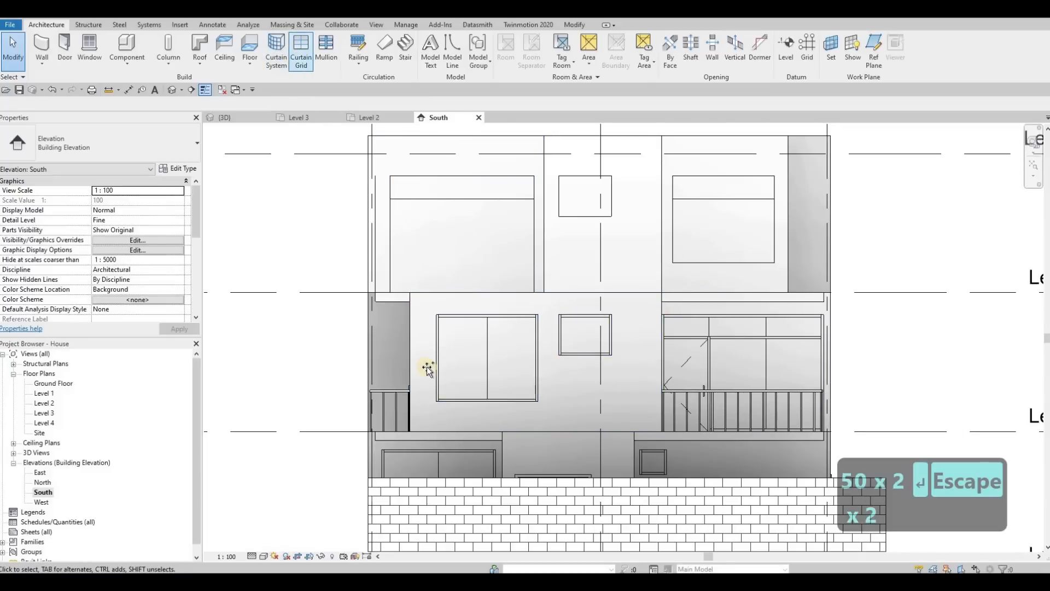
{"action": "left_click", "coordinate": [726, 245]}
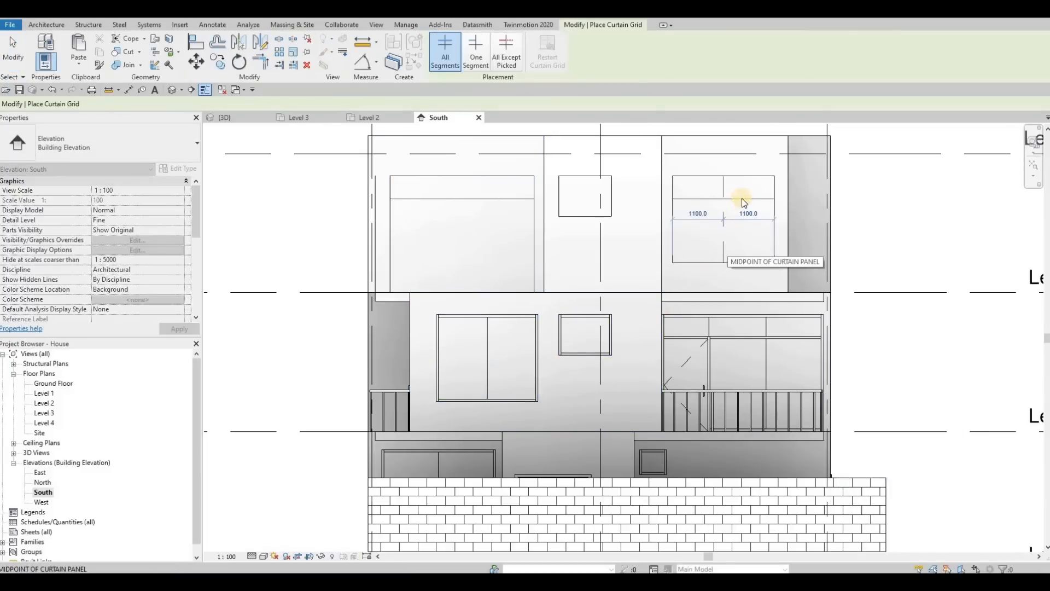
{"action": "key", "text": "Escape"}
{"action": "key", "text": "Escape"}
{"action": "left_click", "coordinate": [743, 198]}
{"action": "key", "text": "Delete"}
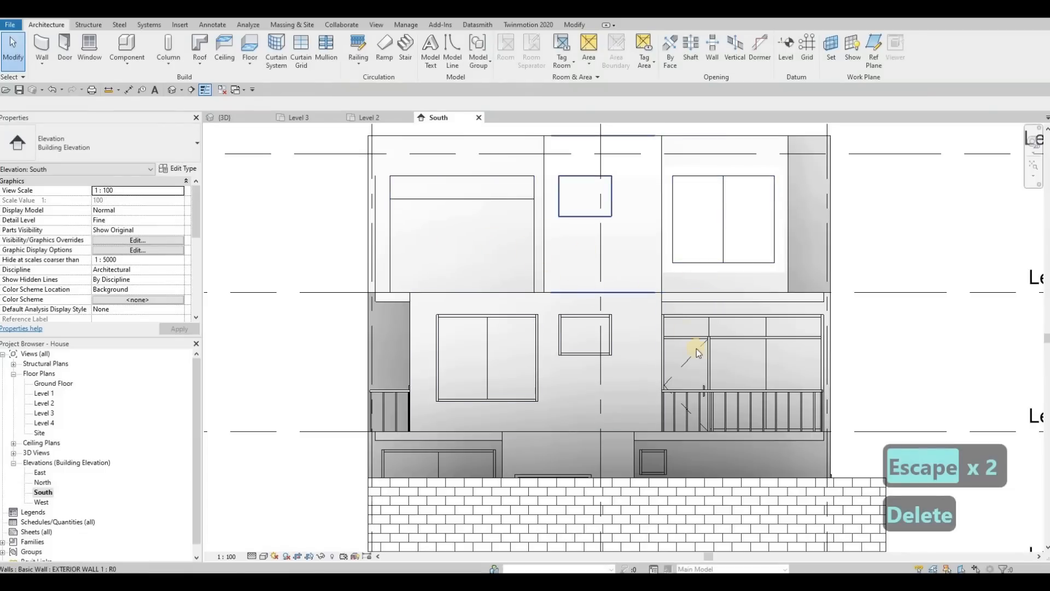
{"action": "left_click", "coordinate": [710, 326]}
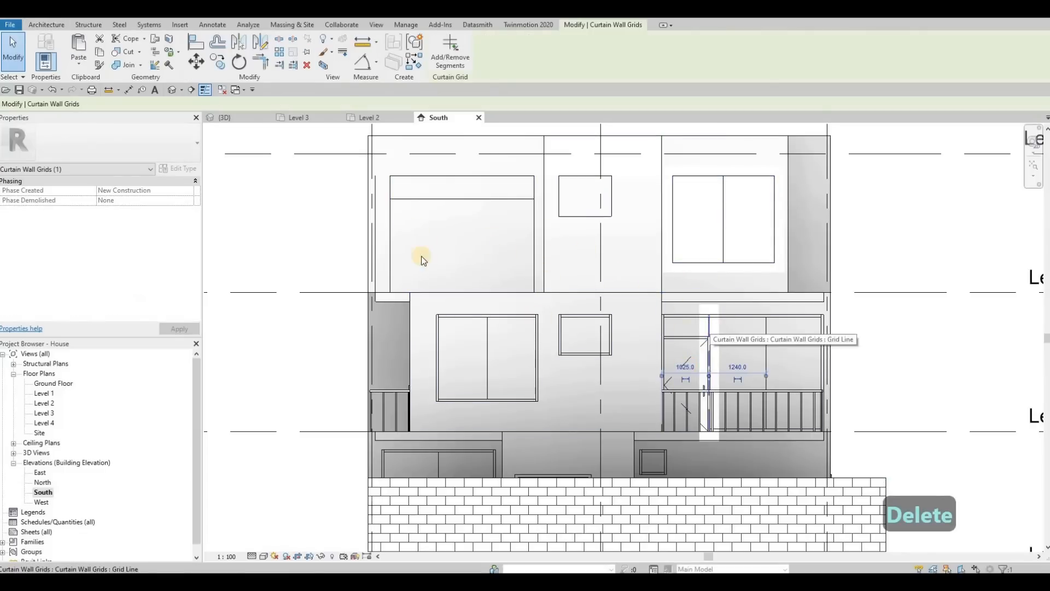
{"action": "key", "text": "Escape"}
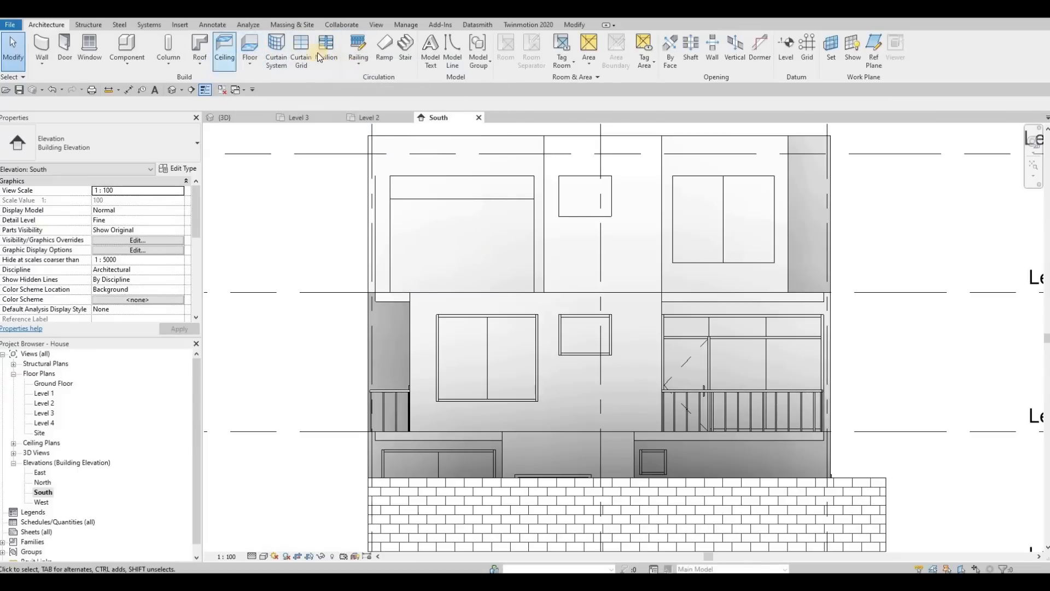
Add a vertical curtain grid across the left Level 3 curtain wall, matching the window divisions below.
{"action": "key", "text": "c"}
{"action": "key", "text": "g"}
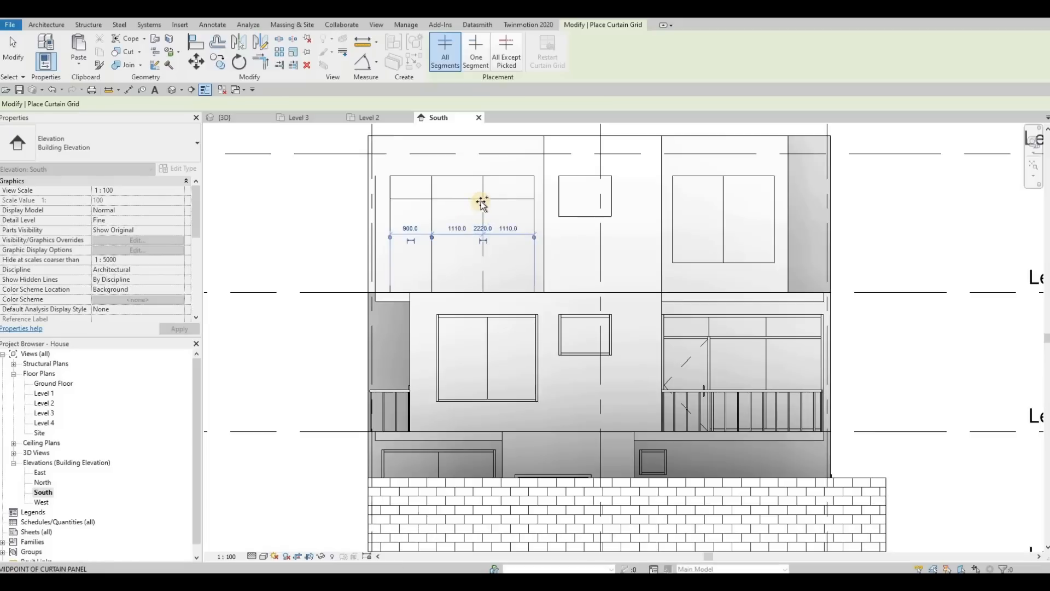
{"action": "left_click", "coordinate": [449, 218]}
{"action": "key", "text": "Escape"}
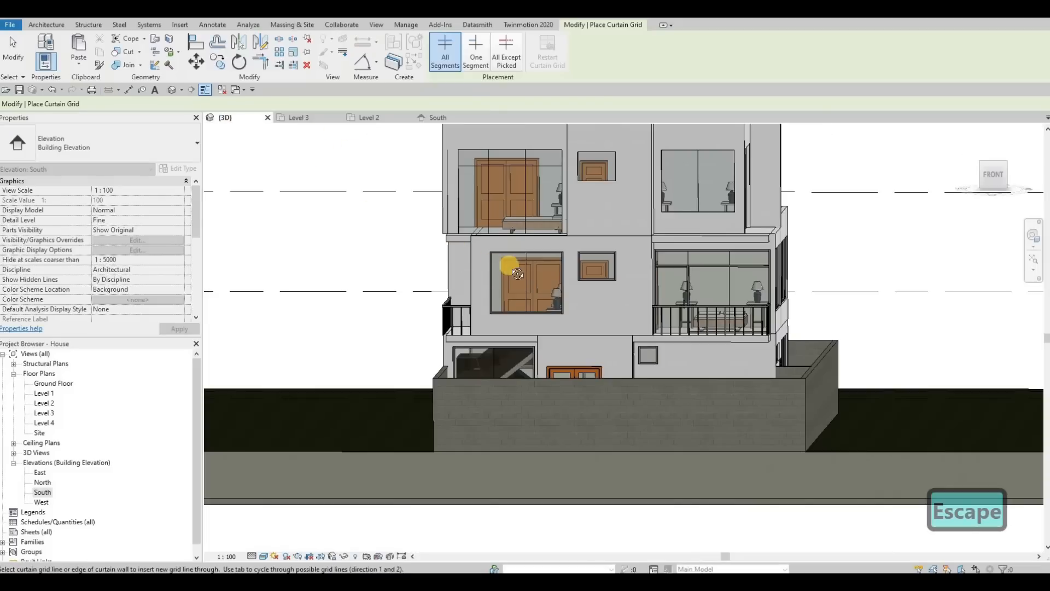
Add a vertical curtain grid to the other Level 3 curtain wall in the 3D view.
{"action": "middle_click_drag", "start_coordinate": [414, 262], "coordinate": [420, 200], "text": "shift"}
{"action": "middle_click_drag", "start_coordinate": [336, 173], "coordinate": [428, 167], "text": "shift"}
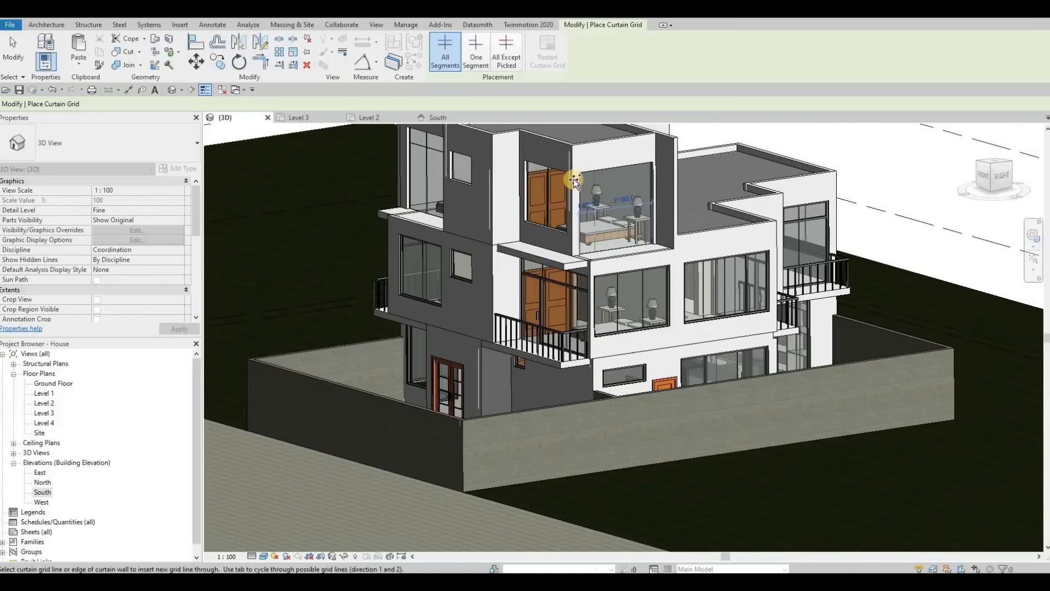
{"action": "scroll", "coordinate": [576, 191], "scroll_direction": "up", "scroll_amount": 3}
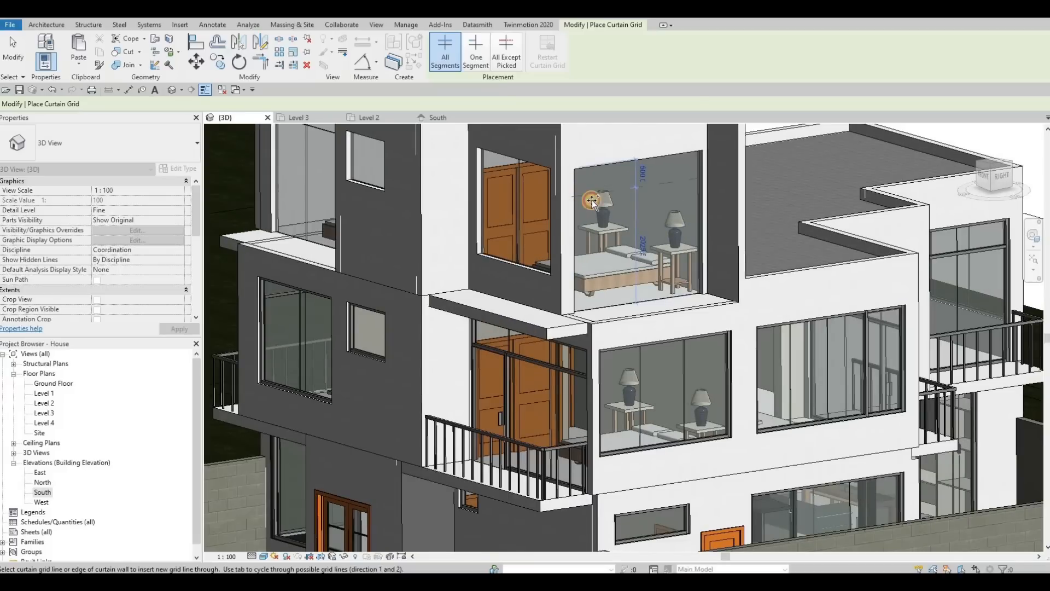
{"action": "scroll", "coordinate": [601, 235], "scroll_direction": "down", "scroll_amount": 3}
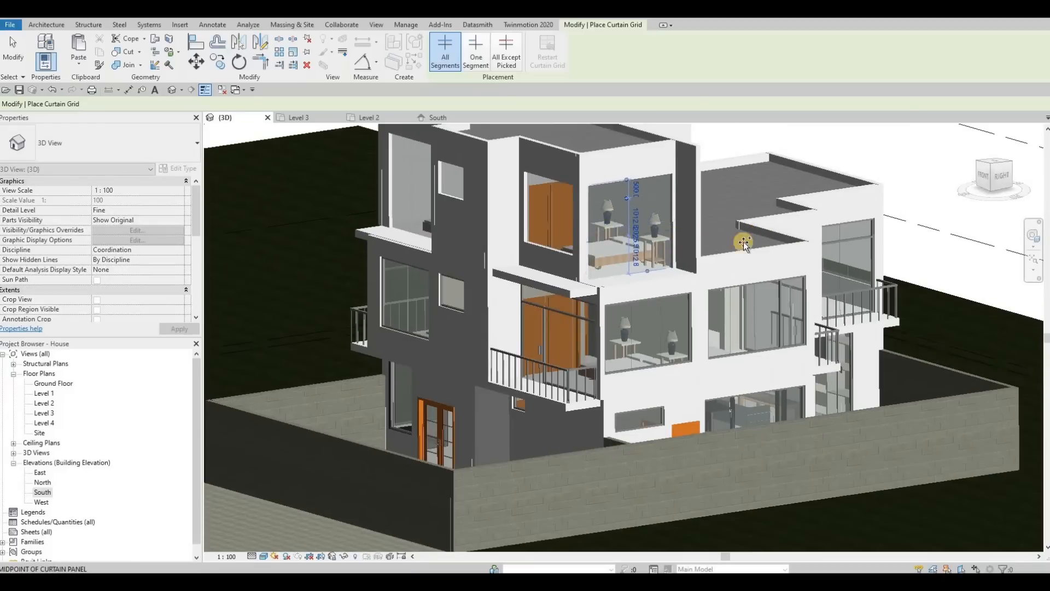
{"action": "middle_click_drag", "start_coordinate": [744, 242], "coordinate": [607, 205], "text": "shift"}
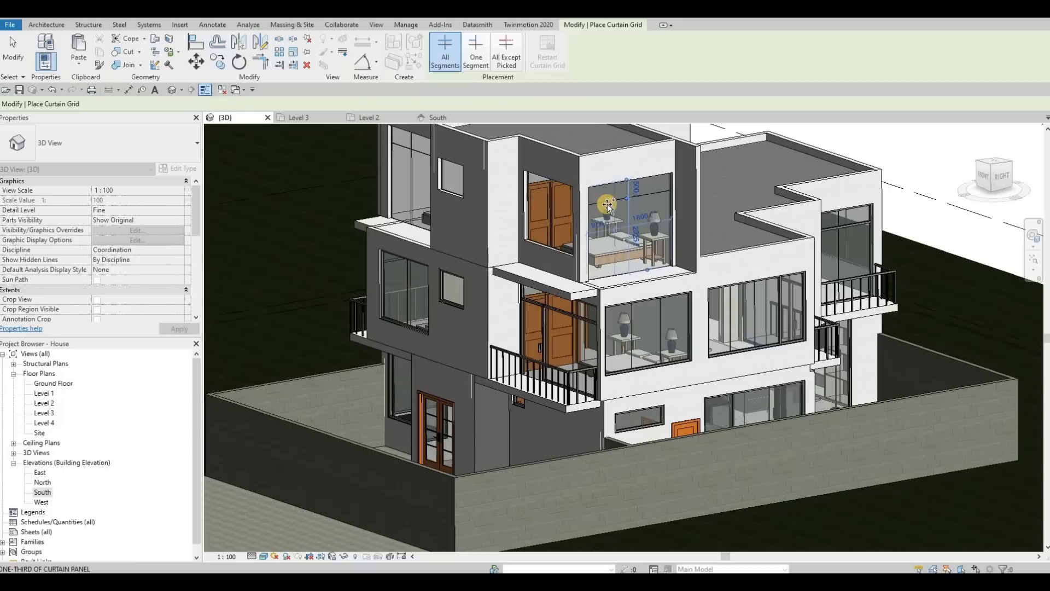
{"action": "scroll", "coordinate": [609, 219], "scroll_direction": "up", "scroll_amount": 3}
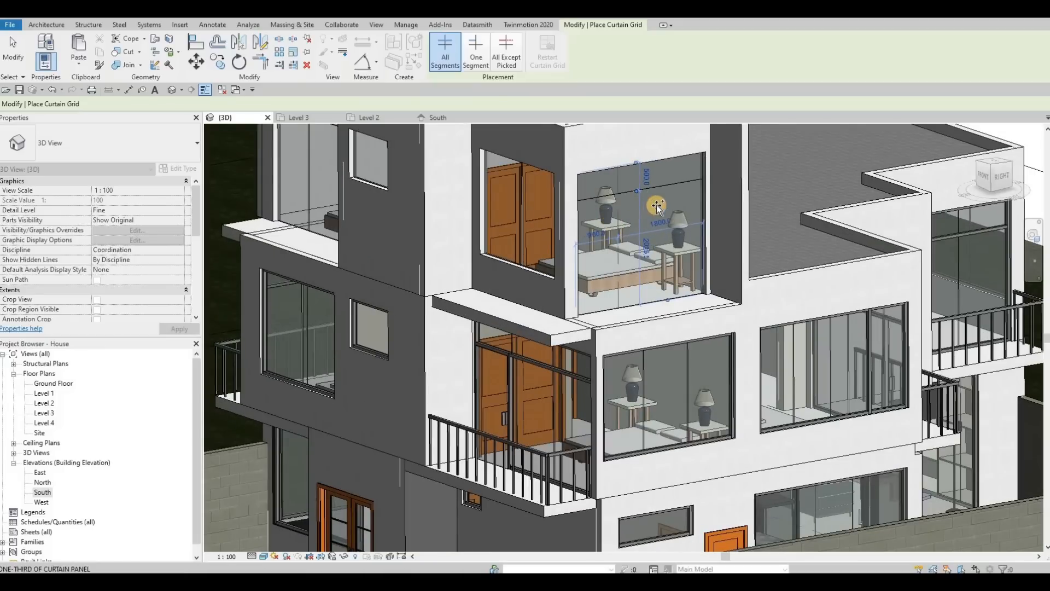
{"action": "left_click", "coordinate": [657, 173]}
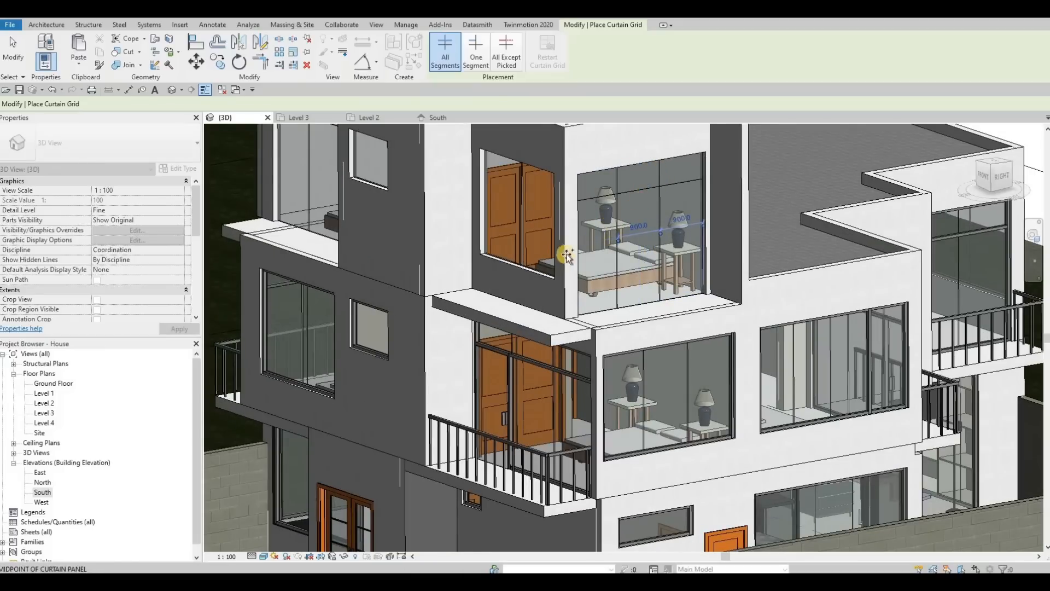
{"action": "scroll", "coordinate": [566, 255], "scroll_direction": "down", "scroll_amount": 5}
{"action": "middle_click_drag", "start_coordinate": [566, 255], "coordinate": [459, 159], "text": "shift"}
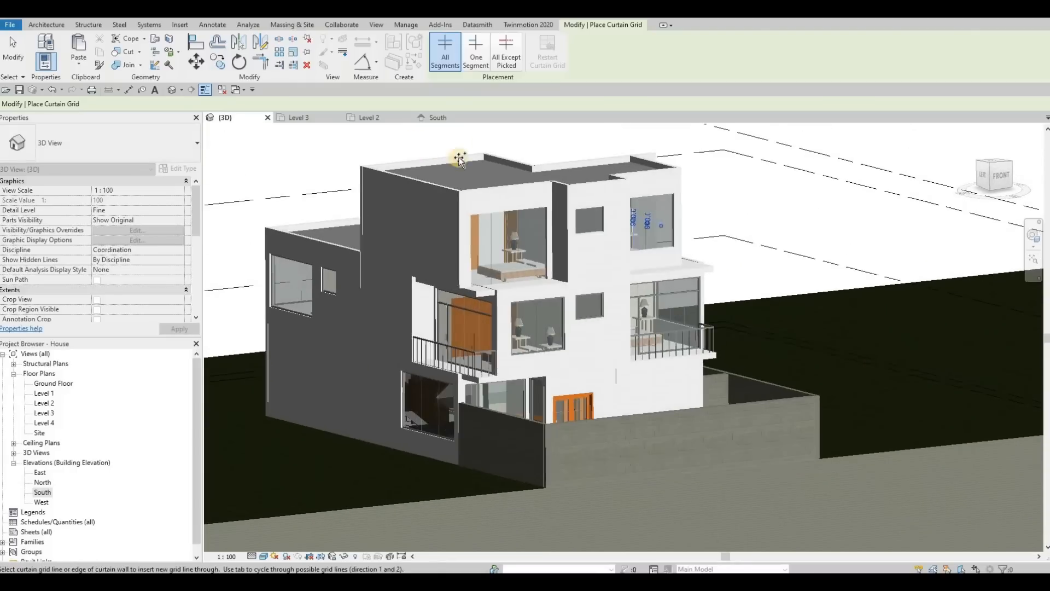
Place mullions on all grid lines of both Level 3 curtain walls.
{"action": "left_click", "coordinate": [47, 24]}
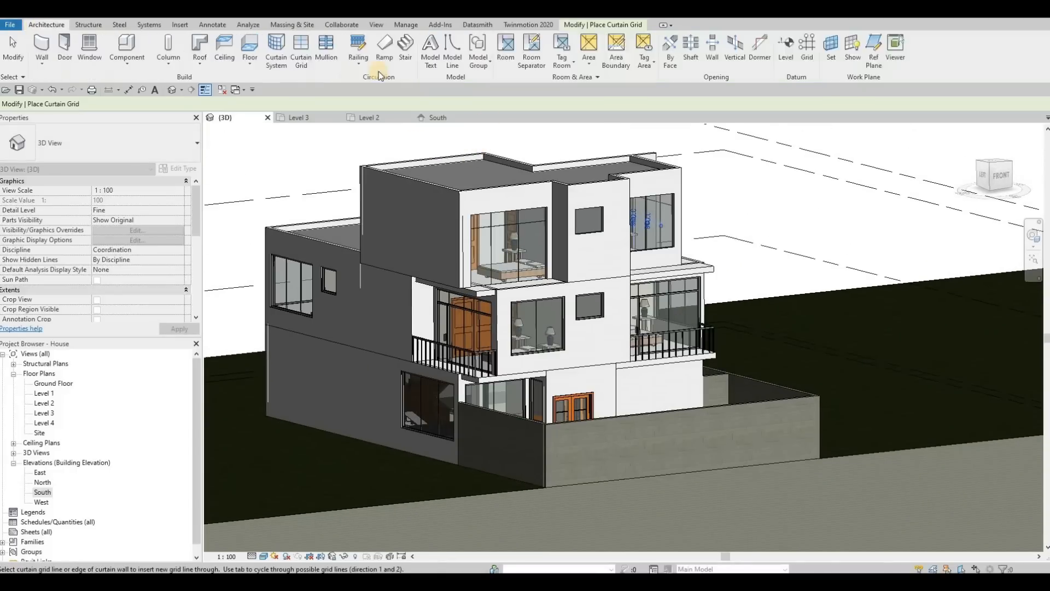
{"action": "left_click", "coordinate": [320, 55]}
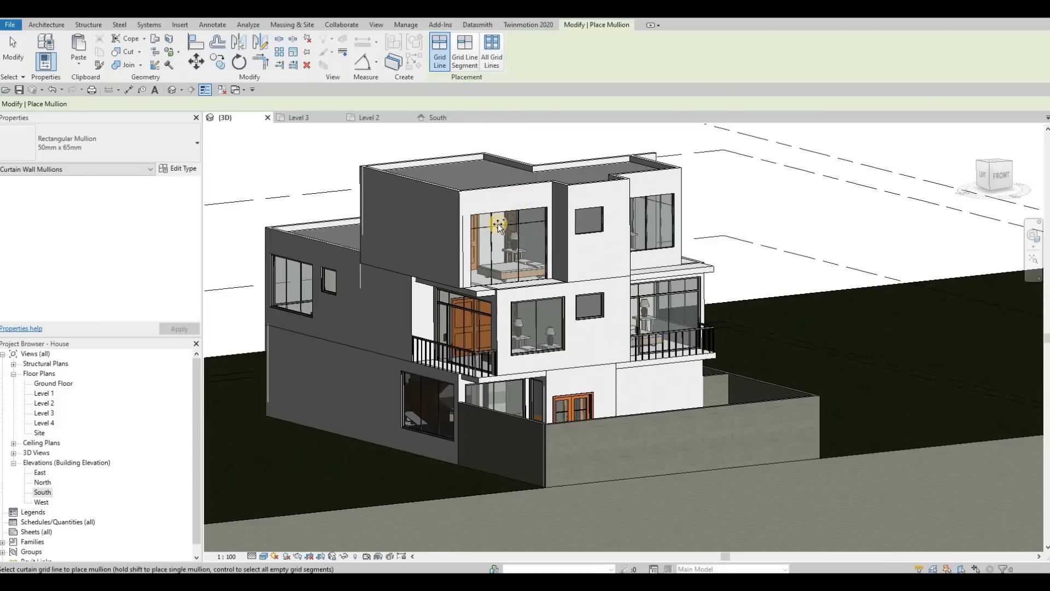
{"action": "scroll", "coordinate": [498, 223], "scroll_direction": "up", "scroll_amount": 3}
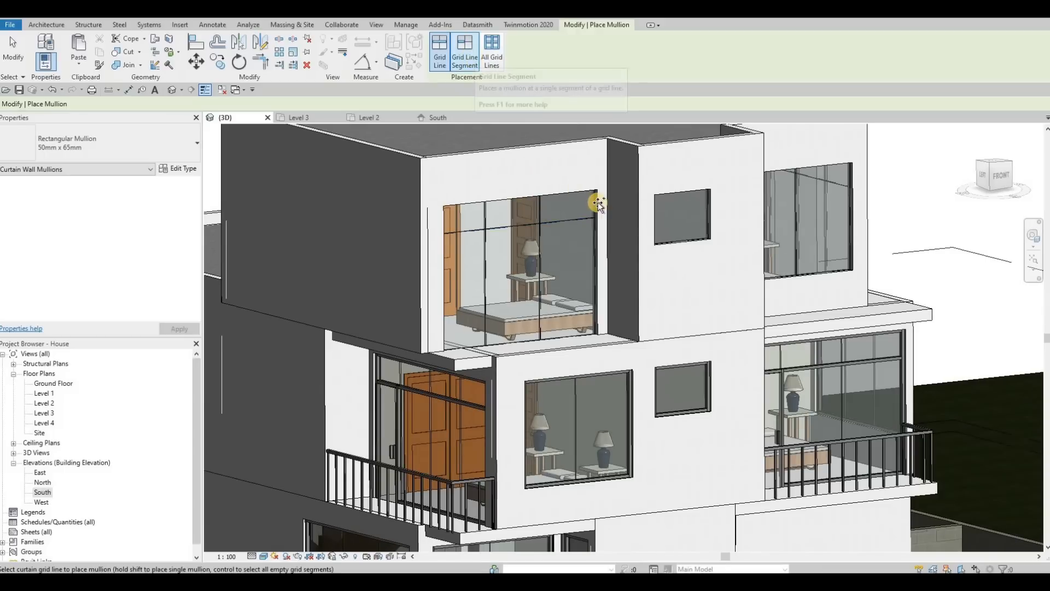
{"action": "scroll", "coordinate": [596, 205], "scroll_direction": "up", "scroll_amount": 2}
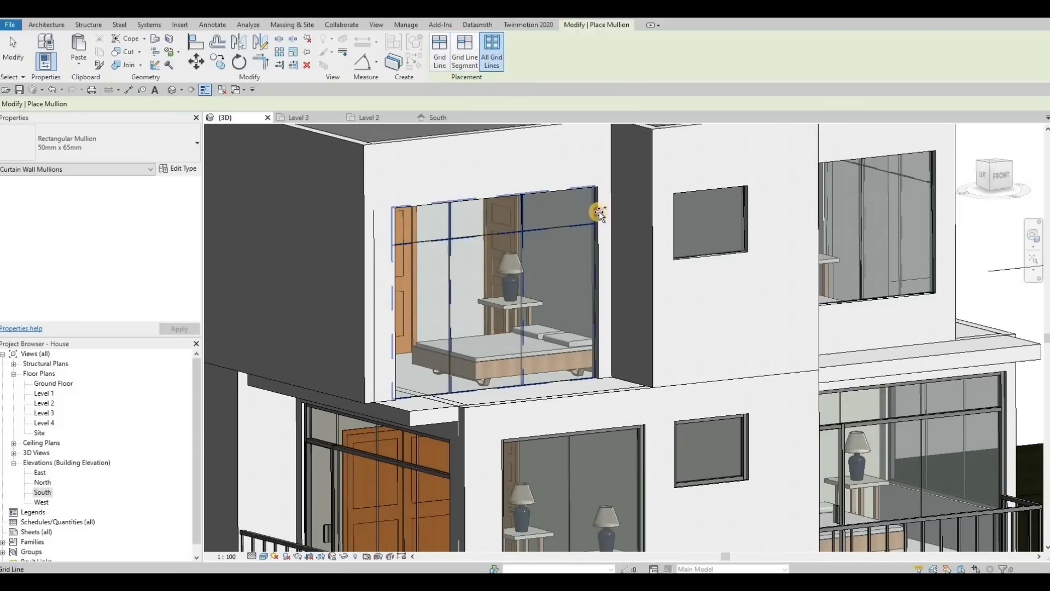
{"action": "left_click", "coordinate": [682, 225]}
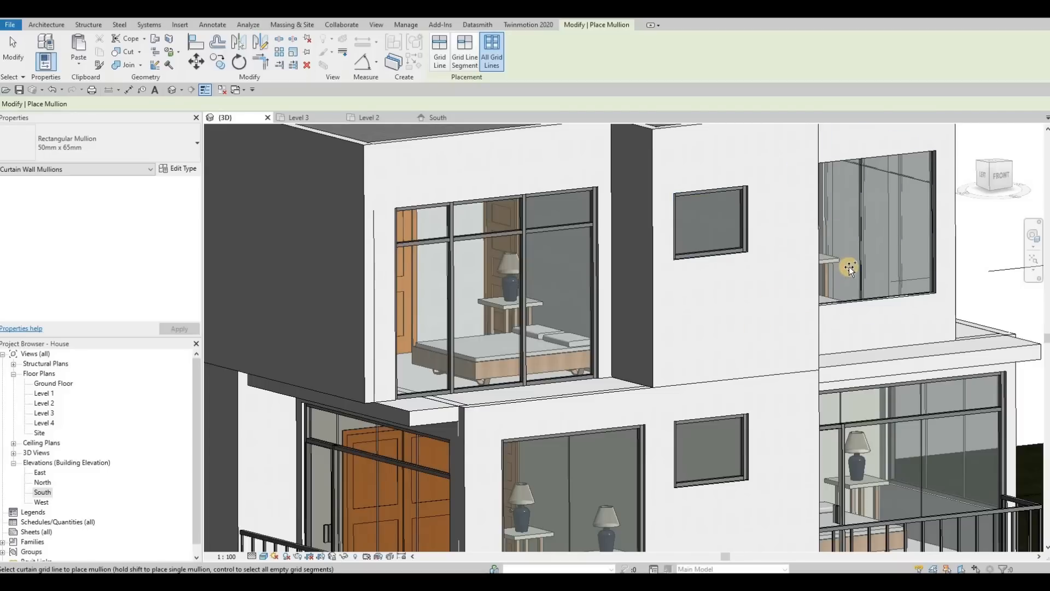
{"action": "left_click", "coordinate": [824, 268]}
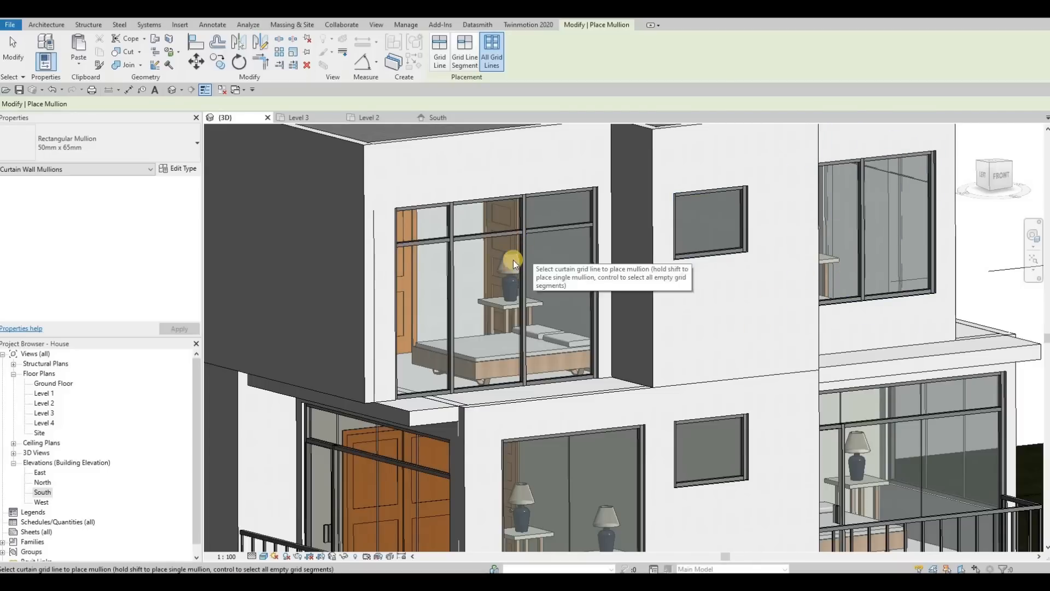
{"action": "key", "text": "Escape"}
{"action": "key", "text": "Escape"}
Delete the short vertical mullion in the top row of the left Level 3 curtain wall.
{"action": "middle_click_drag", "start_coordinate": [500, 250], "coordinate": [525, 212]}
{"action": "scroll", "coordinate": [517, 183], "scroll_direction": "up", "scroll_amount": 1}
{"action": "key", "text": "Escape"}
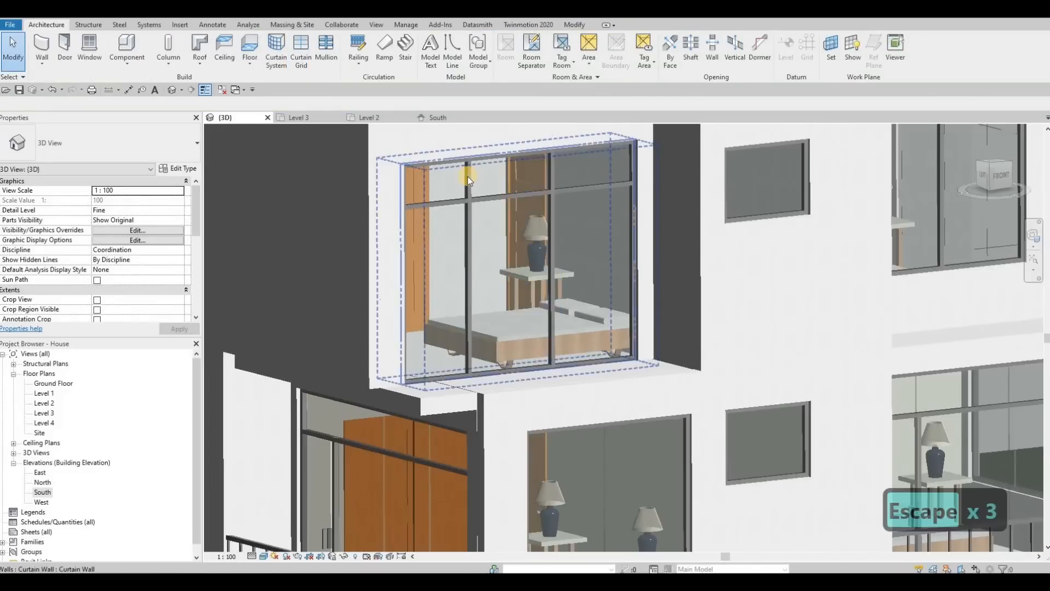
{"action": "left_click", "coordinate": [468, 176]}
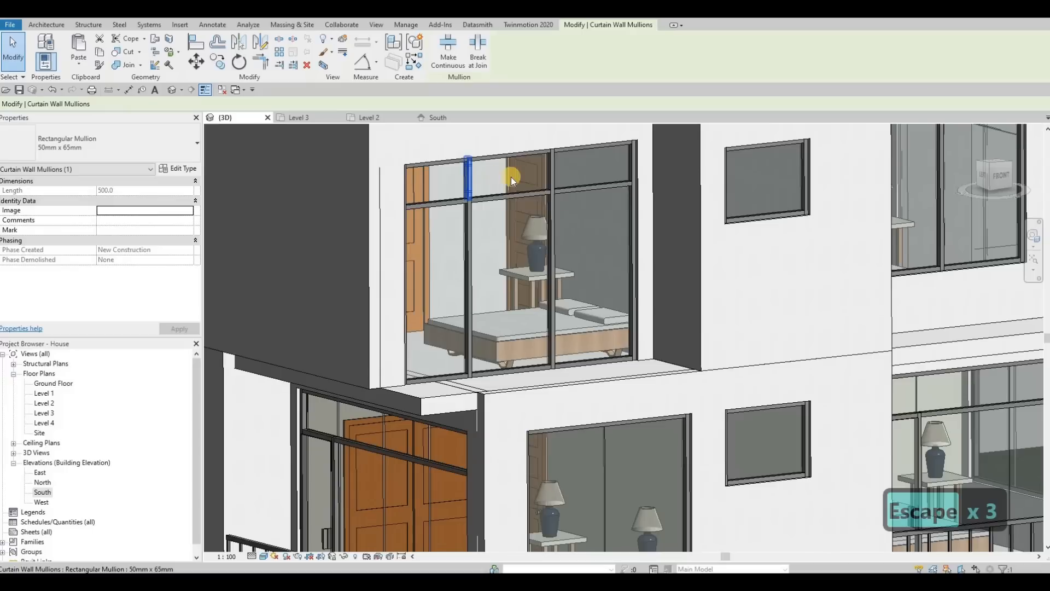
{"action": "key", "text": "Delete"}
Delete two unwanted vertical mullions from the Level 3 curtain walls.
{"action": "key", "text": "Delete"}
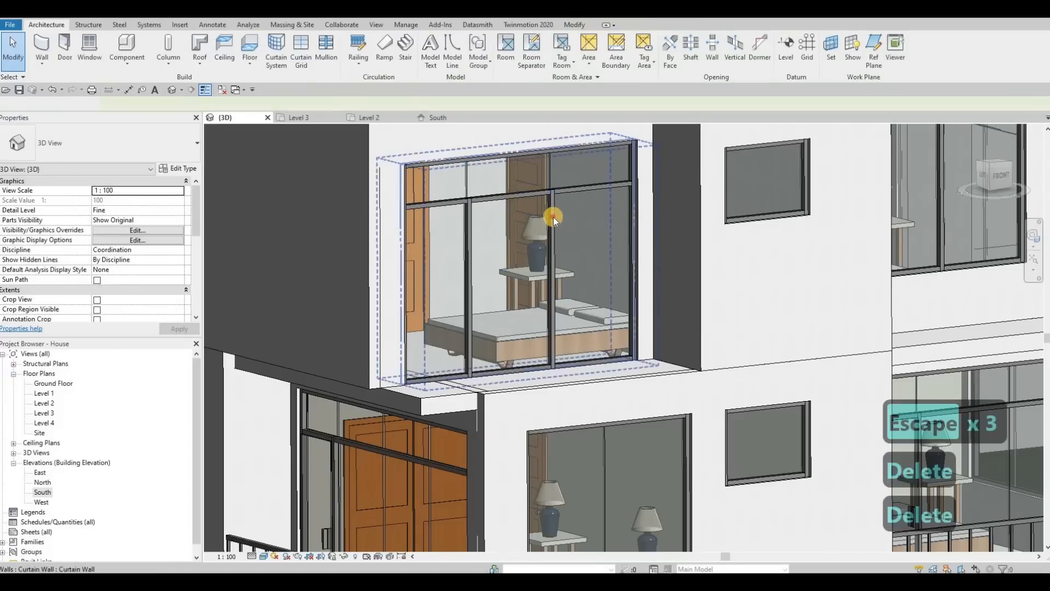
{"action": "left_click", "coordinate": [552, 229]}
{"action": "middle_click_drag", "start_coordinate": [541, 275], "coordinate": [648, 212]}
{"action": "scroll", "coordinate": [570, 244], "scroll_direction": "down", "scroll_amount": 2}
{"action": "key", "text": "Delete"}
{"action": "scroll", "coordinate": [593, 253], "scroll_direction": "down", "scroll_amount": 2}
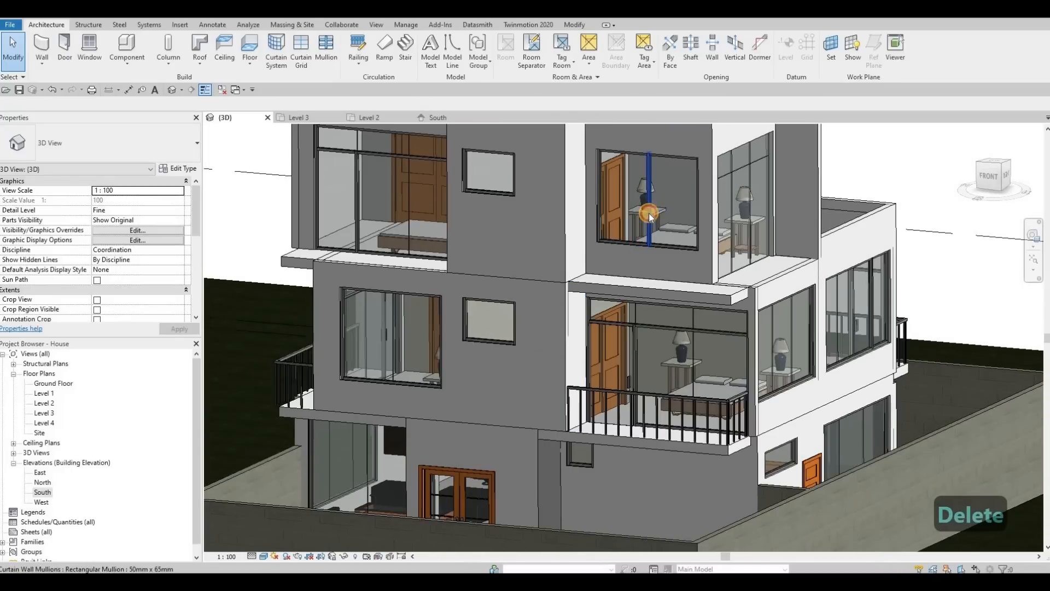
{"action": "left_click", "coordinate": [648, 214]}
{"action": "key", "text": "Delete"}
{"action": "scroll", "coordinate": [662, 214], "scroll_direction": "down", "scroll_amount": 1}
{"action": "middle_click_drag", "start_coordinate": [588, 237], "coordinate": [539, 227], "text": "shift"}
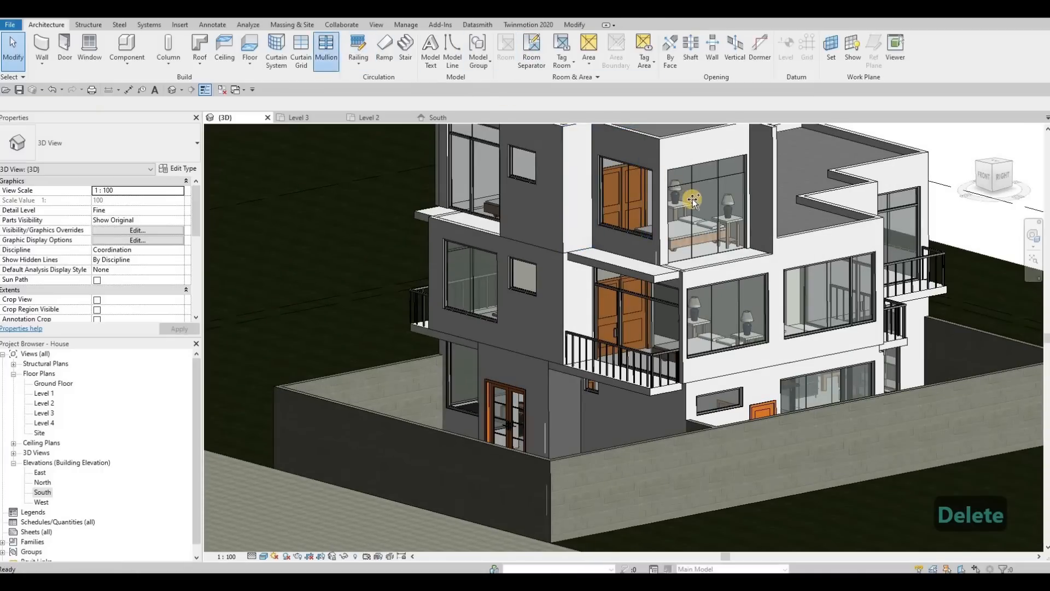
Place a mullion along the bottom grid line of the other Level 3 curtain wall.
{"action": "left_click", "coordinate": [326, 48]}
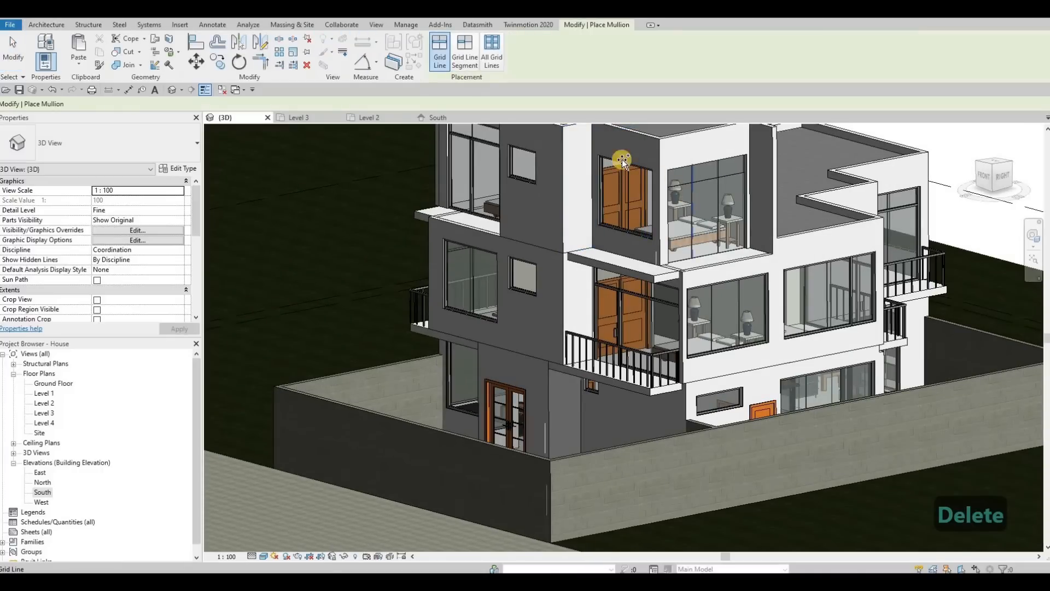
{"action": "left_click", "coordinate": [711, 252]}
{"action": "middle_click_drag", "start_coordinate": [869, 275], "coordinate": [815, 219], "text": "shift"}
{"action": "scroll", "coordinate": [705, 201], "scroll_direction": "up", "scroll_amount": 2}
{"action": "key", "text": "Escape"}
{"action": "key", "text": "Escape"}
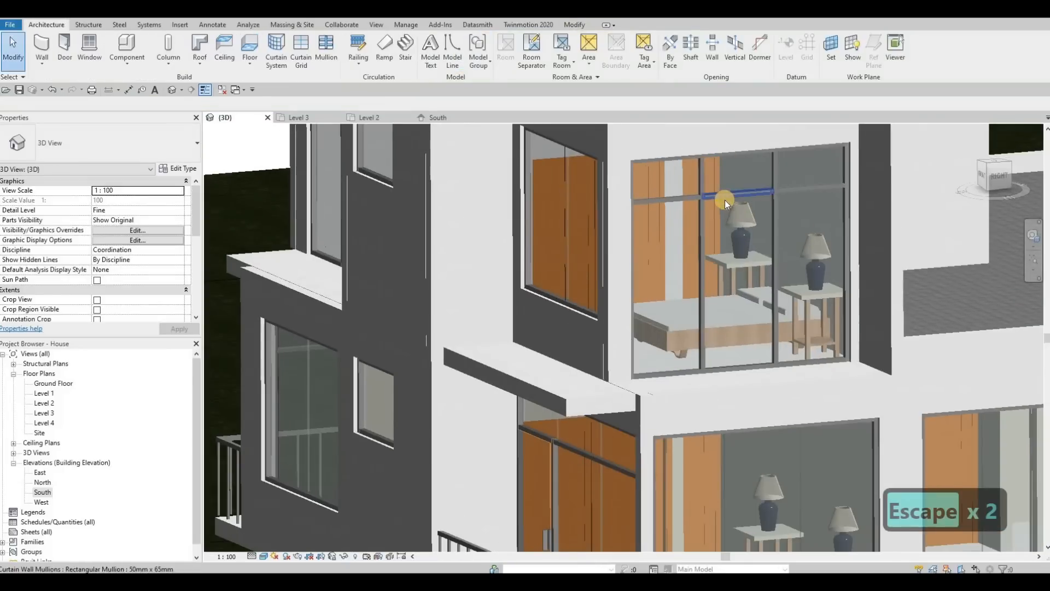
Delete the top-row horizontal mullions and one vertical mullion from the Level 3 curtain wall.
{"action": "left_click", "coordinate": [734, 196]}
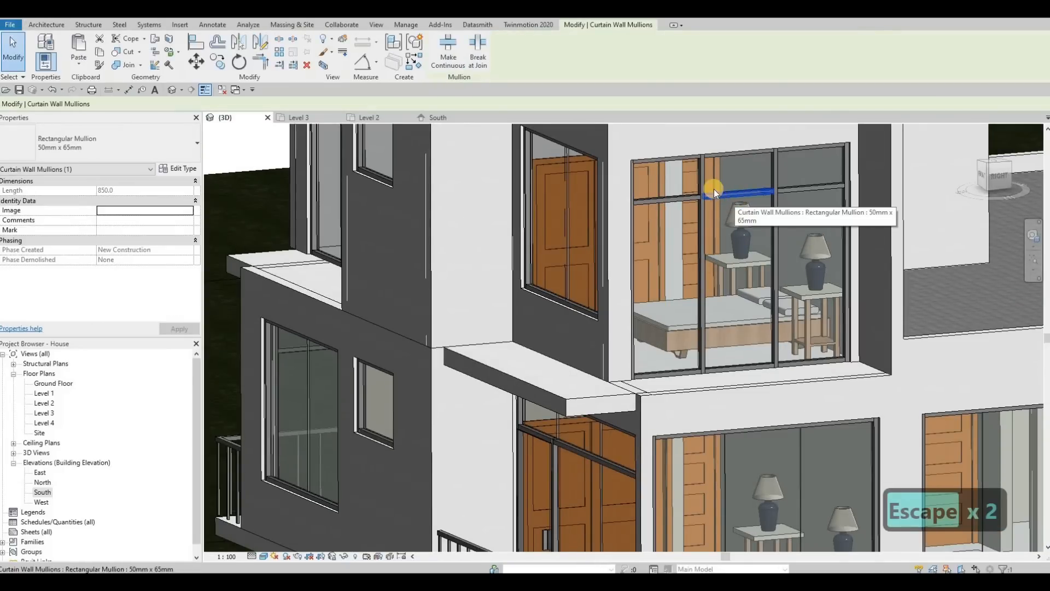
{"action": "key", "text": "Delete"}
{"action": "left_click", "coordinate": [784, 186]}
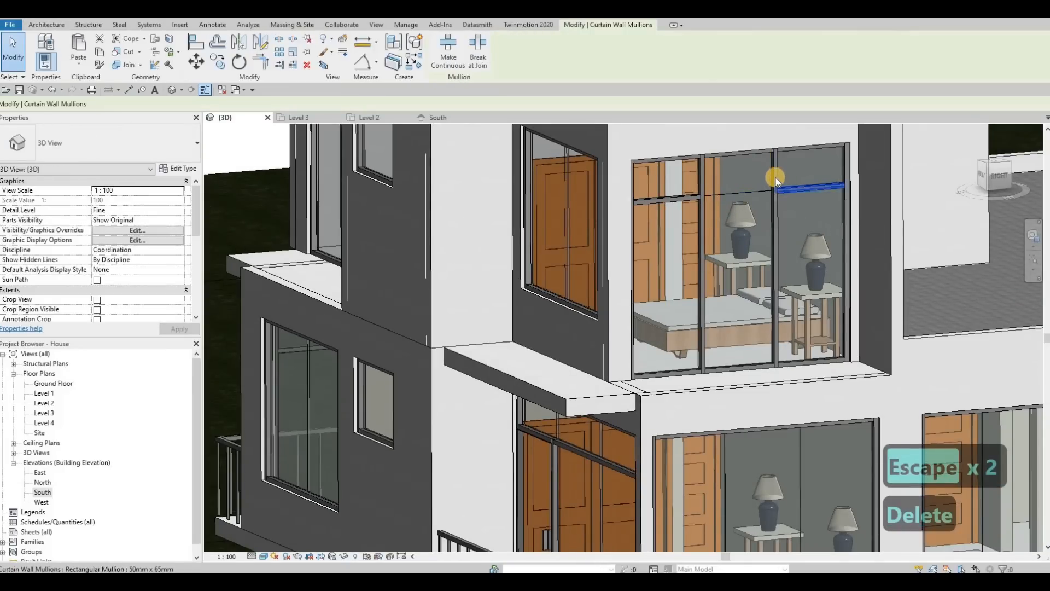
{"action": "key", "text": "Delete"}
{"action": "left_click", "coordinate": [776, 189]}
{"action": "key", "text": "Delete"}
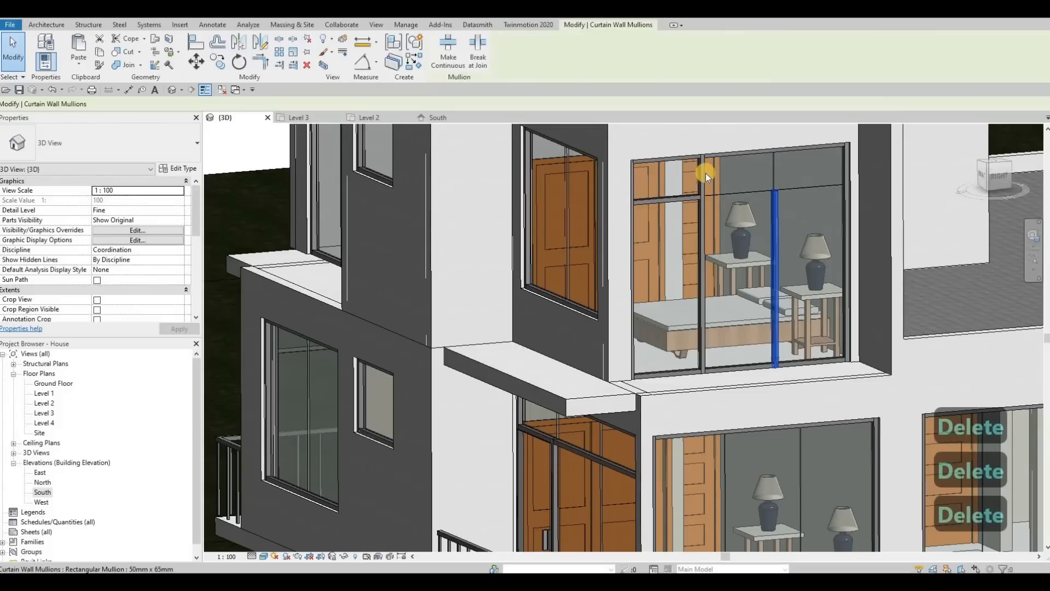
{"action": "key", "text": "Delete"}
{"action": "middle_click_drag", "start_coordinate": [705, 287], "coordinate": [856, 293], "text": "shift"}
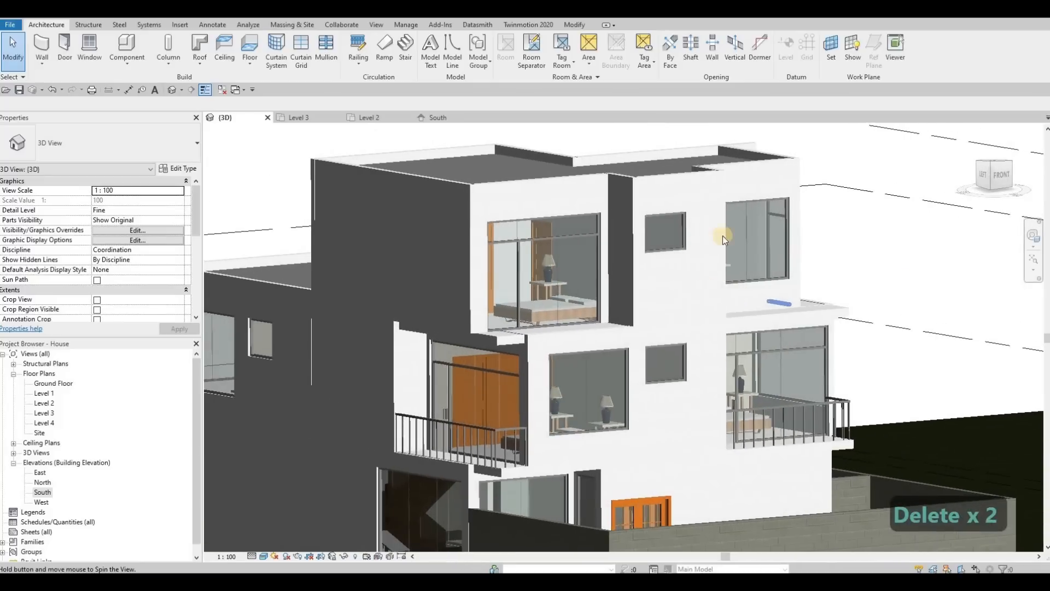
Delete the short vertical mullion at the top of the other Level 3 curtain wall.
{"action": "middle_click_drag", "start_coordinate": [723, 235], "coordinate": [713, 200], "text": "shift"}
{"action": "left_click", "coordinate": [713, 201]}
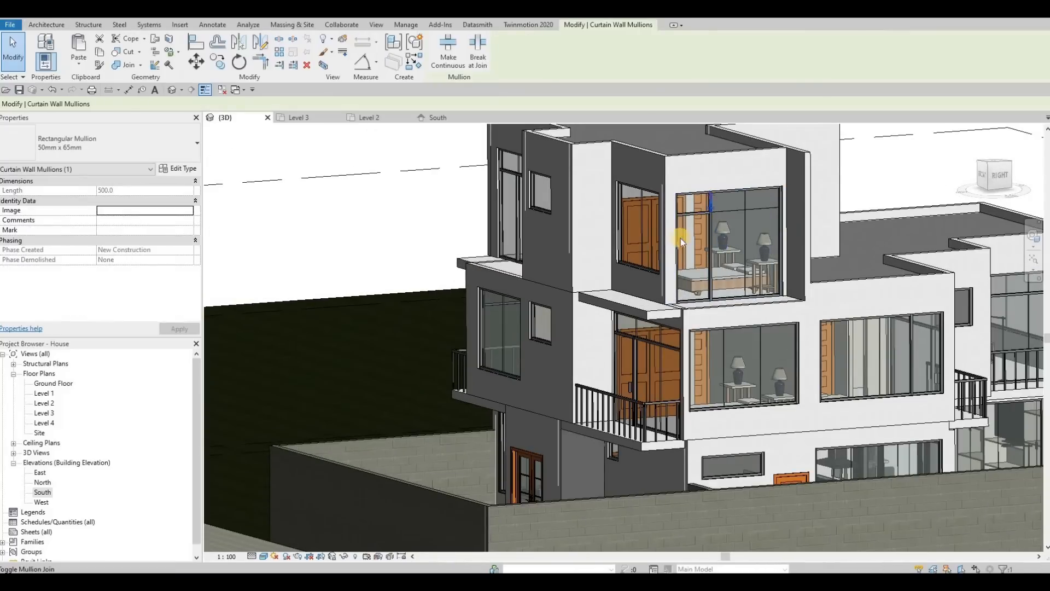
{"action": "key", "text": "Delete"}
{"action": "middle_click_drag", "start_coordinate": [791, 267], "coordinate": [339, 60], "text": "shift"}
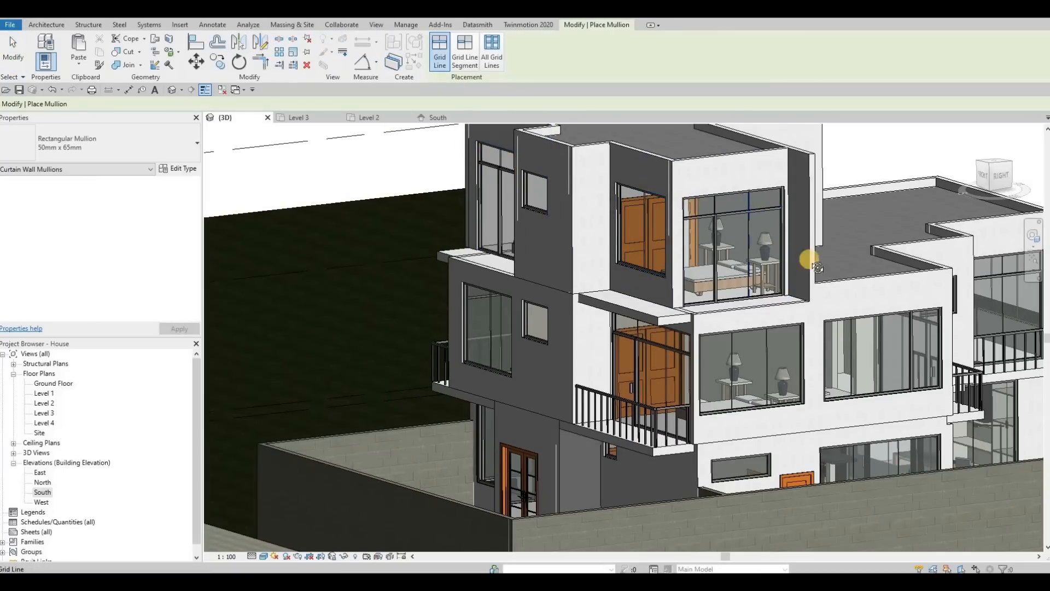
{"action": "middle_click_drag", "start_coordinate": [817, 268], "coordinate": [715, 282], "text": "shift"}
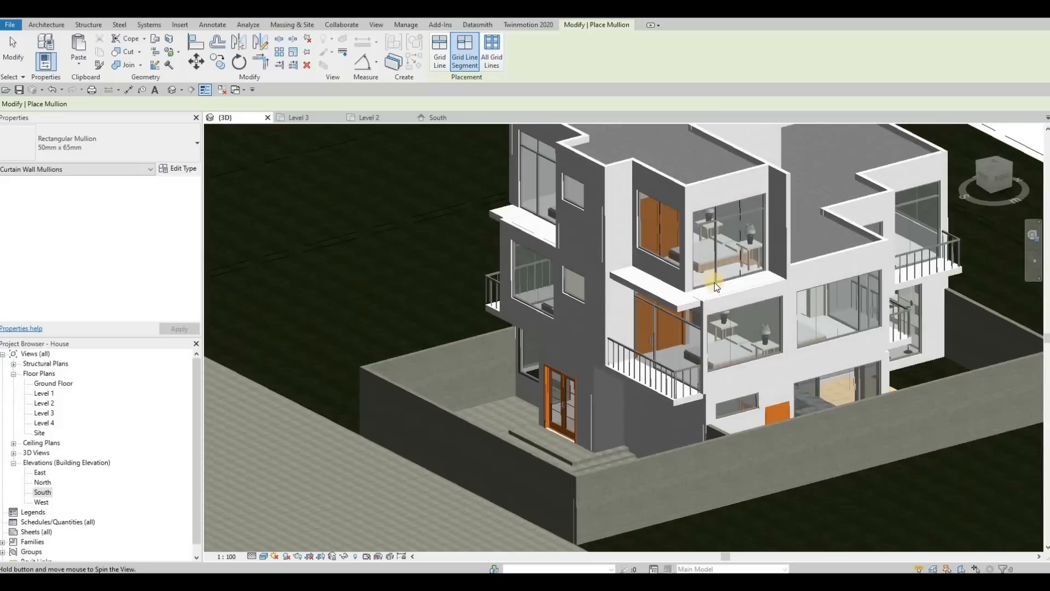
{"action": "key", "text": "Escape"}
Delete the bottom mullions of the Level 3 curtain walls.
{"action": "scroll", "coordinate": [714, 288], "scroll_direction": "up", "scroll_amount": 3}
{"action": "left_click", "coordinate": [703, 293]}
{"action": "key", "text": "Delete"}
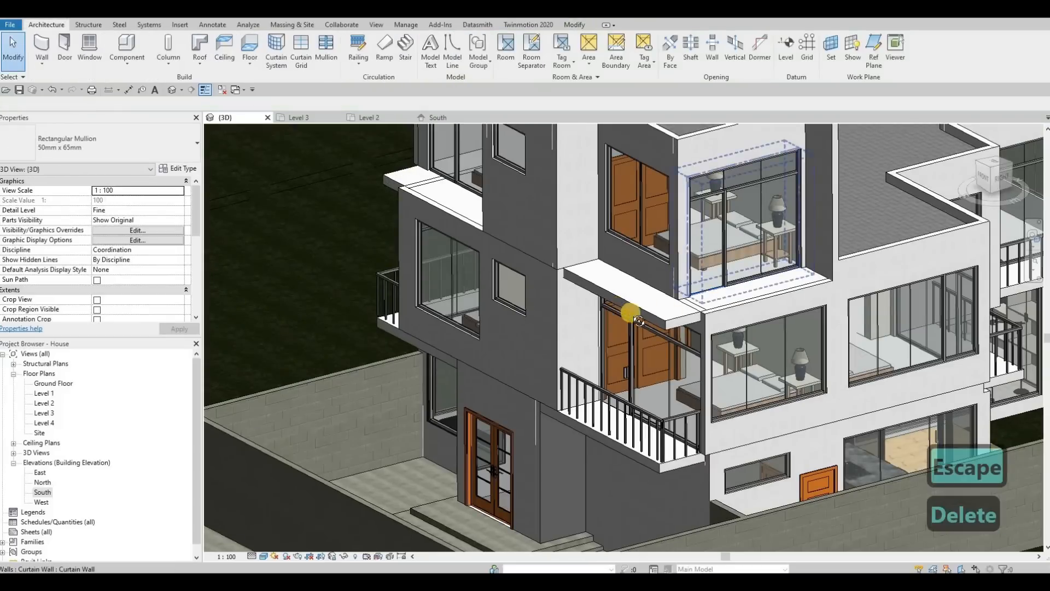
{"action": "scroll", "coordinate": [634, 316], "scroll_direction": "down", "scroll_amount": 5}
{"action": "middle_click_drag", "start_coordinate": [629, 313], "coordinate": [482, 349], "text": "shift"}
{"action": "scroll", "coordinate": [480, 349], "scroll_direction": "up", "scroll_amount": 5}
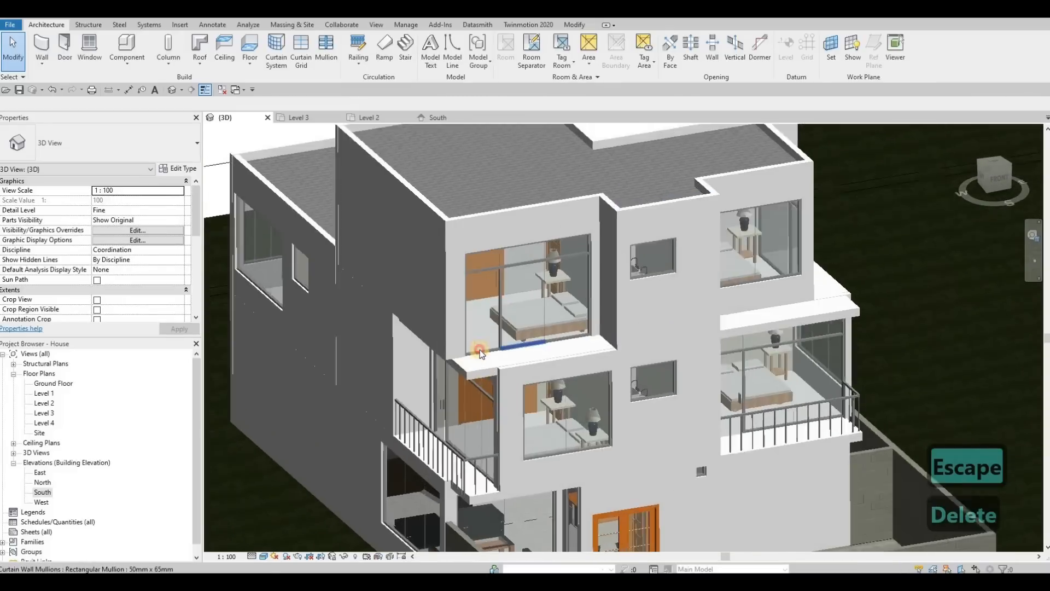
{"action": "scroll", "coordinate": [480, 350], "scroll_direction": "up", "scroll_amount": 3}
{"action": "left_click", "coordinate": [506, 331]}
{"action": "key", "text": "Delete"}
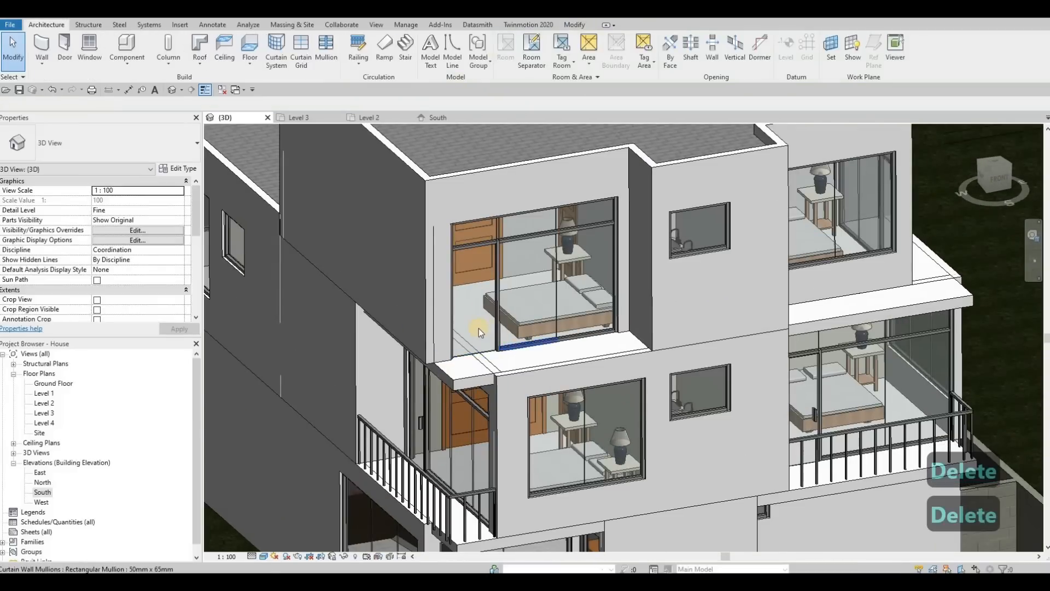
Swap the left glazed panel of the Level 3 curtain wall for the M_Door-Curtain-Wall-Single-Glass door.
{"action": "key", "text": "Tab"}
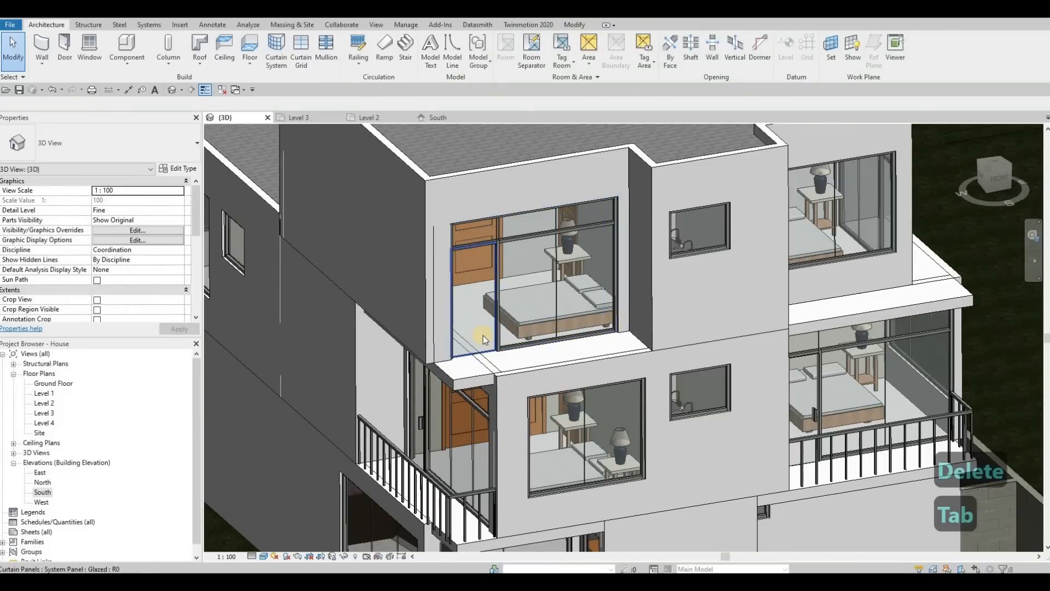
{"action": "left_click", "coordinate": [279, 266]}
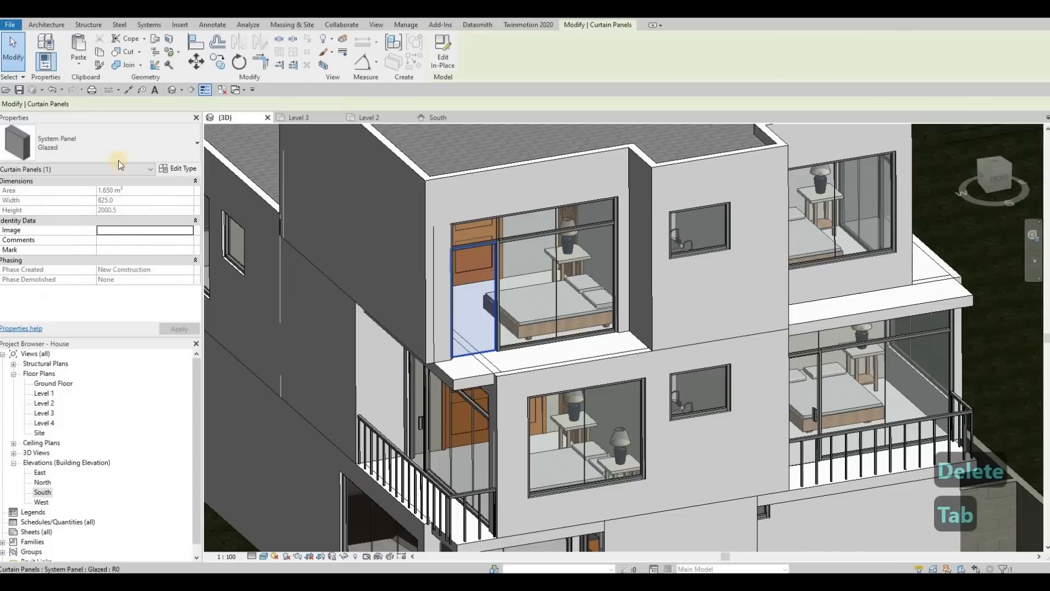
{"action": "left_click", "coordinate": [122, 144]}
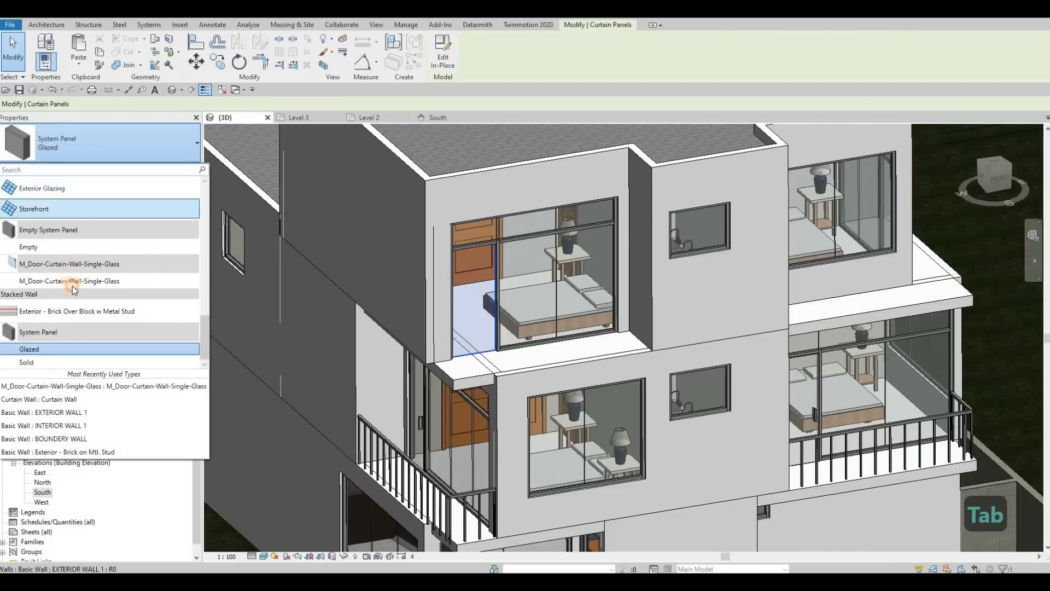
{"action": "scroll", "coordinate": [412, 331], "scroll_direction": "down", "scroll_amount": 1}
{"action": "middle_click_drag", "start_coordinate": [520, 317], "coordinate": [263, 338], "text": "shift"}
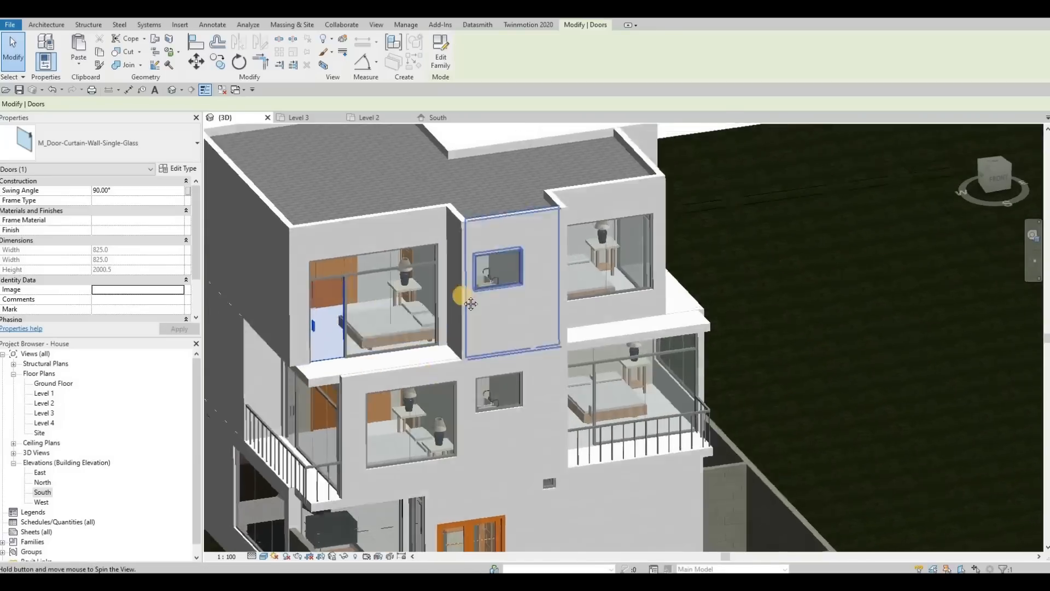
Replace a panel of the other Level 3 curtain wall with the M_Door-Curtain-Wall-Single-Glass door.
{"action": "middle_click_drag", "start_coordinate": [462, 300], "coordinate": [263, 339], "text": "shift"}
{"action": "middle_click_drag", "start_coordinate": [480, 355], "coordinate": [513, 280]}
{"action": "key", "text": "Tab"}
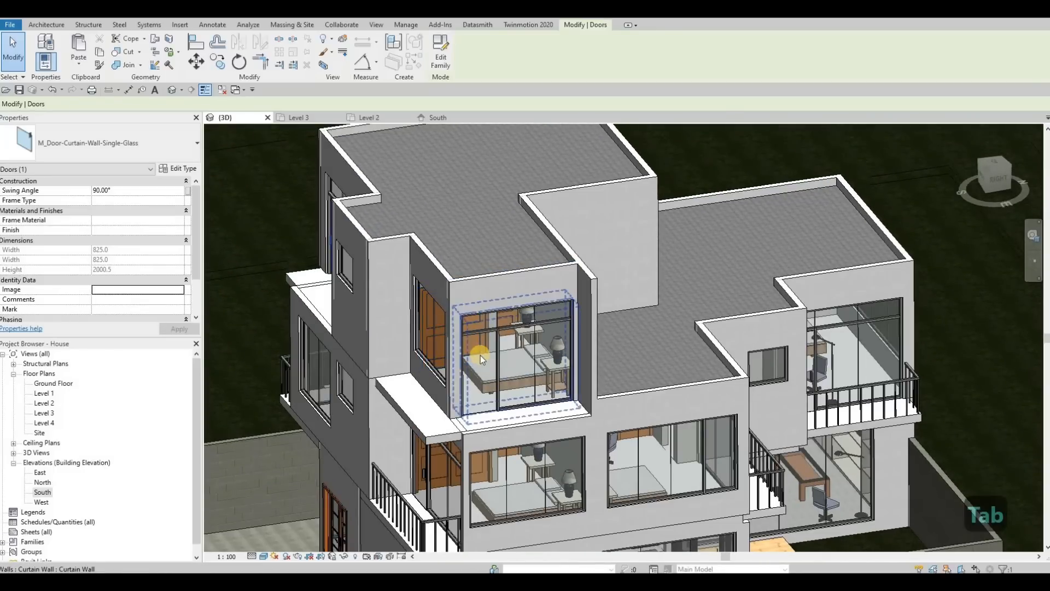
{"action": "key", "text": "Tab"}
{"action": "left_click", "coordinate": [480, 356]}
{"action": "left_click", "coordinate": [100, 156]}
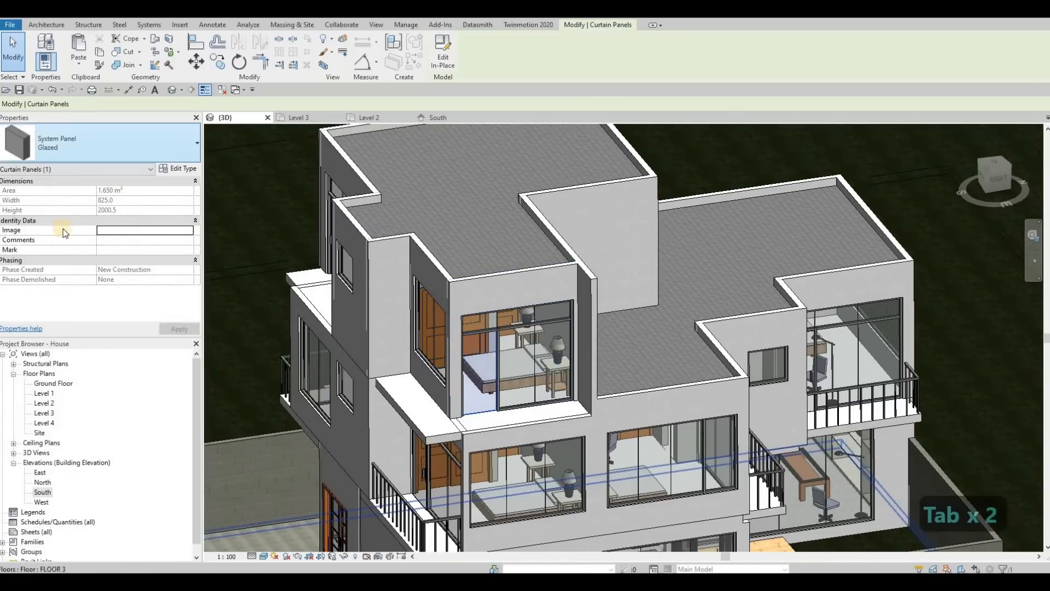
{"action": "left_click", "coordinate": [83, 387]}
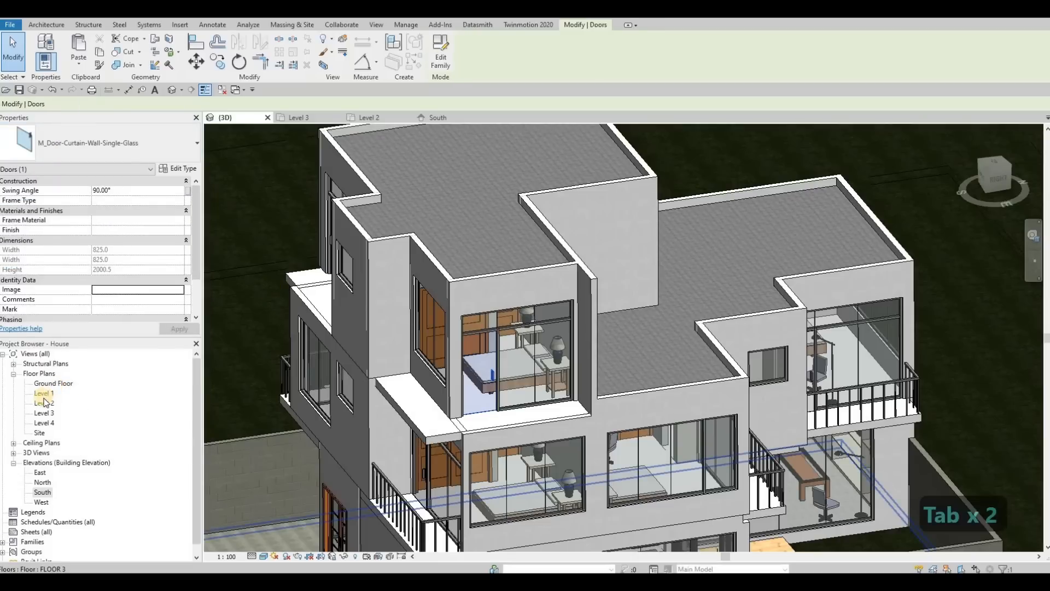
In the Level 3 plan, flip the orientation of the right curtain-wall door.
{"action": "key", "text": "ctrl+Tab"}
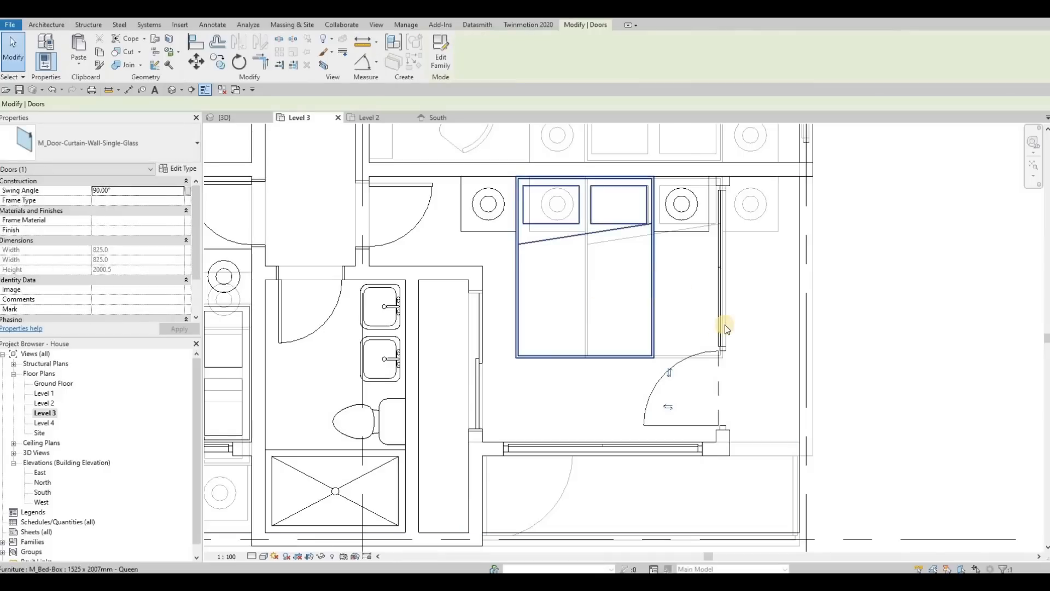
{"action": "scroll", "coordinate": [724, 324], "scroll_direction": "down", "scroll_amount": 2}
{"action": "key", "text": "Escape"}
{"action": "left_click", "coordinate": [694, 330]}
{"action": "left_click", "coordinate": [692, 325]}
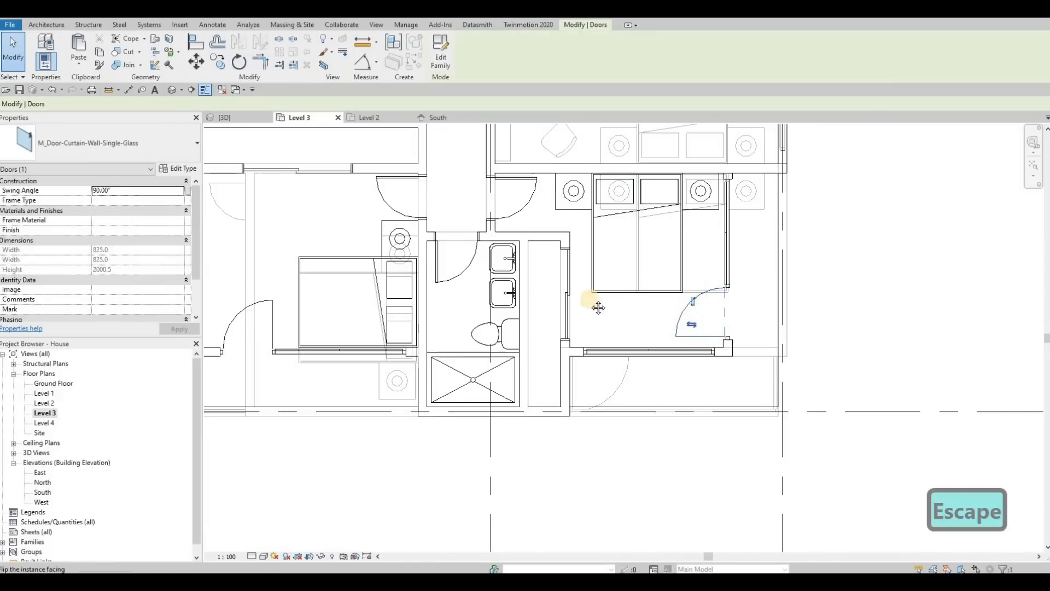
Flip the orientation of the left curtain-wall door in the Level 3 plan.
{"action": "middle_click_drag", "start_coordinate": [532, 310], "coordinate": [757, 301]}
{"action": "key", "text": "Escape"}
{"action": "left_click", "coordinate": [479, 305]}
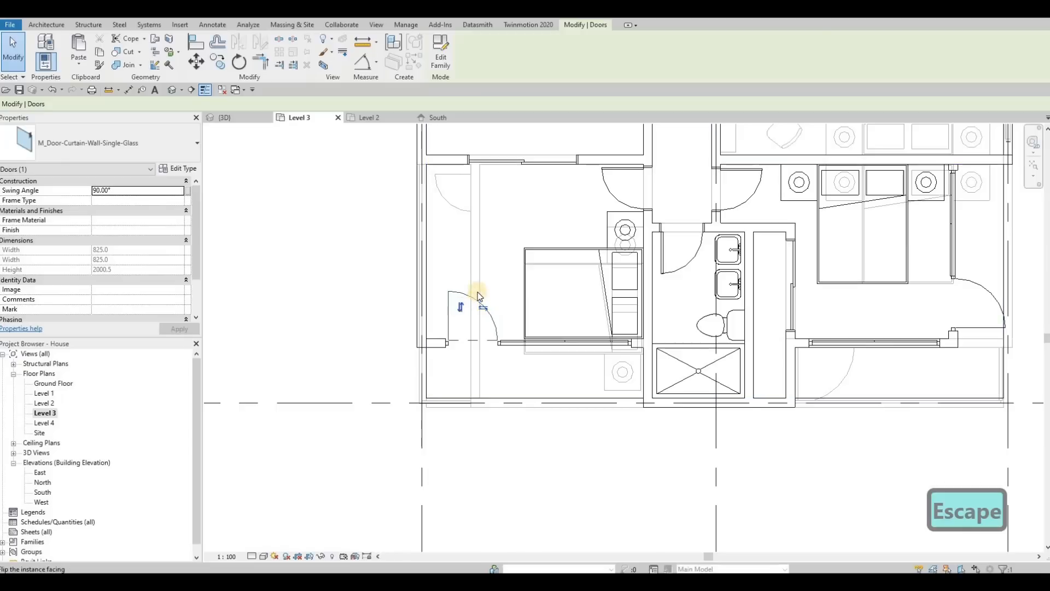
{"action": "left_click", "coordinate": [462, 309]}
{"action": "scroll", "coordinate": [481, 290], "scroll_direction": "down", "scroll_amount": 1}
{"action": "key", "text": "Escape"}
Orbit around the house in 3D to inspect the curtain walls, doors and lower-level walls.
{"action": "left_click", "coordinate": [234, 118]}
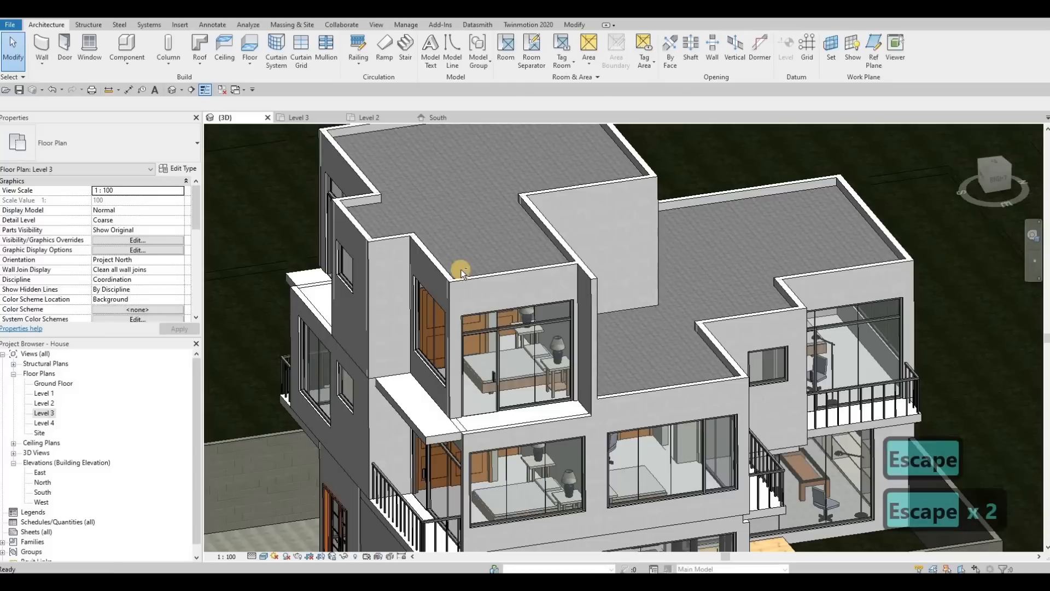
{"action": "scroll", "coordinate": [622, 287], "scroll_direction": "down", "scroll_amount": 1}
{"action": "middle_click_drag", "start_coordinate": [622, 287], "coordinate": [544, 328], "text": "shift"}
{"action": "scroll", "coordinate": [557, 359], "scroll_direction": "up", "scroll_amount": 1}
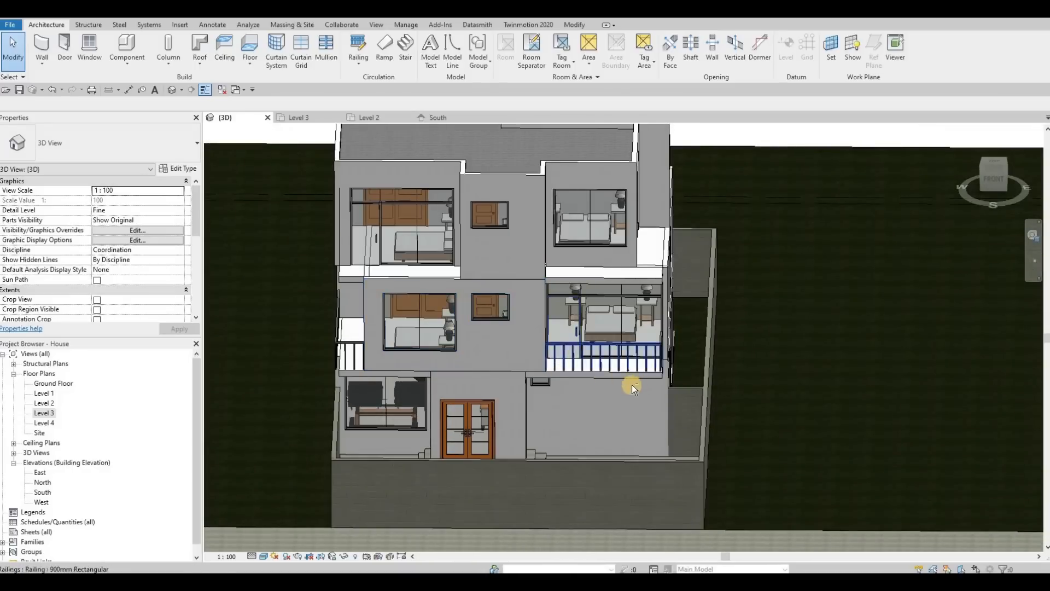
{"action": "middle_click_drag", "start_coordinate": [628, 382], "coordinate": [602, 354], "text": "shift"}
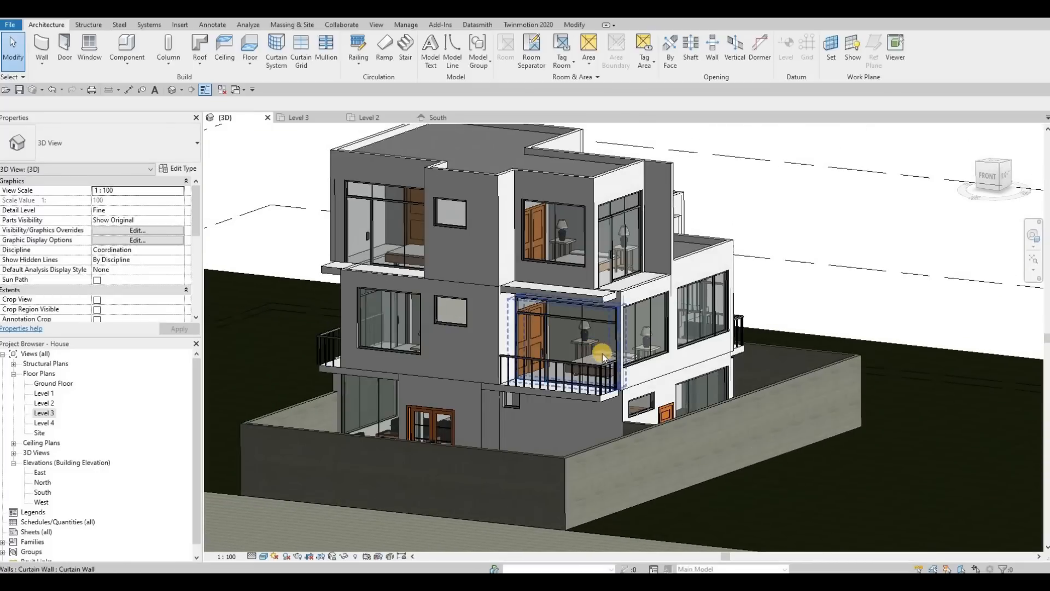
{"action": "left_click", "coordinate": [619, 297]}
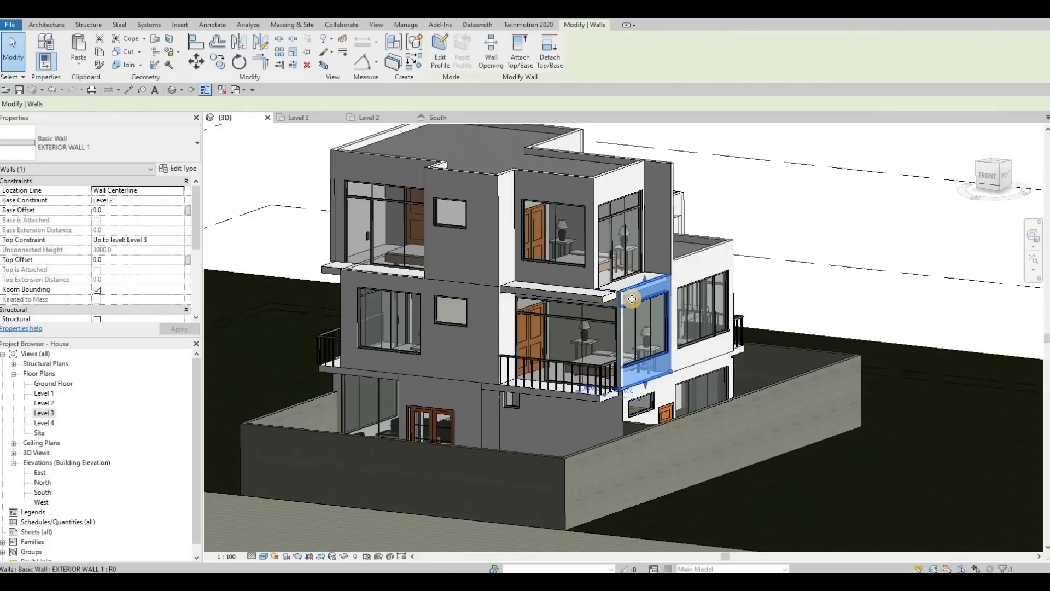
{"action": "mouse_move", "coordinate": [601, 337]}
{"action": "middle_mouse_down", "text": "shift"}
{"action": "mouse_move", "coordinate": [579, 350]}
{"action": "mouse_move", "coordinate": [608, 334]}
{"action": "middle_mouse_up", "text": "shift"}
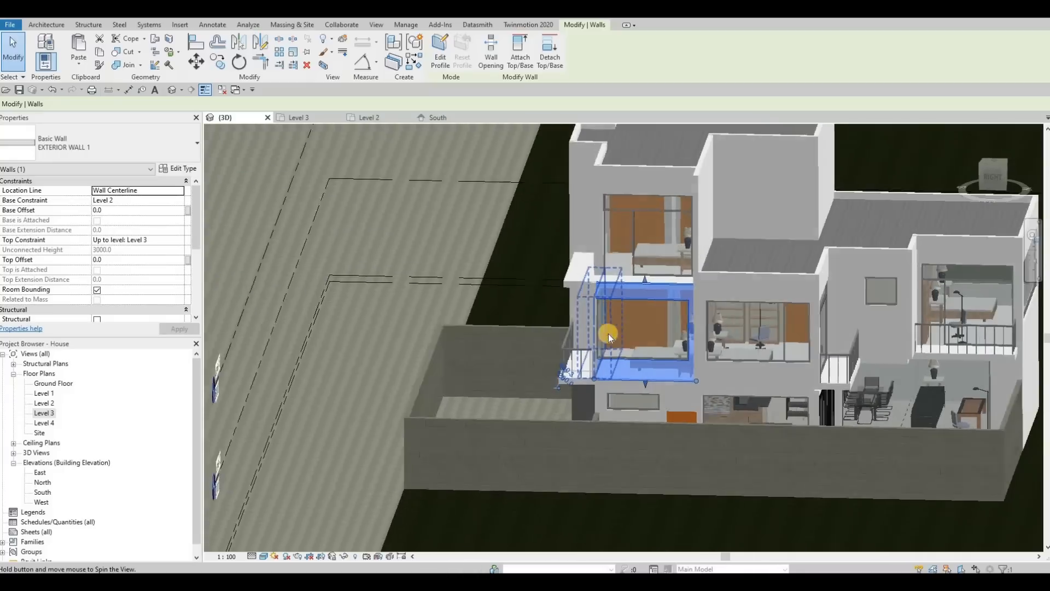
{"action": "scroll", "coordinate": [593, 315], "scroll_direction": "up", "scroll_amount": 4}
{"action": "scroll", "coordinate": [593, 315], "scroll_direction": "up", "scroll_amount": 2}
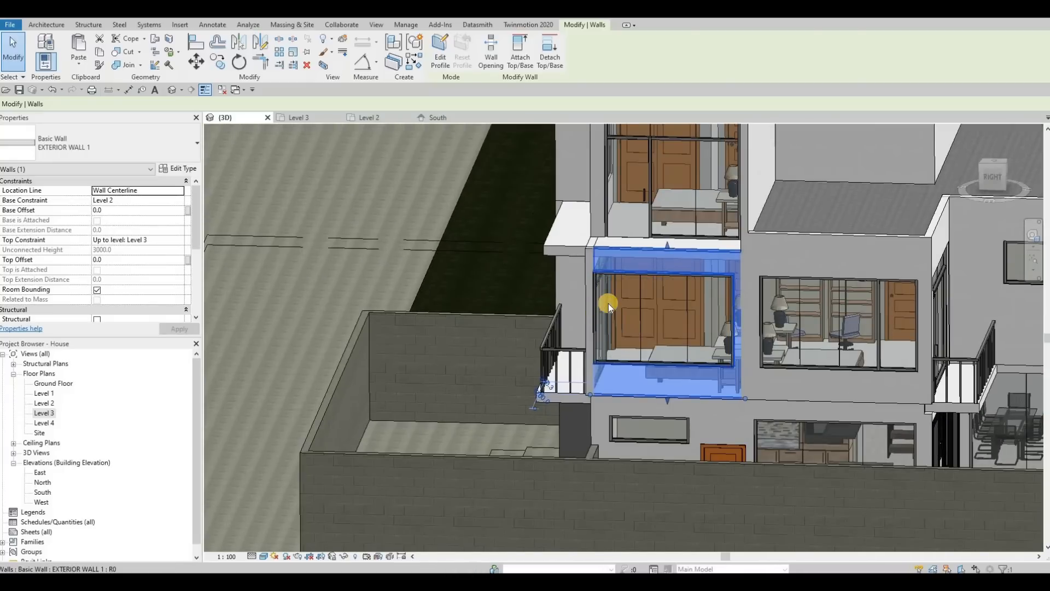
{"action": "key", "text": "Escape"}
{"action": "scroll", "coordinate": [613, 303], "scroll_direction": "up", "scroll_amount": 2}
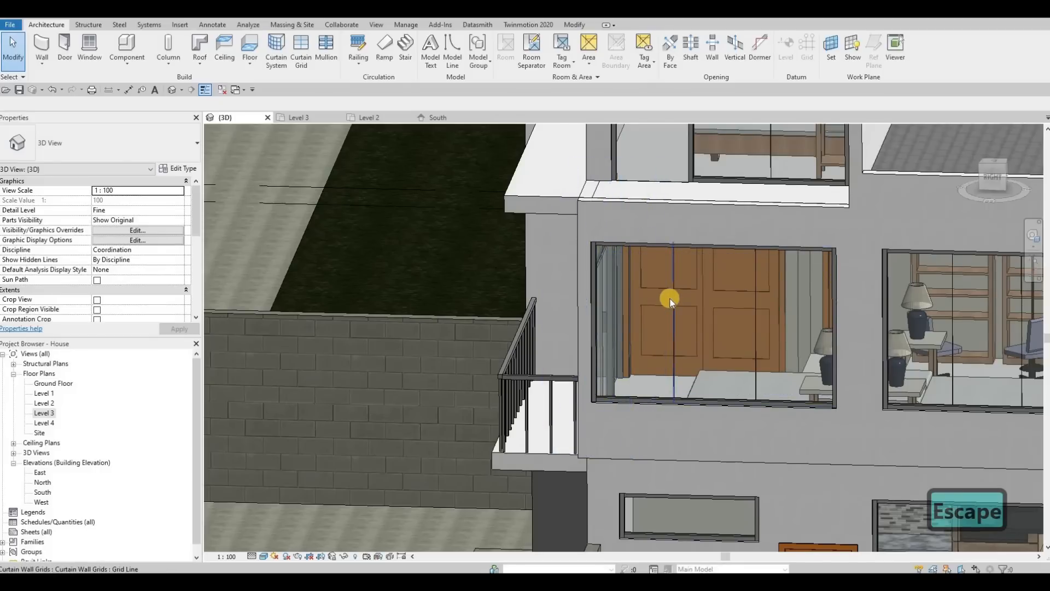
Examine the Level 2 curtain wall and its neighbouring exterior wall in 3D and in the East elevation.
{"action": "left_click", "coordinate": [599, 333]}
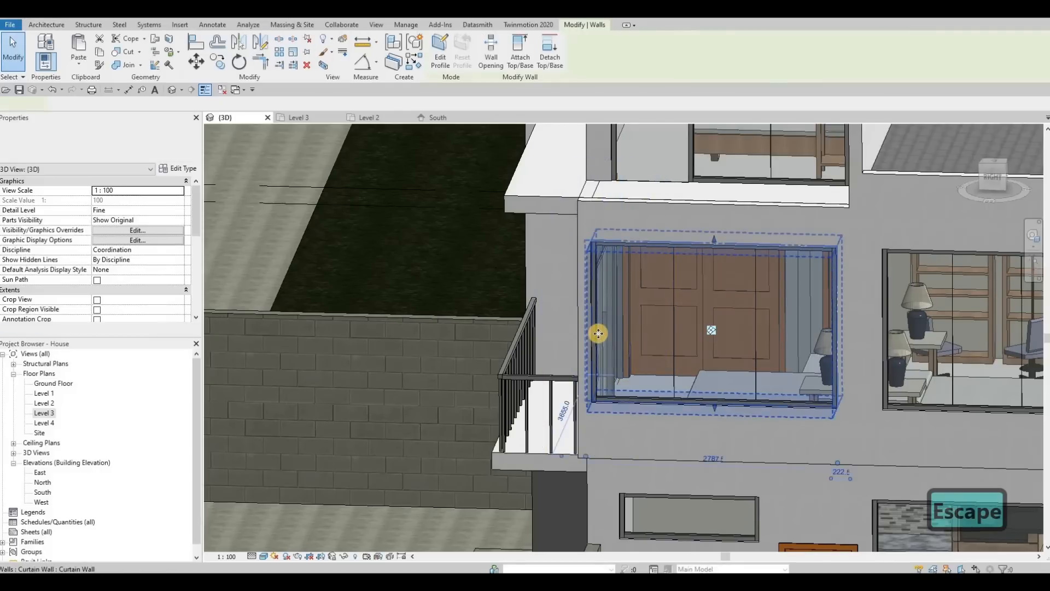
{"action": "middle_click_drag", "start_coordinate": [614, 347], "coordinate": [659, 392], "text": "shift"}
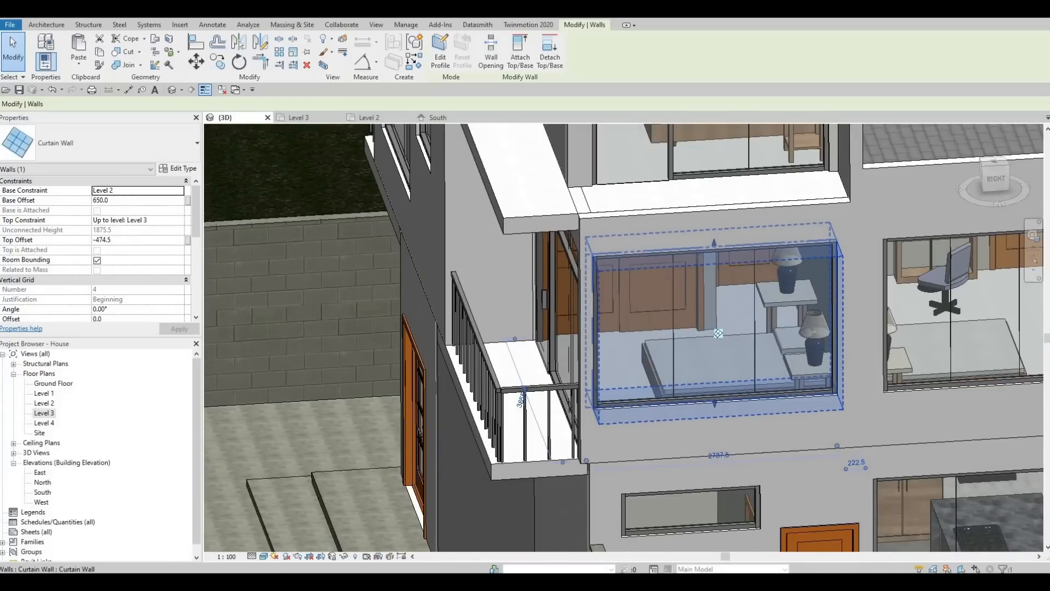
{"action": "double_click", "coordinate": [39, 473]}
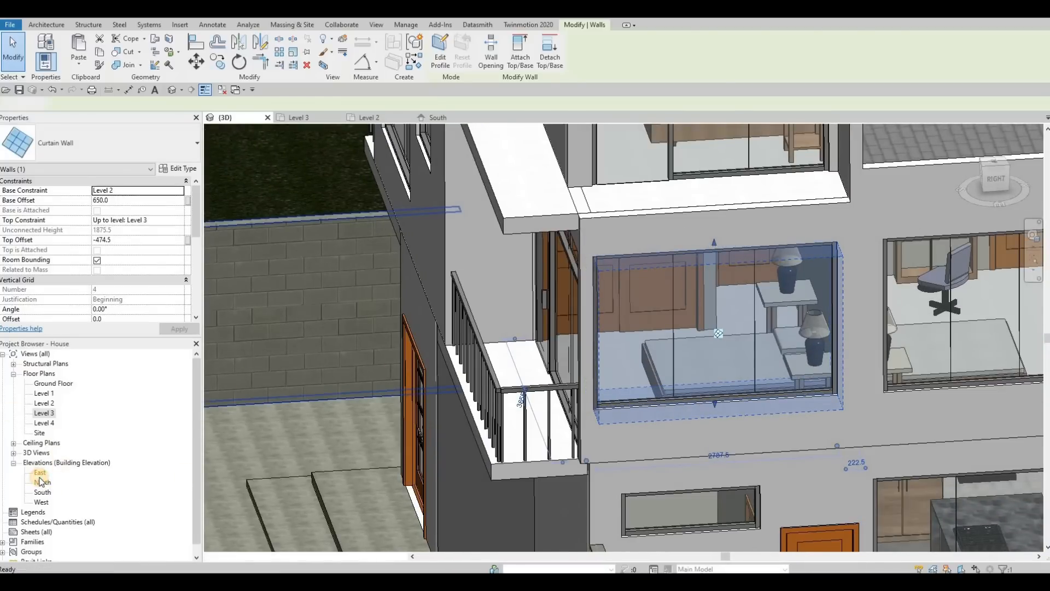
{"action": "scroll", "coordinate": [651, 526], "scroll_direction": "up", "scroll_amount": 10}
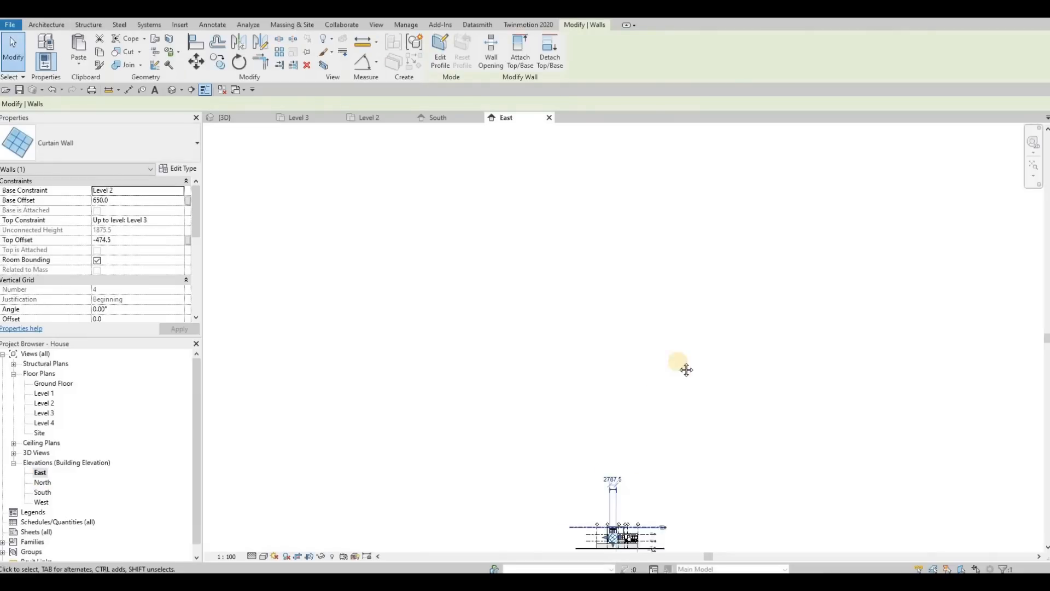
{"action": "scroll", "coordinate": [572, 452], "scroll_direction": "up", "scroll_amount": 7}
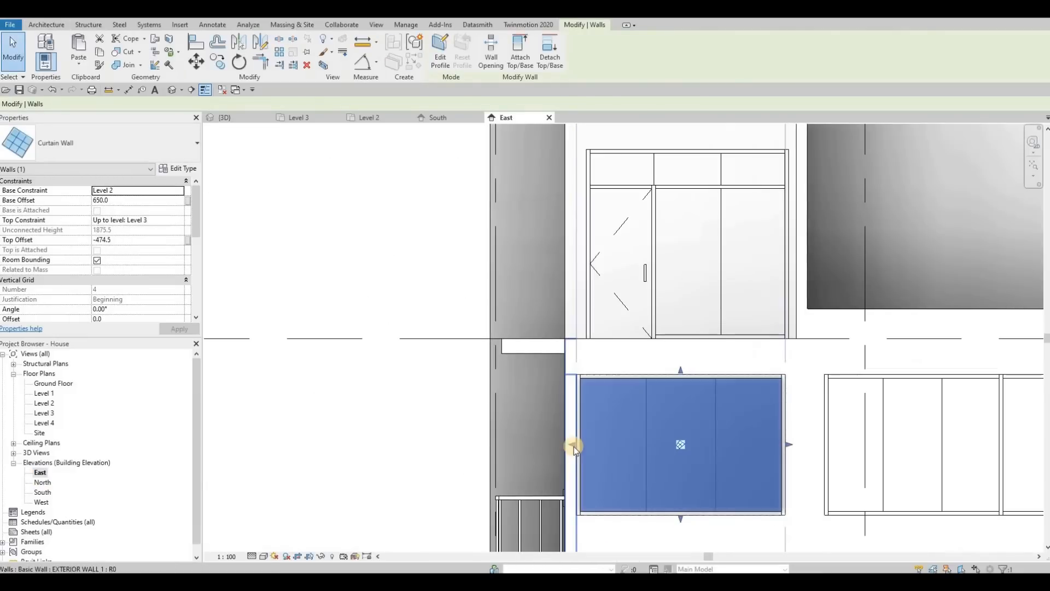
{"action": "left_click_drag", "start_coordinate": [580, 447], "coordinate": [589, 445]}
{"action": "key", "text": "Escape"}
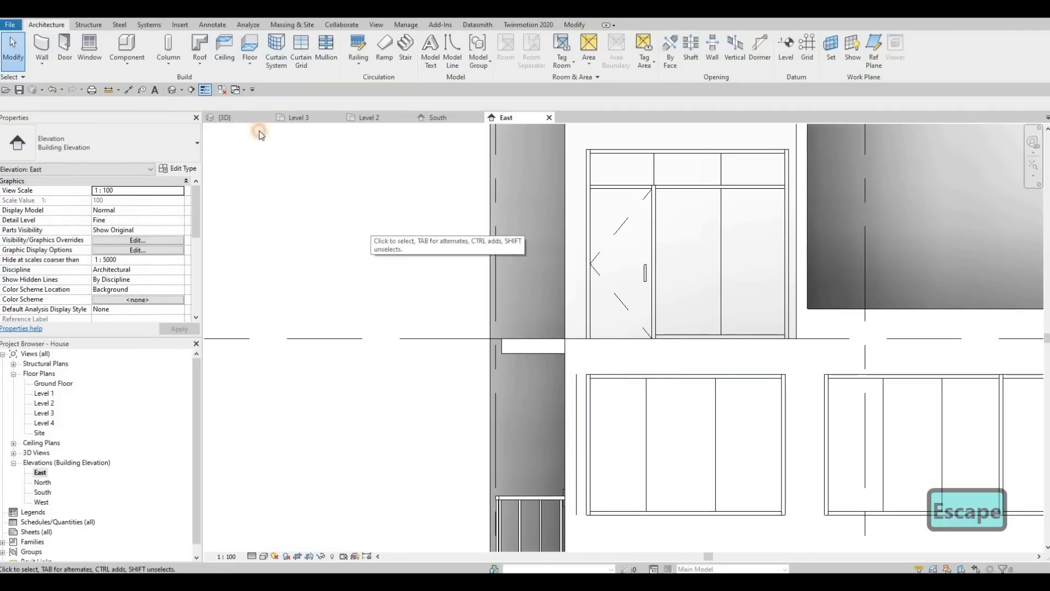
{"action": "key", "text": "ctrl+Tab"}
Orbit around the Level 2 curtain wall to examine the exterior wall ends and the balcony floor edge.
{"action": "middle_click_drag", "start_coordinate": [594, 320], "coordinate": [583, 336], "text": "shift"}
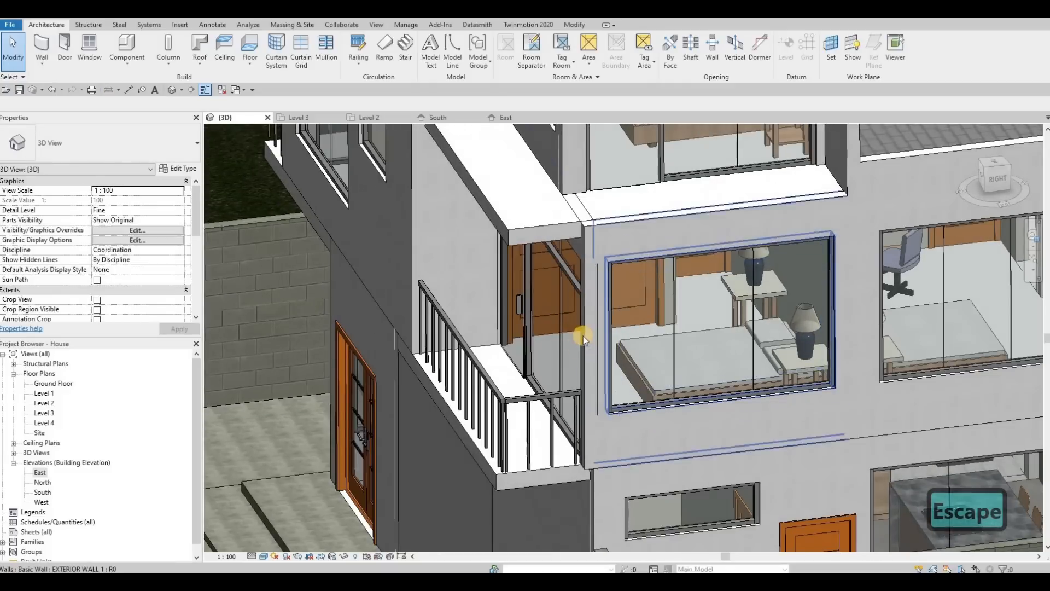
{"action": "middle_click_drag", "start_coordinate": [696, 356], "coordinate": [668, 326], "text": "shift"}
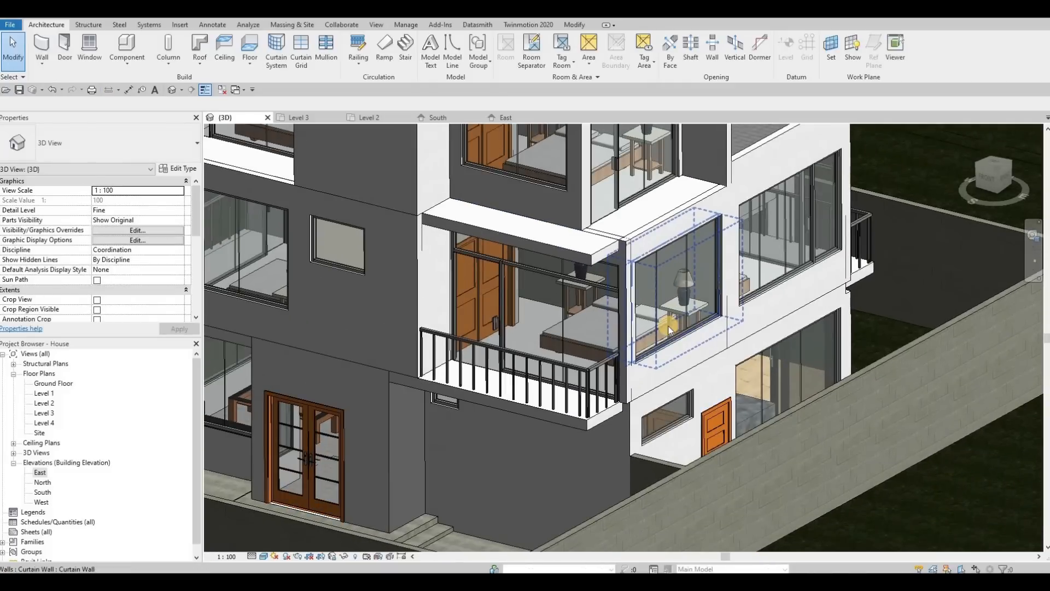
{"action": "key", "text": "Tab"}
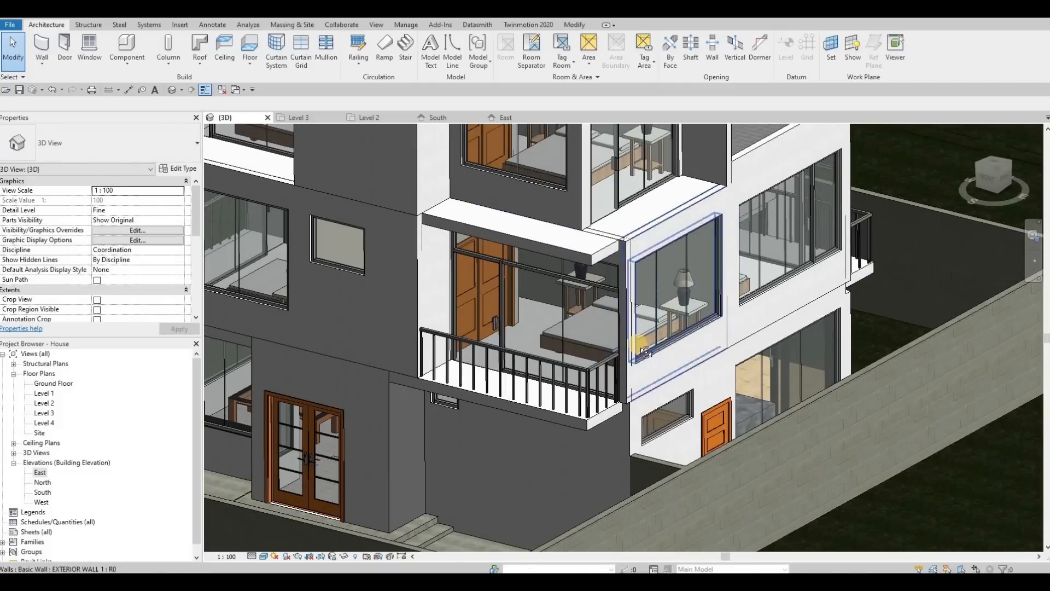
{"action": "middle_click_drag", "start_coordinate": [662, 329], "coordinate": [644, 316], "text": "shift"}
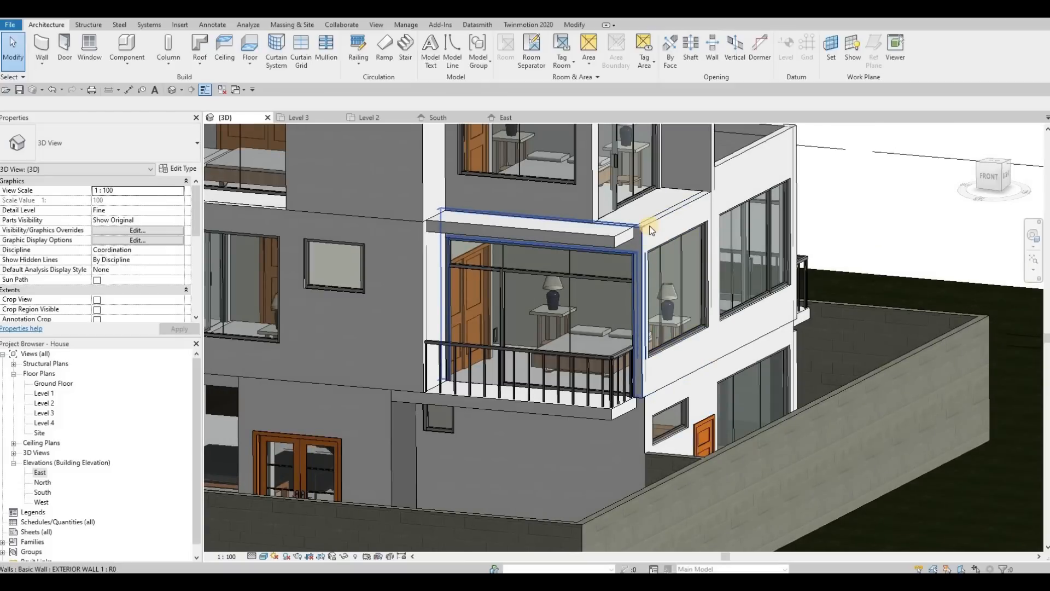
{"action": "left_click", "coordinate": [639, 322]}
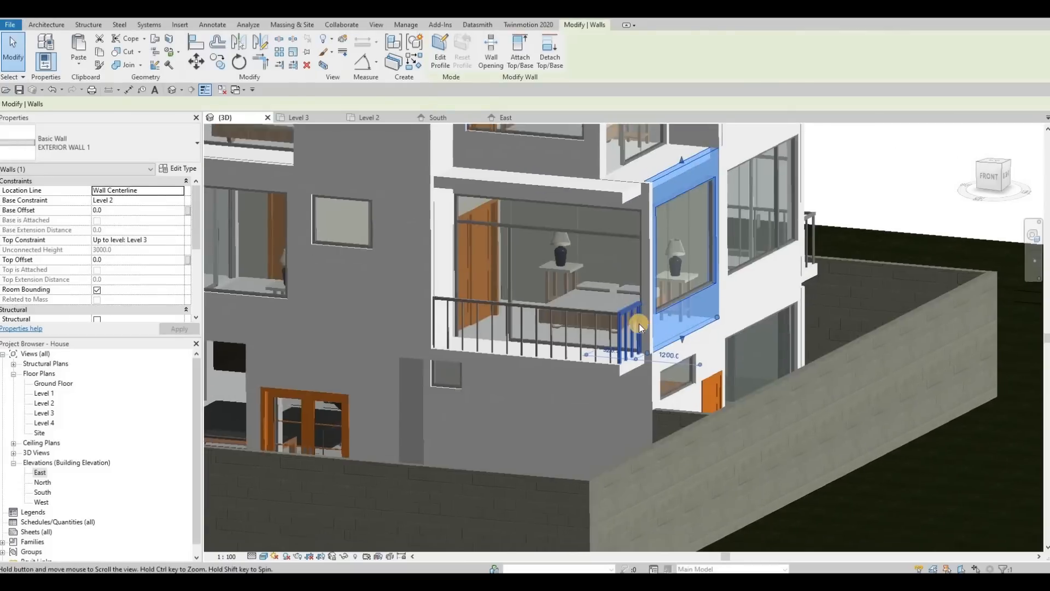
{"action": "mouse_move", "coordinate": [638, 323]}
{"action": "middle_mouse_down", "text": "shift"}
{"action": "mouse_move", "coordinate": [602, 359]}
{"action": "mouse_move", "coordinate": [627, 232]}
{"action": "mouse_move", "coordinate": [628, 330]}
{"action": "middle_mouse_up", "text": "shift"}
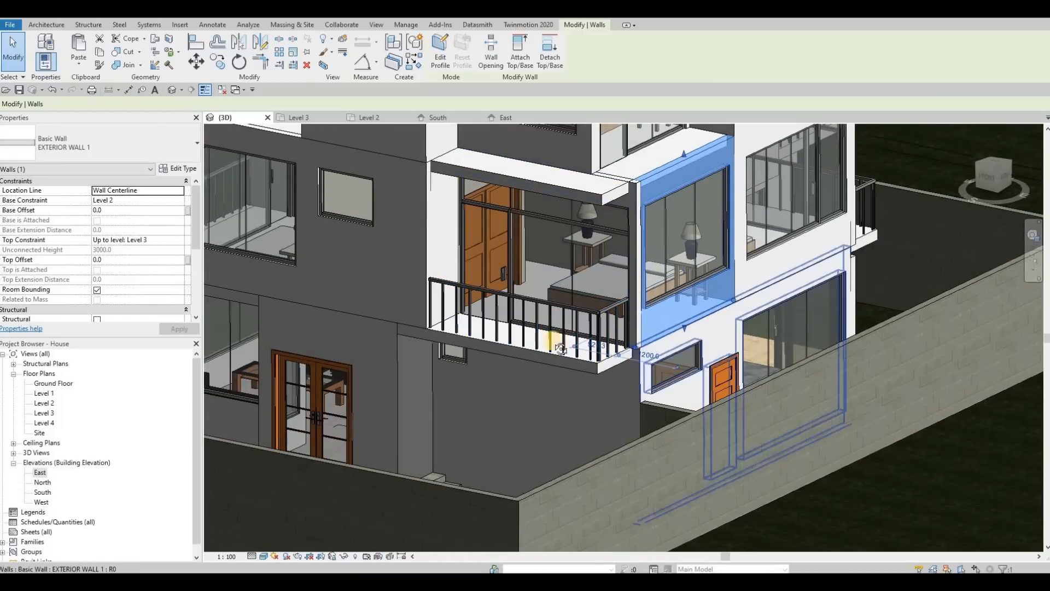
{"action": "scroll", "coordinate": [609, 334], "scroll_direction": "up", "scroll_amount": 8}
{"action": "key", "text": "Escape"}
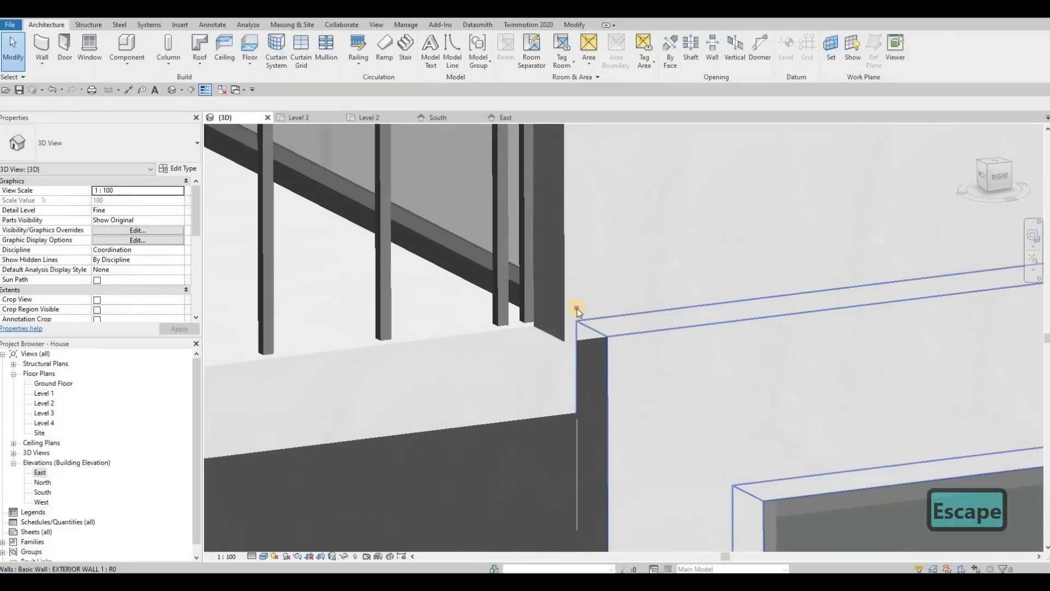
{"action": "left_click", "coordinate": [576, 308]}
{"action": "scroll", "coordinate": [577, 316], "scroll_direction": "down", "scroll_amount": 6}
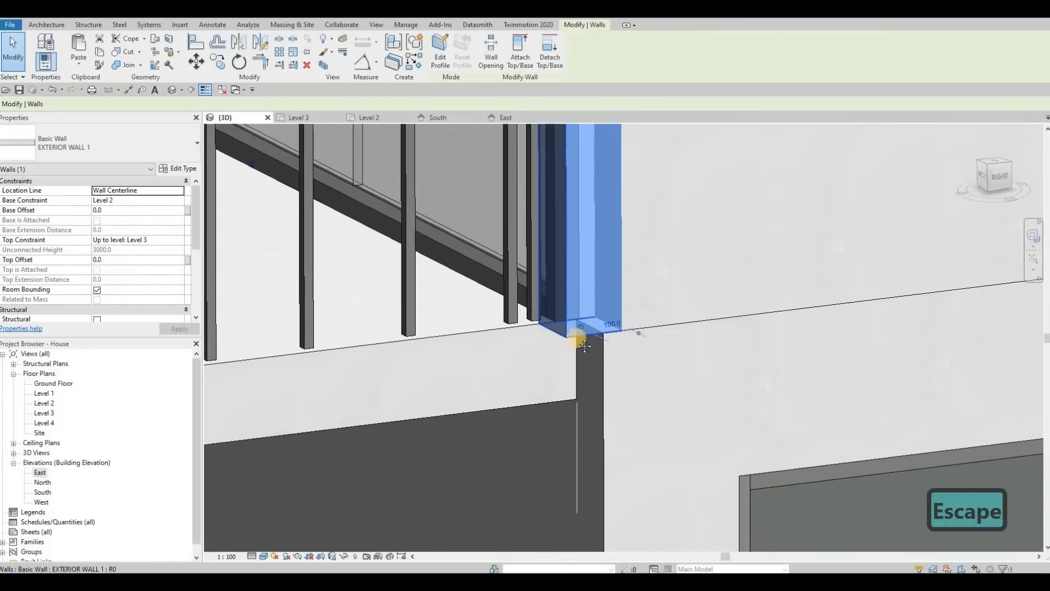
{"action": "scroll", "coordinate": [579, 370], "scroll_direction": "down", "scroll_amount": 2}
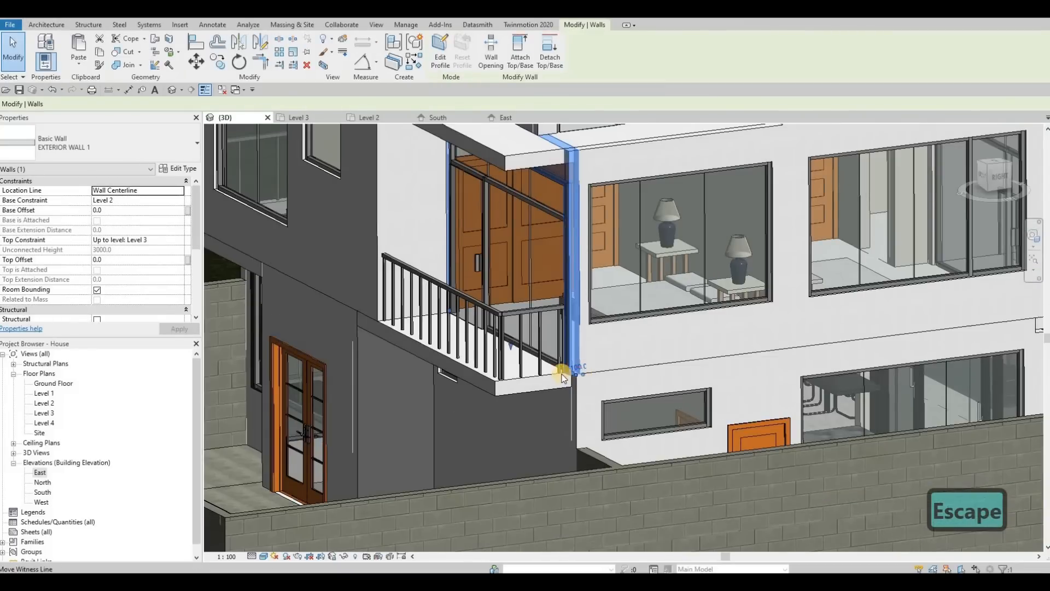
{"action": "scroll", "coordinate": [589, 370], "scroll_direction": "up", "scroll_amount": 2}
{"action": "key", "text": "Escape"}
{"action": "scroll", "coordinate": [596, 365], "scroll_direction": "up", "scroll_amount": 2}
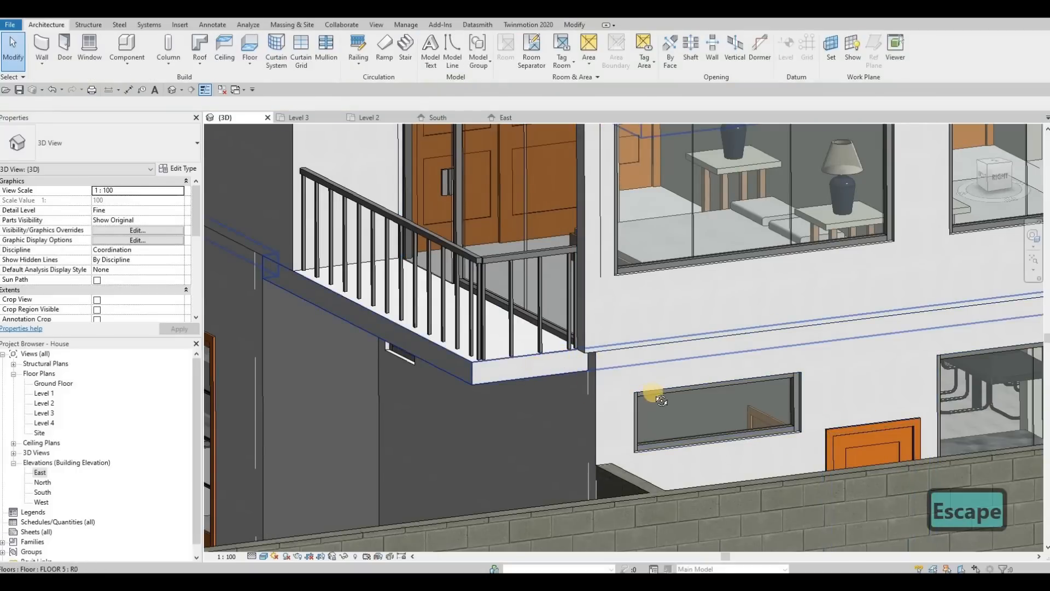
{"action": "middle_click_drag", "start_coordinate": [662, 401], "coordinate": [664, 327], "text": "shift"}
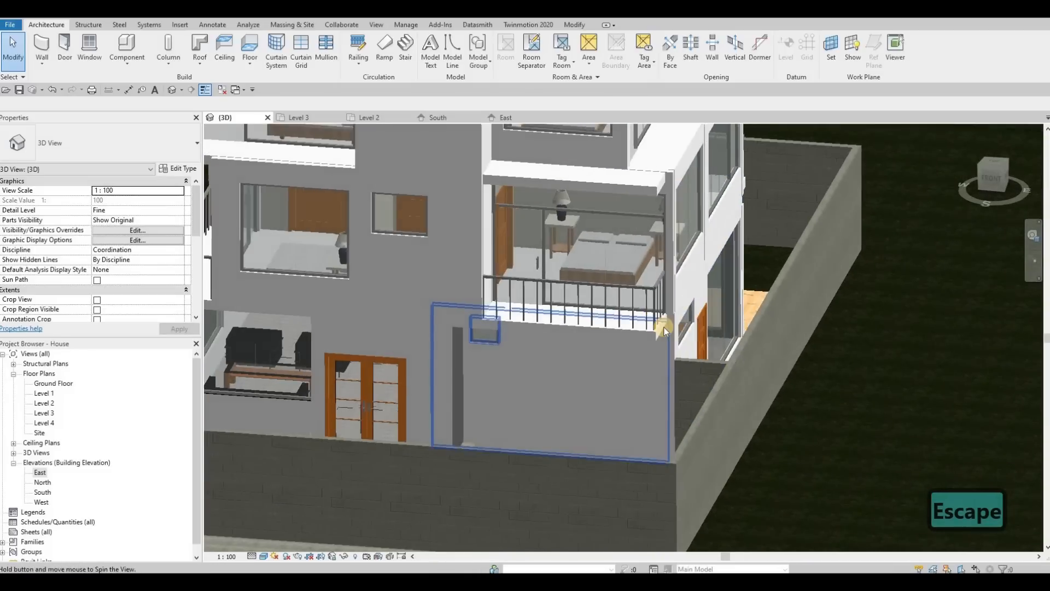
{"action": "scroll", "coordinate": [666, 329], "scroll_direction": "up", "scroll_amount": 2}
Edit the balcony floor's boundary in the Level 2 plan, sketching a short boundary line at the exterior wall corner.
{"action": "left_click", "coordinate": [646, 339]}
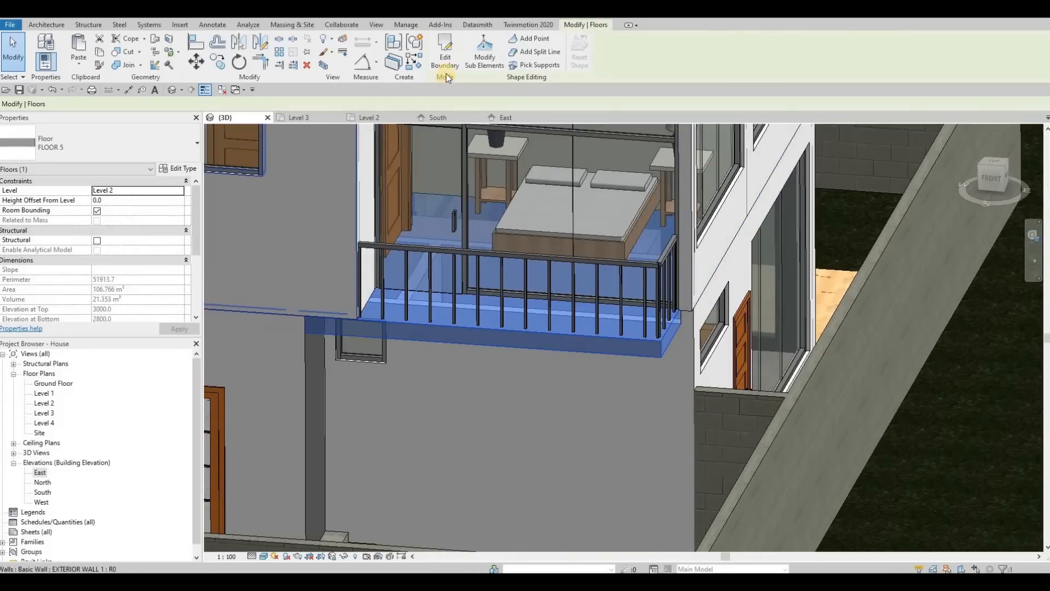
{"action": "double_click", "coordinate": [682, 327]}
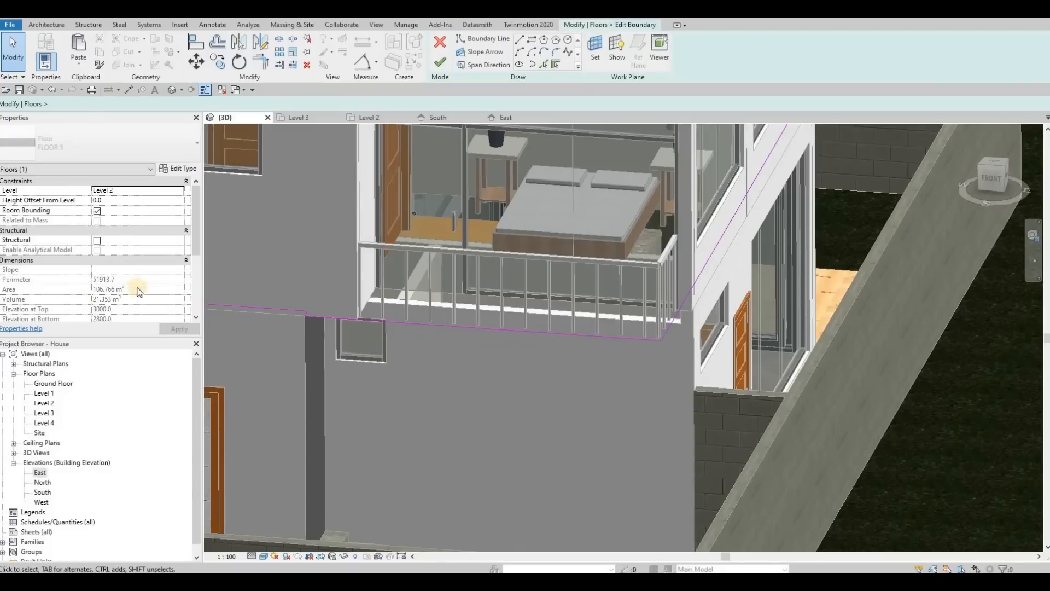
{"action": "double_click", "coordinate": [45, 403]}
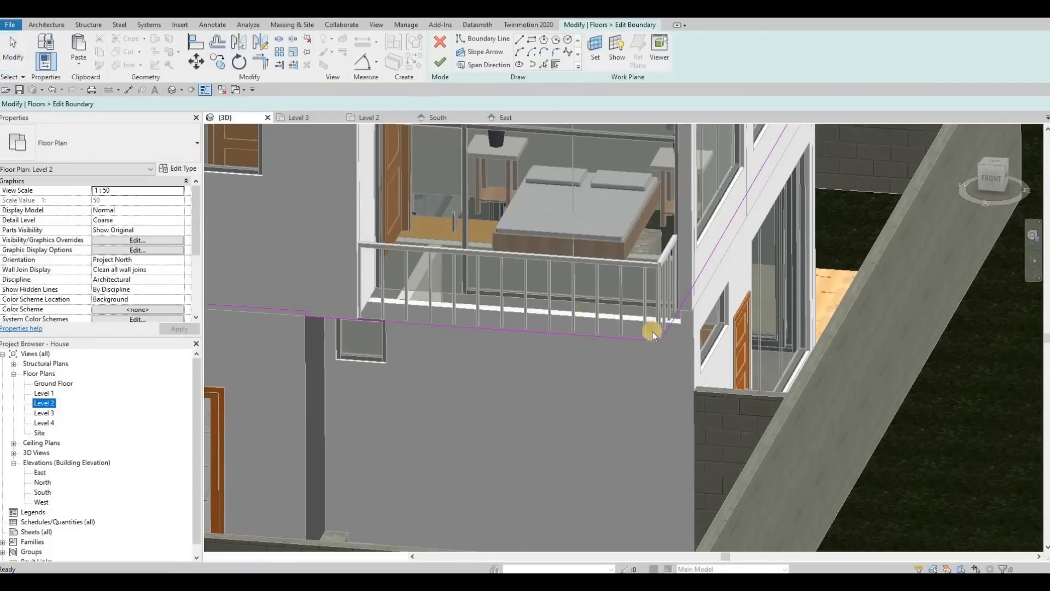
{"action": "middle_click_drag", "start_coordinate": [816, 448], "coordinate": [675, 408]}
{"action": "scroll", "coordinate": [675, 408], "scroll_direction": "up", "scroll_amount": 3}
{"action": "scroll", "coordinate": [670, 446], "scroll_direction": "up", "scroll_amount": 3}
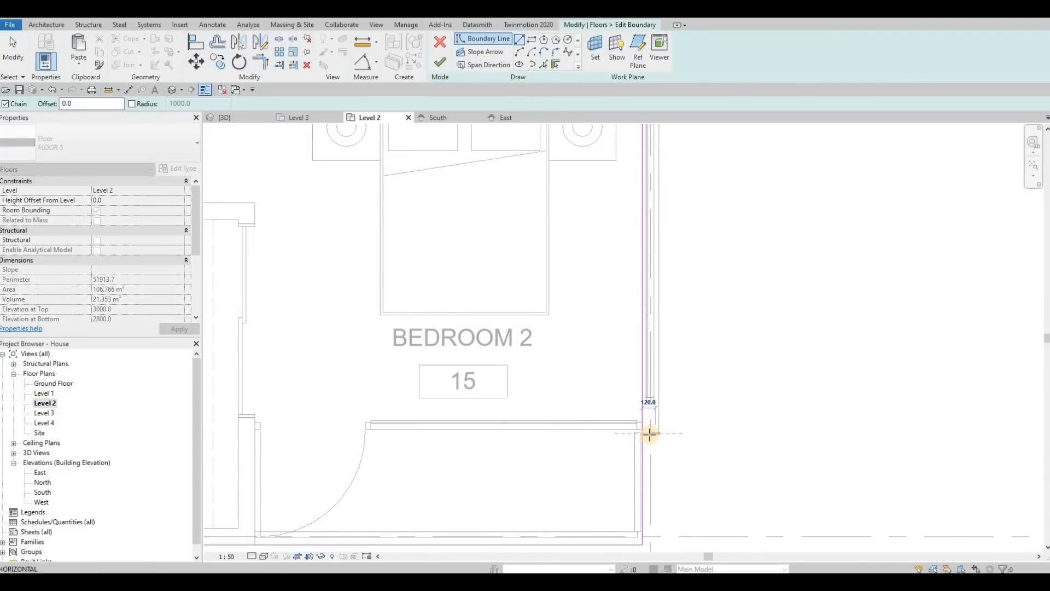
{"action": "scroll", "coordinate": [649, 429], "scroll_direction": "up", "scroll_amount": 5}
{"action": "key", "text": "Escape"}
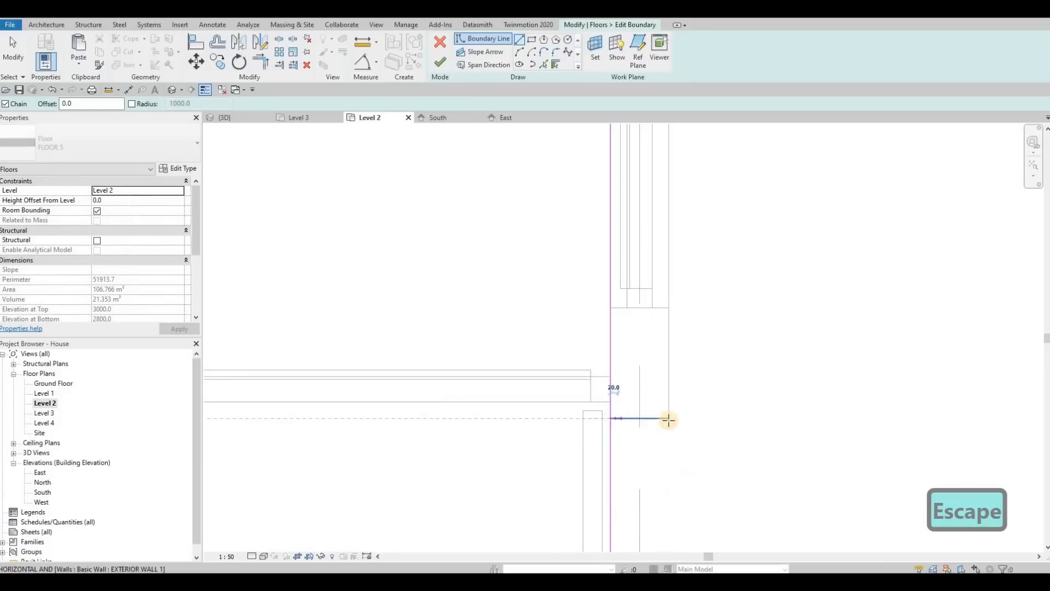
{"action": "left_click", "coordinate": [668, 420]}
{"action": "scroll", "coordinate": [670, 426], "scroll_direction": "down", "scroll_amount": 4}
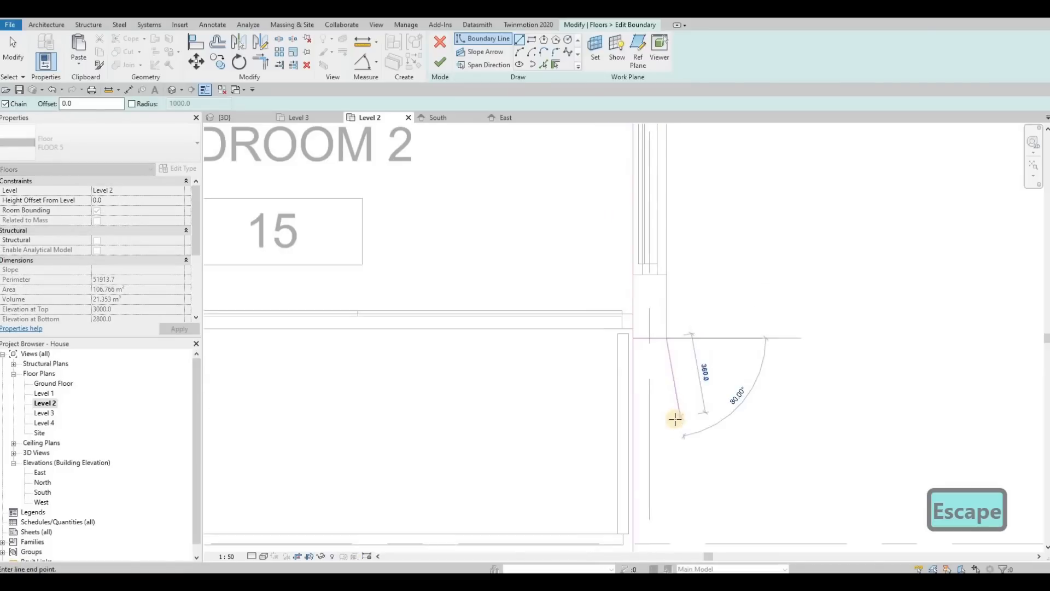
{"action": "middle_click_drag", "start_coordinate": [678, 527], "coordinate": [667, 419]}
{"action": "scroll", "coordinate": [666, 420], "scroll_direction": "down", "scroll_amount": 2}
{"action": "left_click", "coordinate": [663, 439]}
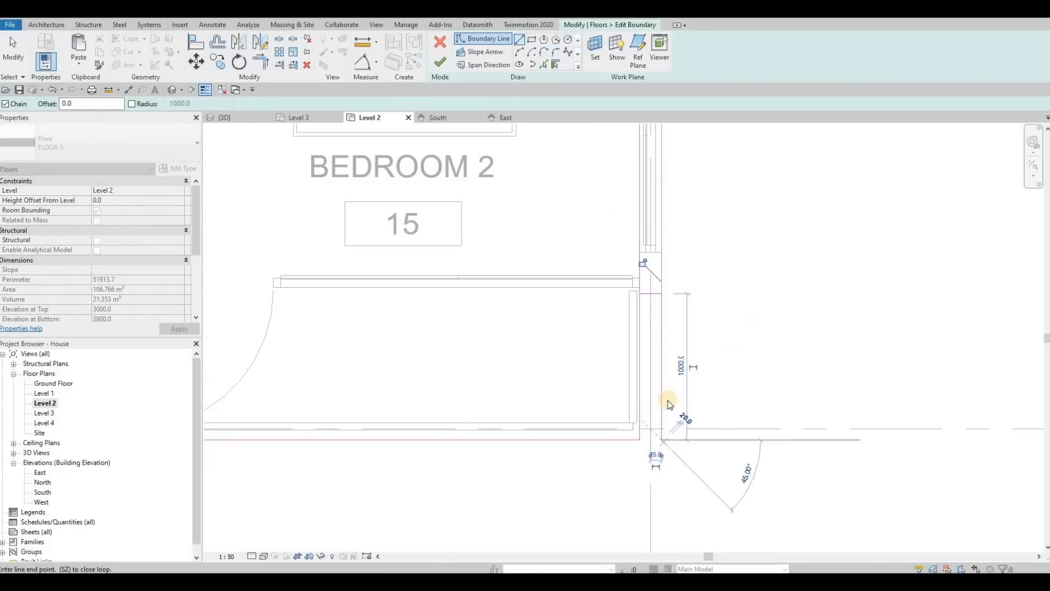
{"action": "key", "text": "Escape"}
{"action": "key", "text": "Escape"}
{"action": "key", "text": "Escape"}
Trim the floor boundary lines into a corner with Trim/Extend and finish the boundary edit.
{"action": "key", "text": "t"}
{"action": "key", "text": "r"}
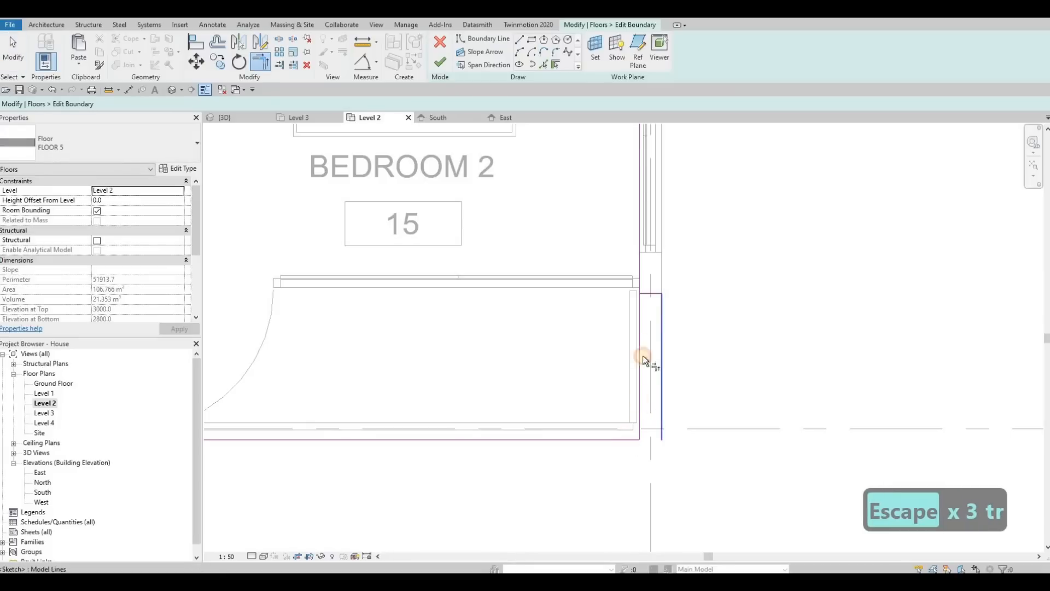
{"action": "left_click", "coordinate": [646, 294]}
{"action": "left_click", "coordinate": [639, 276]}
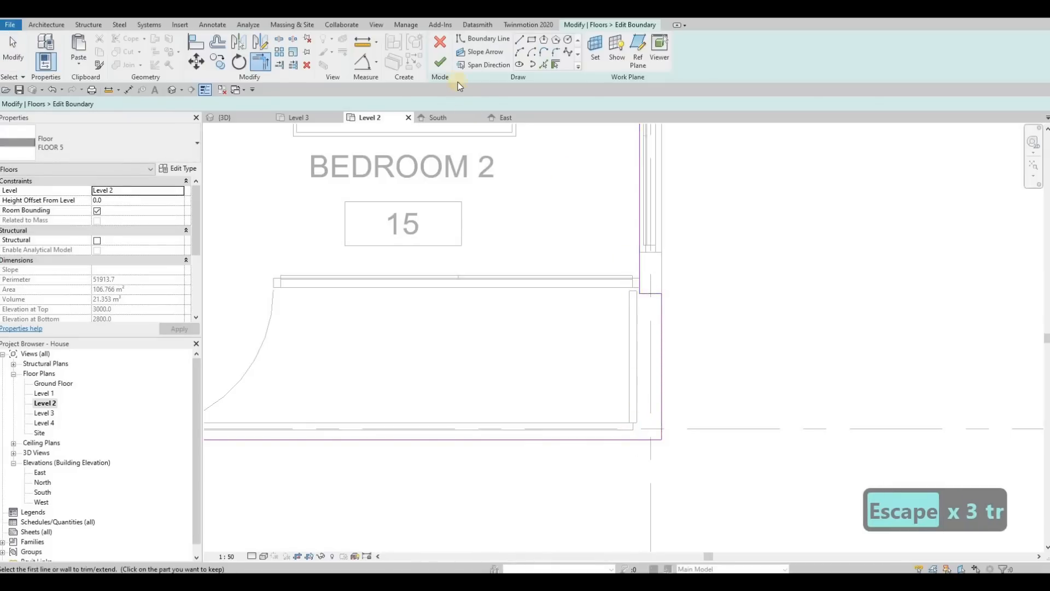
{"action": "left_click", "coordinate": [441, 64]}
Inspect the modified balcony floor in the 3D view.
{"action": "left_click", "coordinate": [224, 116]}
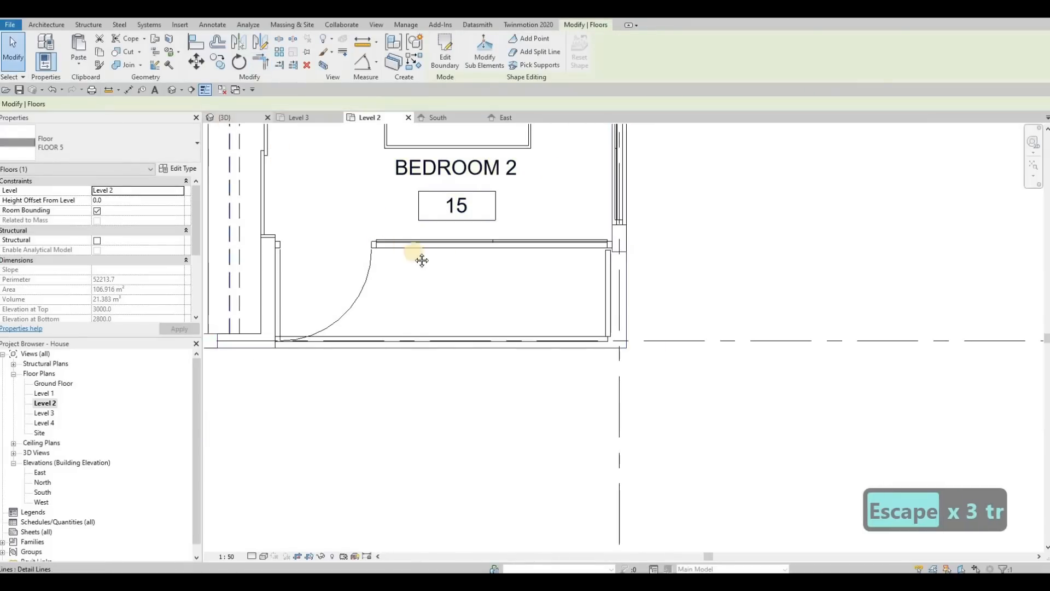
{"action": "scroll", "coordinate": [448, 317], "scroll_direction": "down", "scroll_amount": 4}
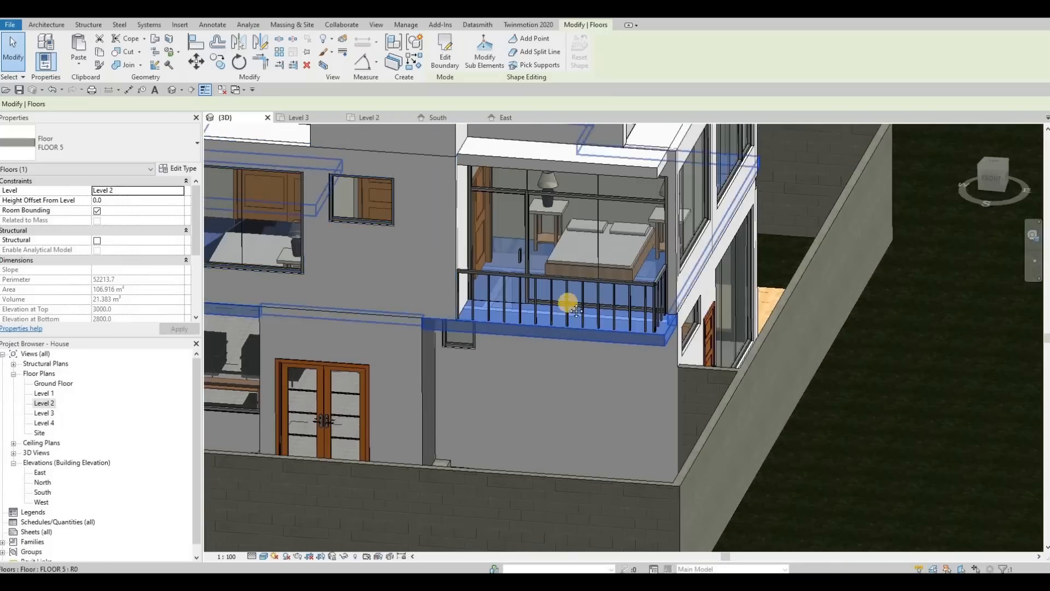
{"action": "middle_click_drag", "start_coordinate": [563, 298], "coordinate": [563, 329], "text": "shift"}
{"action": "key", "text": "Escape"}
{"action": "scroll", "coordinate": [568, 331], "scroll_direction": "up", "scroll_amount": 3}
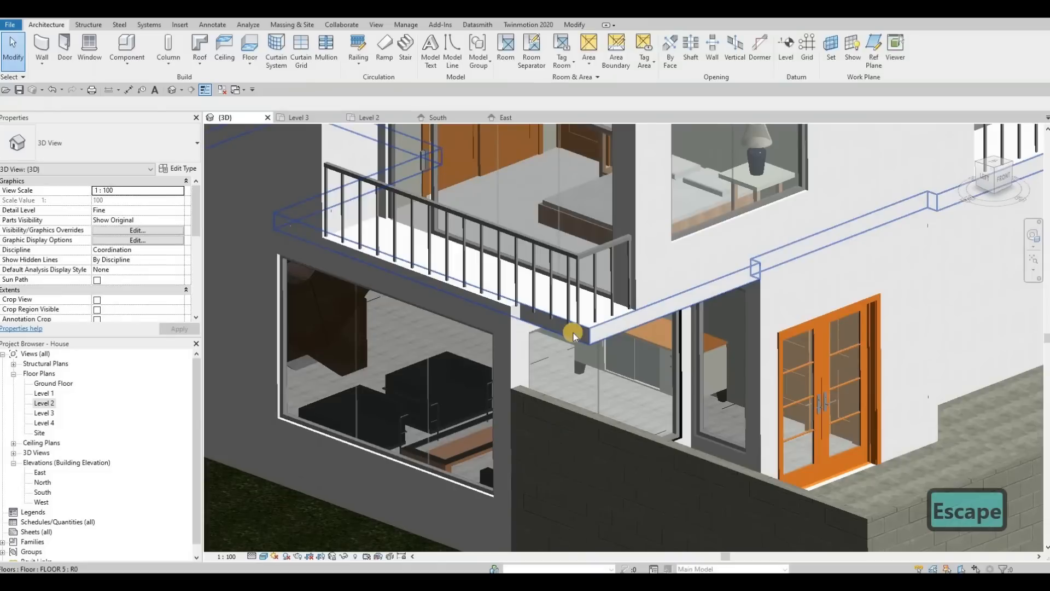
Edit the Level 2 balcony floor's boundary and sketch a short boundary line at the exterior wall corner in the Level 2 plan.
{"action": "left_click", "coordinate": [519, 173]}
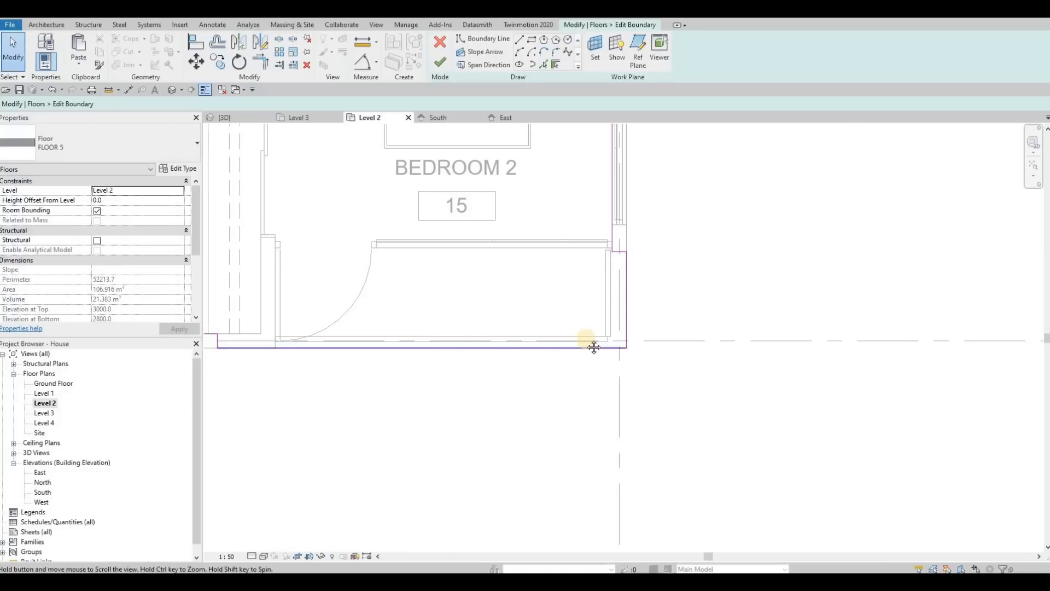
{"action": "scroll", "coordinate": [592, 345], "scroll_direction": "down", "scroll_amount": 2}
{"action": "middle_click_drag", "start_coordinate": [560, 351], "coordinate": [760, 348]}
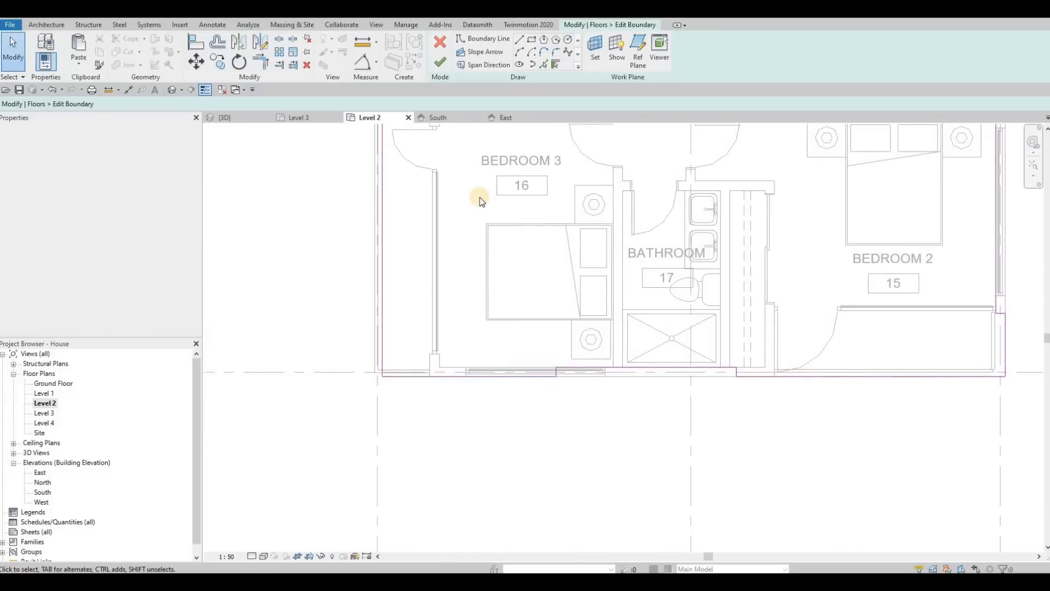
{"action": "middle_click_drag", "start_coordinate": [381, 247], "coordinate": [491, 253]}
{"action": "middle_click_drag", "start_coordinate": [494, 151], "coordinate": [496, 218]}
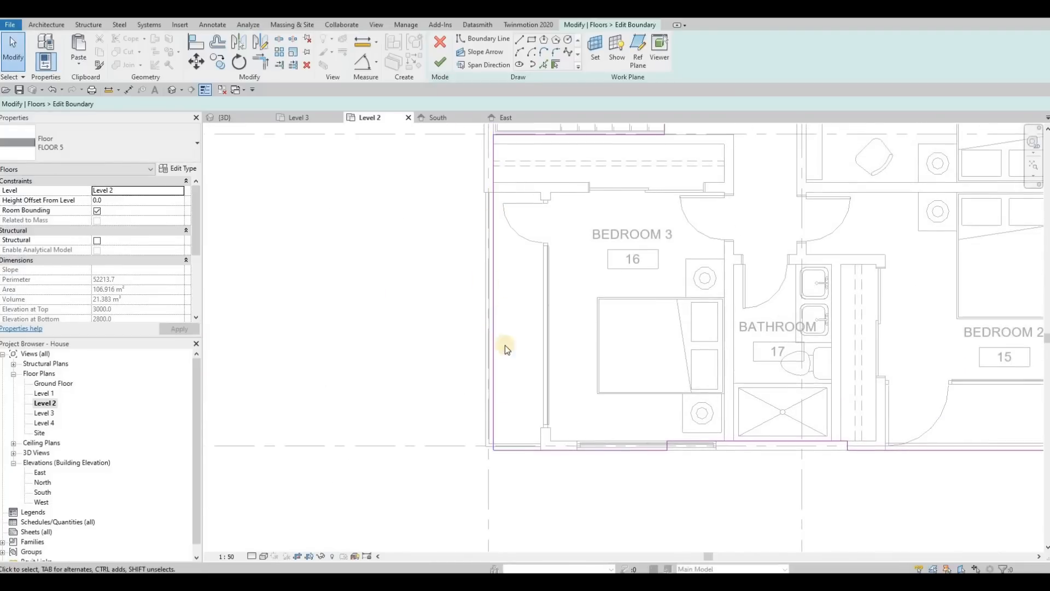
{"action": "scroll", "coordinate": [490, 416], "scroll_direction": "up", "scroll_amount": 2}
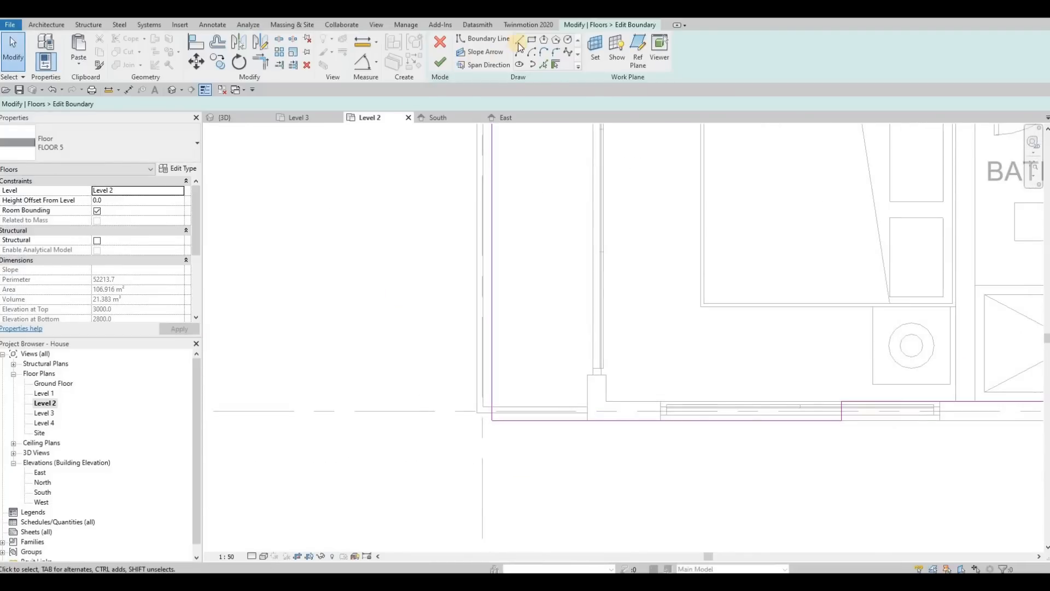
{"action": "key", "text": "l"}
{"action": "key", "text": "i"}
{"action": "scroll", "coordinate": [493, 426], "scroll_direction": "up", "scroll_amount": 2}
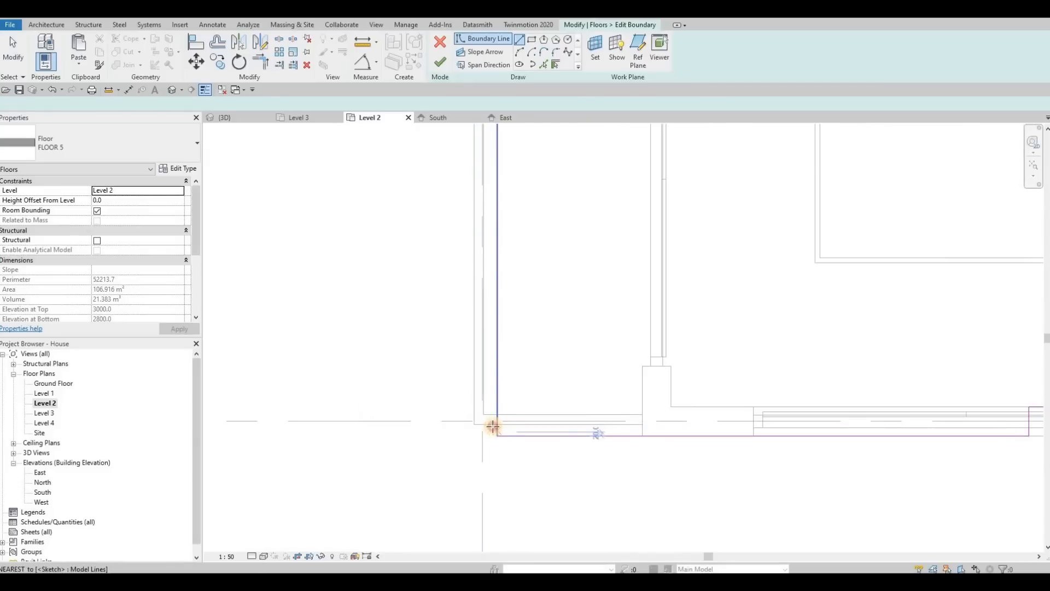
{"action": "left_click", "coordinate": [475, 425]}
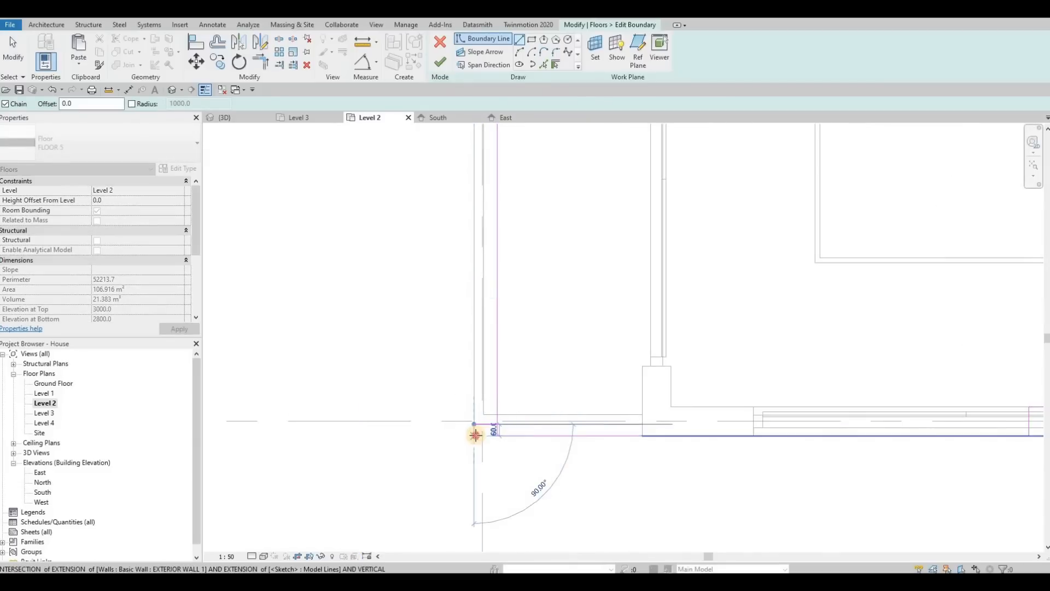
Trim the floor boundary lines into a corner with Trim/Extend, finish the edit and return to the 3D view.
{"action": "key", "text": "Escape"}
{"action": "key", "text": "Escape"}
{"action": "key", "text": "Escape"}
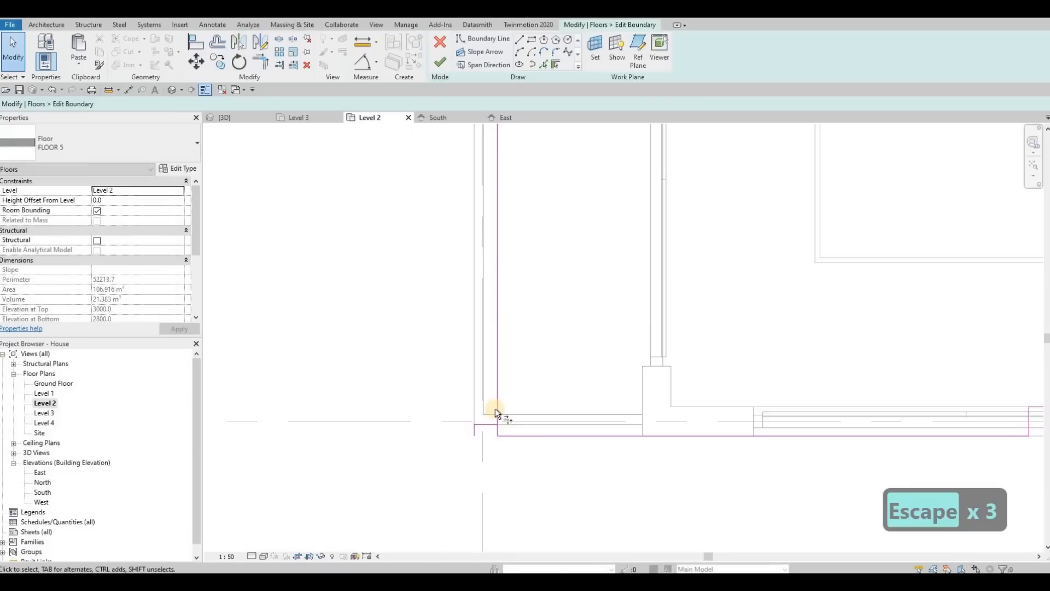
{"action": "key", "text": "t"}
{"action": "key", "text": "r"}
{"action": "left_click", "coordinate": [494, 408]}
{"action": "left_click", "coordinate": [491, 422]}
{"action": "left_click", "coordinate": [498, 432]}
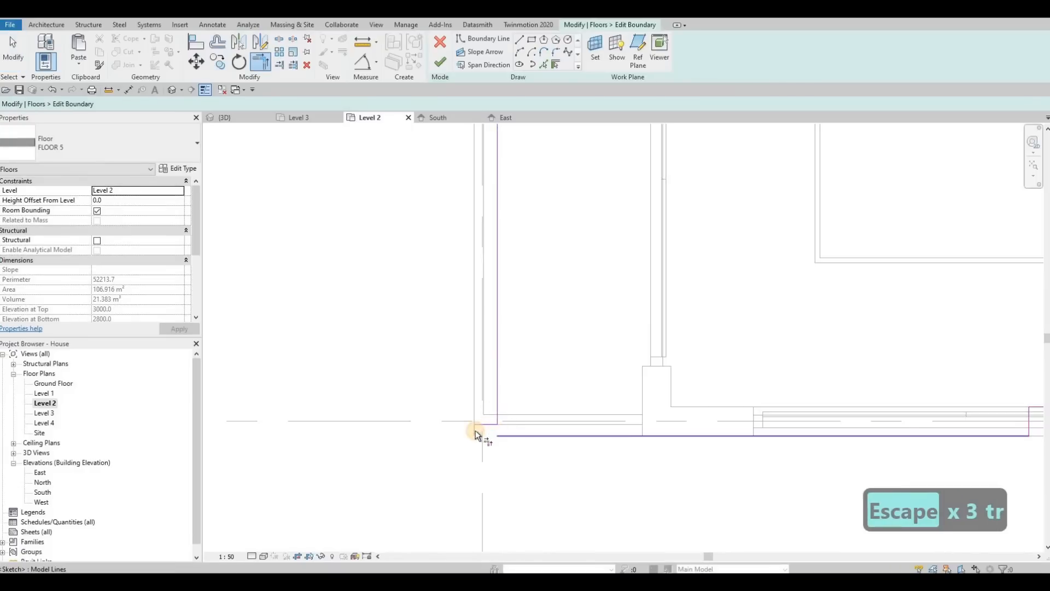
{"action": "left_click", "coordinate": [475, 430]}
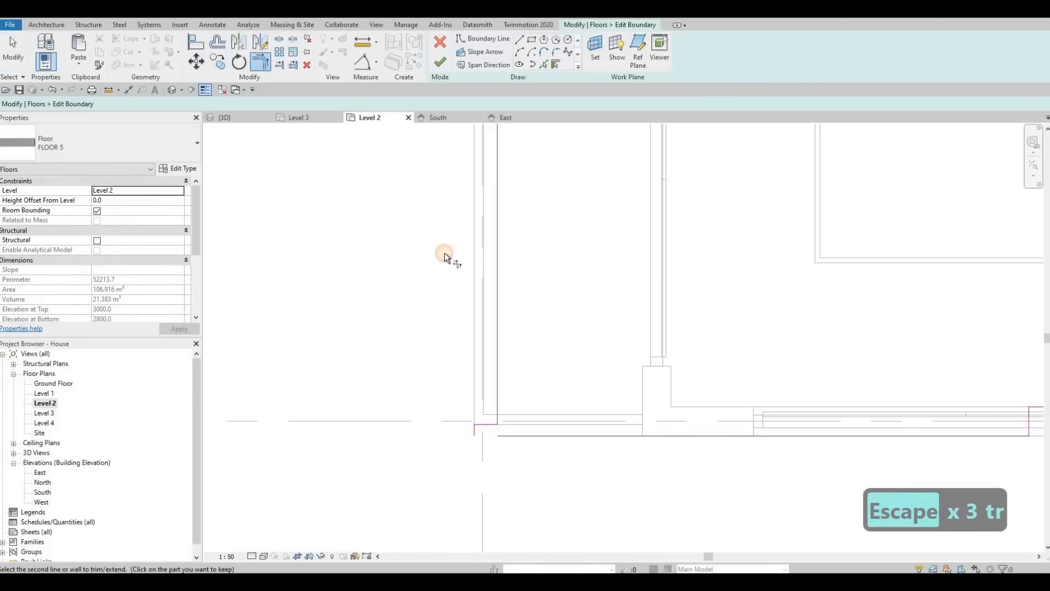
{"action": "left_click", "coordinate": [245, 121]}
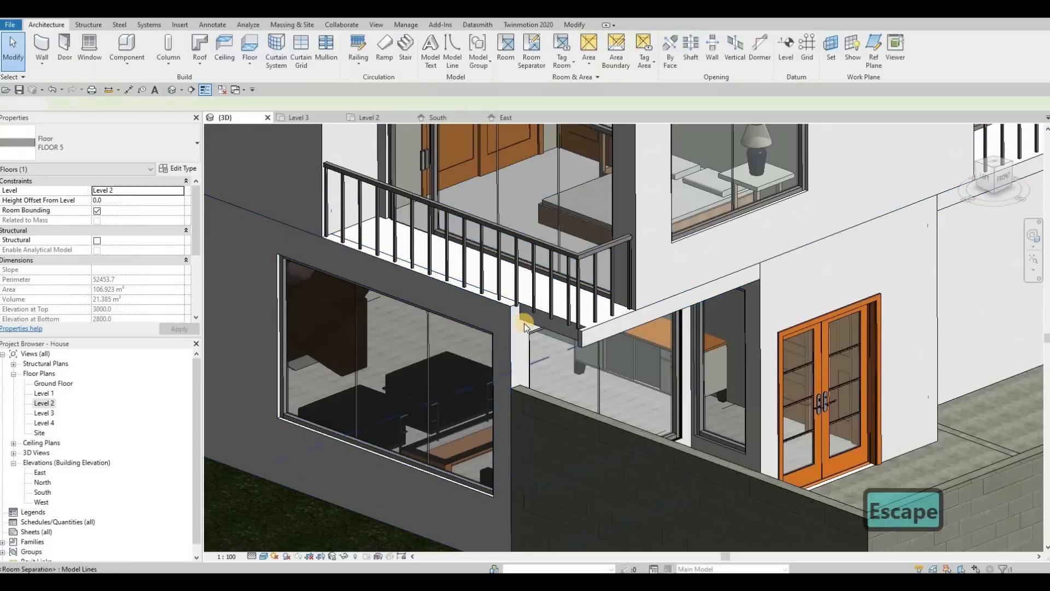
{"action": "key", "text": "Escape"}
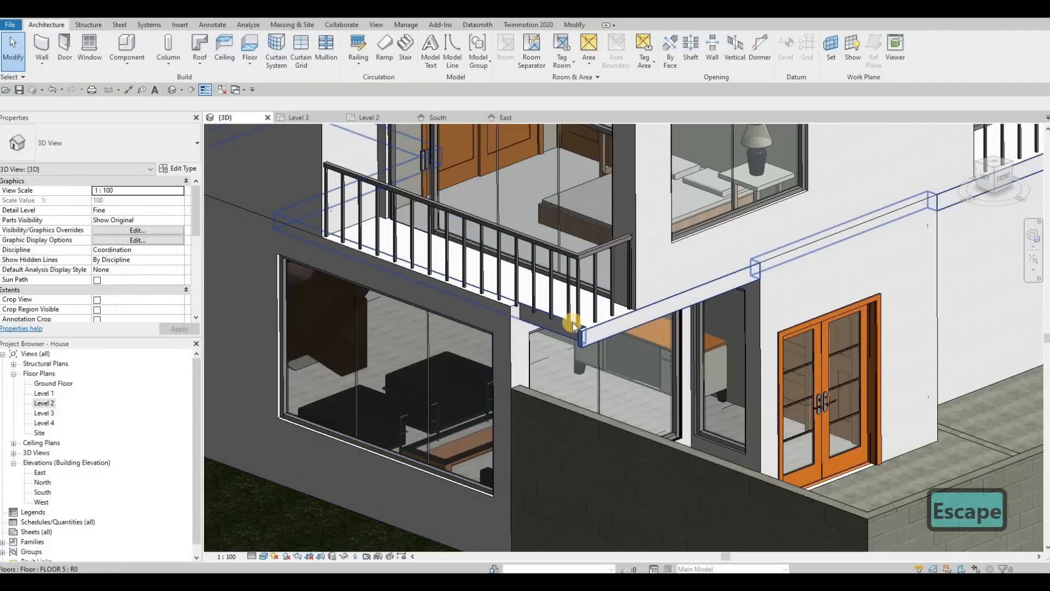
Reopen the Level 2 floor's boundary and adjust the boundary line at the wall corner in the Level 2 plan.
{"action": "left_click", "coordinate": [573, 327]}
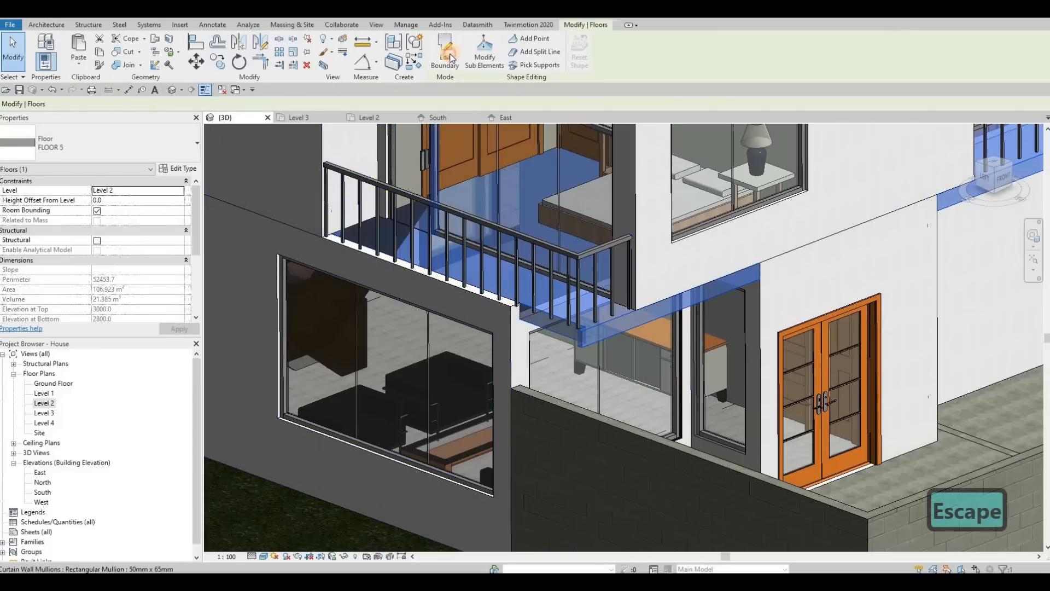
{"action": "double_click", "coordinate": [438, 234]}
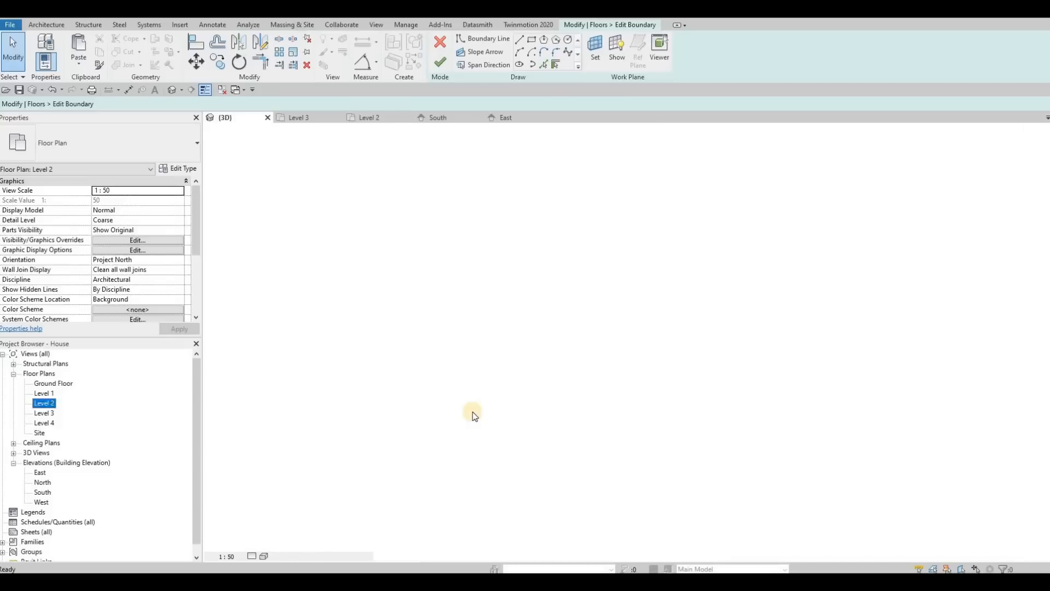
{"action": "scroll", "coordinate": [470, 437], "scroll_direction": "down", "scroll_amount": 2}
{"action": "scroll", "coordinate": [473, 441], "scroll_direction": "down", "scroll_amount": 2}
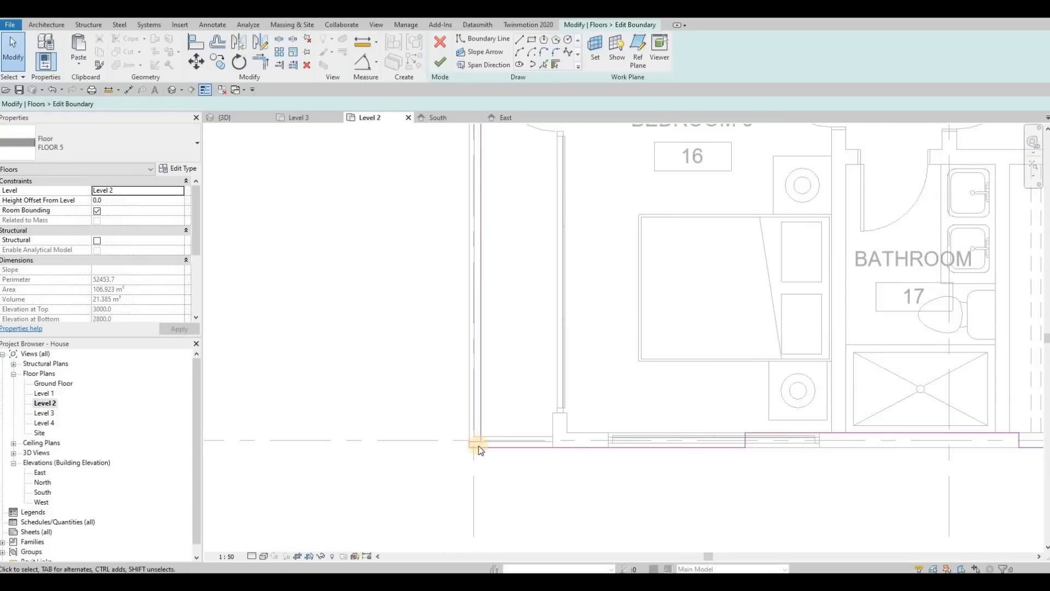
{"action": "scroll", "coordinate": [478, 445], "scroll_direction": "up", "scroll_amount": 3}
{"action": "left_click", "coordinate": [479, 444]}
{"action": "left_click_drag", "start_coordinate": [468, 327], "coordinate": [400, 127]}
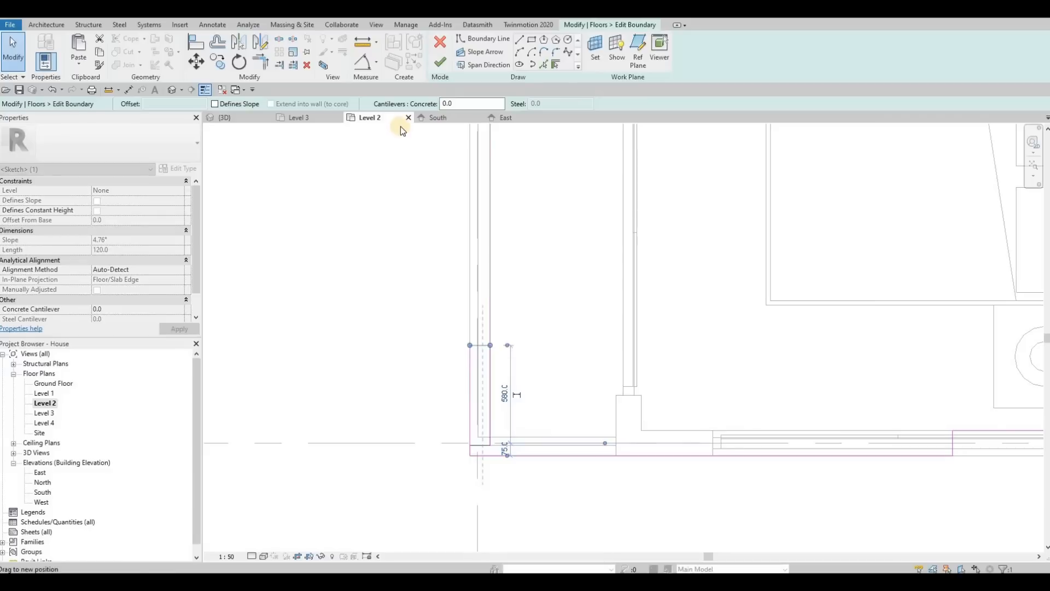
Drag the boundary line's end in the 3D view to meet the wall face and finish the boundary edit.
{"action": "left_click", "coordinate": [291, 118]}
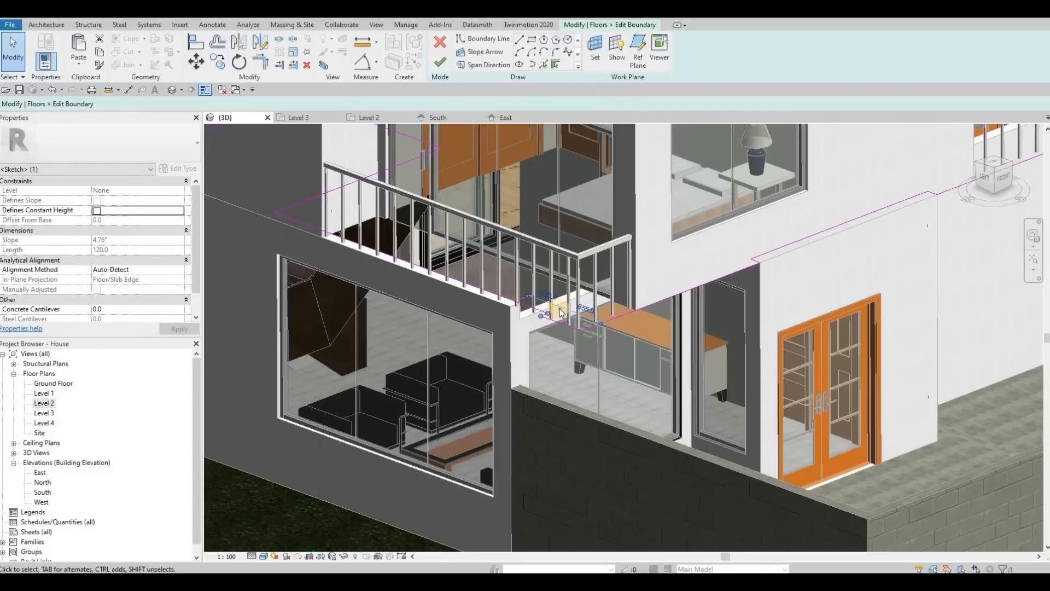
{"action": "scroll", "coordinate": [560, 313], "scroll_direction": "up", "scroll_amount": 3}
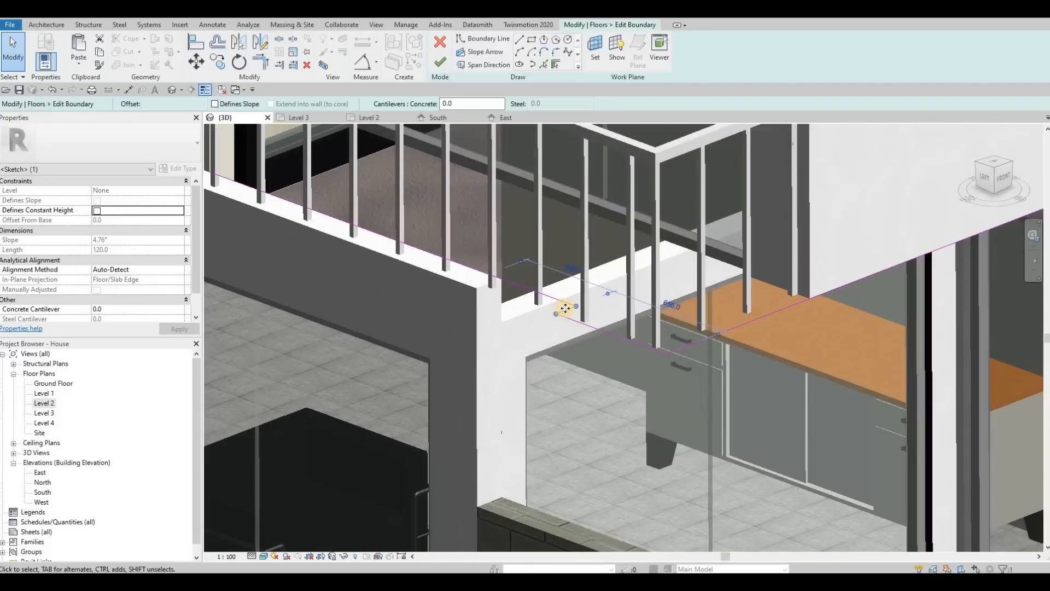
{"action": "left_click_drag", "start_coordinate": [479, 286], "coordinate": [480, 287]}
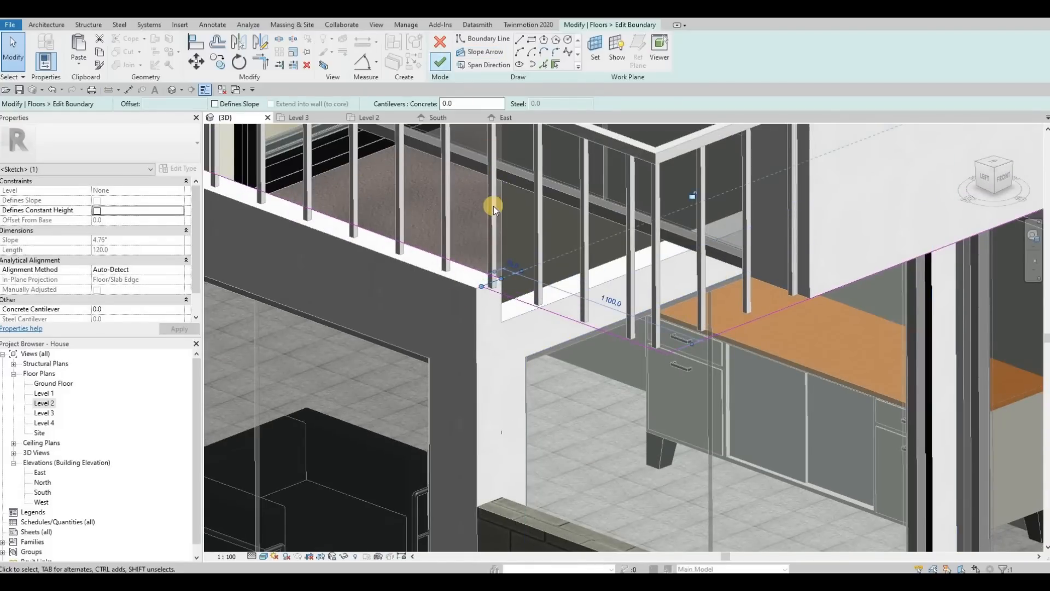
{"action": "scroll", "coordinate": [493, 219], "scroll_direction": "down", "scroll_amount": 3}
{"action": "key", "text": "Escape"}
{"action": "key", "text": "Escape"}
{"action": "scroll", "coordinate": [497, 256], "scroll_direction": "up", "scroll_amount": 2}
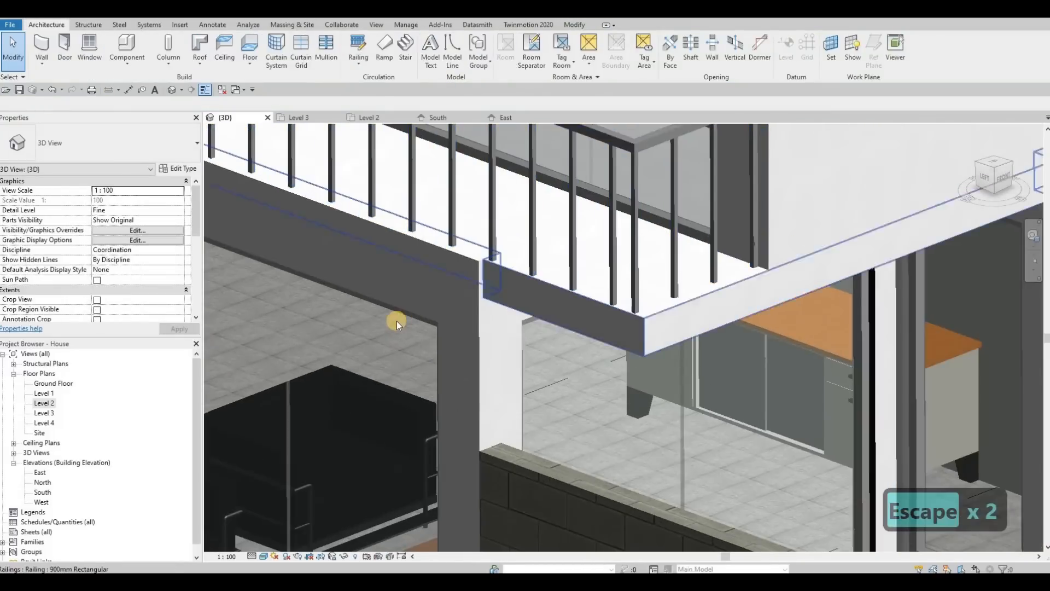
Edit the balcony floor boundary again in 3D and drag the boundary line's endpoint onto the wall corner.
{"action": "middle_click_drag", "start_coordinate": [397, 321], "coordinate": [388, 383], "text": "shift"}
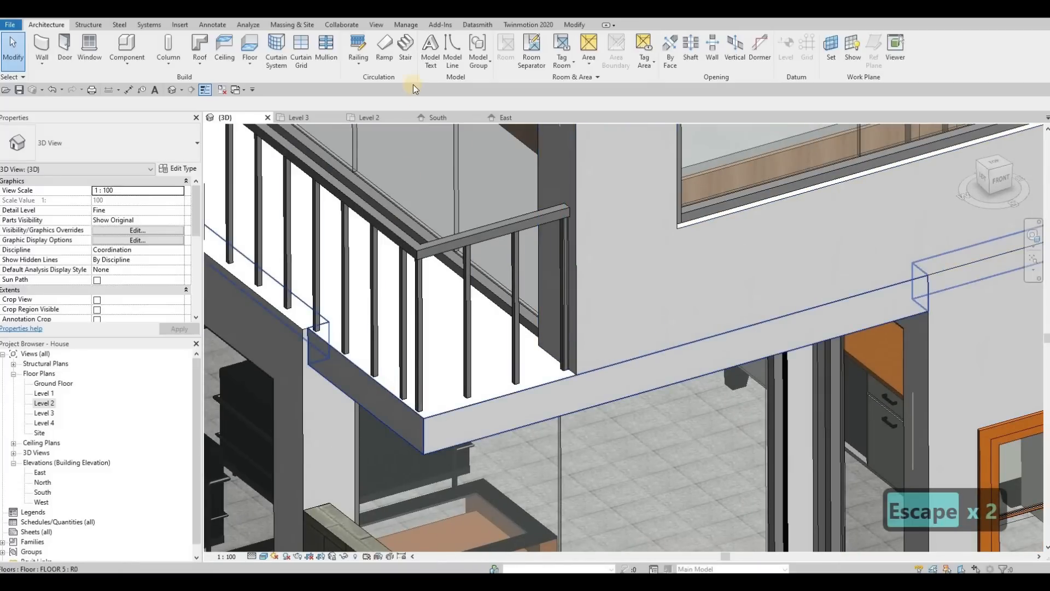
{"action": "double_click", "coordinate": [326, 326]}
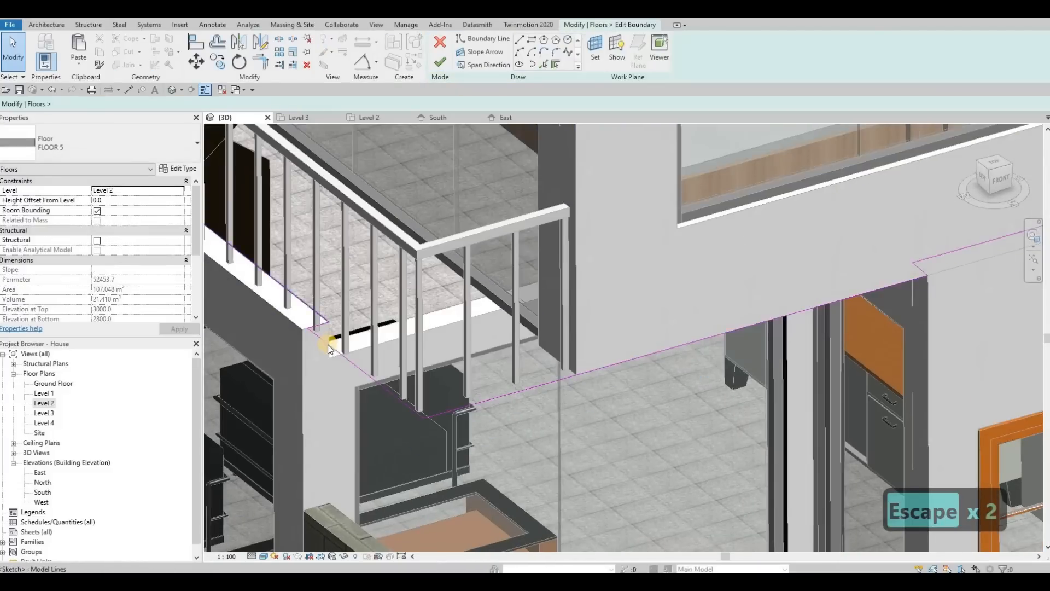
{"action": "scroll", "coordinate": [328, 344], "scroll_direction": "up", "scroll_amount": 2}
{"action": "left_click", "coordinate": [330, 346]}
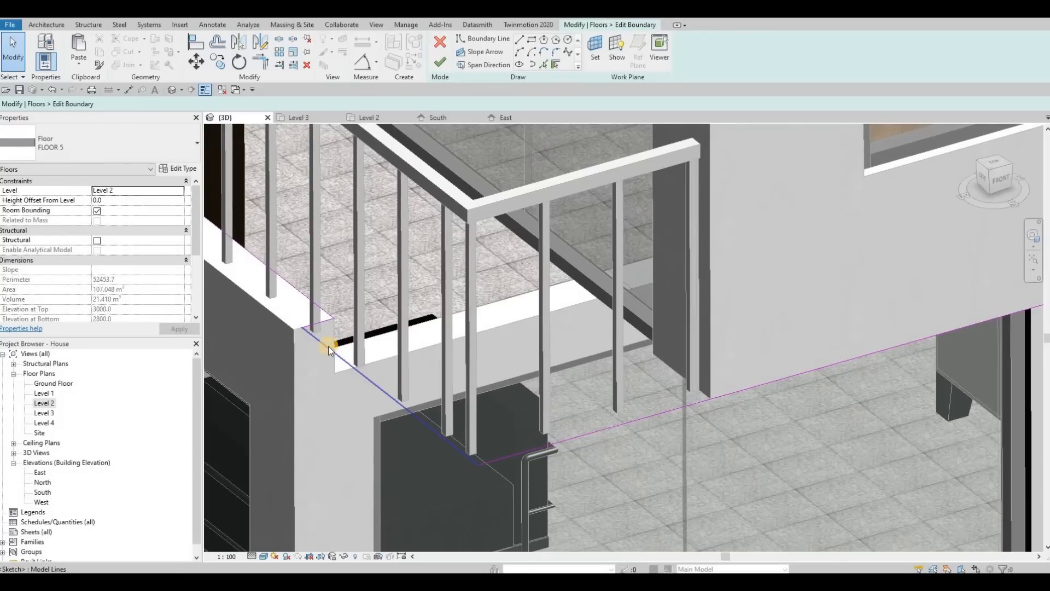
{"action": "left_click_drag", "start_coordinate": [311, 352], "coordinate": [316, 352]}
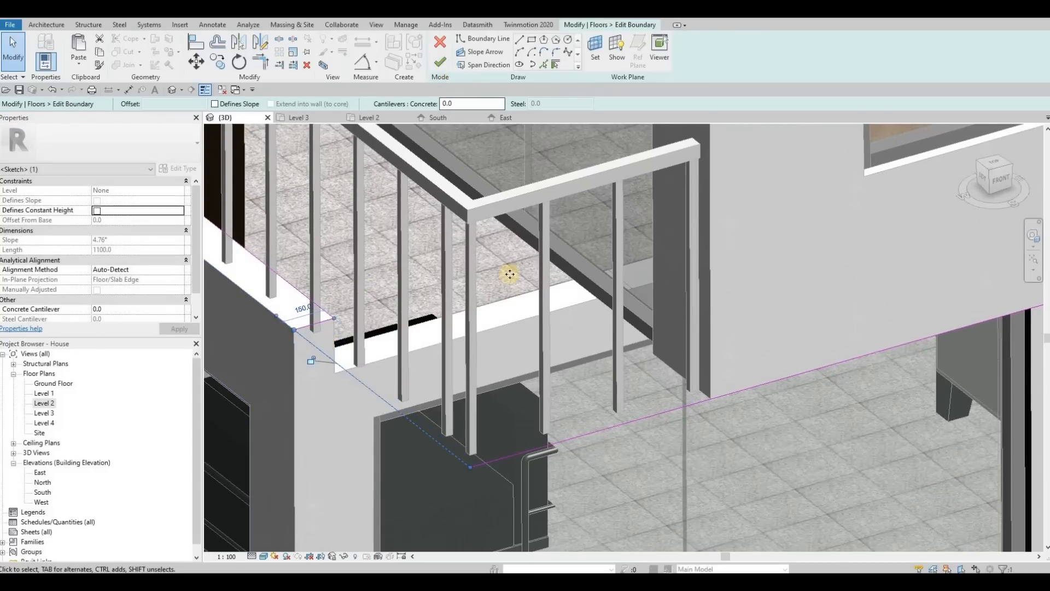
{"action": "key", "text": "Escape"}
{"action": "scroll", "coordinate": [471, 306], "scroll_direction": "down", "scroll_amount": 5}
{"action": "key", "text": "Escape"}
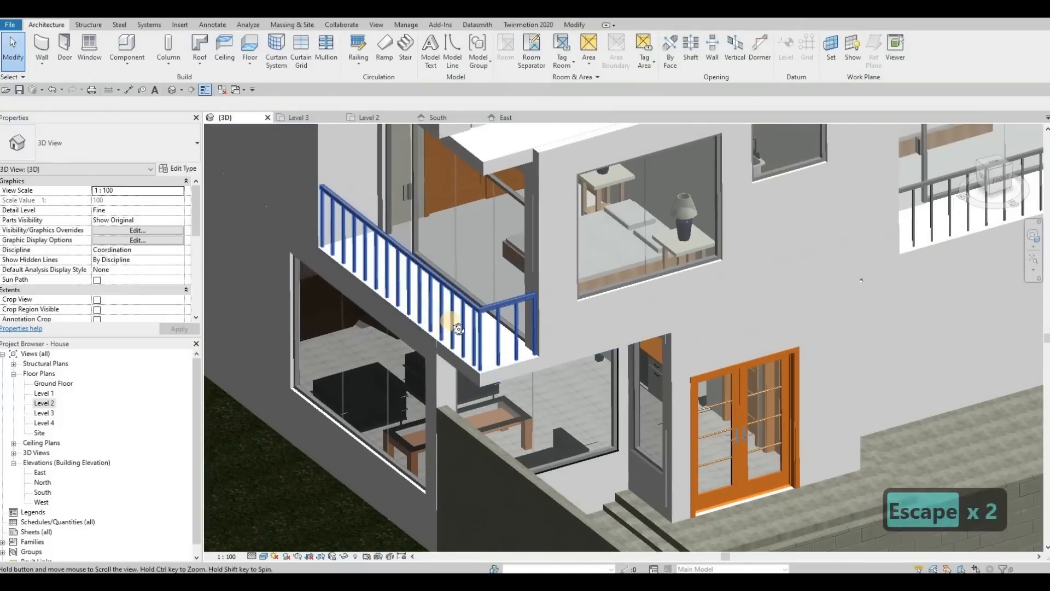
Edit the Level 3 floor's boundary and sketch boundary lines around the balcony corner in the Level 3 plan.
{"action": "mouse_move", "coordinate": [459, 269]}
{"action": "middle_mouse_down", "text": "shift"}
{"action": "mouse_move", "coordinate": [469, 235]}
{"action": "mouse_move", "coordinate": [488, 244]}
{"action": "mouse_move", "coordinate": [471, 274]}
{"action": "mouse_move", "coordinate": [467, 265]}
{"action": "middle_mouse_up", "text": "shift"}
{"action": "left_click", "coordinate": [467, 265]}
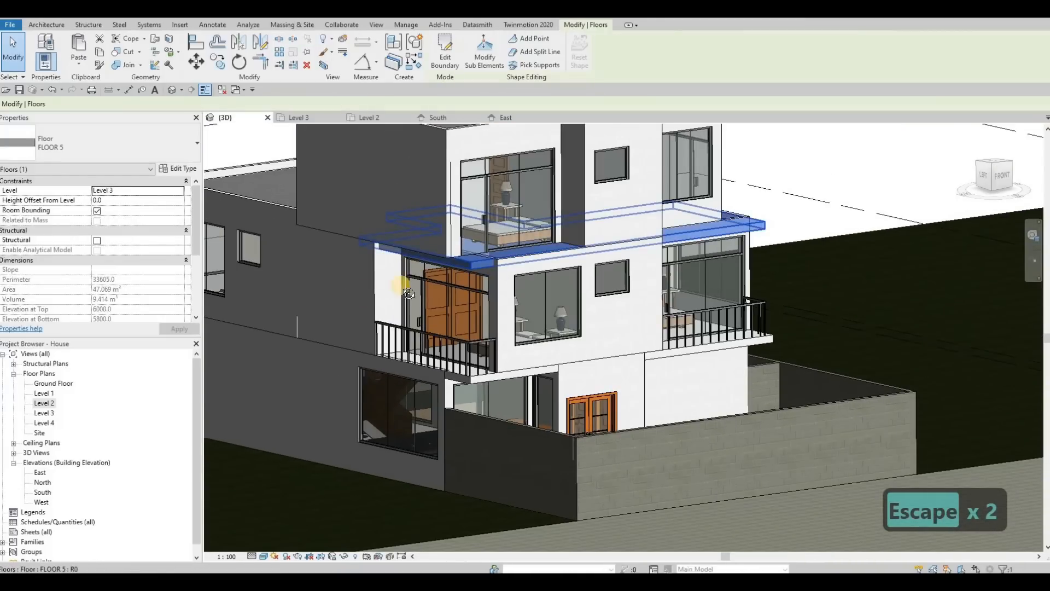
{"action": "middle_click_drag", "start_coordinate": [324, 321], "coordinate": [328, 169], "text": "shift"}
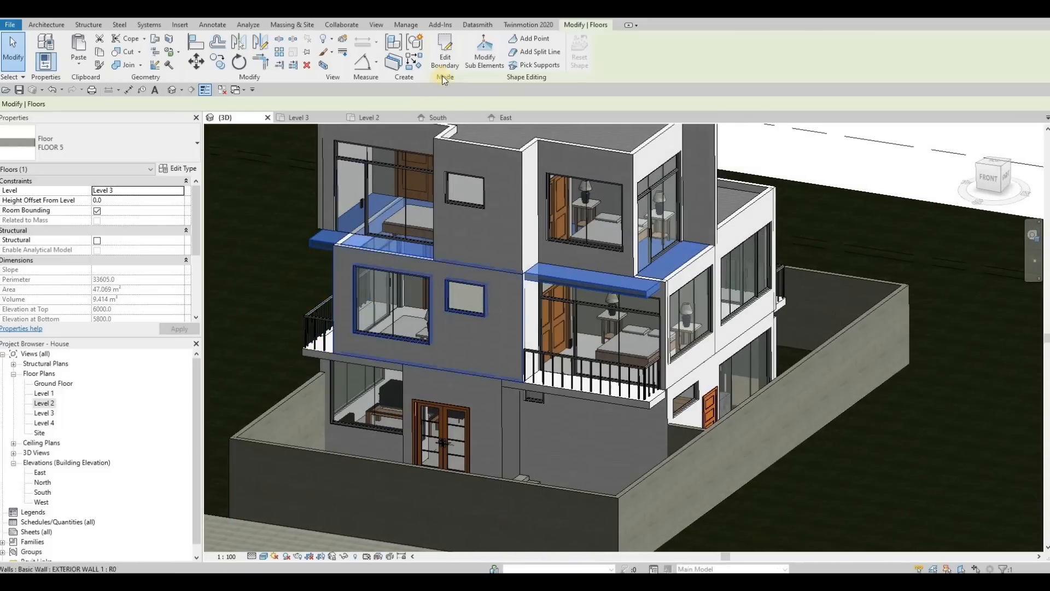
{"action": "left_click", "coordinate": [341, 101]}
{"action": "double_click", "coordinate": [49, 414]}
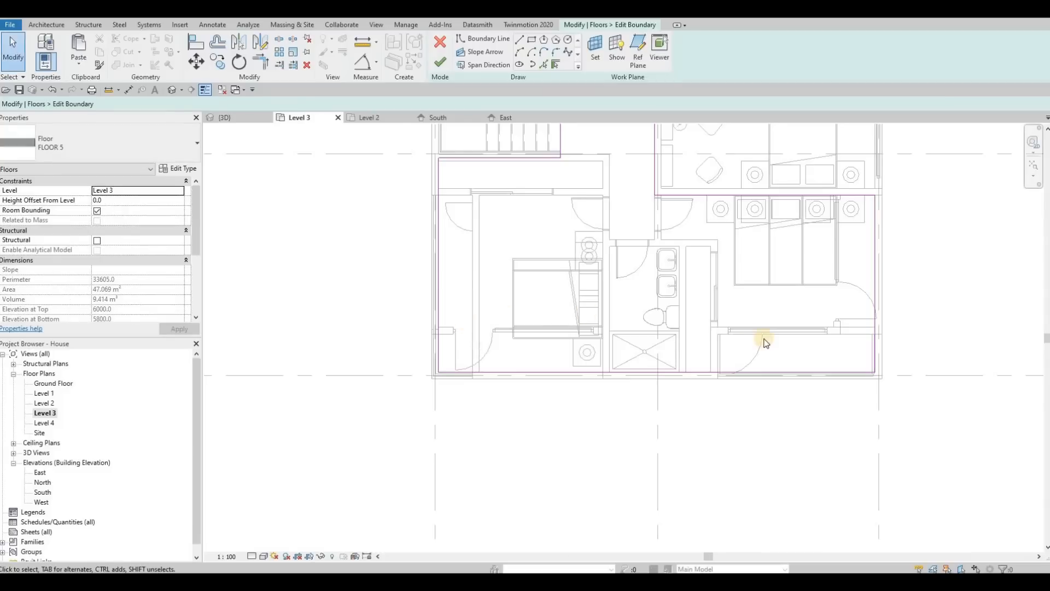
{"action": "middle_click_drag", "start_coordinate": [828, 339], "coordinate": [716, 338]}
{"action": "scroll", "coordinate": [717, 339], "scroll_direction": "down", "scroll_amount": 1}
{"action": "scroll", "coordinate": [814, 340], "scroll_direction": "up", "scroll_amount": 2}
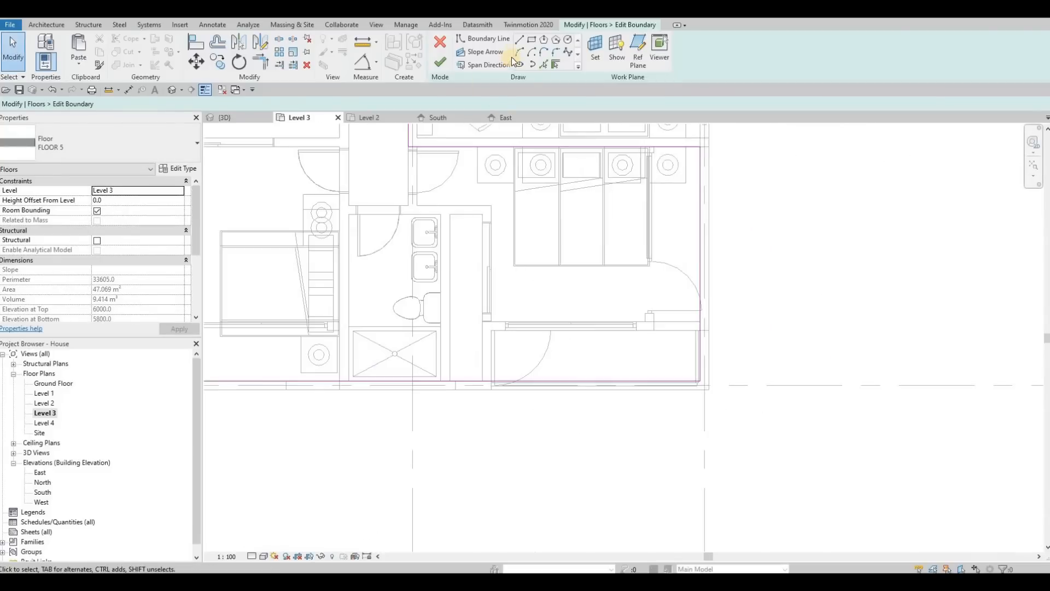
{"action": "key", "text": "l"}
{"action": "key", "text": "i"}
{"action": "scroll", "coordinate": [705, 342], "scroll_direction": "up", "scroll_amount": 2}
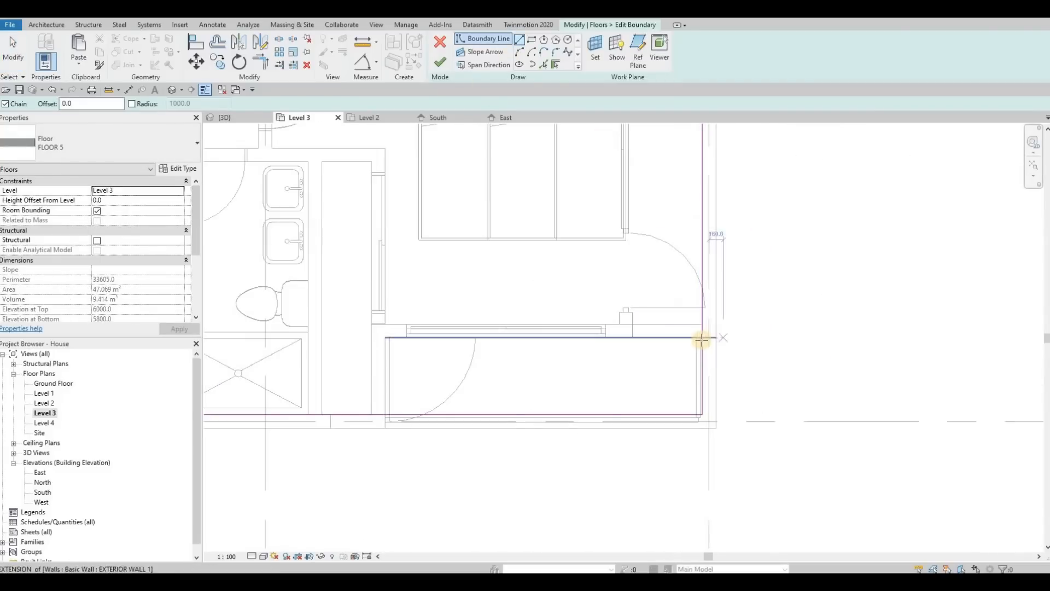
{"action": "left_click", "coordinate": [715, 338]}
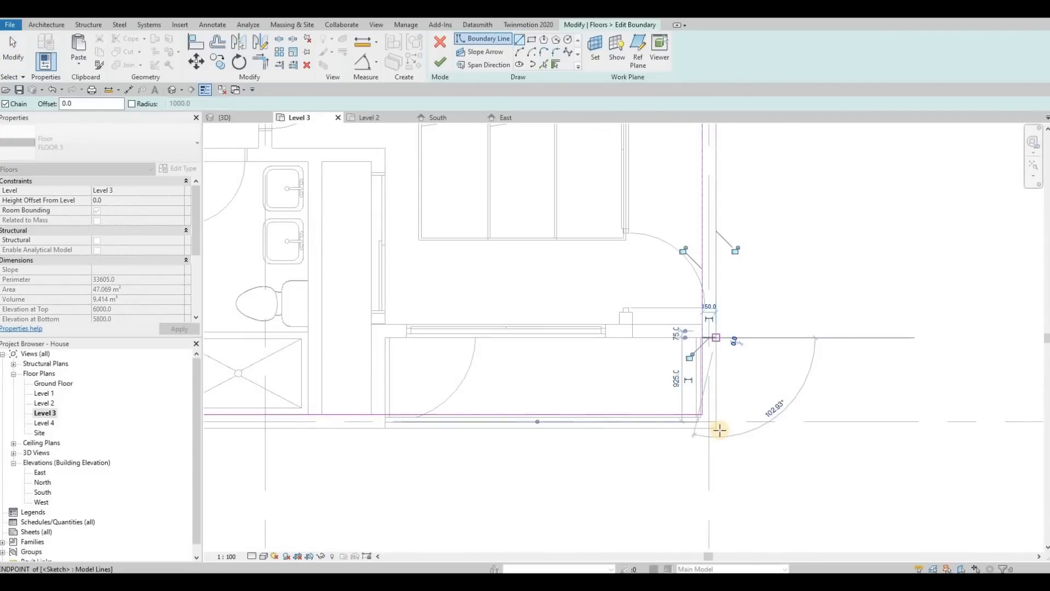
{"action": "left_click", "coordinate": [501, 436]}
{"action": "left_click", "coordinate": [385, 428]}
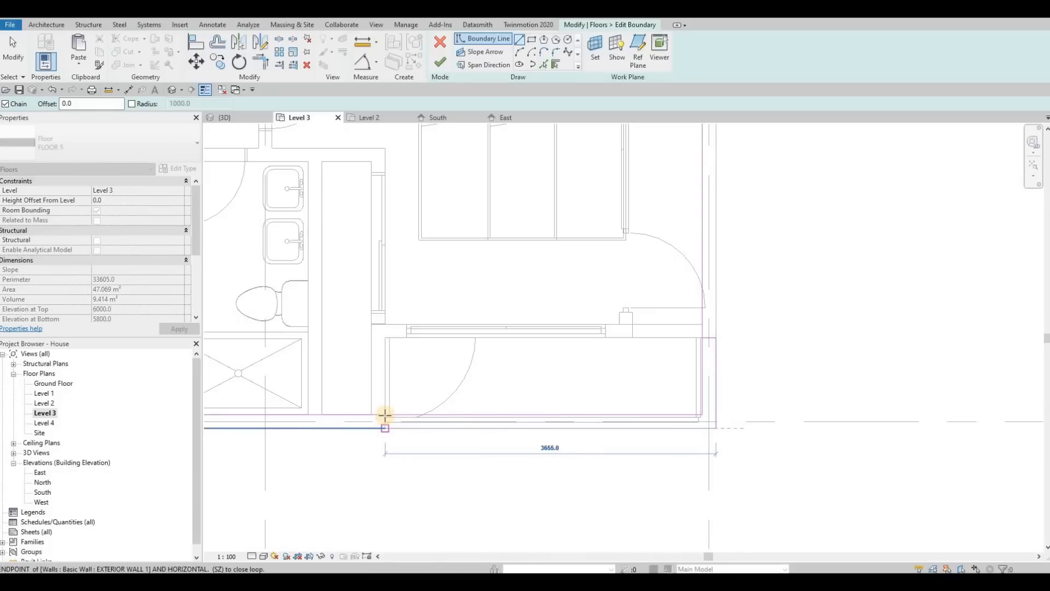
Trim the sketched boundary lines to form a clean corner at the balcony's wall corner in the Level 3 plan.
{"action": "key", "text": "Escape"}
{"action": "key", "text": "Escape"}
{"action": "key", "text": "t"}
{"action": "key", "text": "r"}
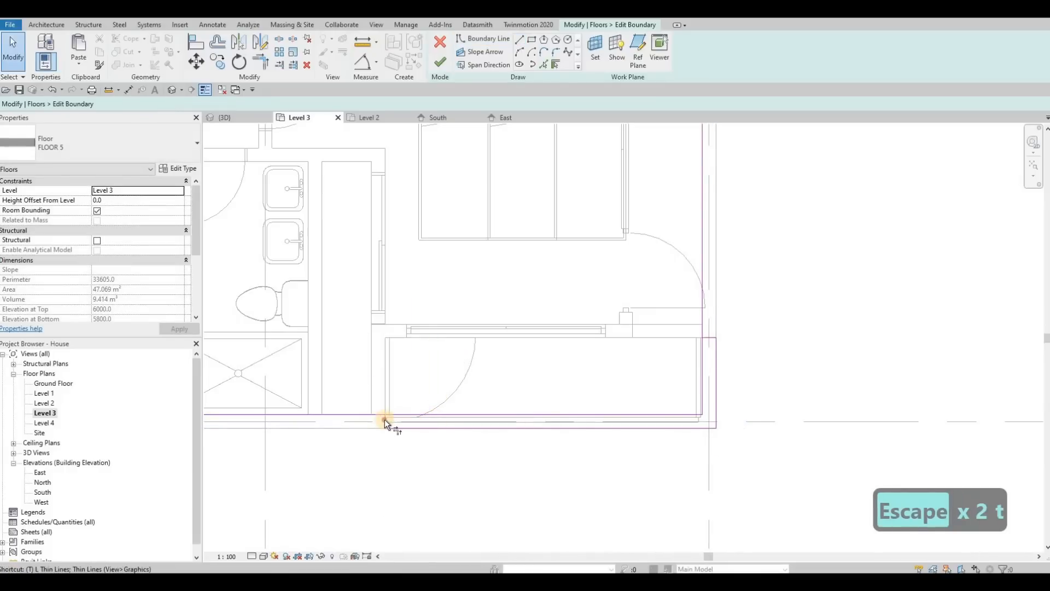
{"action": "left_click", "coordinate": [375, 414]}
{"action": "left_click", "coordinate": [385, 422]}
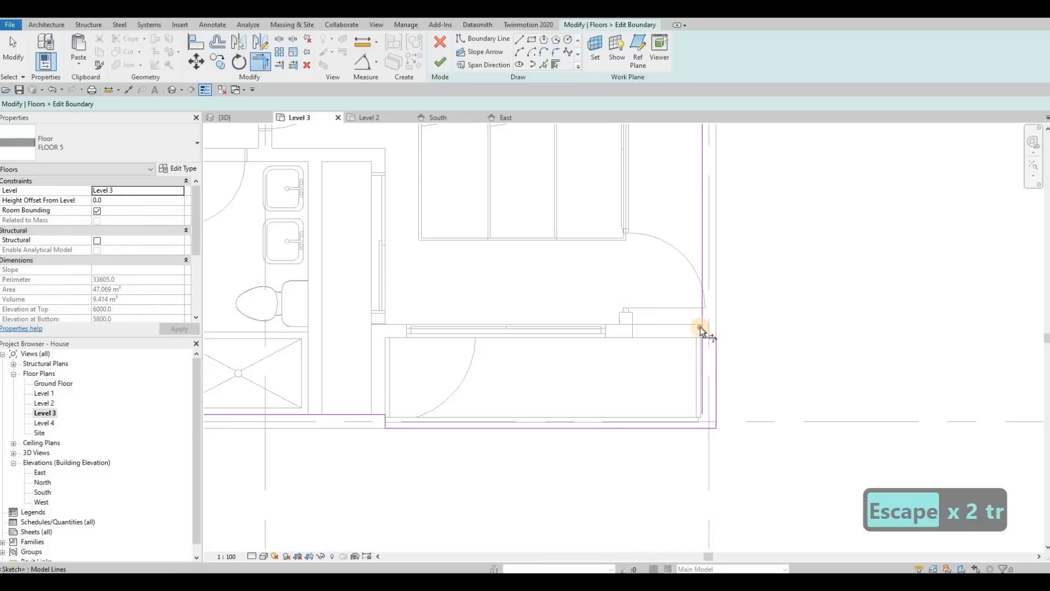
Review the Level 3 floor boundary sketch against the walls in the 3D view, then return to the Level 3 plan.
{"action": "scroll", "coordinate": [350, 325], "scroll_direction": "down", "scroll_amount": 5}
{"action": "middle_click_drag", "start_coordinate": [345, 325], "coordinate": [701, 328]}
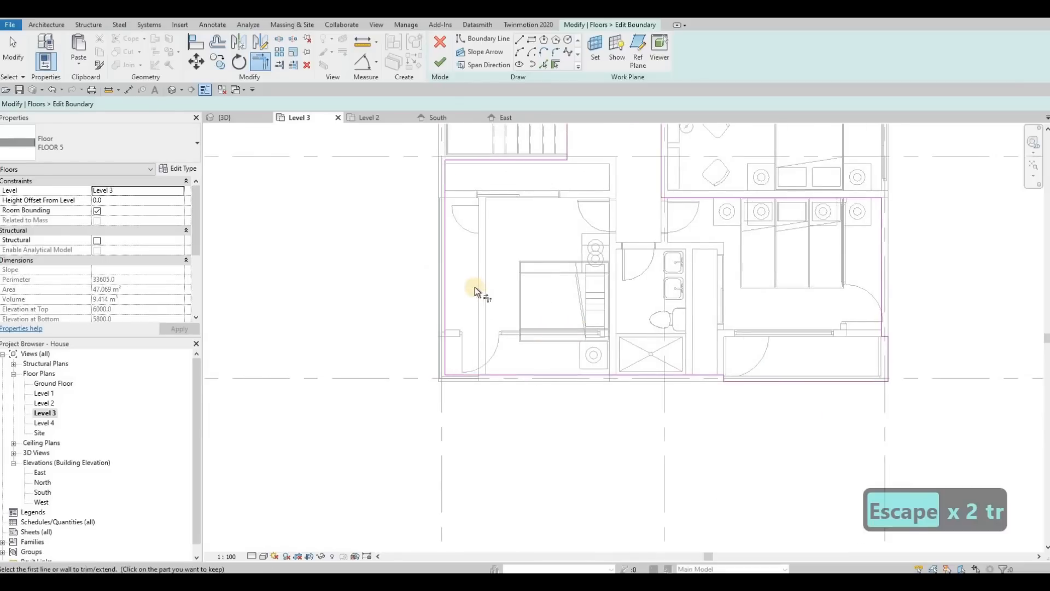
{"action": "middle_click_drag", "start_coordinate": [459, 247], "coordinate": [472, 278]}
{"action": "scroll", "coordinate": [471, 278], "scroll_direction": "up", "scroll_amount": 1}
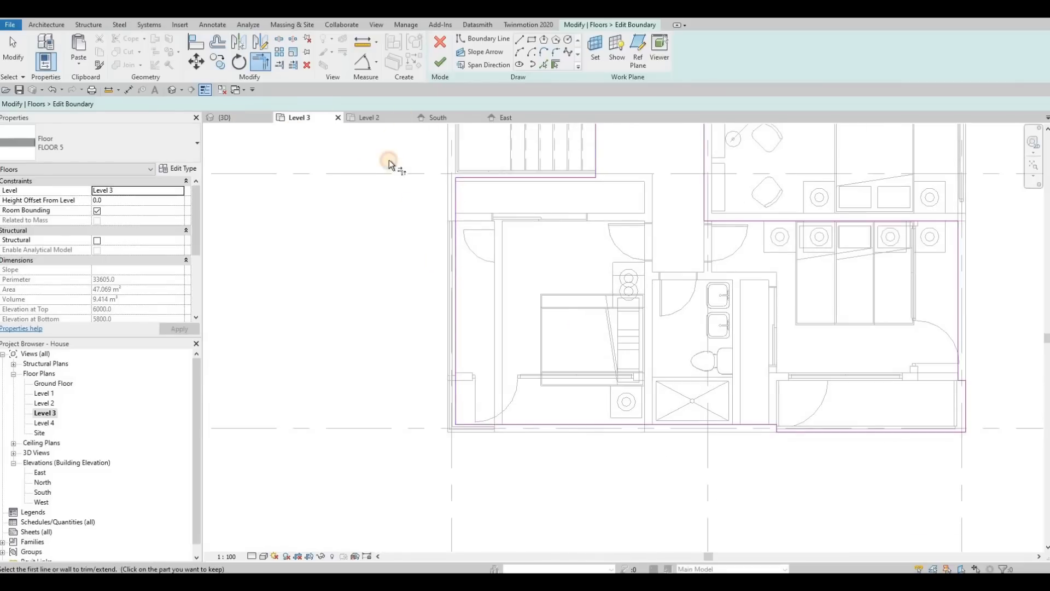
{"action": "left_click", "coordinate": [225, 118]}
{"action": "middle_click_drag", "start_coordinate": [575, 254], "coordinate": [477, 297], "text": "shift"}
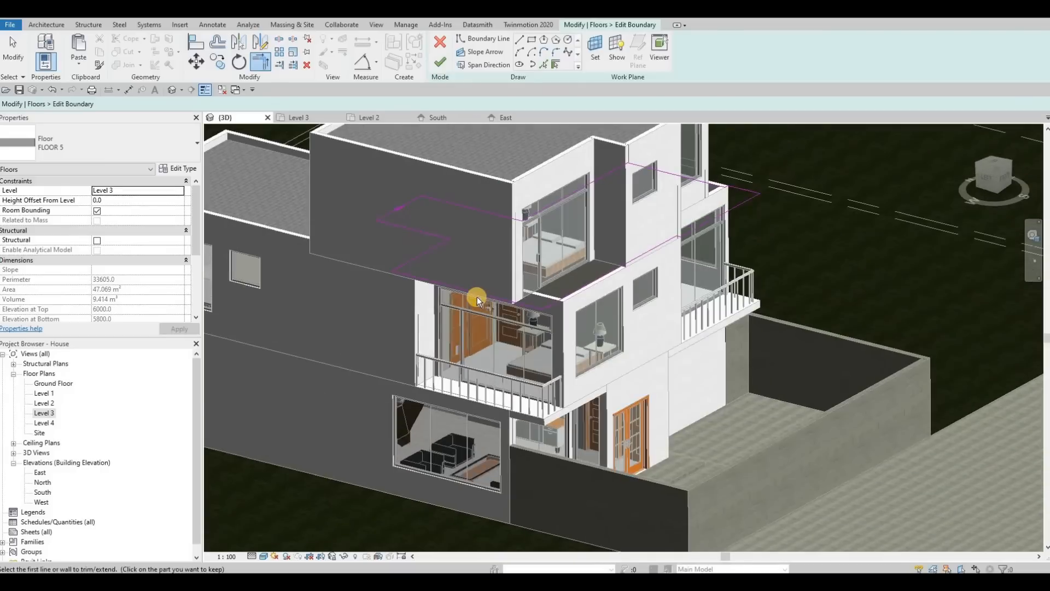
{"action": "scroll", "coordinate": [477, 297], "scroll_direction": "up", "scroll_amount": 4}
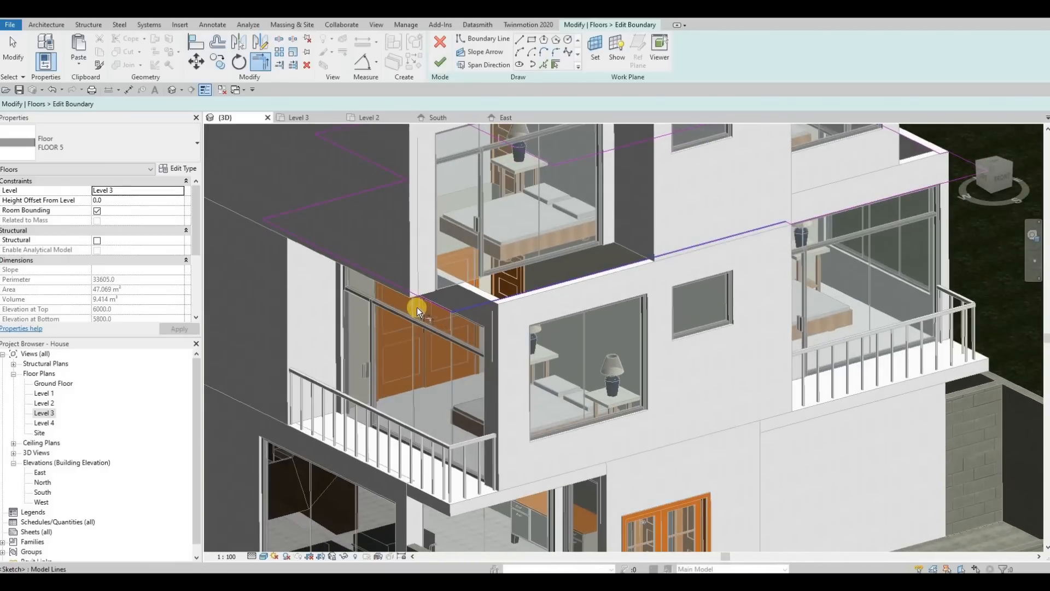
{"action": "middle_click_drag", "start_coordinate": [365, 327], "coordinate": [249, 242], "text": "shift"}
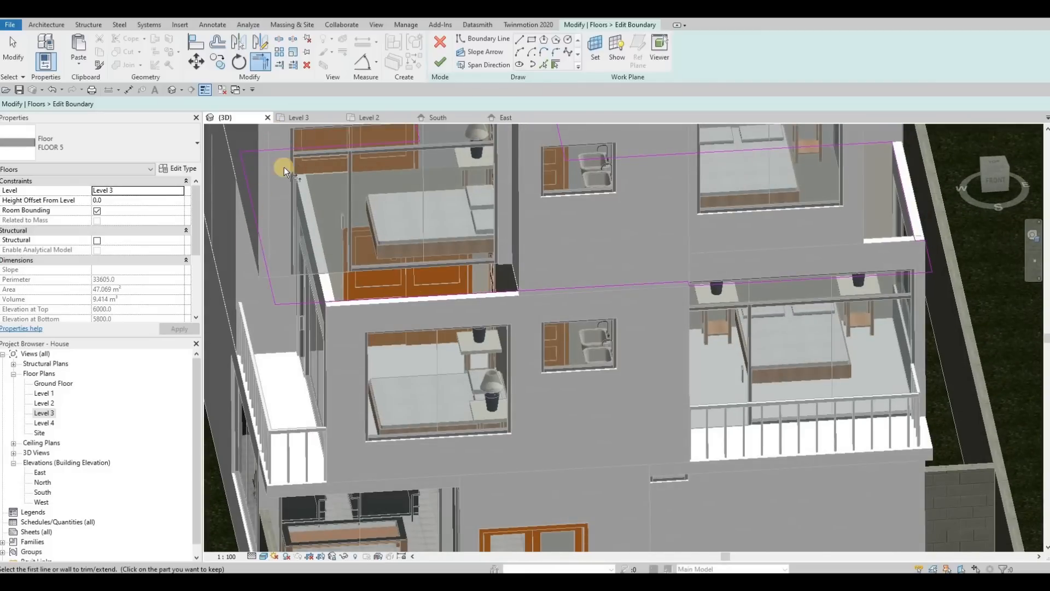
{"action": "left_click", "coordinate": [303, 118]}
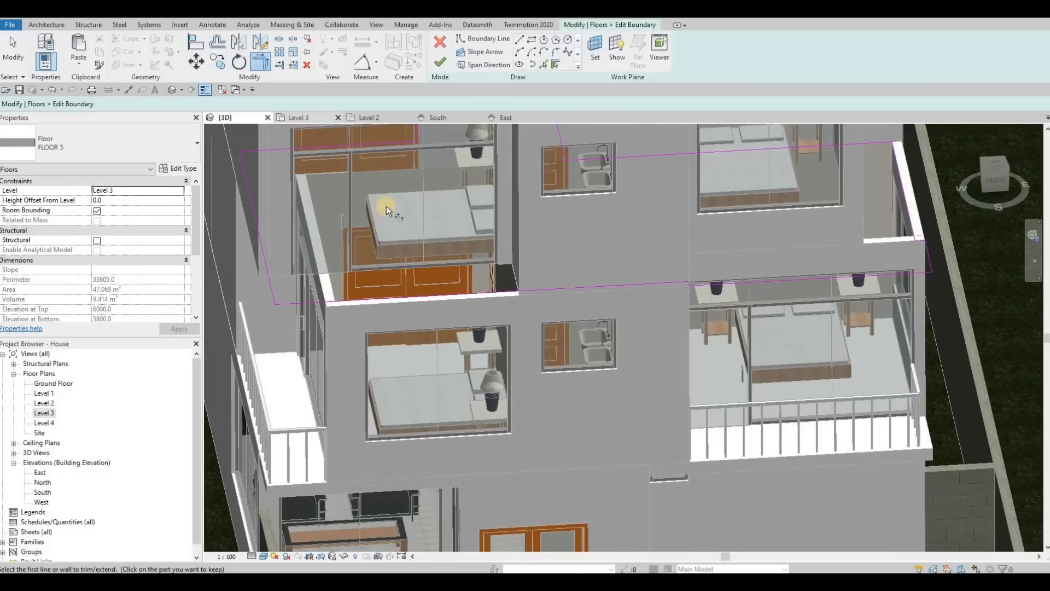
{"action": "scroll", "coordinate": [448, 309], "scroll_direction": "up", "scroll_amount": 3}
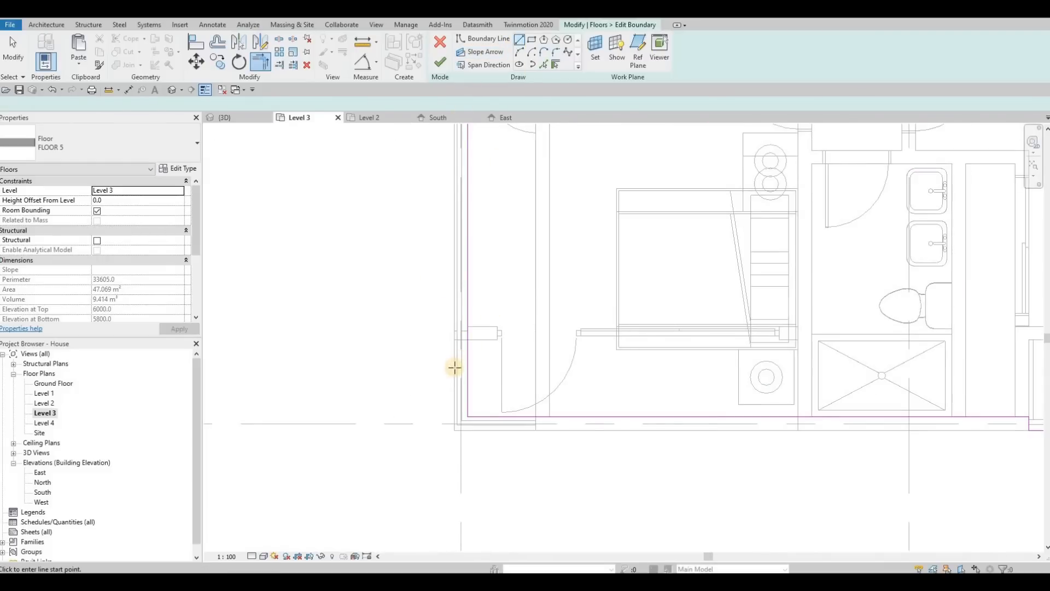
{"action": "scroll", "coordinate": [455, 367], "scroll_direction": "up", "scroll_amount": 2}
Sketch new boundary lines around the left balcony corner, running along the wall and the balcony edge.
{"action": "left_click", "coordinate": [427, 364]}
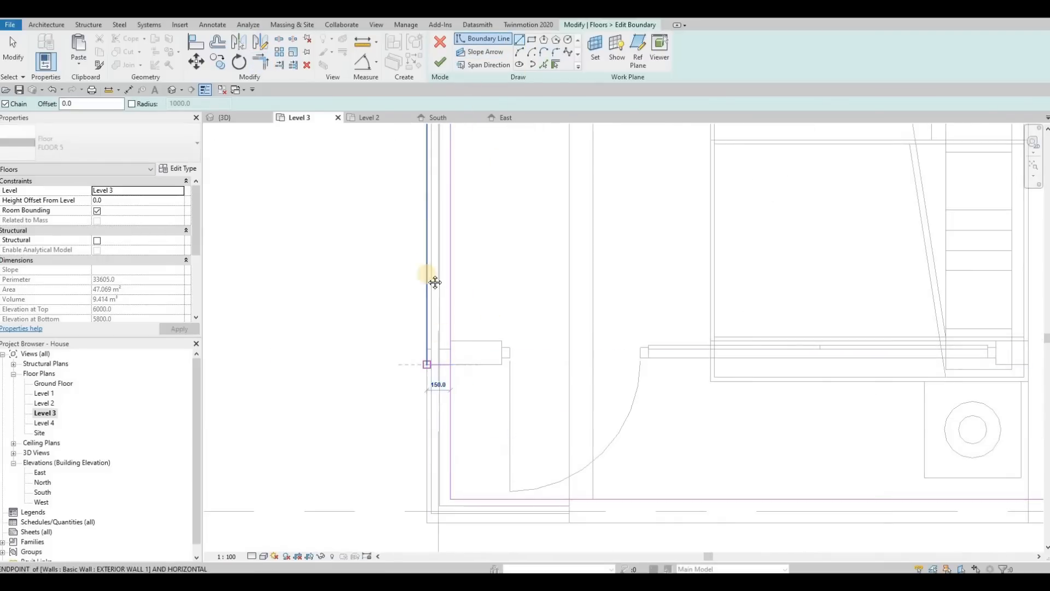
{"action": "middle_click_drag", "start_coordinate": [434, 283], "coordinate": [413, 247]}
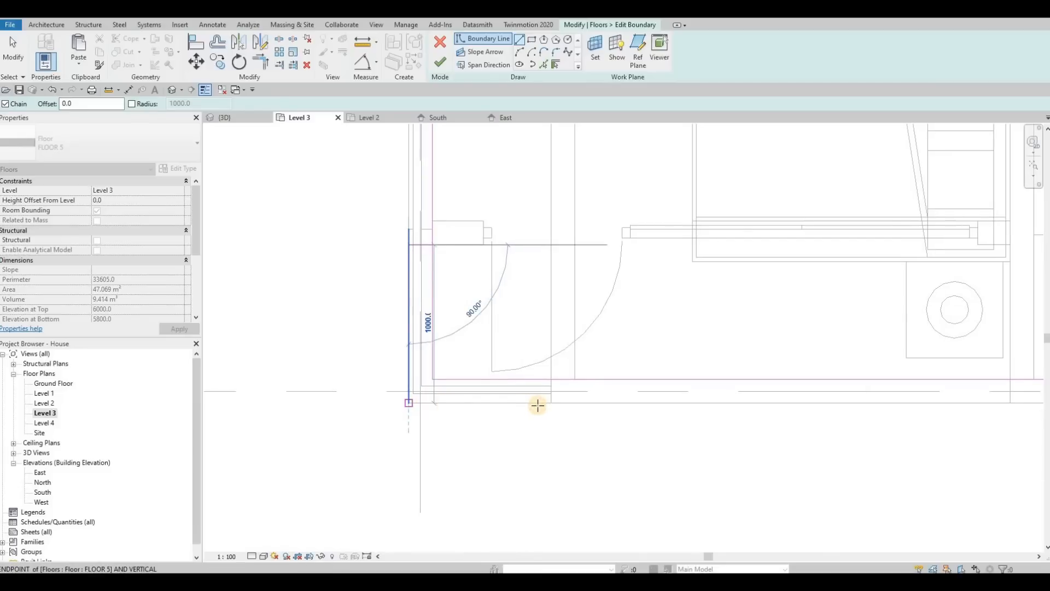
{"action": "left_click", "coordinate": [538, 405]}
{"action": "left_click", "coordinate": [552, 384]}
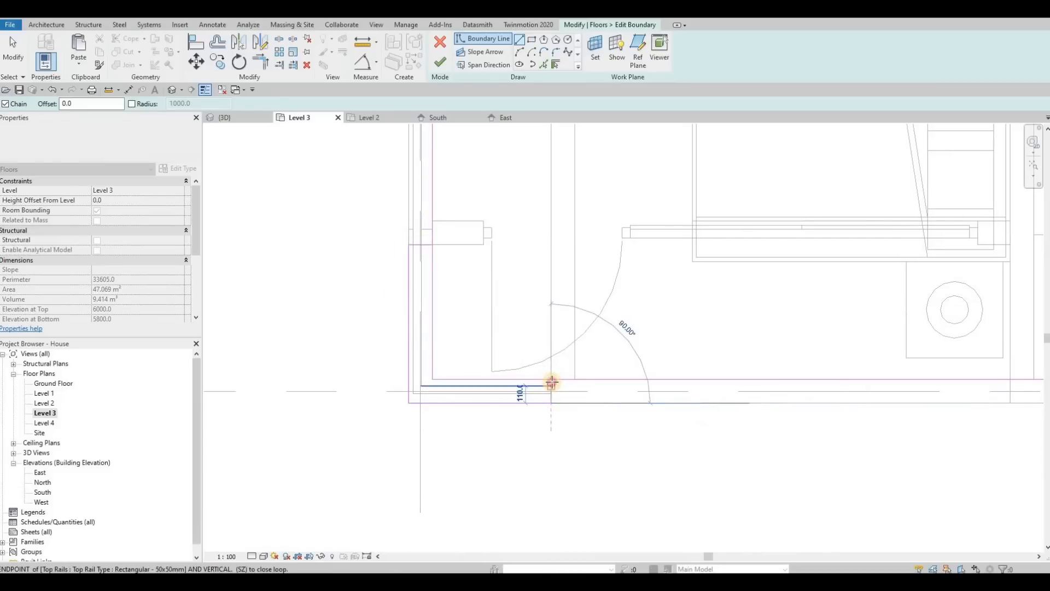
{"action": "left_click", "coordinate": [553, 383]}
Trim the new boundary lines to a corner and finish the floor boundary edit, switching to the 3D view.
{"action": "key", "text": "Escape"}
{"action": "key", "text": "Escape"}
{"action": "key", "text": "t"}
{"action": "key", "text": "r"}
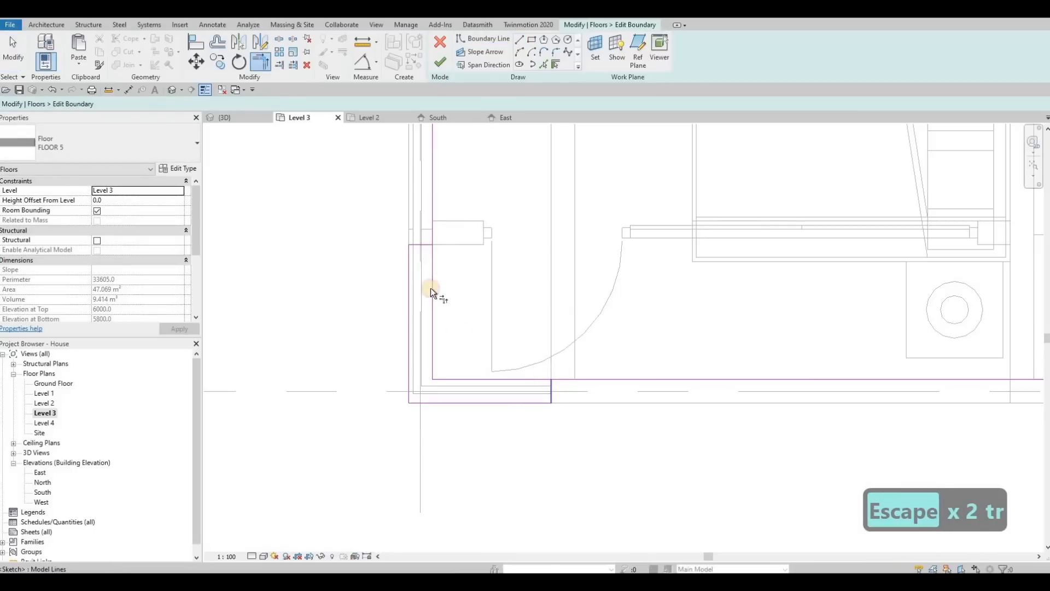
{"action": "left_click", "coordinate": [423, 244]}
{"action": "left_click", "coordinate": [433, 163]}
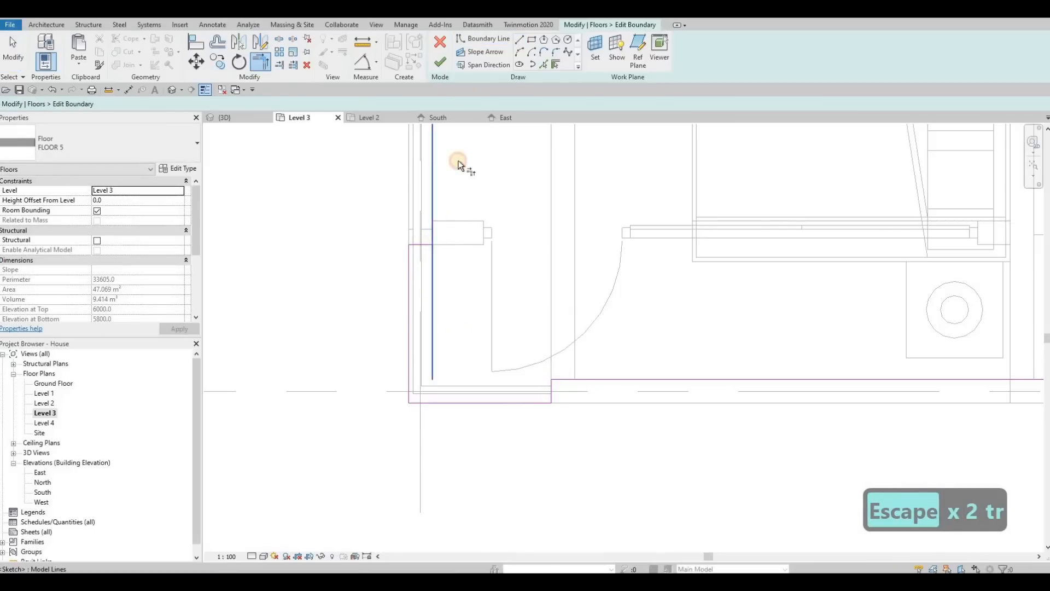
{"action": "left_click", "coordinate": [440, 62]}
{"action": "left_click", "coordinate": [235, 117]}
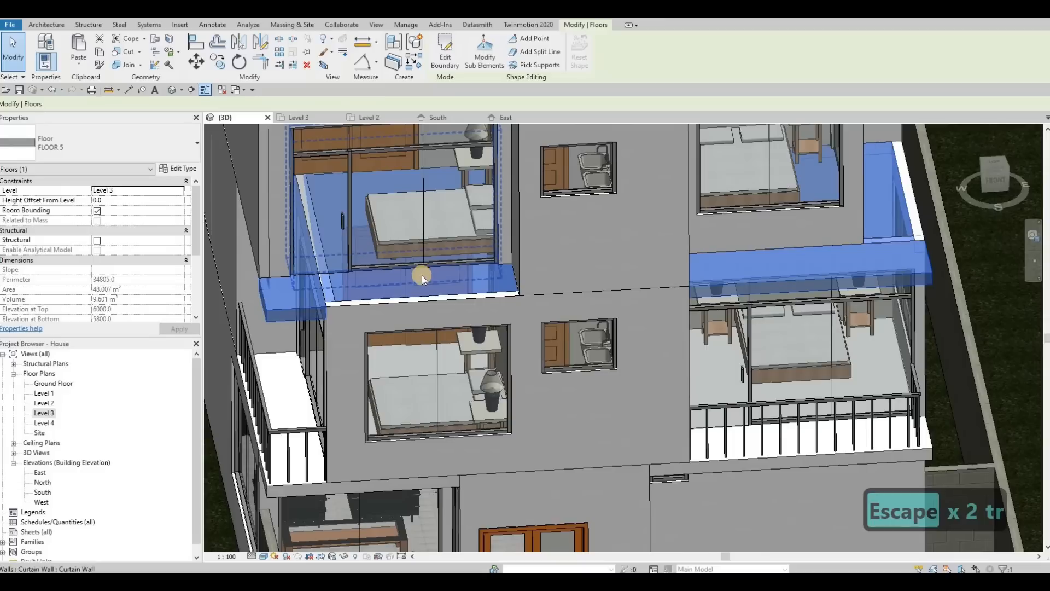
Inspect the edited Level 3 balcony floor slab from several angles in the 3D view.
{"action": "key", "text": "Escape"}
{"action": "middle_click_drag", "start_coordinate": [473, 335], "coordinate": [530, 277], "text": "shift"}
{"action": "scroll", "coordinate": [531, 277], "scroll_direction": "up", "scroll_amount": 4}
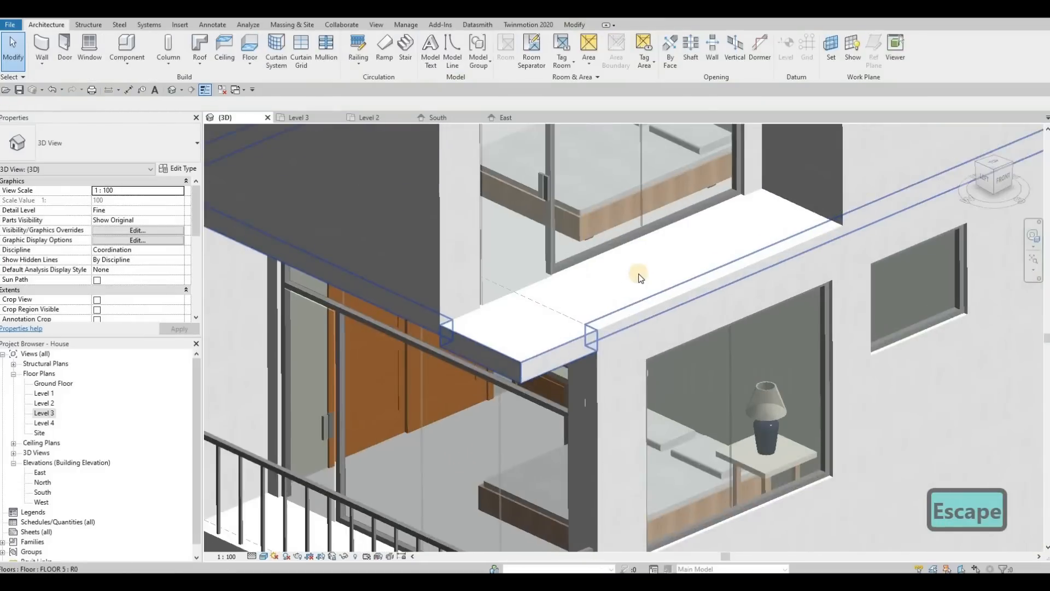
{"action": "middle_click_drag", "start_coordinate": [638, 277], "coordinate": [617, 176], "text": "shift"}
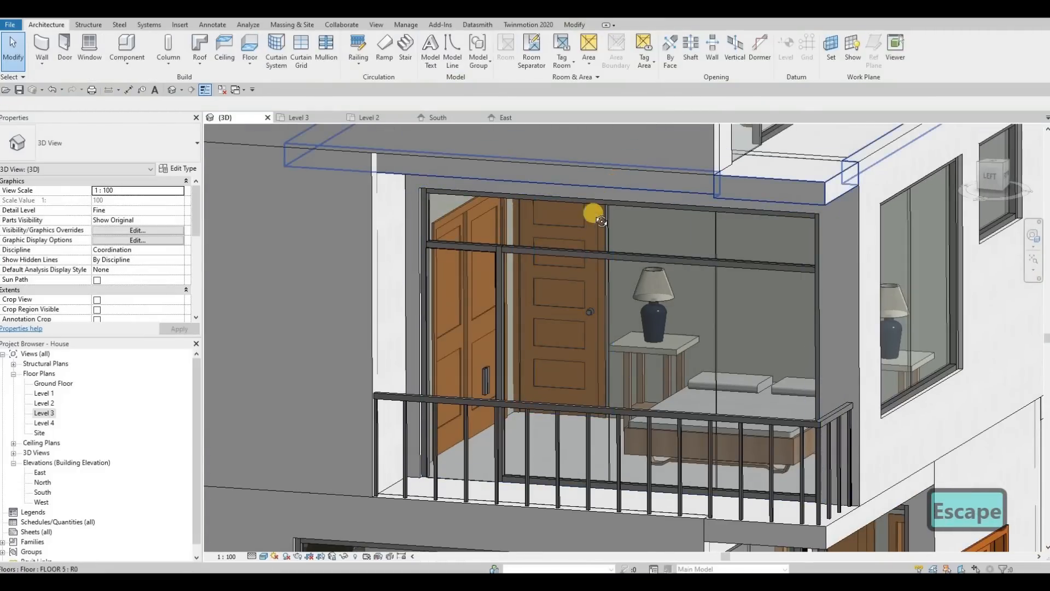
{"action": "left_click", "coordinate": [593, 199]}
{"action": "middle_click_drag", "start_coordinate": [566, 297], "coordinate": [569, 304], "text": "shift"}
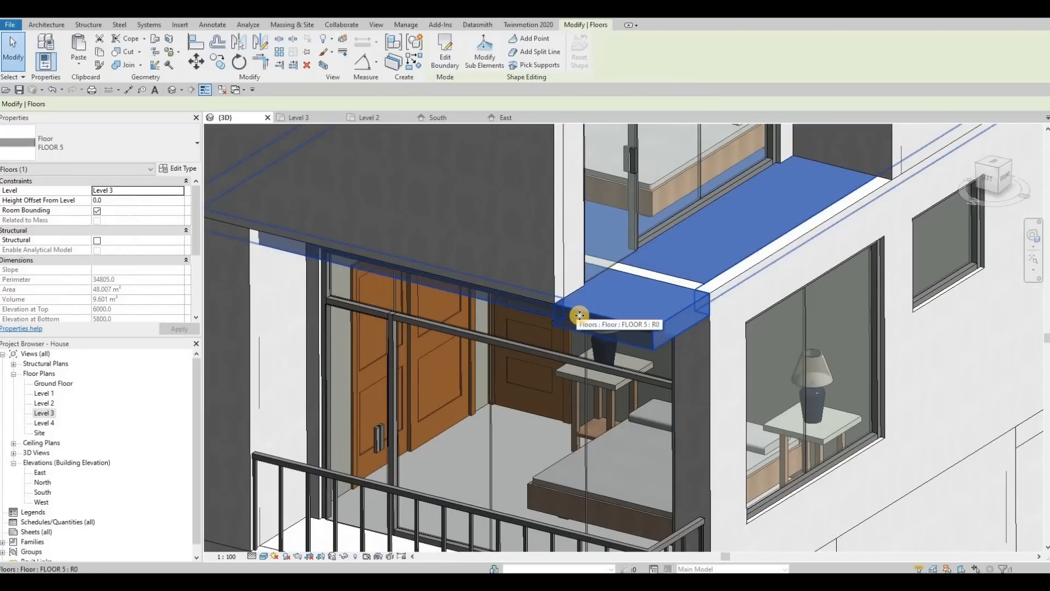
{"action": "key", "text": "Escape"}
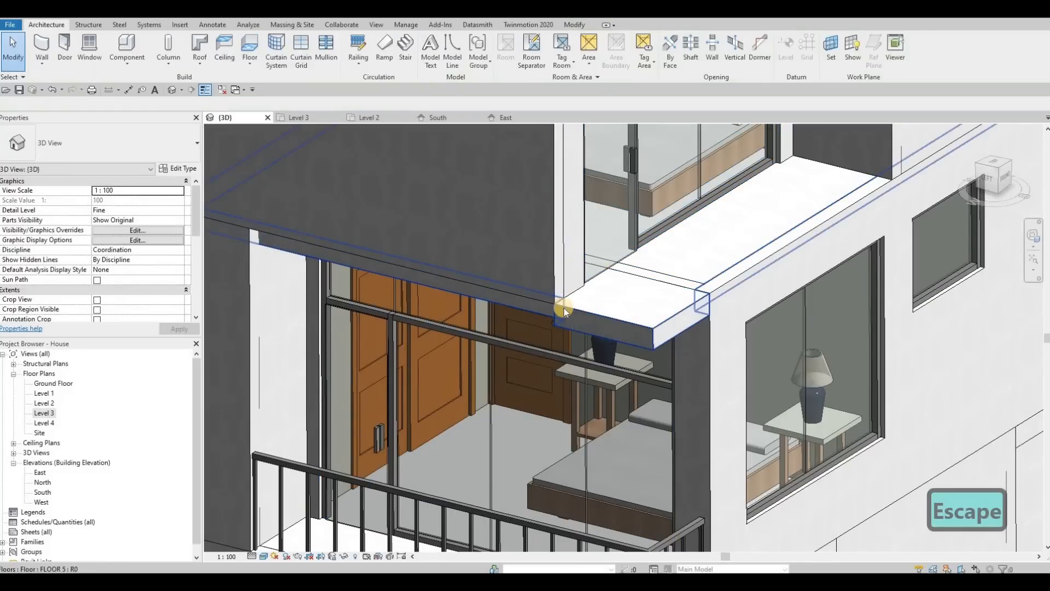
Reopen the Level 3 floor's boundary and extend the left balcony boundary line up to the interior wall, then finish the edit.
{"action": "double_click", "coordinate": [313, 131]}
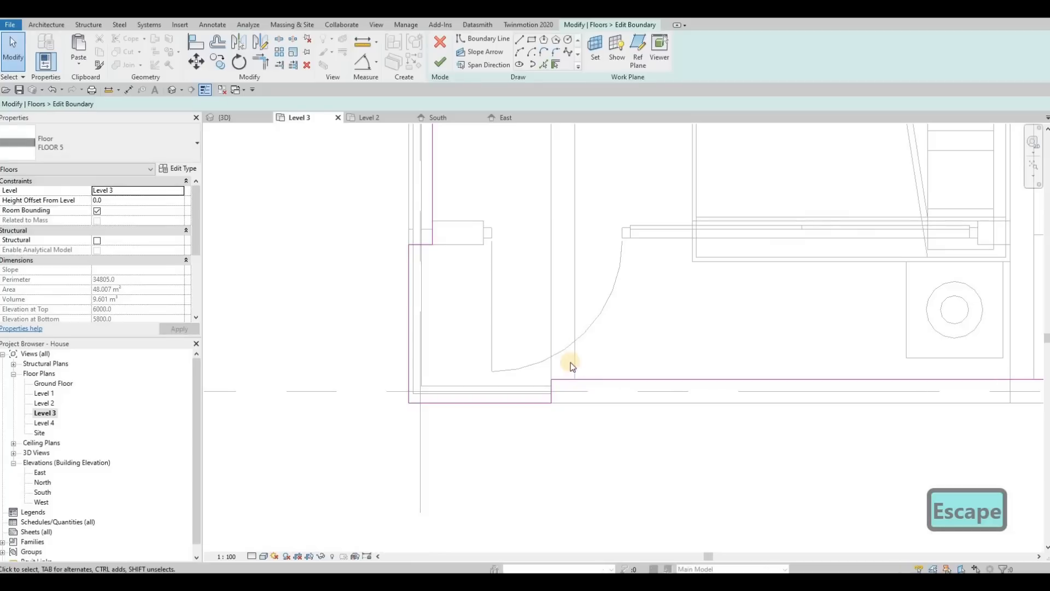
{"action": "scroll", "coordinate": [572, 363], "scroll_direction": "down", "scroll_amount": 1}
{"action": "middle_click_drag", "start_coordinate": [493, 200], "coordinate": [547, 295]}
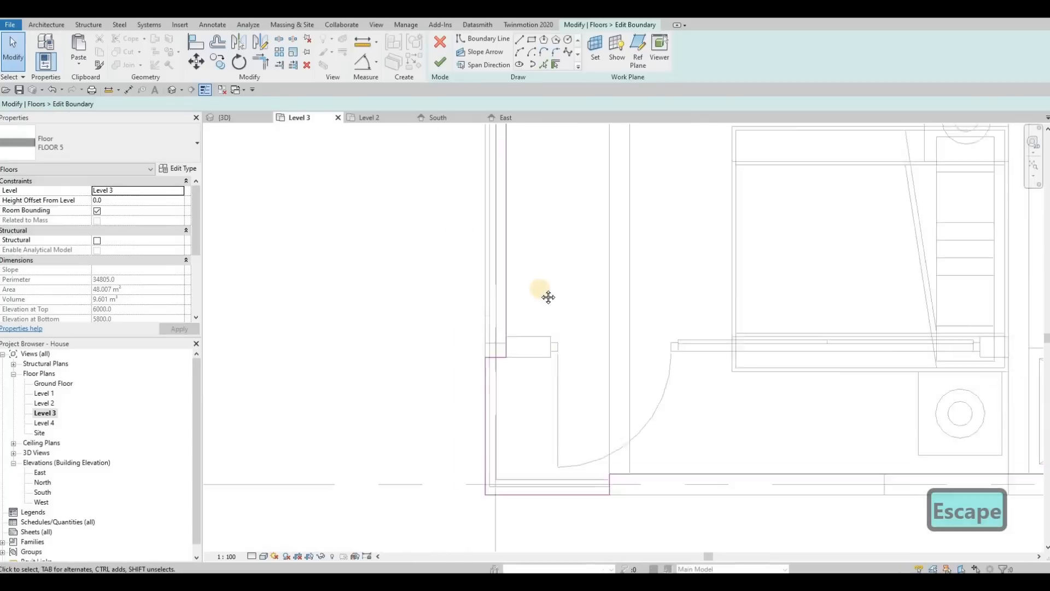
{"action": "scroll", "coordinate": [558, 372], "scroll_direction": "down", "scroll_amount": 6}
{"action": "middle_click_drag", "start_coordinate": [543, 367], "coordinate": [542, 385]}
{"action": "left_click", "coordinate": [542, 385]}
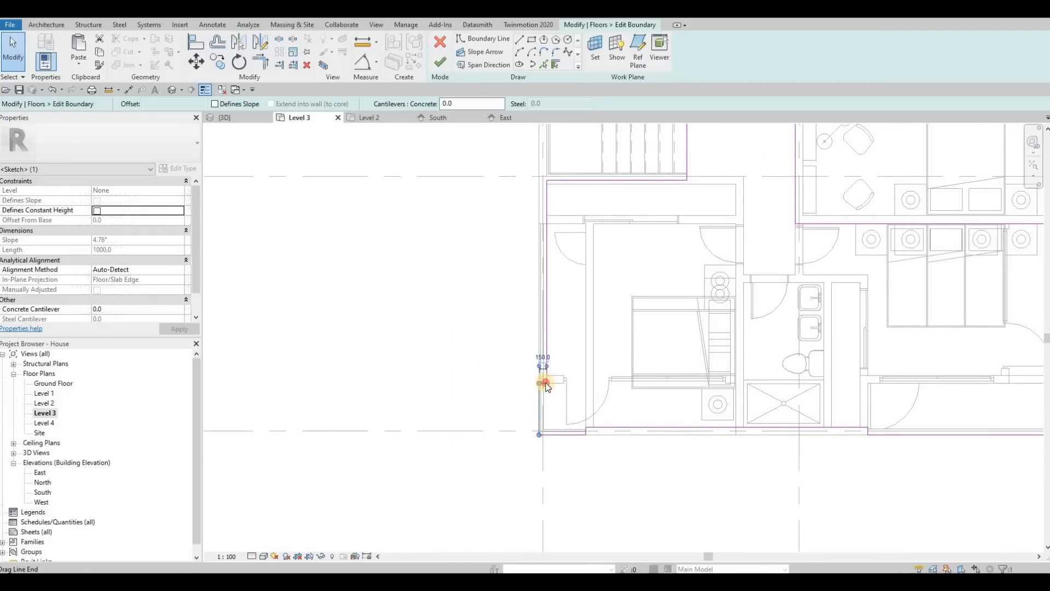
{"action": "scroll", "coordinate": [543, 383], "scroll_direction": "up", "scroll_amount": 2}
{"action": "key", "text": "Escape"}
{"action": "left_click", "coordinate": [543, 382]}
{"action": "scroll", "coordinate": [543, 381], "scroll_direction": "up", "scroll_amount": 1}
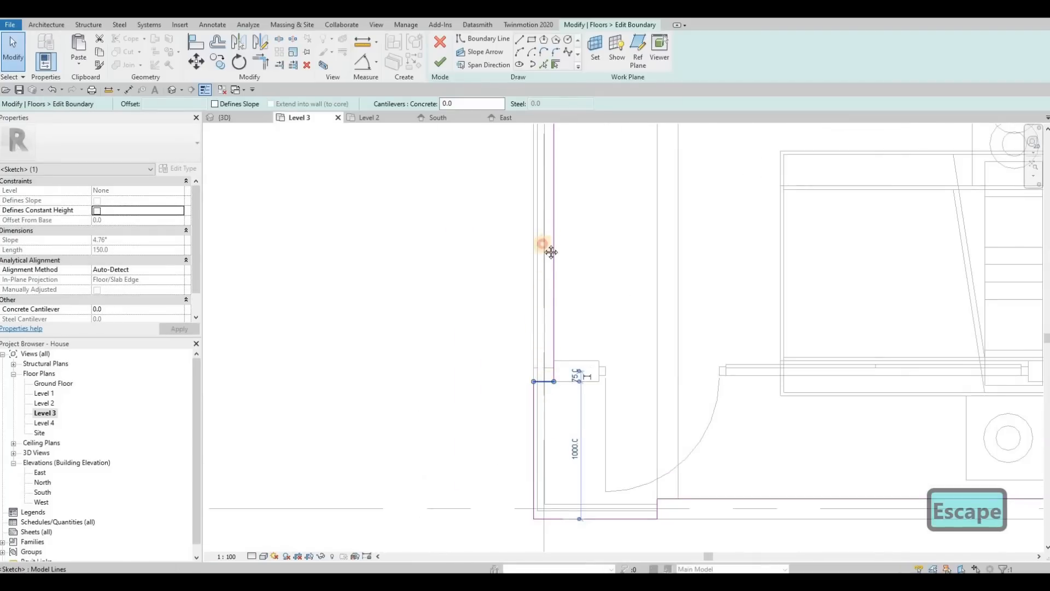
{"action": "scroll", "coordinate": [542, 244], "scroll_direction": "down", "scroll_amount": 3}
{"action": "left_click_drag", "start_coordinate": [542, 244], "coordinate": [534, 196]}
{"action": "middle_click_drag", "start_coordinate": [539, 162], "coordinate": [534, 195]}
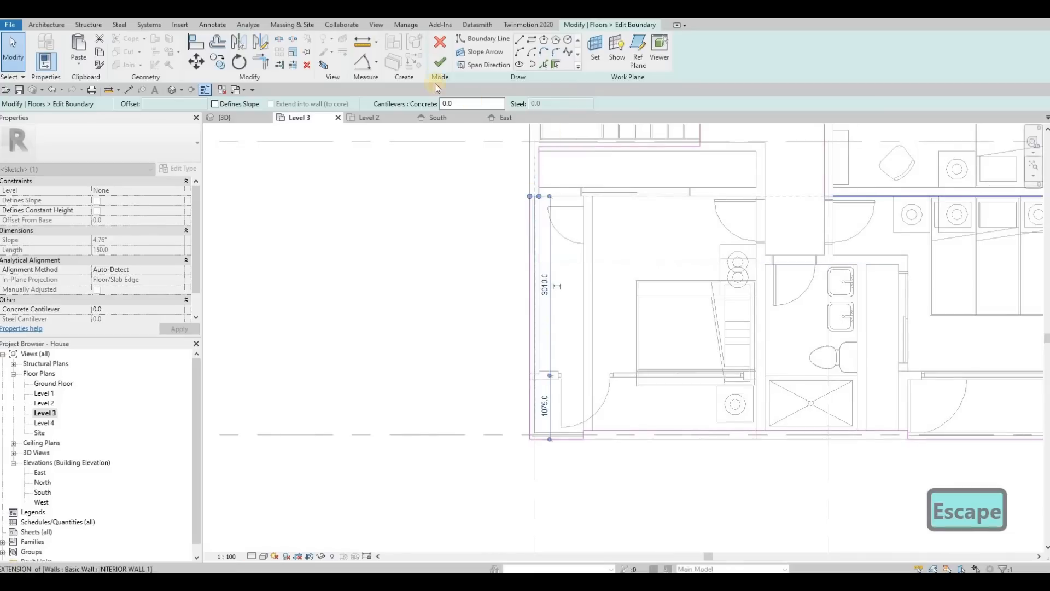
{"action": "left_click", "coordinate": [439, 62]}
{"action": "left_click", "coordinate": [228, 118]}
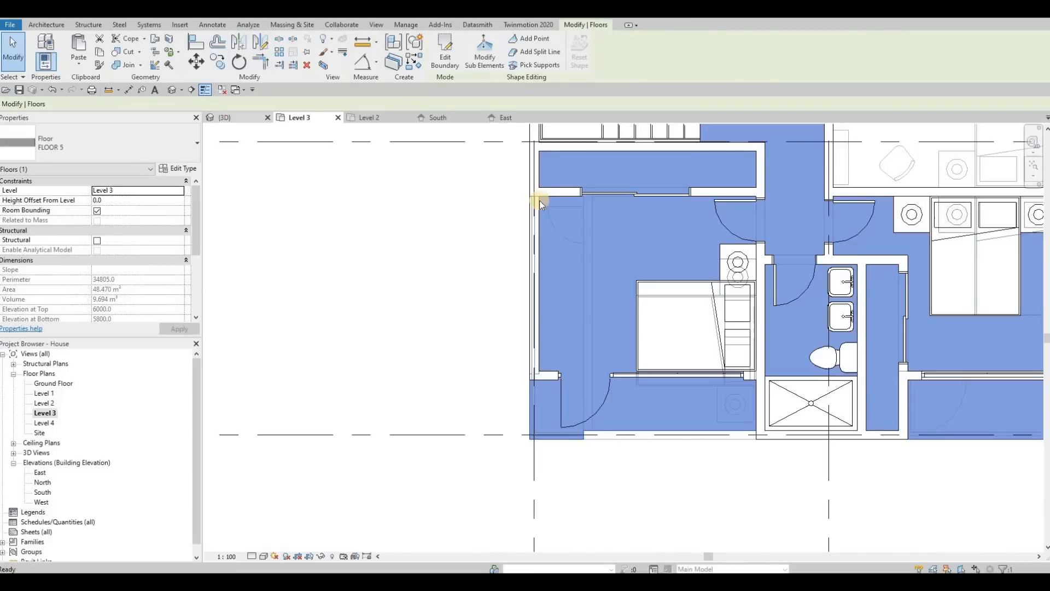
Orbit around the house in 3D to review the updated balcony floors and curtain walls.
{"action": "key", "text": "Escape"}
{"action": "middle_click_drag", "start_coordinate": [716, 241], "coordinate": [604, 261], "text": "shift"}
{"action": "middle_click_drag", "start_coordinate": [715, 265], "coordinate": [591, 263]}
{"action": "scroll", "coordinate": [574, 263], "scroll_direction": "down", "scroll_amount": 2}
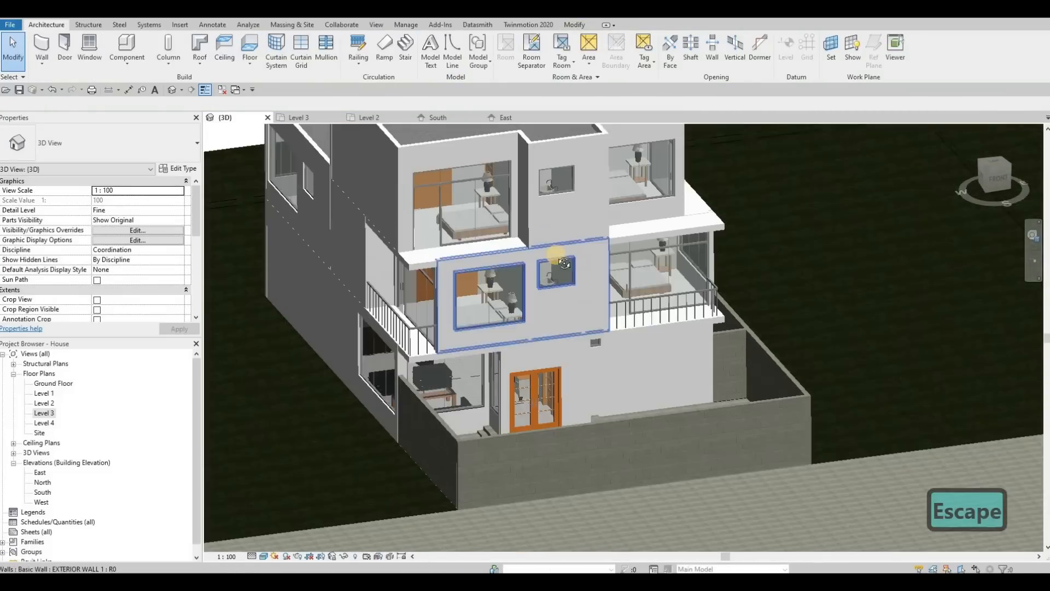
{"action": "middle_click_drag", "start_coordinate": [722, 290], "coordinate": [557, 282], "text": "shift"}
{"action": "scroll", "coordinate": [557, 282], "scroll_direction": "down", "scroll_amount": 1}
{"action": "middle_click_drag", "start_coordinate": [657, 273], "coordinate": [598, 277], "text": "shift"}
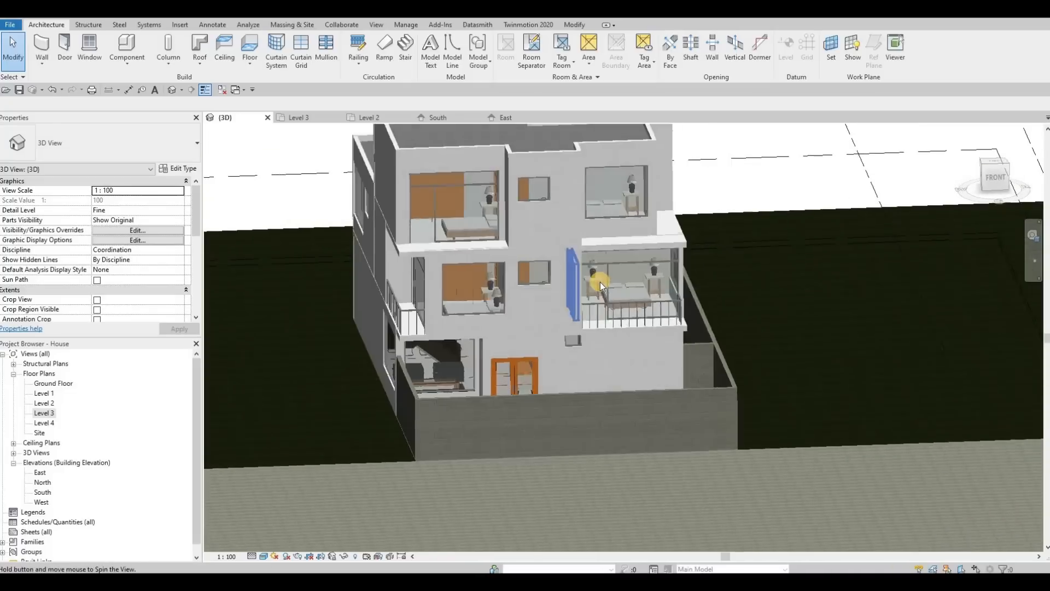
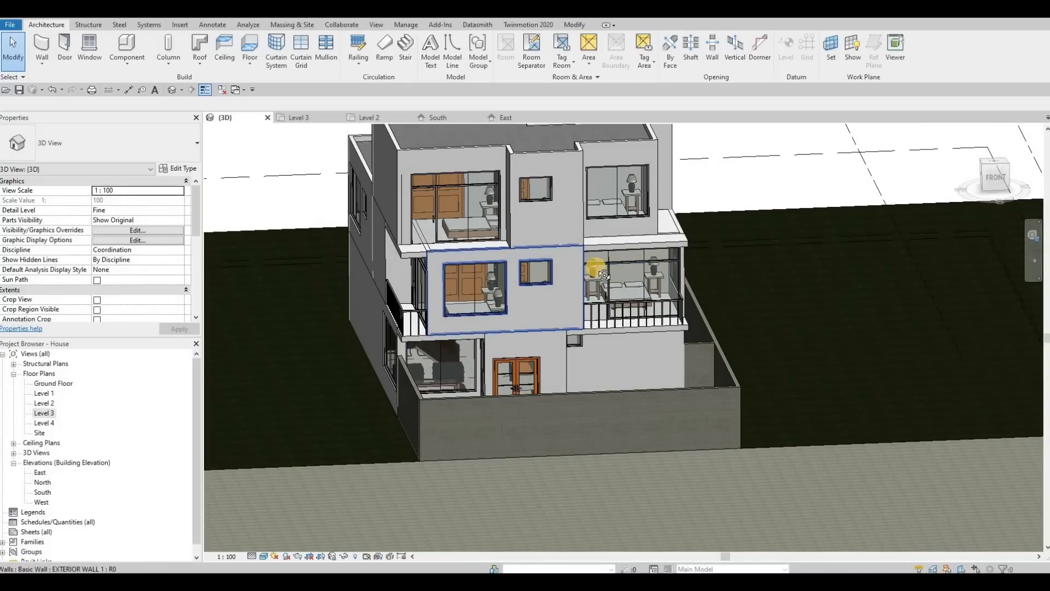
Open the Level 2 floor plan and examine the front wall of Bedroom 3 and the bathroom.
{"action": "middle_click_drag", "start_coordinate": [604, 275], "coordinate": [603, 287], "text": "shift"}
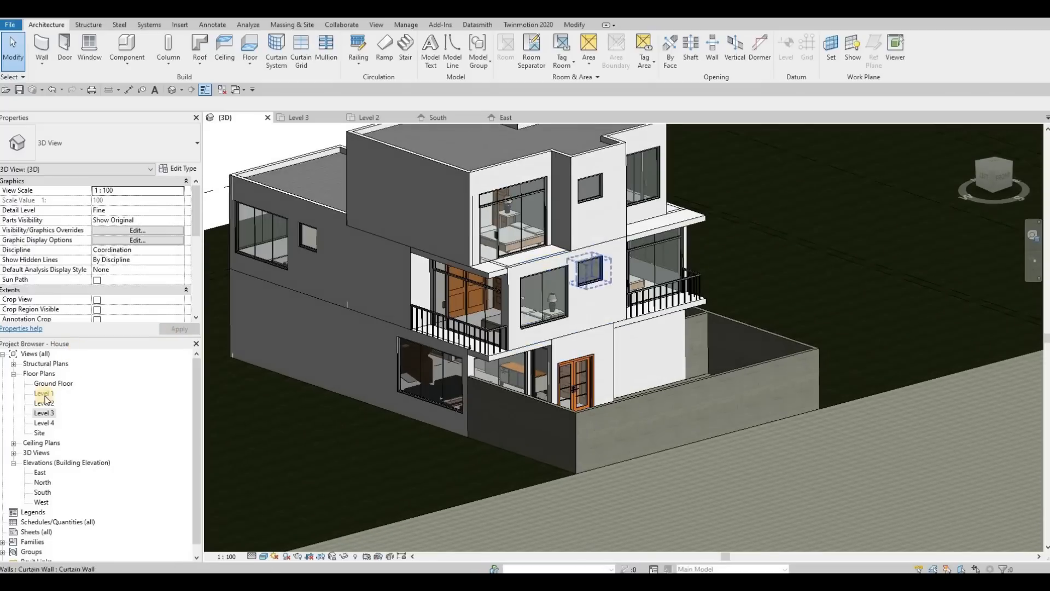
{"action": "double_click", "coordinate": [46, 405]}
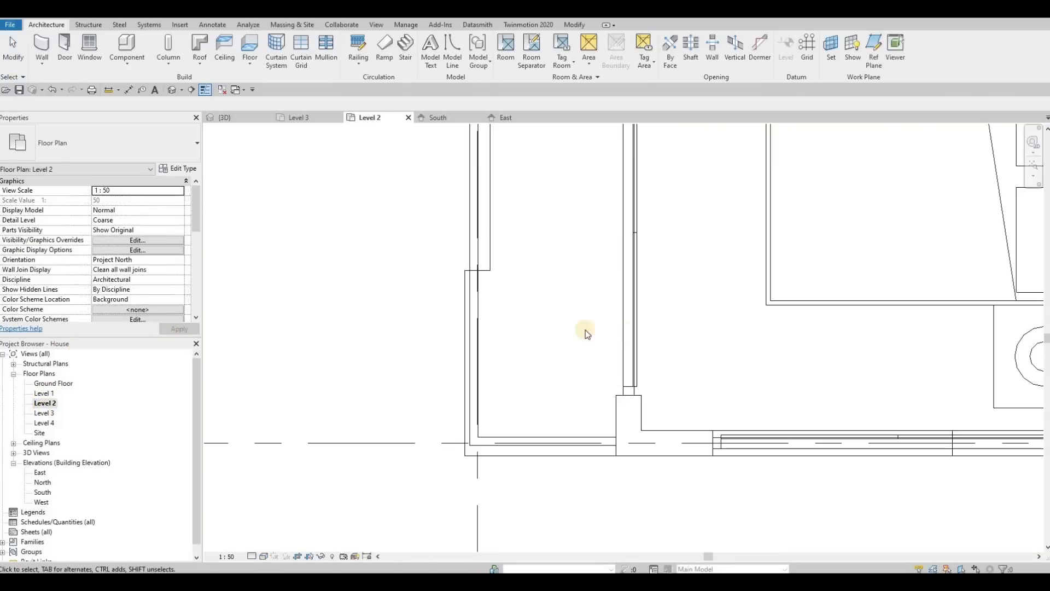
{"action": "scroll", "coordinate": [569, 328], "scroll_direction": "down", "scroll_amount": 4}
{"action": "middle_click_drag", "start_coordinate": [585, 323], "coordinate": [503, 314]}
{"action": "middle_click_drag", "start_coordinate": [610, 334], "coordinate": [600, 339]}
{"action": "scroll", "coordinate": [617, 341], "scroll_direction": "down", "scroll_amount": 1}
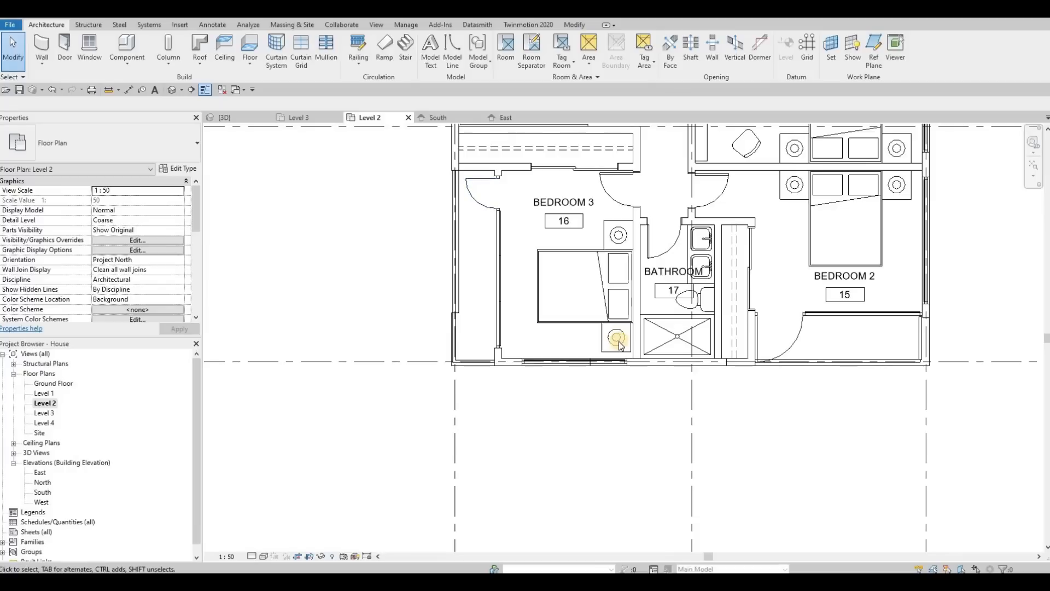
{"action": "scroll", "coordinate": [595, 345], "scroll_direction": "up", "scroll_amount": 4}
{"action": "scroll", "coordinate": [580, 343], "scroll_direction": "down", "scroll_amount": 3}
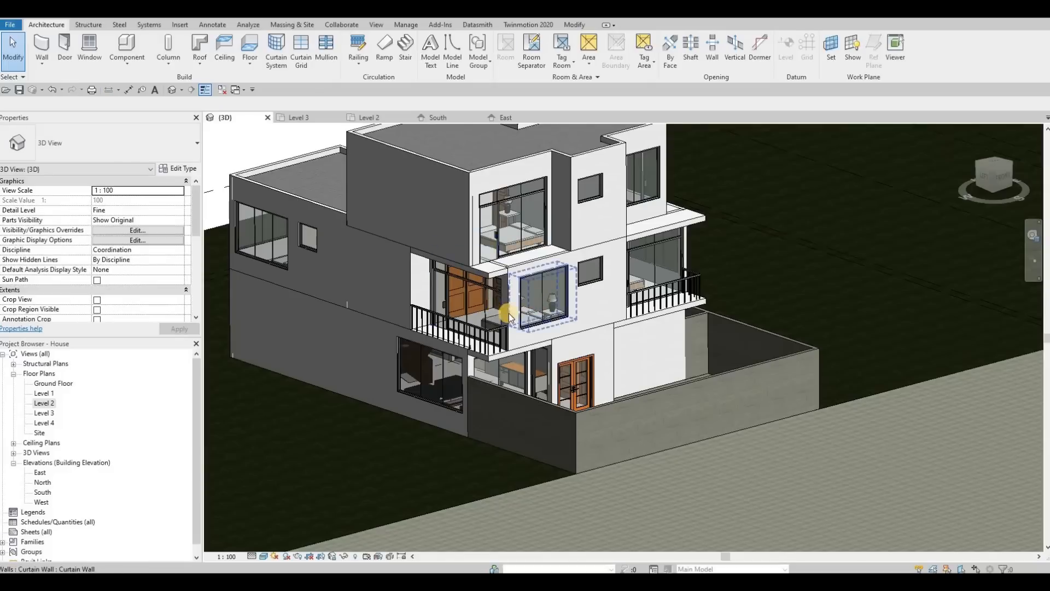
Orbit the 3D view to inspect the Level 2 front wall windows, then return to the Level 2 plan.
{"action": "middle_click_drag", "start_coordinate": [509, 313], "coordinate": [534, 327], "text": "shift"}
{"action": "scroll", "coordinate": [534, 322], "scroll_direction": "up", "scroll_amount": 3}
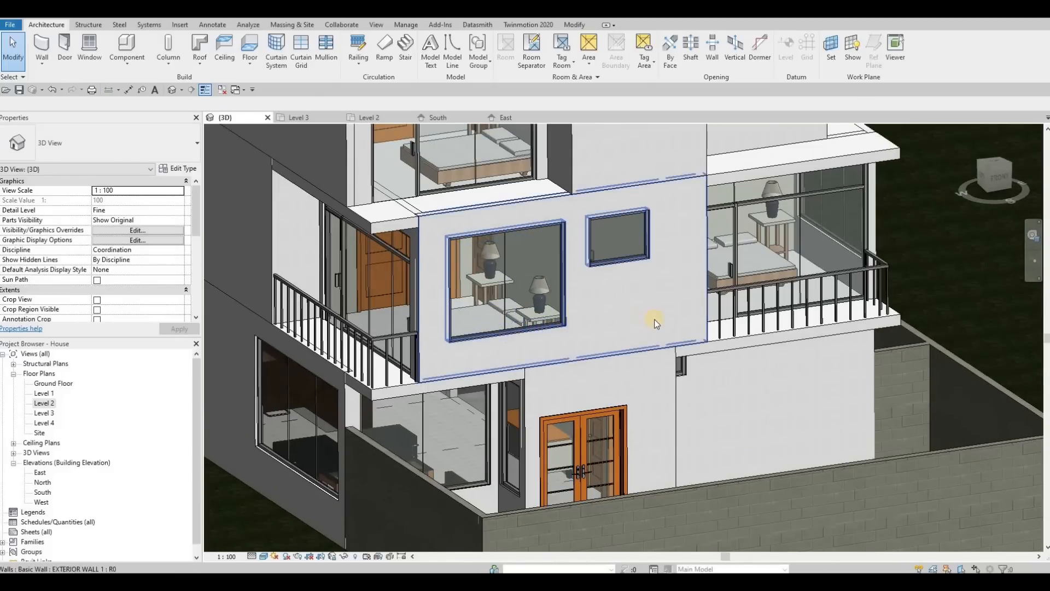
{"action": "middle_click_drag", "start_coordinate": [654, 320], "coordinate": [641, 346], "text": "shift"}
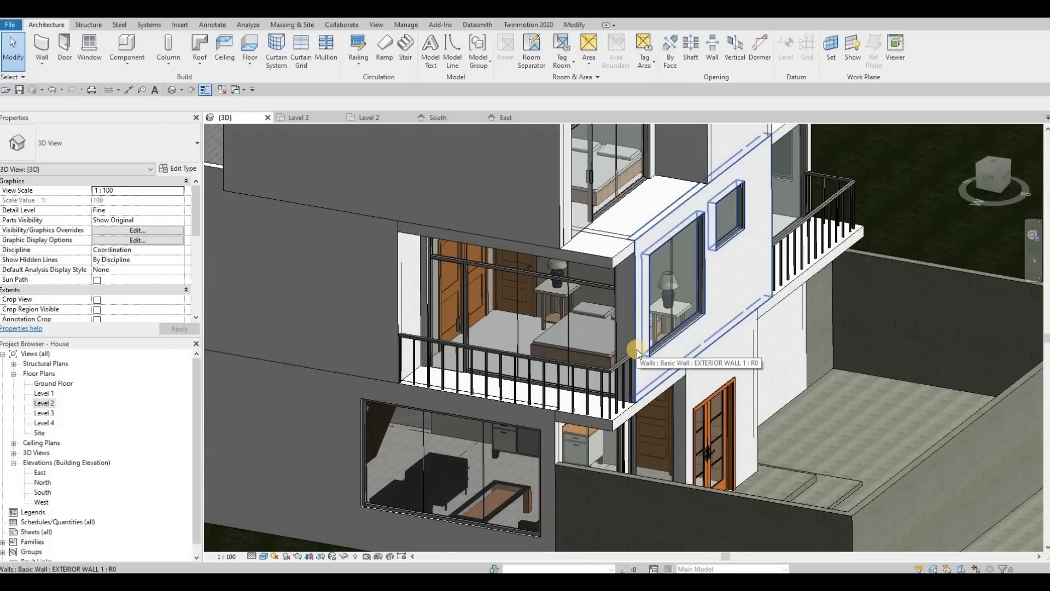
{"action": "middle_click_drag", "start_coordinate": [605, 363], "coordinate": [656, 328], "text": "shift"}
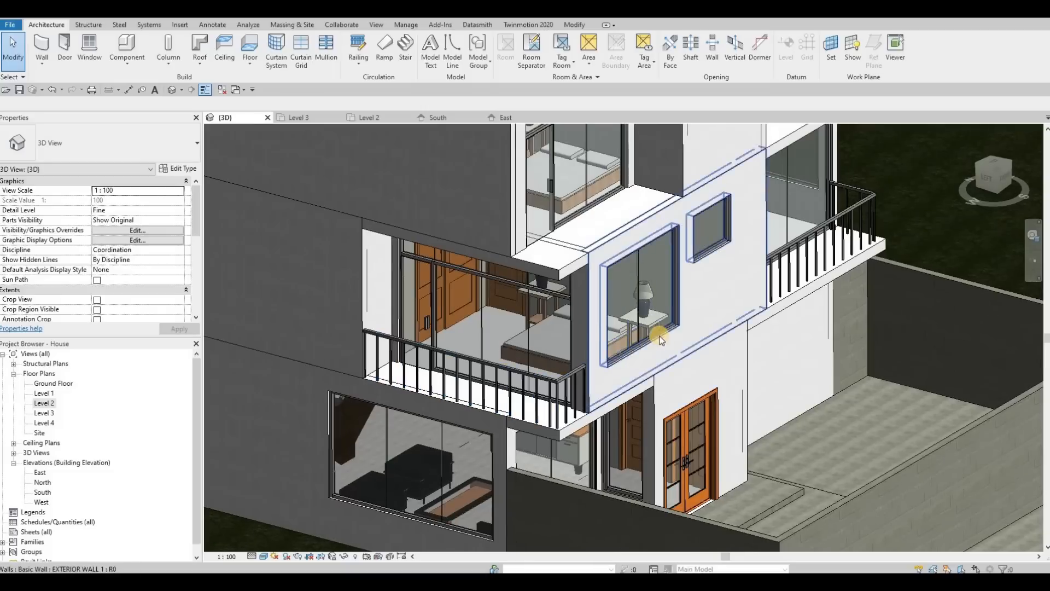
{"action": "double_click", "coordinate": [53, 405]}
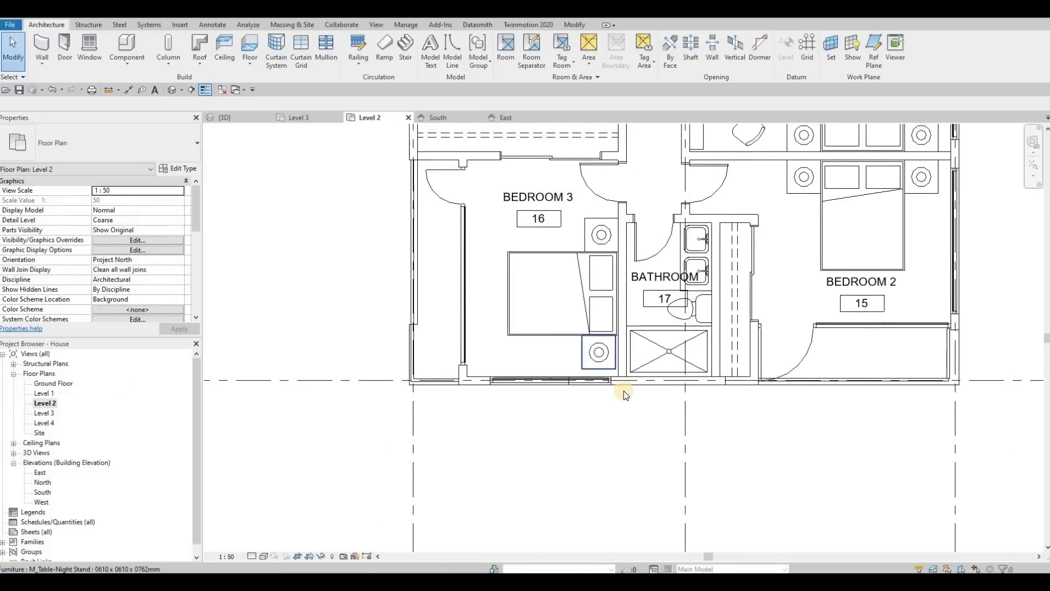
{"action": "scroll", "coordinate": [623, 390], "scroll_direction": "up", "scroll_amount": 2}
{"action": "left_click", "coordinate": [629, 388]}
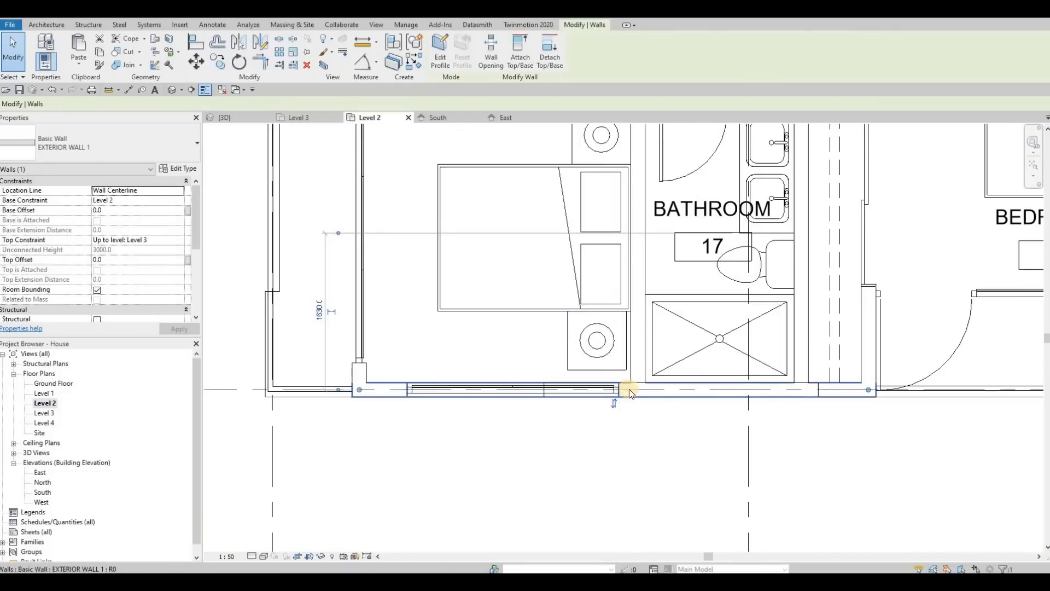
{"action": "key", "text": "Escape"}
{"action": "left_click", "coordinate": [797, 391]}
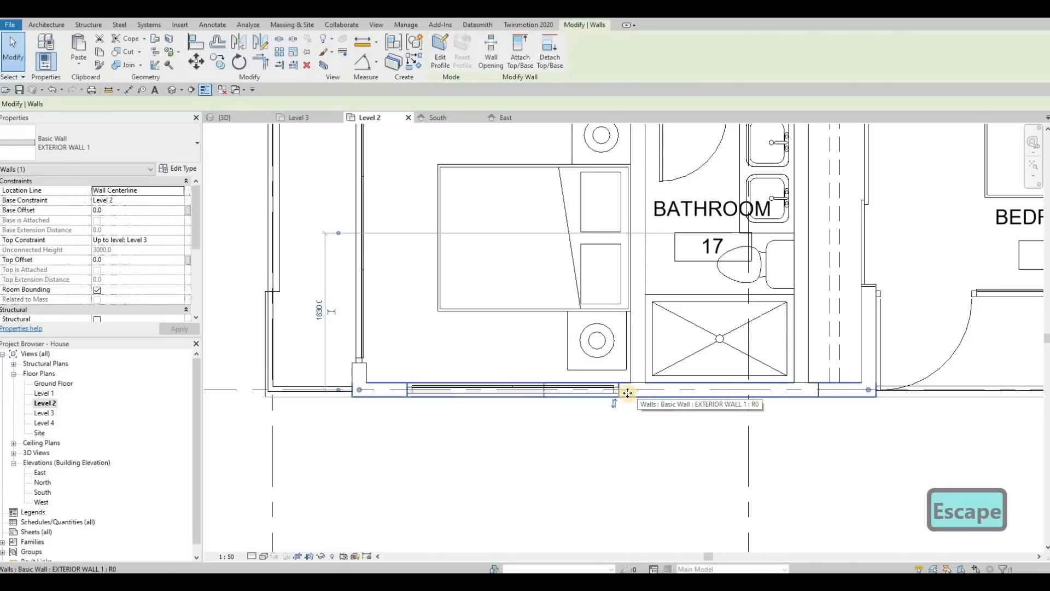
{"action": "key", "text": "s"}
{"action": "key", "text": "l"}
{"action": "scroll", "coordinate": [618, 391], "scroll_direction": "up", "scroll_amount": 2}
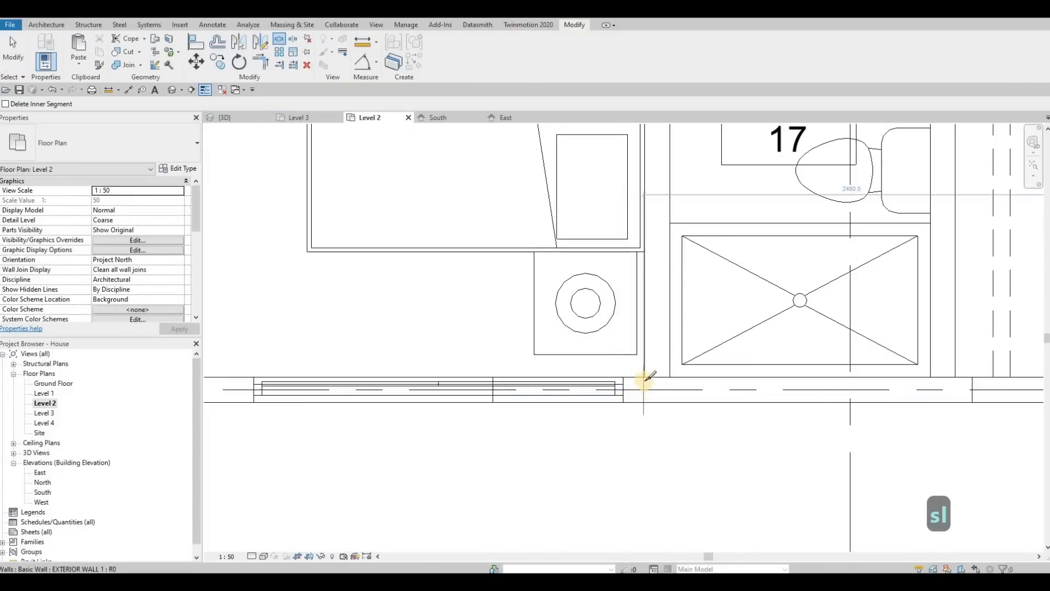
{"action": "scroll", "coordinate": [647, 372], "scroll_direction": "up", "scroll_amount": 2}
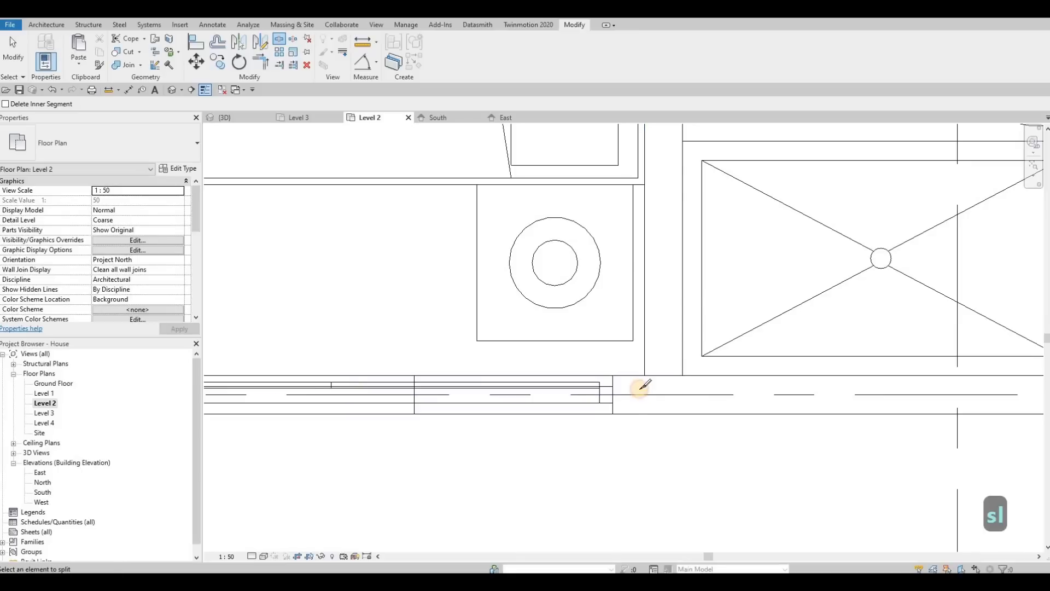
{"action": "scroll", "coordinate": [609, 386], "scroll_direction": "down", "scroll_amount": 3}
{"action": "key", "text": "Escape"}
{"action": "key", "text": "Escape"}
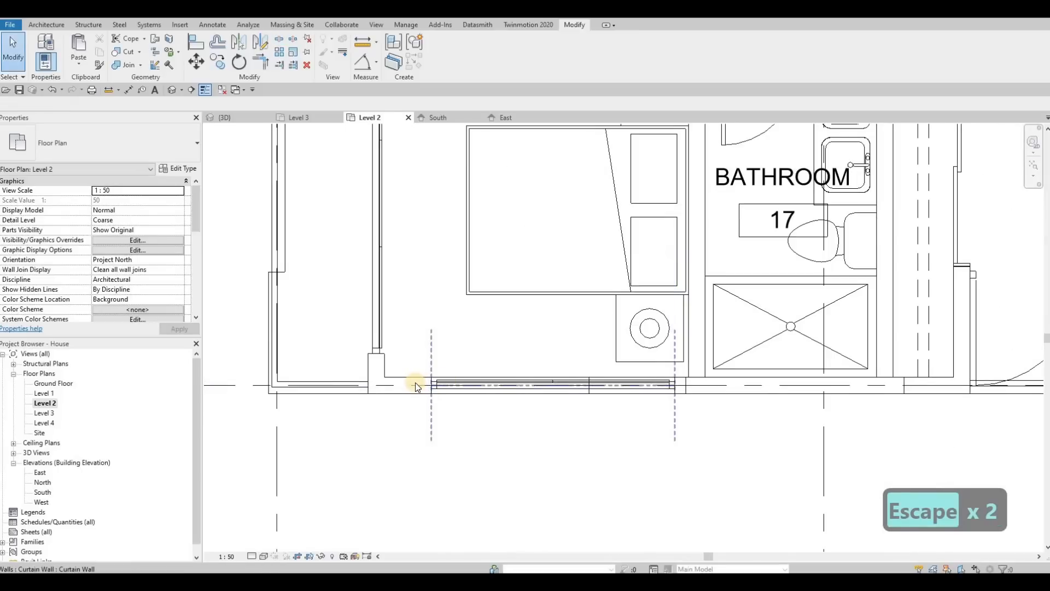
Try shifting the front exterior wall and its curtain wall inward, then undo the changes.
{"action": "left_click_drag", "start_coordinate": [417, 383], "coordinate": [421, 357]}
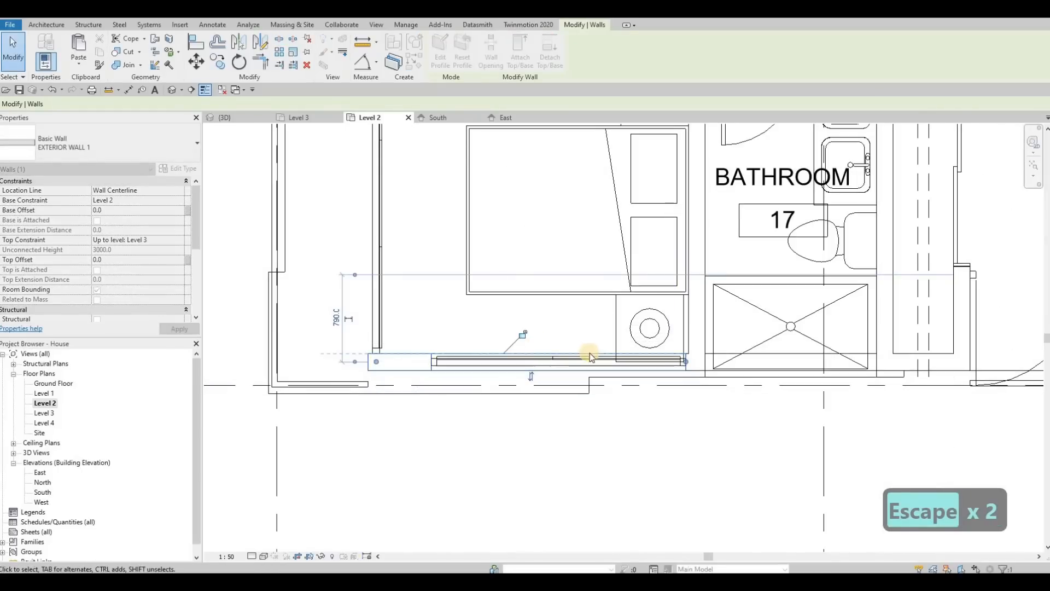
{"action": "middle_click_drag", "start_coordinate": [632, 331], "coordinate": [570, 307]}
{"action": "key", "text": "Escape"}
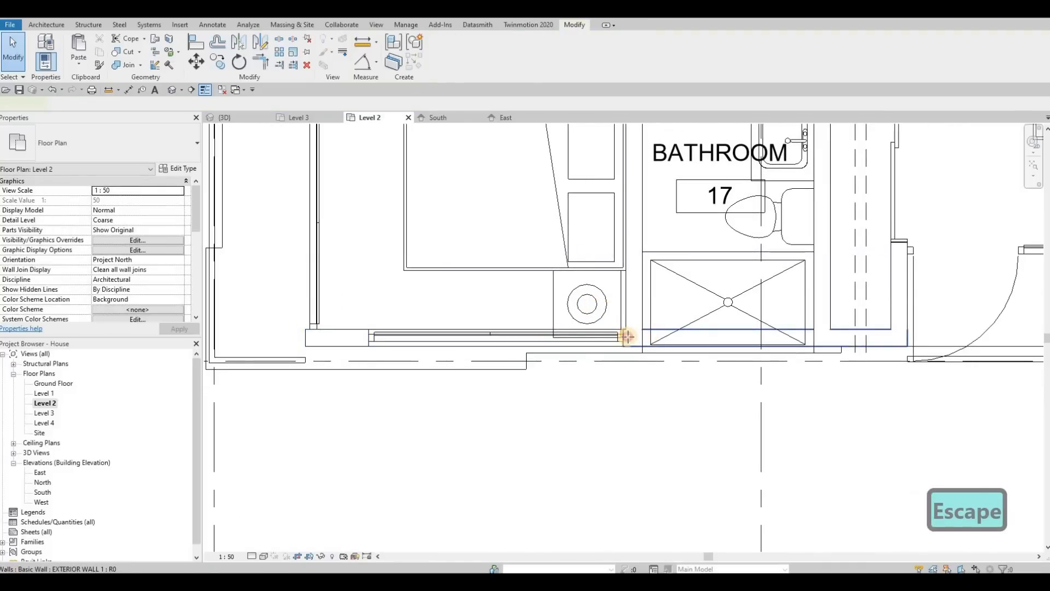
{"action": "left_click", "coordinate": [629, 336]}
{"action": "key", "text": "Escape"}
{"action": "left_click", "coordinate": [630, 339]}
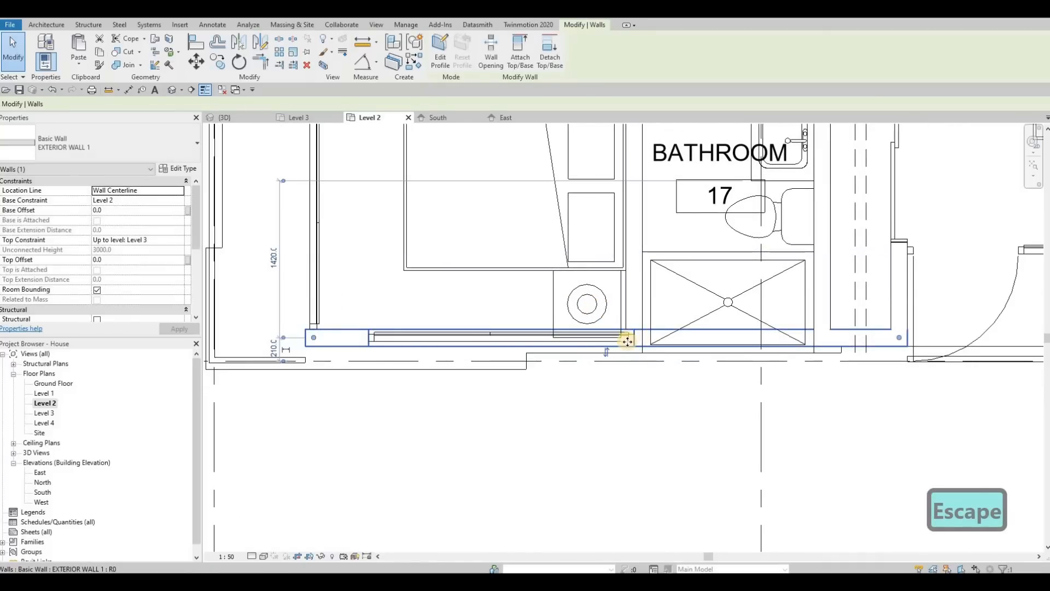
{"action": "key", "text": "ctrl+z"}
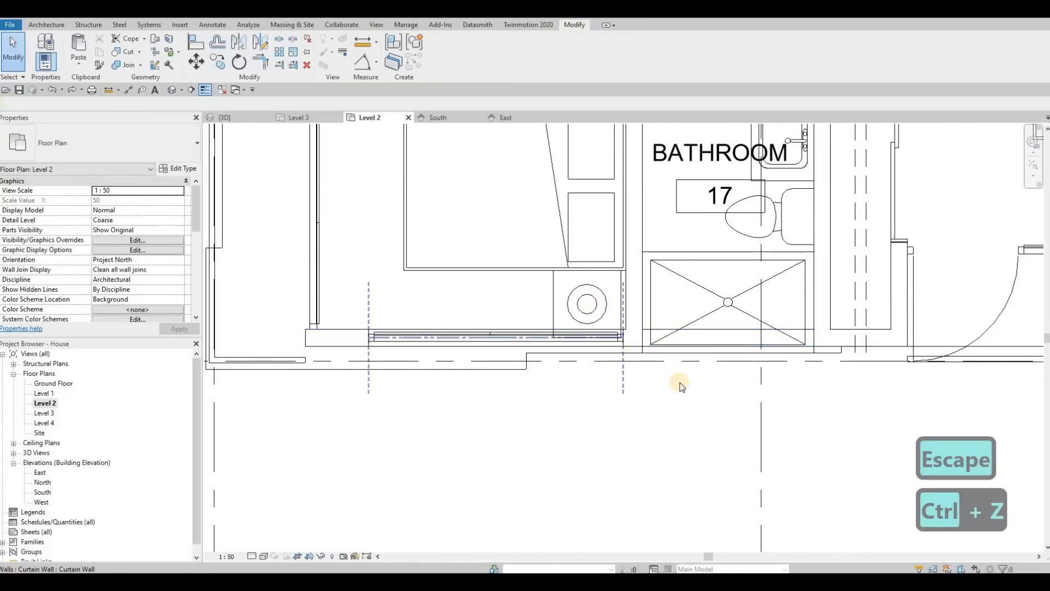
{"action": "key", "text": "ctrl+z"}
{"action": "key", "text": "ctrl+z"}
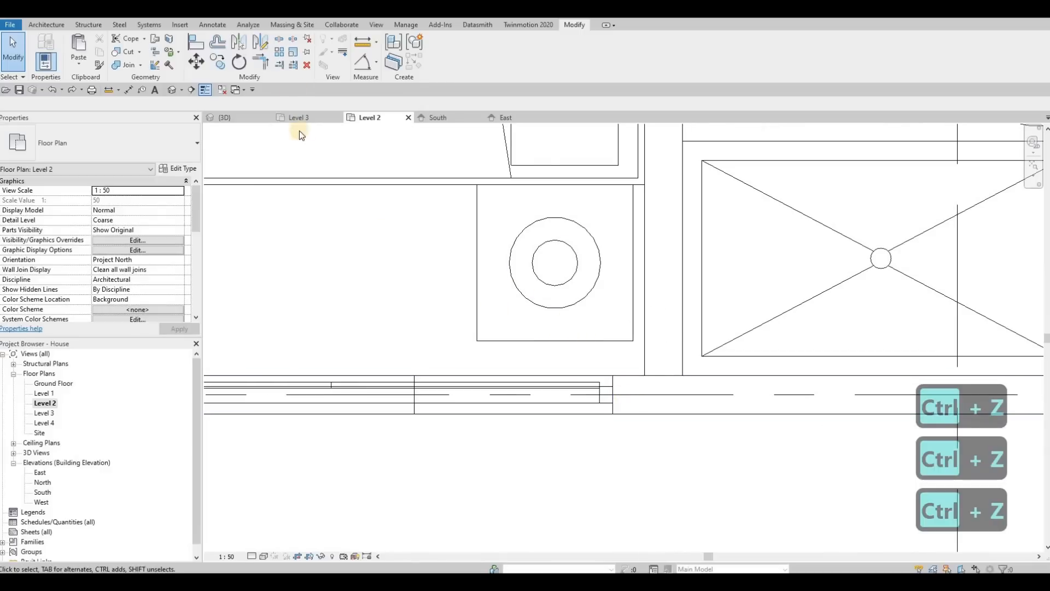
Split the front exterior wall with a gap at the curtain wall's right end.
{"action": "left_click", "coordinate": [293, 39]}
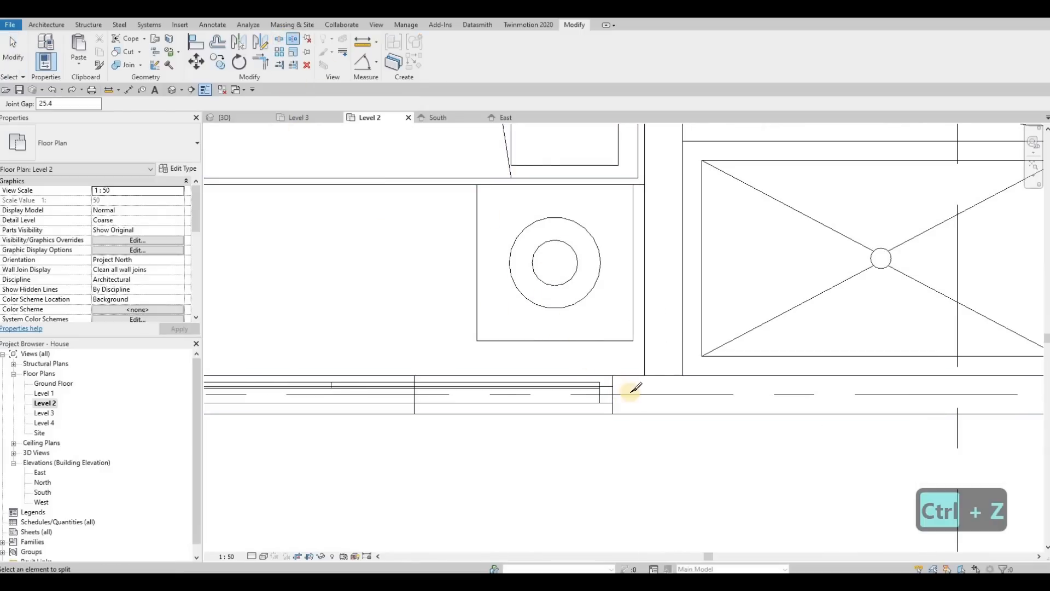
{"action": "left_click", "coordinate": [626, 348]}
{"action": "scroll", "coordinate": [617, 359], "scroll_direction": "down", "scroll_amount": 2}
{"action": "key", "text": "Escape"}
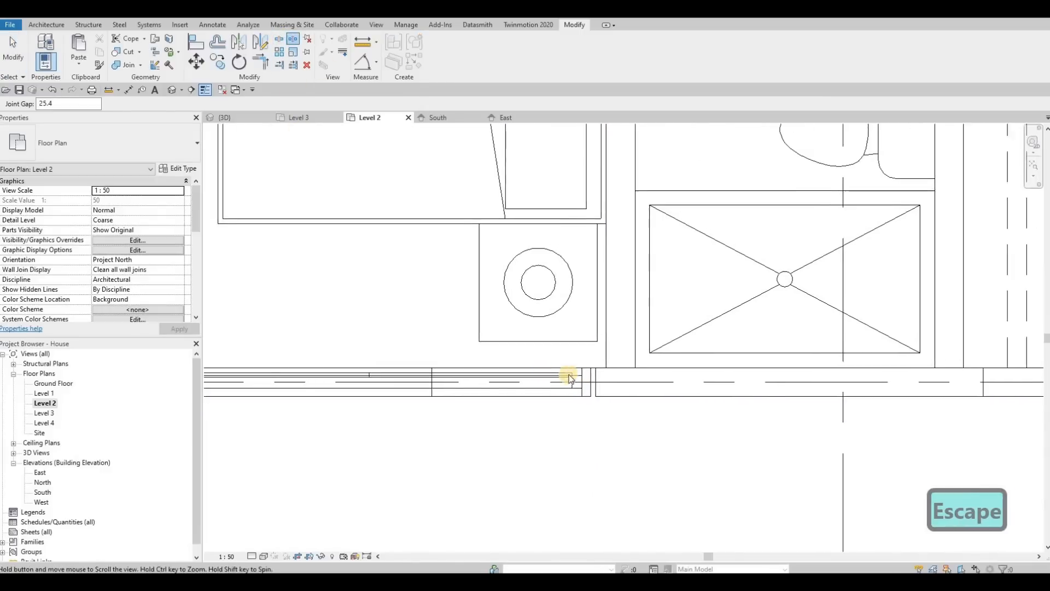
{"action": "key", "text": "Escape"}
Try moving the split wall segment inward, then undo the move.
{"action": "left_click", "coordinate": [245, 375]}
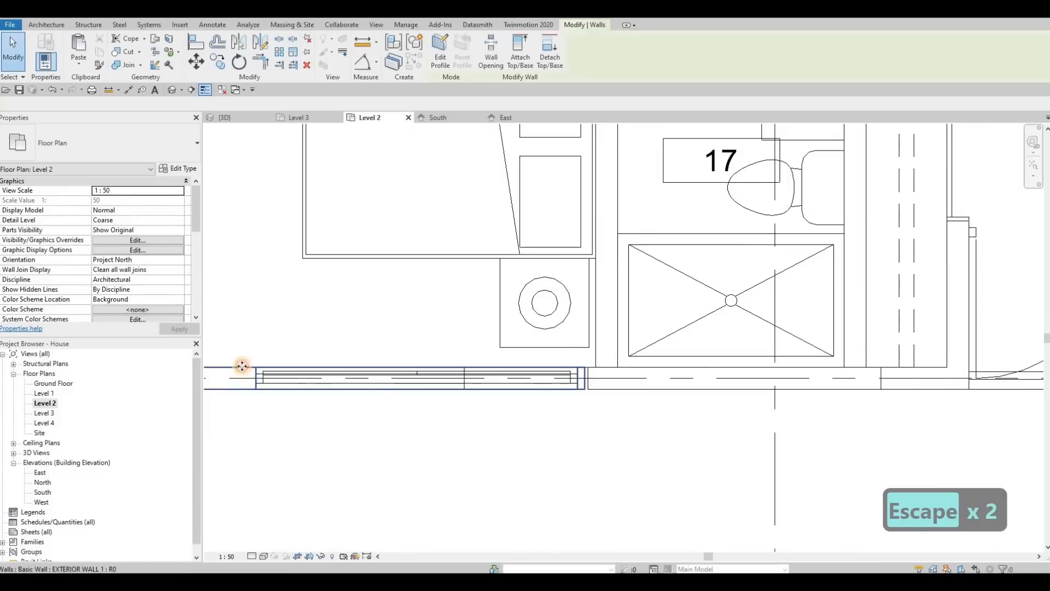
{"action": "left_click_drag", "start_coordinate": [245, 375], "coordinate": [276, 341]}
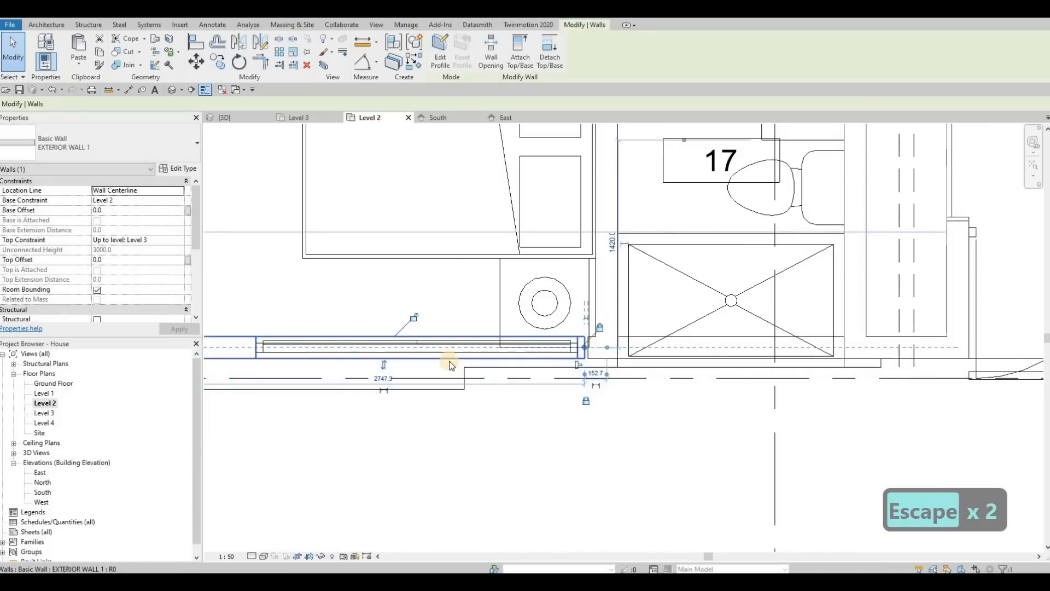
{"action": "key", "text": "ctrl+z"}
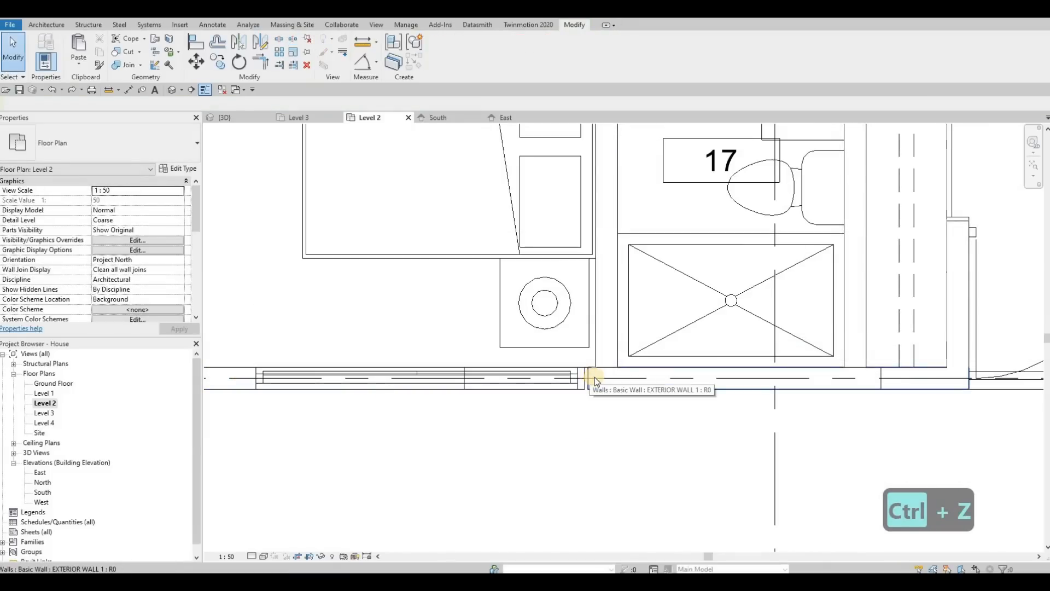
{"action": "key", "text": "Escape"}
{"action": "key", "text": "Escape"}
{"action": "scroll", "coordinate": [621, 369], "scroll_direction": "down", "scroll_amount": 1}
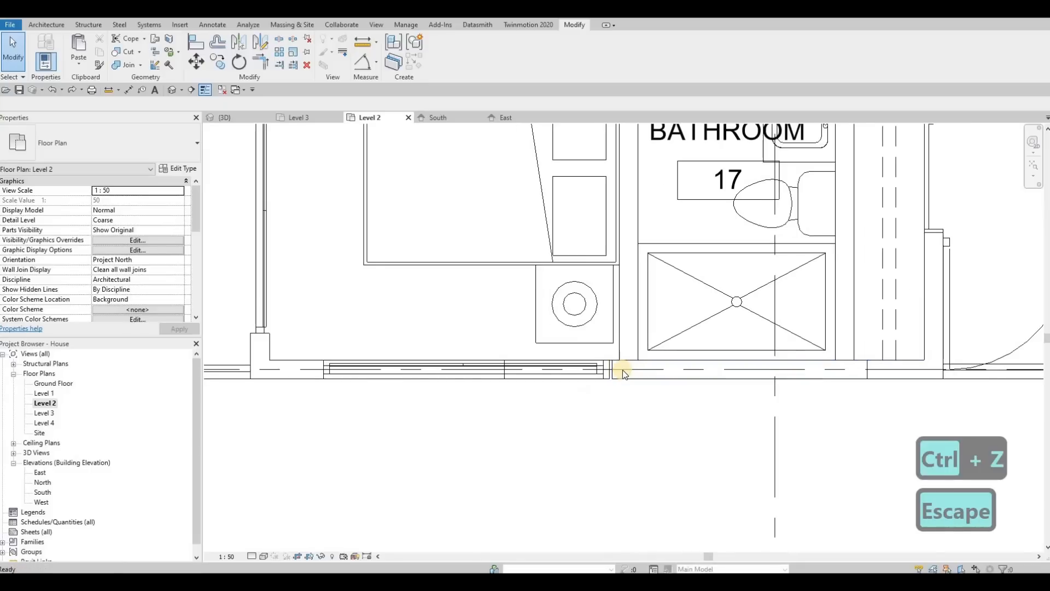
Undo the wall split and recent edits to restore the original front exterior wall.
{"action": "key", "text": "t"}
{"action": "key", "text": "r"}
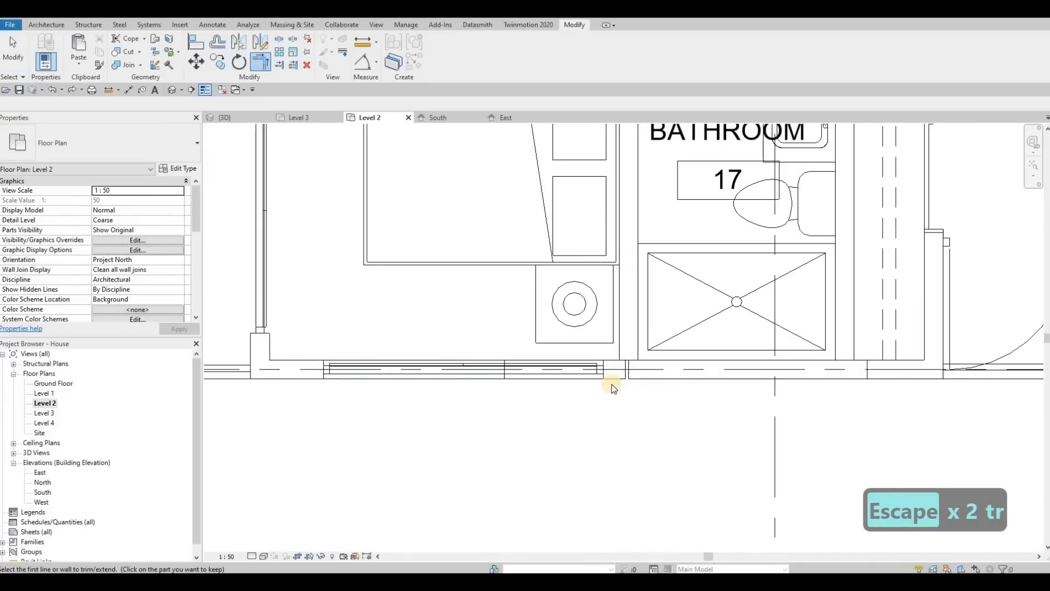
{"action": "key", "text": "Escape"}
{"action": "left_click", "coordinate": [626, 370]}
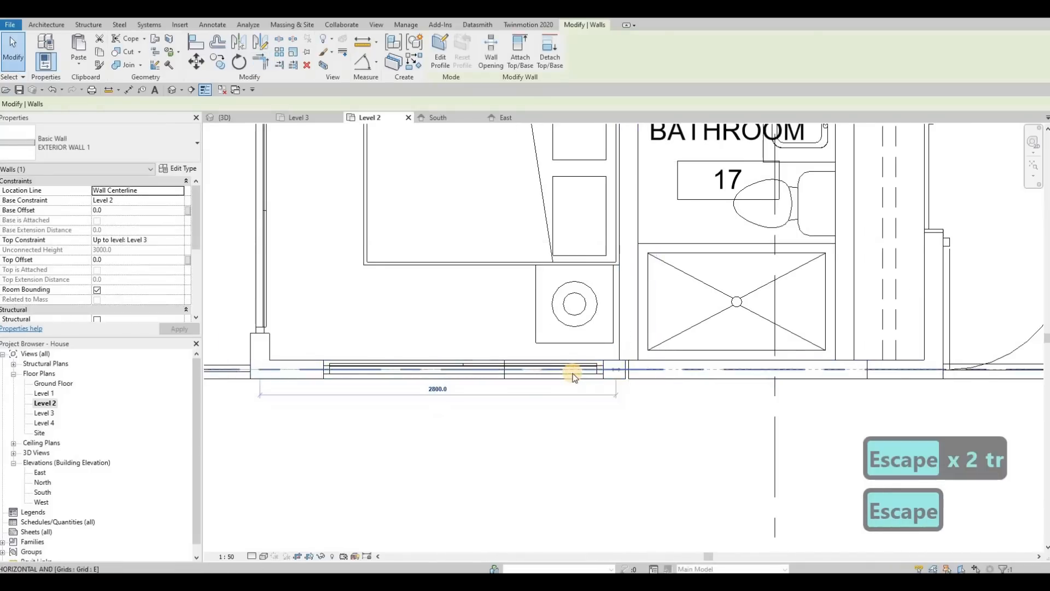
{"action": "key", "text": "Escape"}
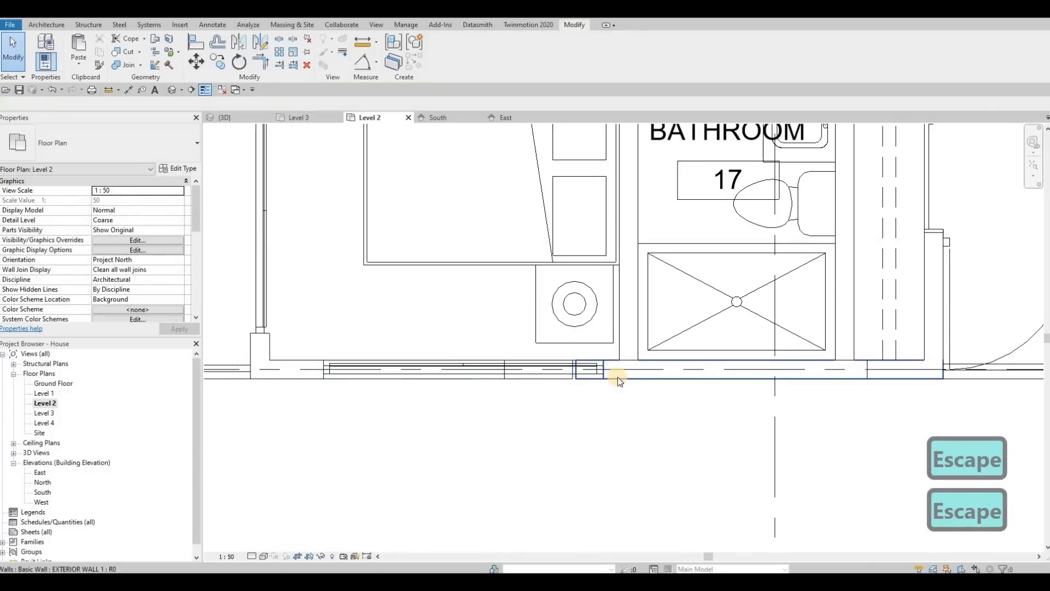
{"action": "key", "text": "ctrl+z"}
{"action": "key", "text": "ctrl+z"}
{"action": "key", "text": "ctrl+z"}
{"action": "scroll", "coordinate": [612, 374], "scroll_direction": "up", "scroll_amount": 2}
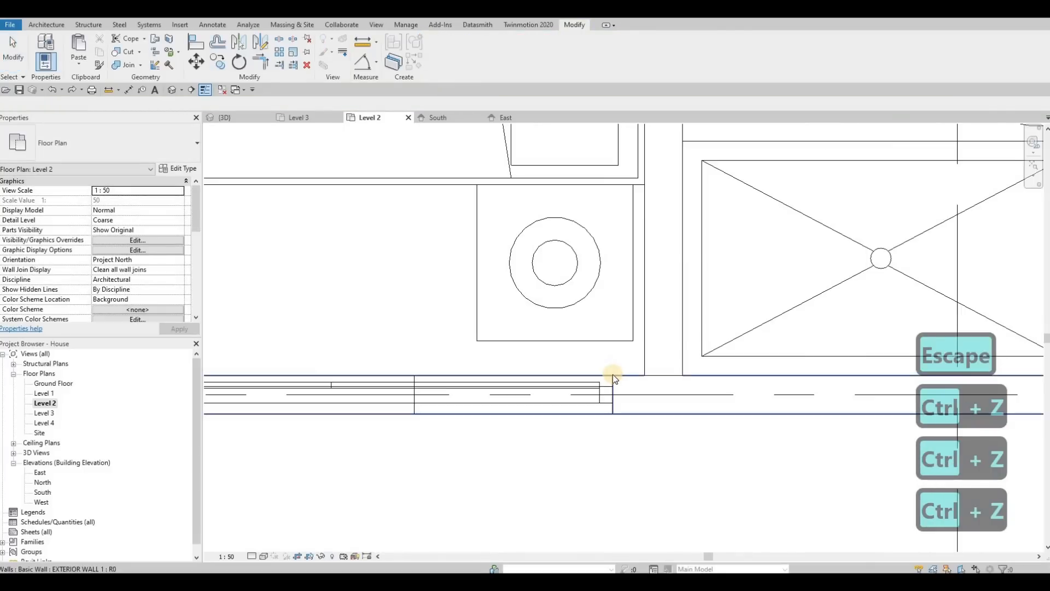
{"action": "scroll", "coordinate": [624, 382], "scroll_direction": "down", "scroll_amount": 4}
Trim the front exterior wall with Trim/Extend and release the embedded curtain wall.
{"action": "left_click", "coordinate": [400, 382]}
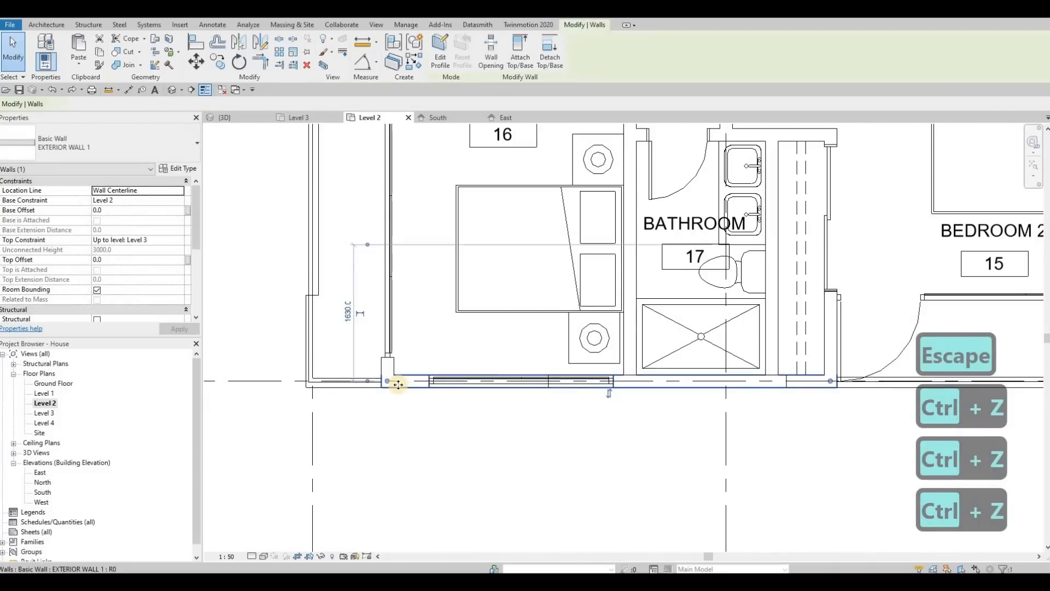
{"action": "key", "text": "t"}
{"action": "key", "text": "r"}
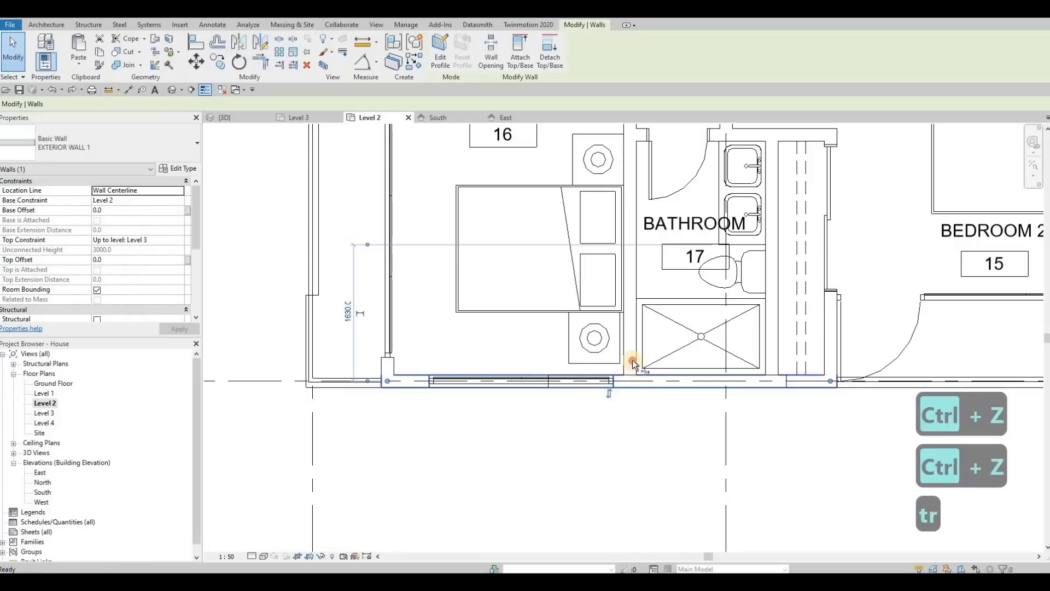
{"action": "left_click", "coordinate": [642, 381]}
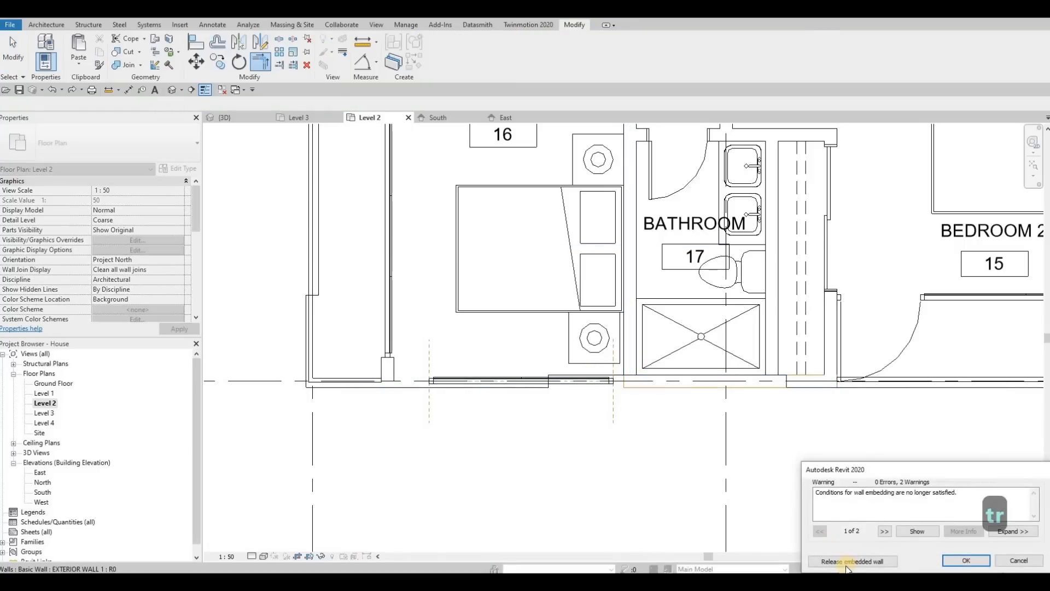
{"action": "left_click", "coordinate": [563, 414]}
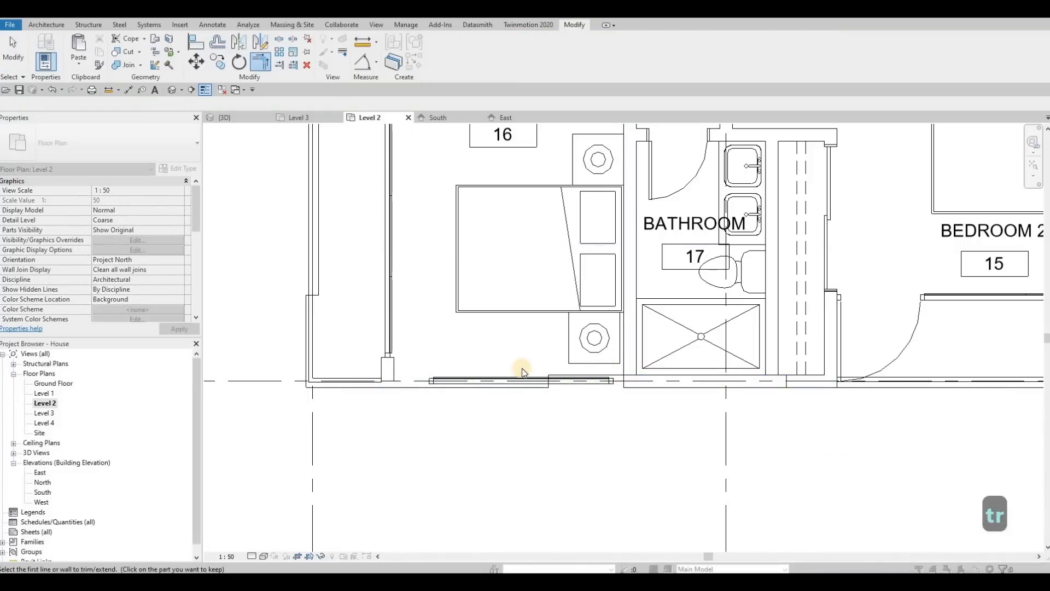
Delete the Level 2 curtain wall from Bedroom 3's front wall.
{"action": "middle_click_drag", "start_coordinate": [508, 381], "coordinate": [510, 362]}
{"action": "key", "text": "Escape"}
{"action": "left_click", "coordinate": [510, 362]}
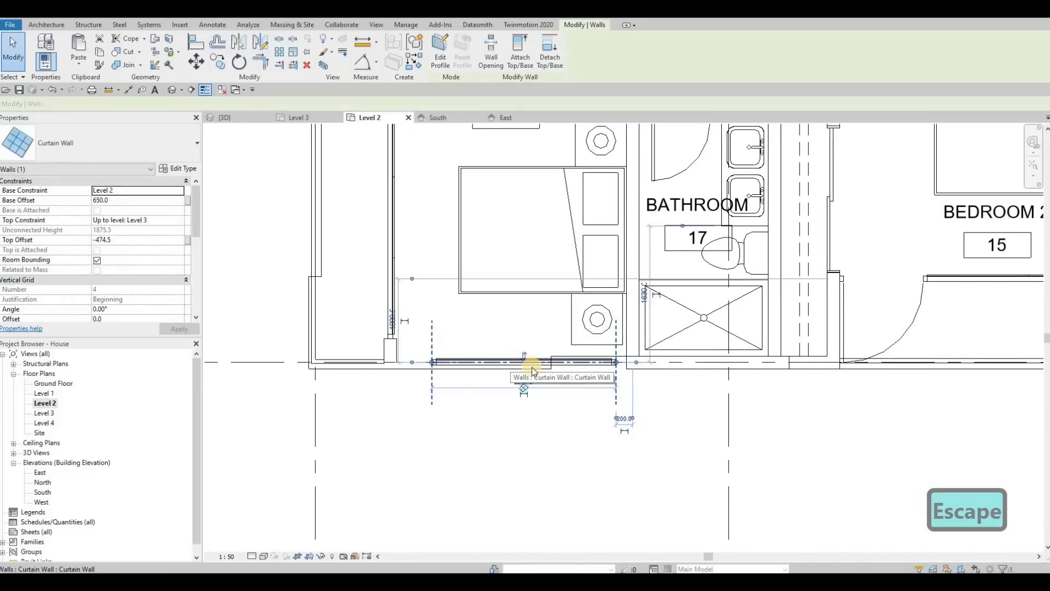
{"action": "key", "text": "Delete"}
{"action": "key", "text": "Escape"}
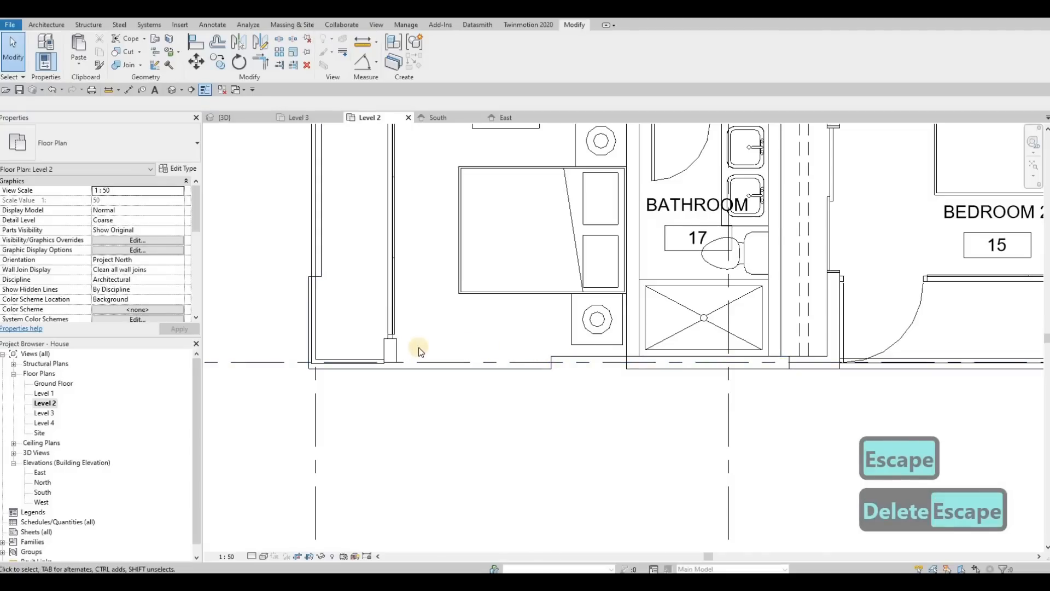
{"action": "middle_click_drag", "start_coordinate": [395, 347], "coordinate": [473, 389]}
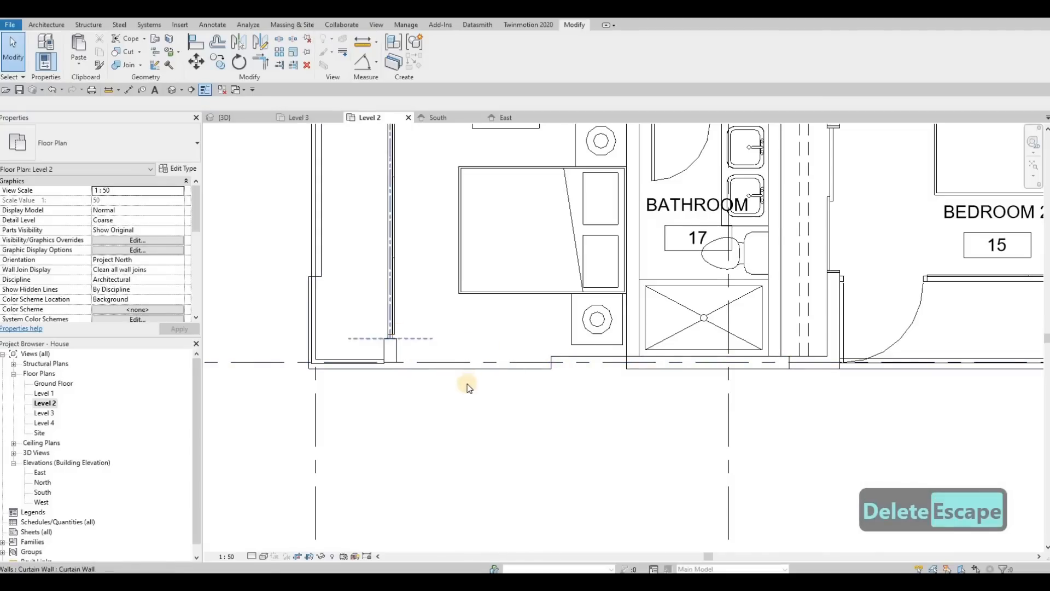
Draw a new exterior wall about 2200 mm long across Bedroom 3's front on Level 2, matching the existing exterior wall type.
{"action": "scroll", "coordinate": [470, 386], "scroll_direction": "down", "scroll_amount": 1}
{"action": "left_click", "coordinate": [470, 384]}
{"action": "left_click_drag", "start_coordinate": [474, 386], "coordinate": [475, 375]}
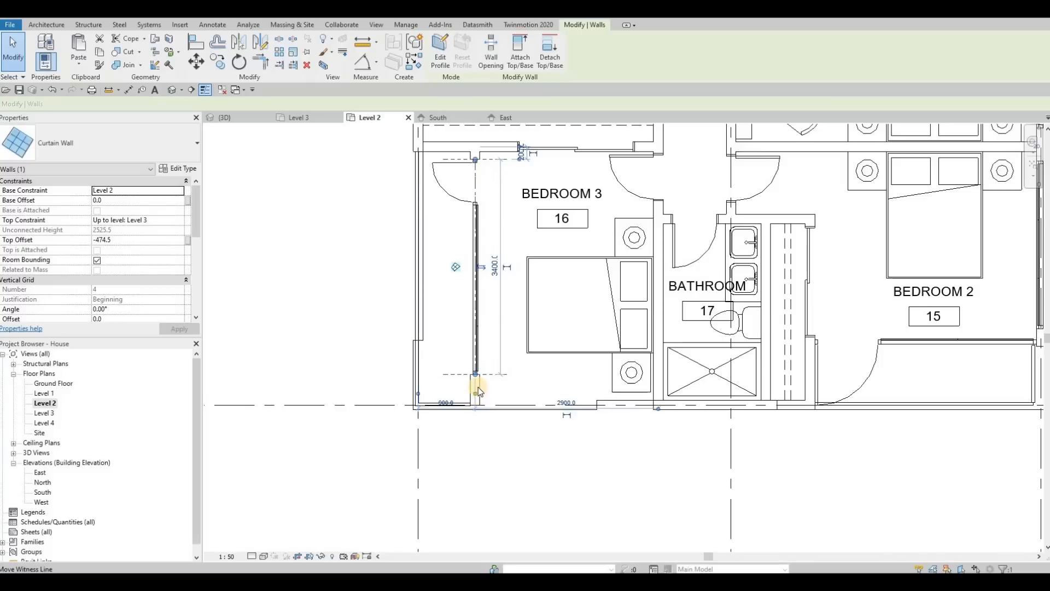
{"action": "left_click", "coordinate": [653, 403]}
{"action": "key", "text": "c"}
{"action": "key", "text": "s"}
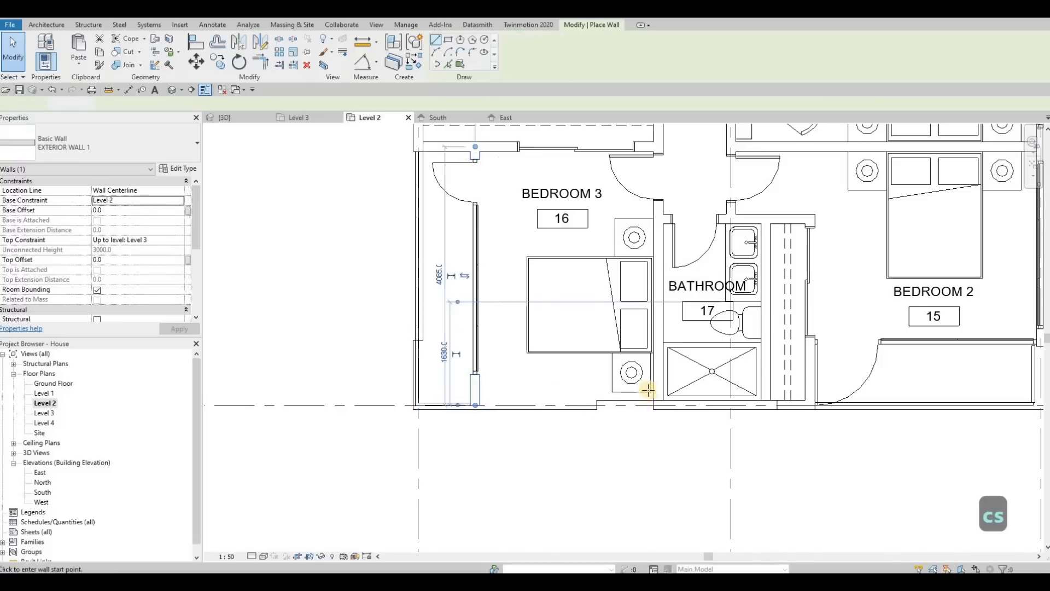
{"action": "scroll", "coordinate": [652, 404], "scroll_direction": "up", "scroll_amount": 2}
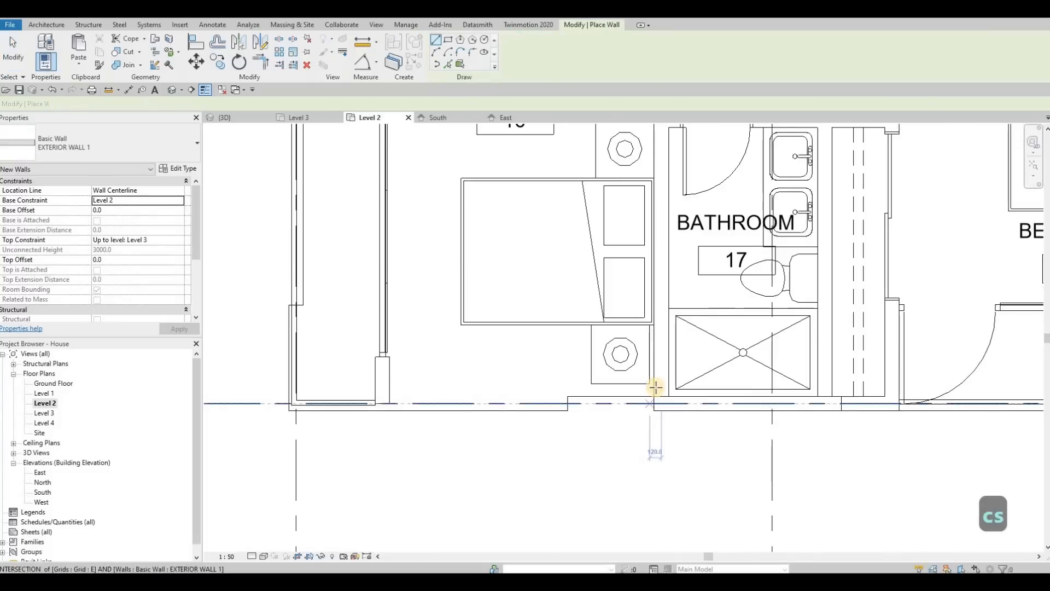
{"action": "left_click", "coordinate": [389, 385]}
{"action": "scroll", "coordinate": [656, 403], "scroll_direction": "up", "scroll_amount": 1}
{"action": "key", "text": "Escape"}
{"action": "key", "text": "Escape"}
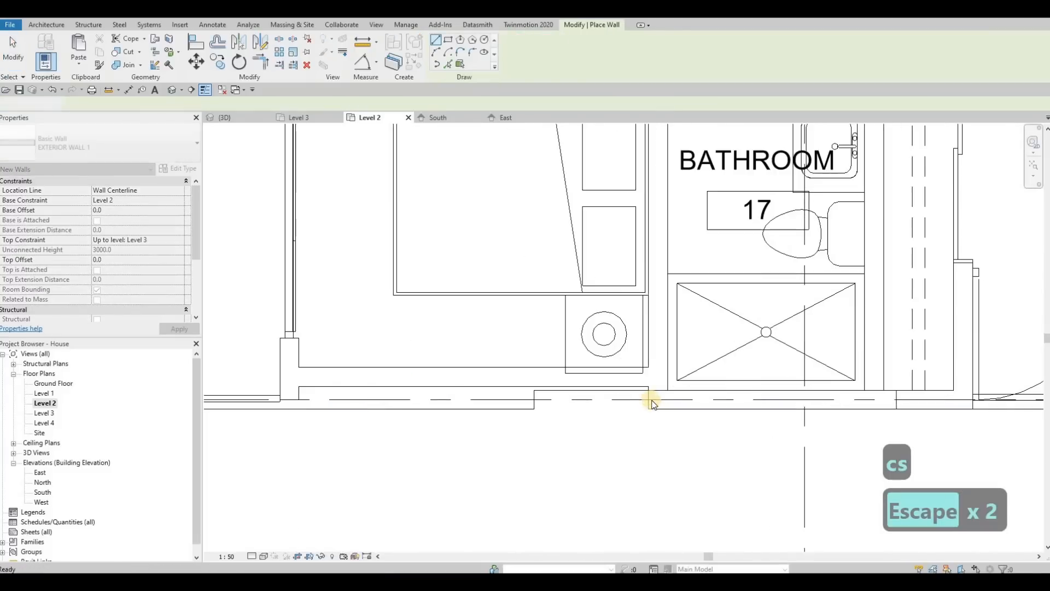
{"action": "left_click", "coordinate": [659, 356]}
{"action": "middle_click_drag", "start_coordinate": [661, 389], "coordinate": [622, 403]}
{"action": "key", "text": "Escape"}
{"action": "scroll", "coordinate": [645, 395], "scroll_direction": "down", "scroll_amount": 2}
{"action": "key", "text": "Escape"}
{"action": "scroll", "coordinate": [637, 396], "scroll_direction": "up", "scroll_amount": 3}
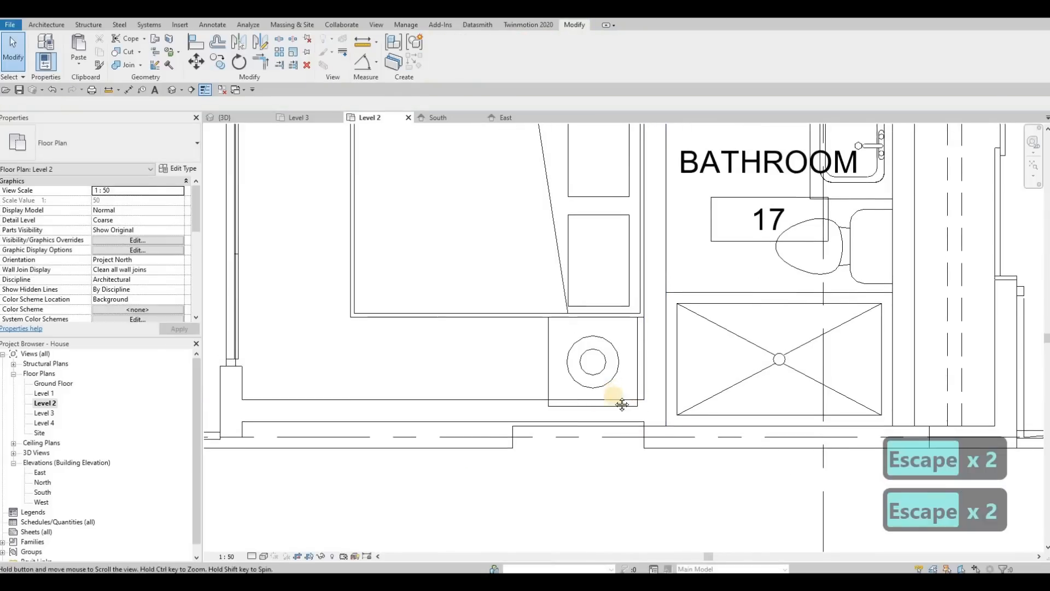
Select the bed, night stands and lamps in Bedroom 3 and nudge them upward away from the new wall.
{"action": "scroll", "coordinate": [626, 410], "scroll_direction": "down", "scroll_amount": 2}
{"action": "scroll", "coordinate": [619, 307], "scroll_direction": "down", "scroll_amount": 3}
{"action": "middle_click_drag", "start_coordinate": [623, 213], "coordinate": [626, 263]}
{"action": "key", "text": "Escape"}
{"action": "left_click", "coordinate": [615, 252]}
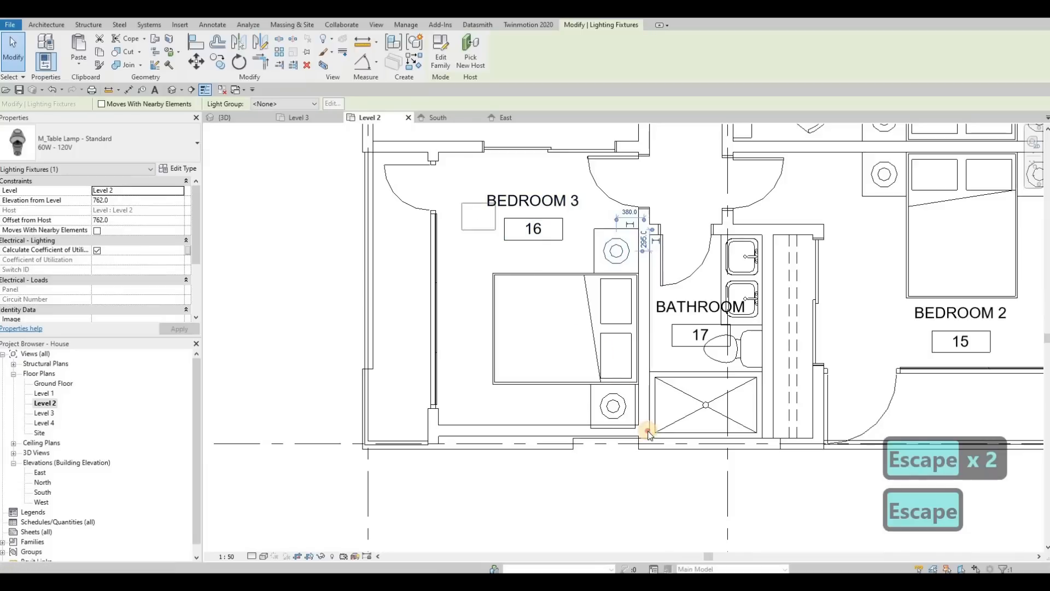
{"action": "left_click_drag", "start_coordinate": [648, 434], "coordinate": [648, 433]}
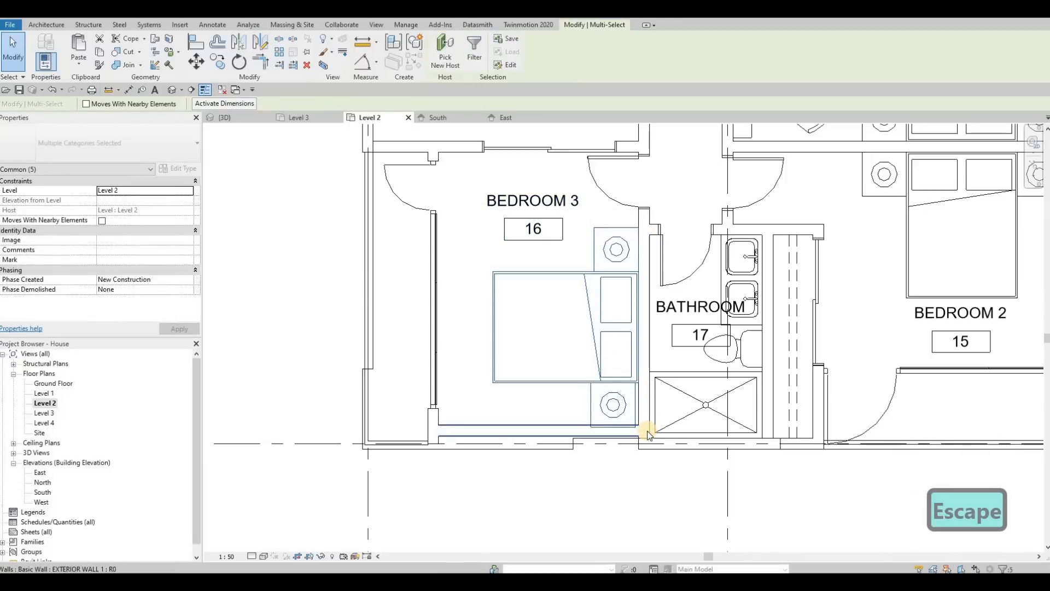
{"action": "key", "text": "Up"}
{"action": "key", "text": "Up"}
{"action": "key", "text": "Up"}
{"action": "key", "text": "Up"}
{"action": "key", "text": "Up"}
{"action": "key", "text": "Up"}
{"action": "key", "text": "Up"}
{"action": "key", "text": "Up"}
{"action": "key", "text": "Up"}
{"action": "key", "text": "Up"}
{"action": "key", "text": "Up"}
{"action": "key", "text": "Up"}
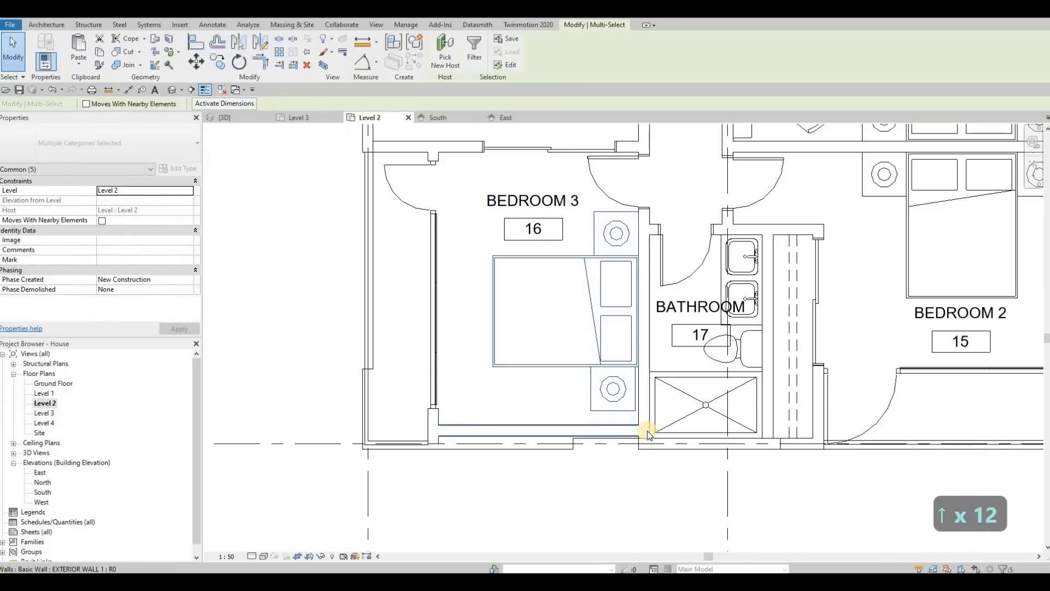
{"action": "key", "text": "Up"}
{"action": "key", "text": "Up"}
{"action": "key", "text": "Escape"}
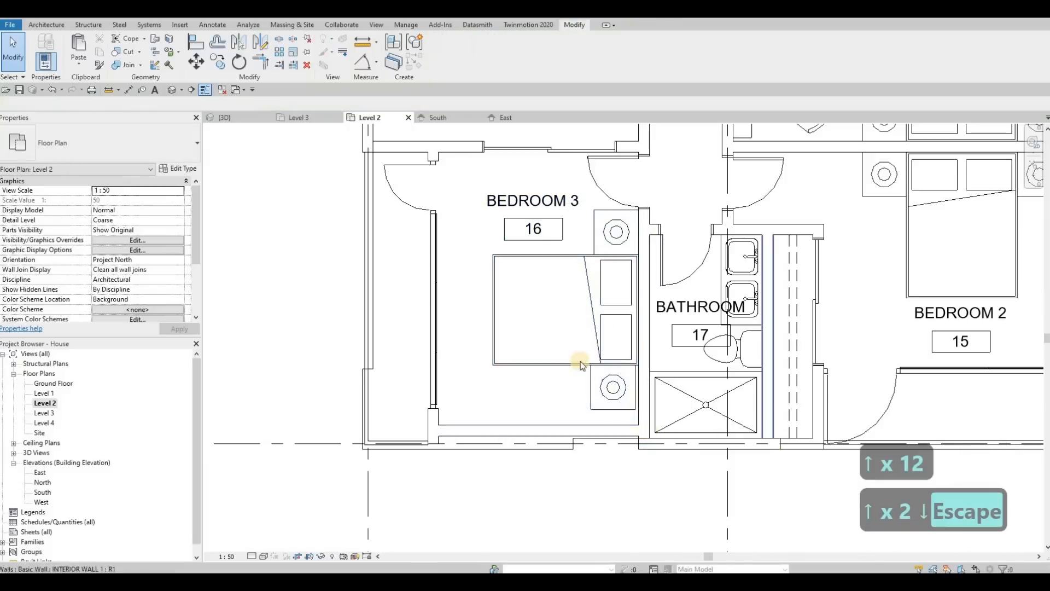
Move the lower night stand to align its corner with the bed.
{"action": "scroll", "coordinate": [640, 405], "scroll_direction": "up", "scroll_amount": 3}
{"action": "left_click", "coordinate": [636, 405]}
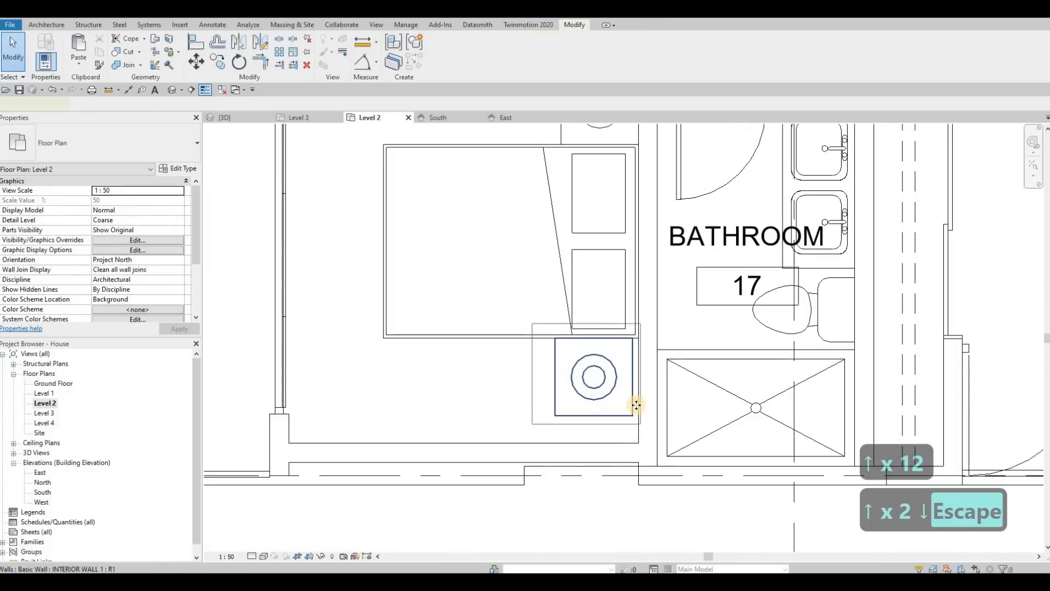
{"action": "key", "text": "m"}
{"action": "key", "text": "v"}
{"action": "scroll", "coordinate": [643, 335], "scroll_direction": "up", "scroll_amount": 1}
{"action": "scroll", "coordinate": [644, 334], "scroll_direction": "up", "scroll_amount": 1}
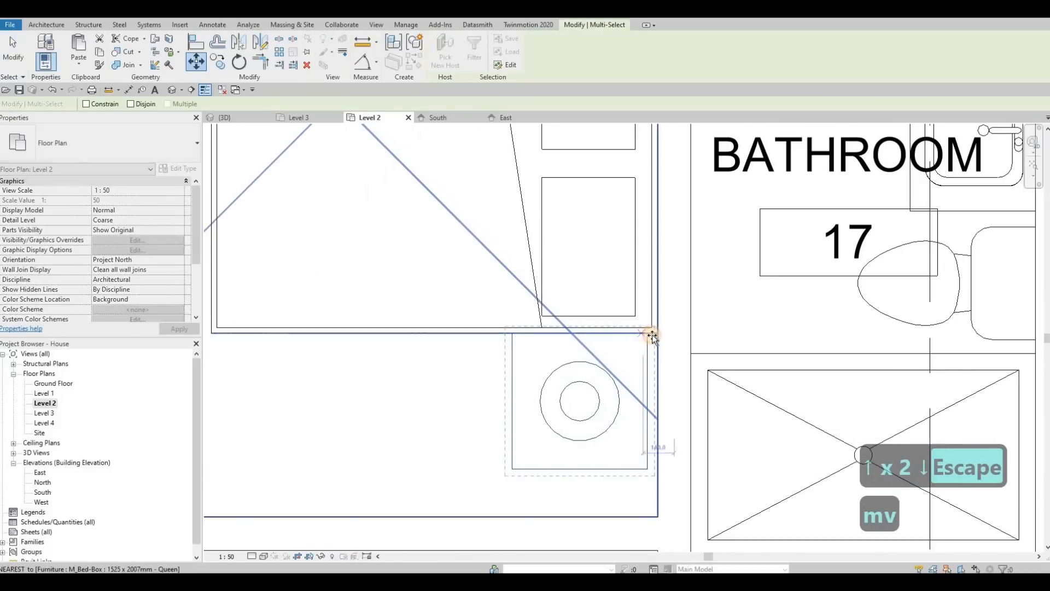
{"action": "left_click", "coordinate": [649, 333]}
{"action": "left_click", "coordinate": [655, 338]}
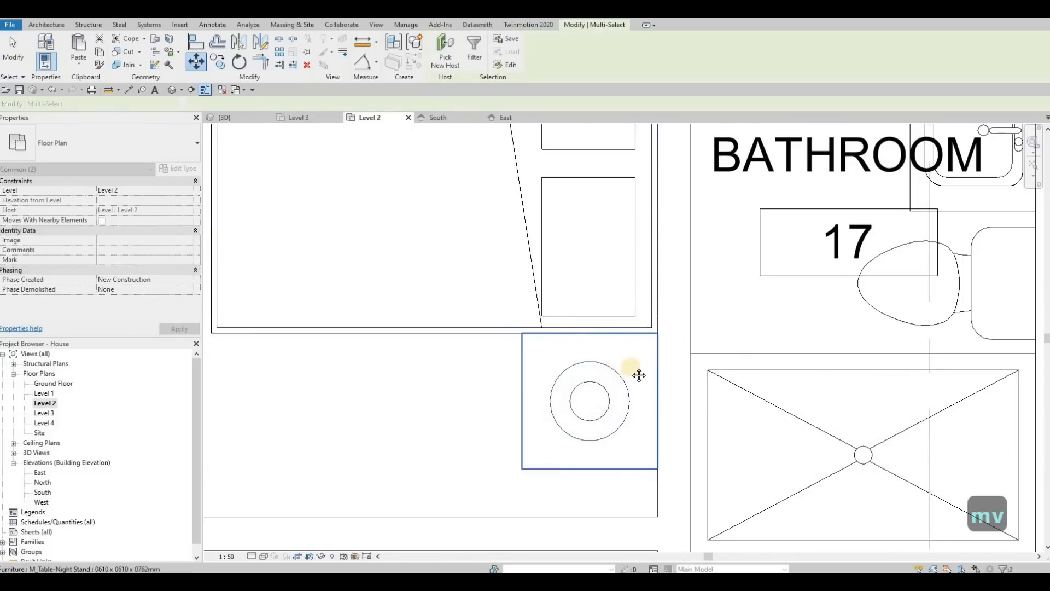
Try to move the new front wall up against the night stand.
{"action": "scroll", "coordinate": [635, 370], "scroll_direction": "down", "scroll_amount": 3}
{"action": "key", "text": "Escape"}
{"action": "key", "text": "Escape"}
{"action": "scroll", "coordinate": [610, 412], "scroll_direction": "up", "scroll_amount": 2}
{"action": "left_click_drag", "start_coordinate": [596, 399], "coordinate": [600, 401]}
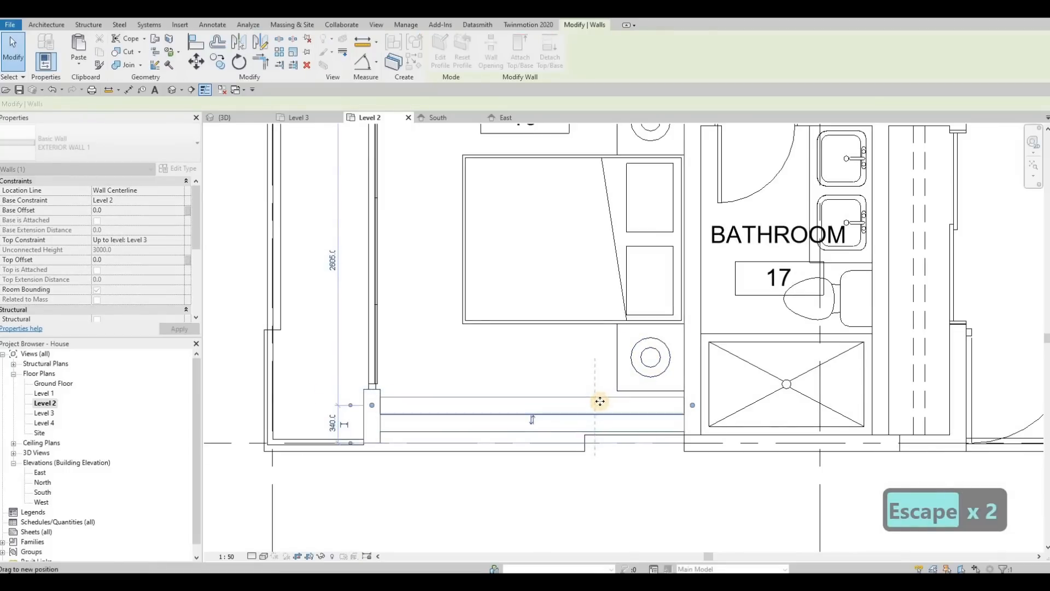
{"action": "key", "text": "m"}
{"action": "key", "text": "v"}
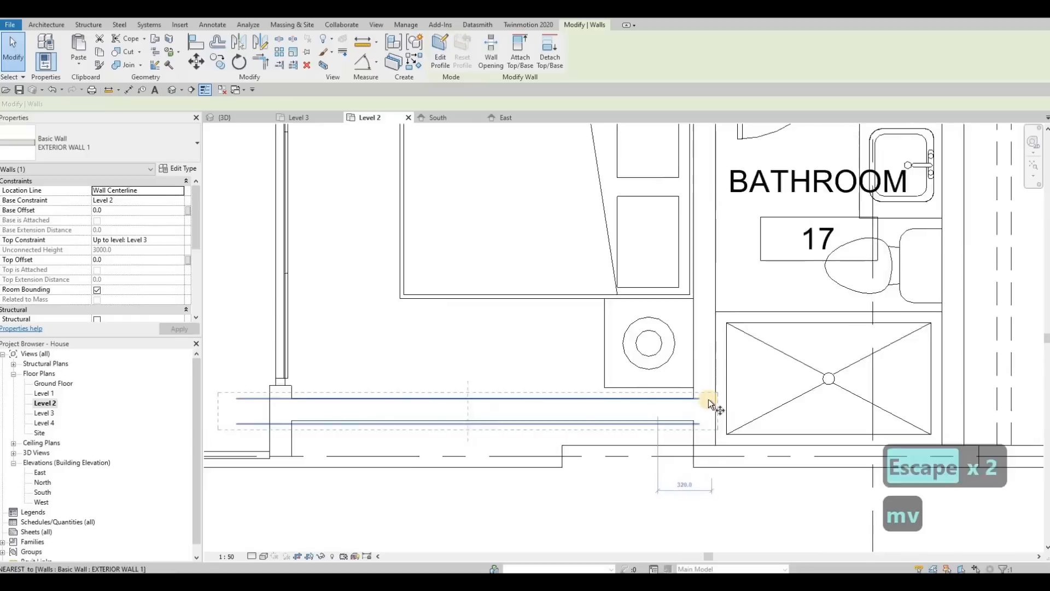
{"action": "scroll", "coordinate": [708, 400], "scroll_direction": "up", "scroll_amount": 3}
{"action": "left_click", "coordinate": [711, 387]}
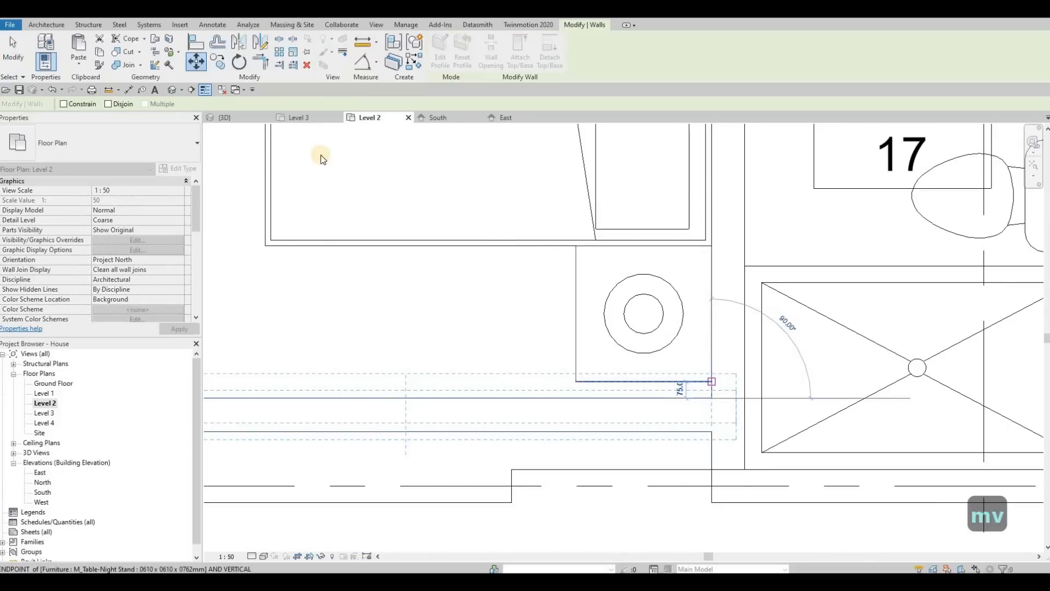
{"action": "key", "text": "Escape"}
Inspect the new Level 2 front wall and balconies in the 3D view.
{"action": "left_click", "coordinate": [252, 118]}
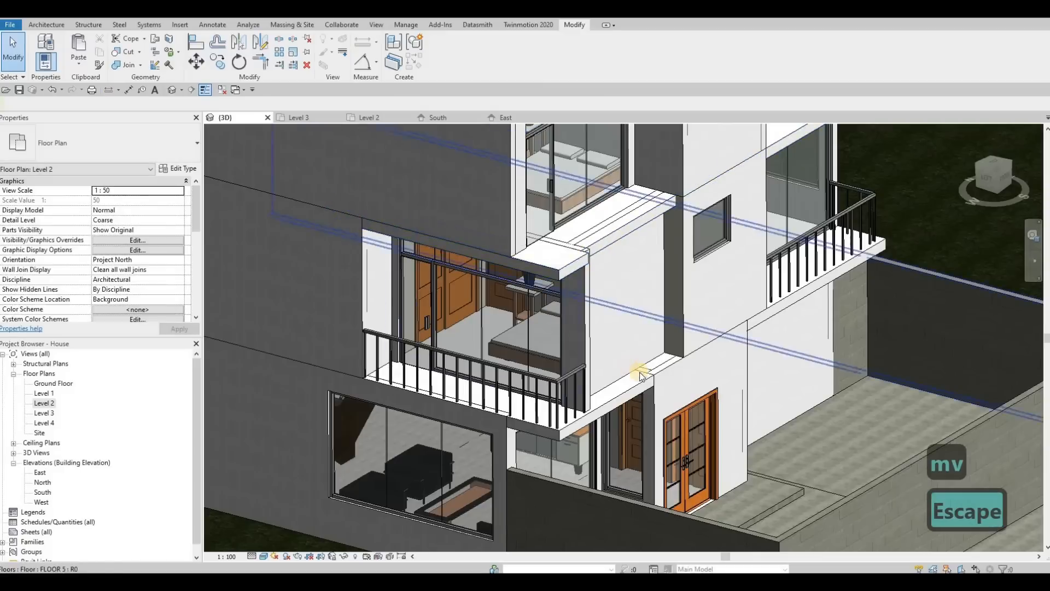
{"action": "scroll", "coordinate": [668, 363], "scroll_direction": "up", "scroll_amount": 3}
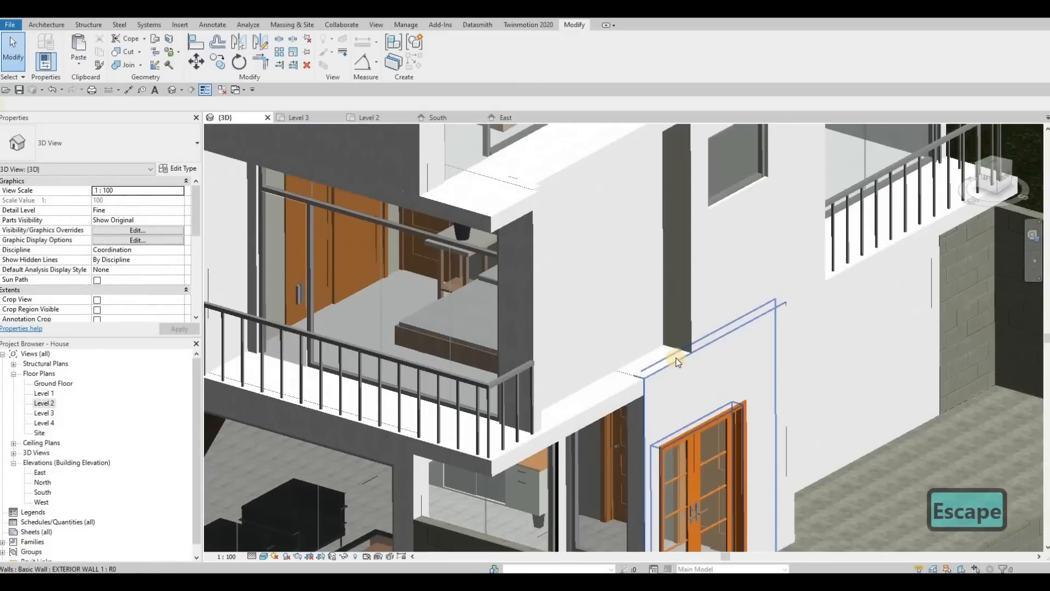
{"action": "left_click", "coordinate": [664, 387]}
{"action": "key", "text": "Escape"}
{"action": "middle_click_drag", "start_coordinate": [438, 362], "coordinate": [441, 334], "text": "shift"}
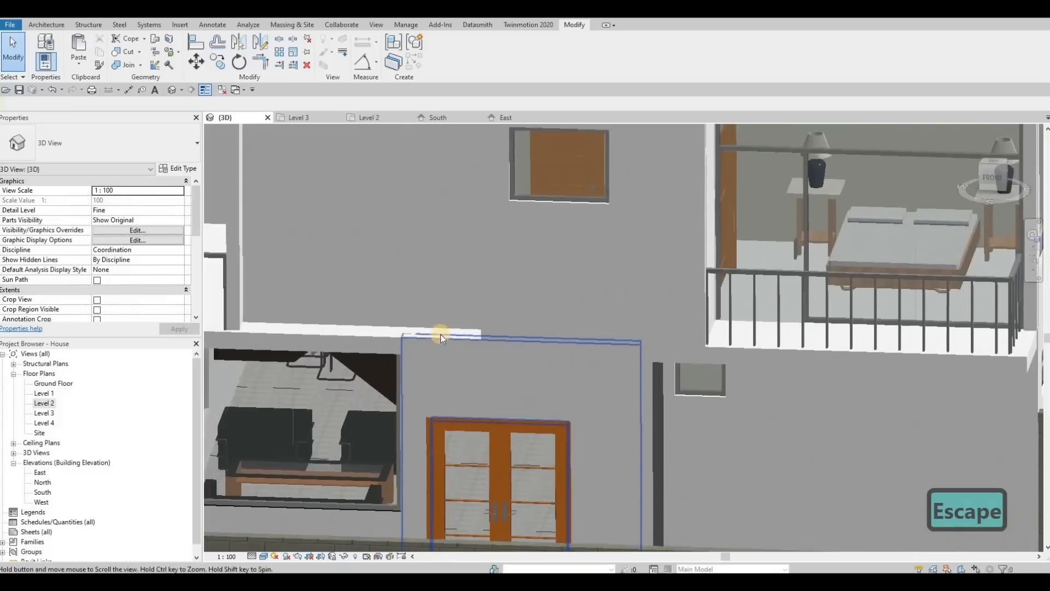
{"action": "scroll", "coordinate": [440, 333], "scroll_direction": "down", "scroll_amount": 1}
{"action": "left_click", "coordinate": [436, 332]}
{"action": "left_click", "coordinate": [444, 132]}
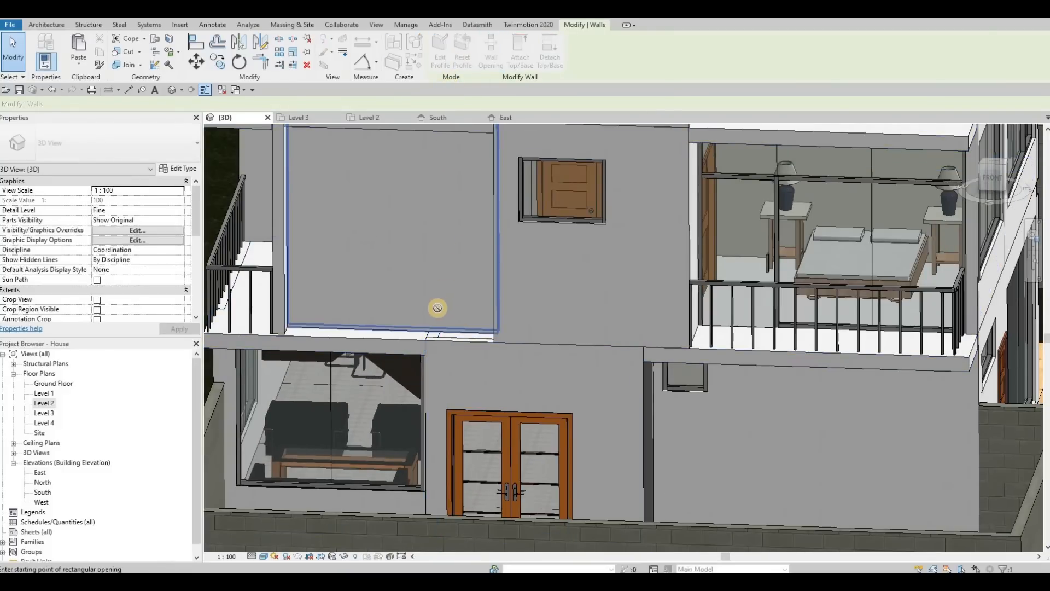
{"action": "key", "text": "Escape"}
{"action": "key", "text": "Escape"}
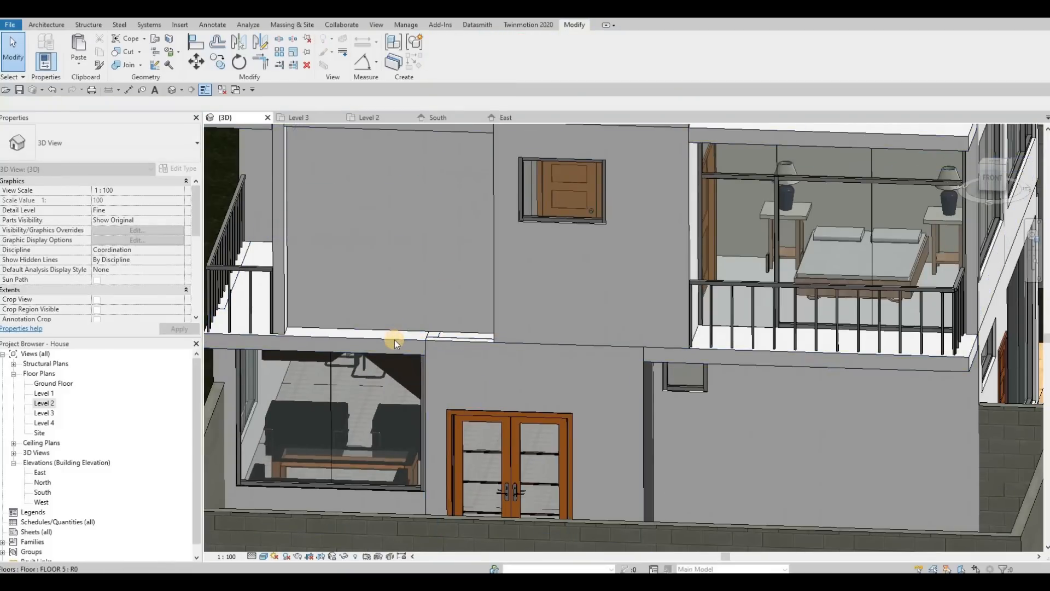
{"action": "key", "text": "Escape"}
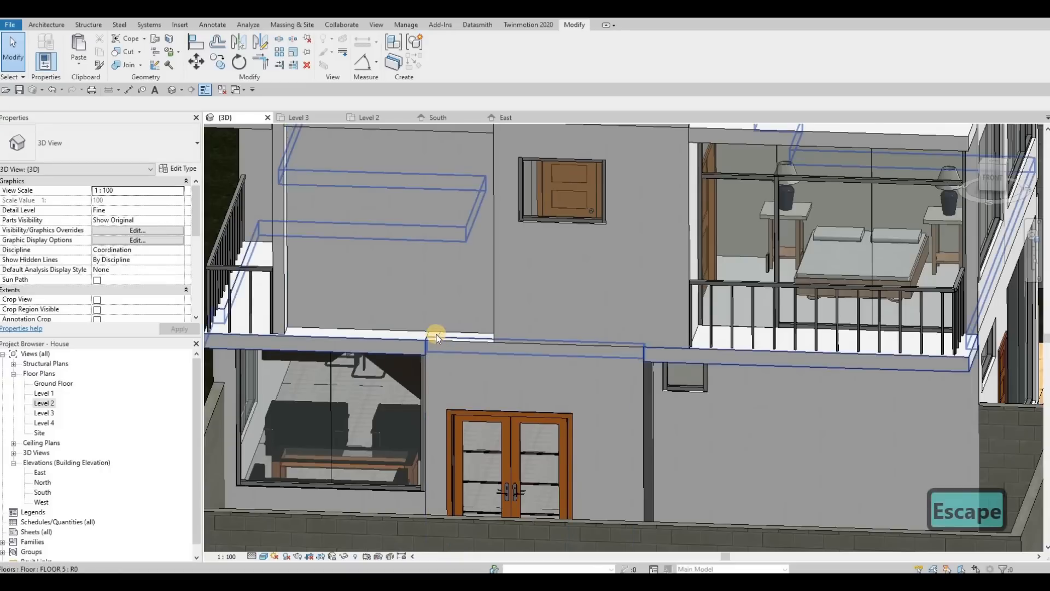
Try to attach the ground-floor front exterior wall's top to the balcony floor above, then undo it.
{"action": "key", "text": "Tab"}
{"action": "left_click", "coordinate": [444, 227]}
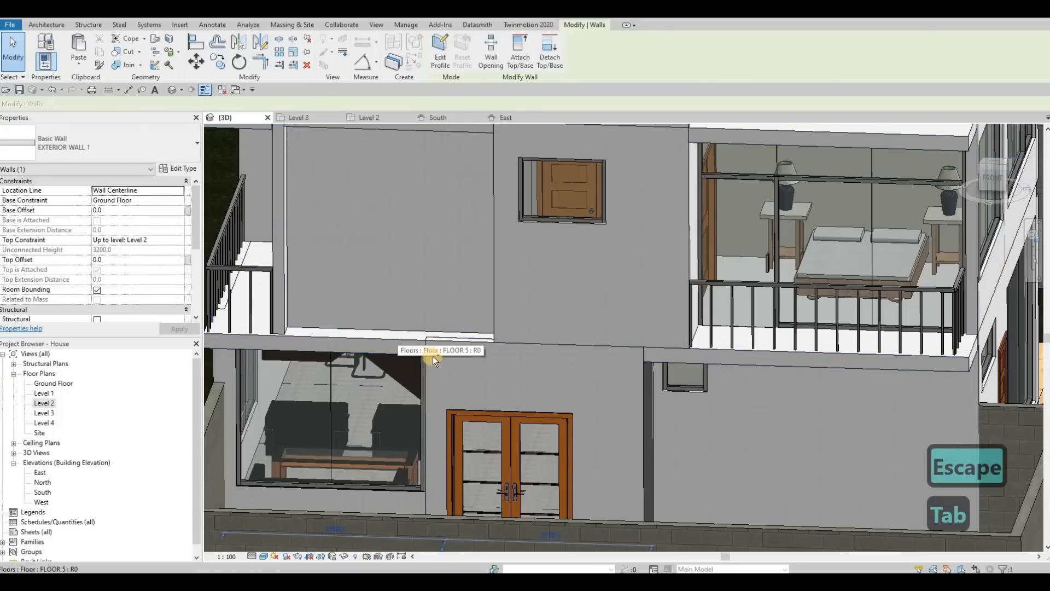
{"action": "key", "text": "Escape"}
{"action": "middle_click_drag", "start_coordinate": [608, 344], "coordinate": [577, 394], "text": "shift"}
{"action": "middle_click_drag", "start_coordinate": [651, 415], "coordinate": [689, 370], "text": "shift"}
{"action": "scroll", "coordinate": [703, 360], "scroll_direction": "up", "scroll_amount": 3}
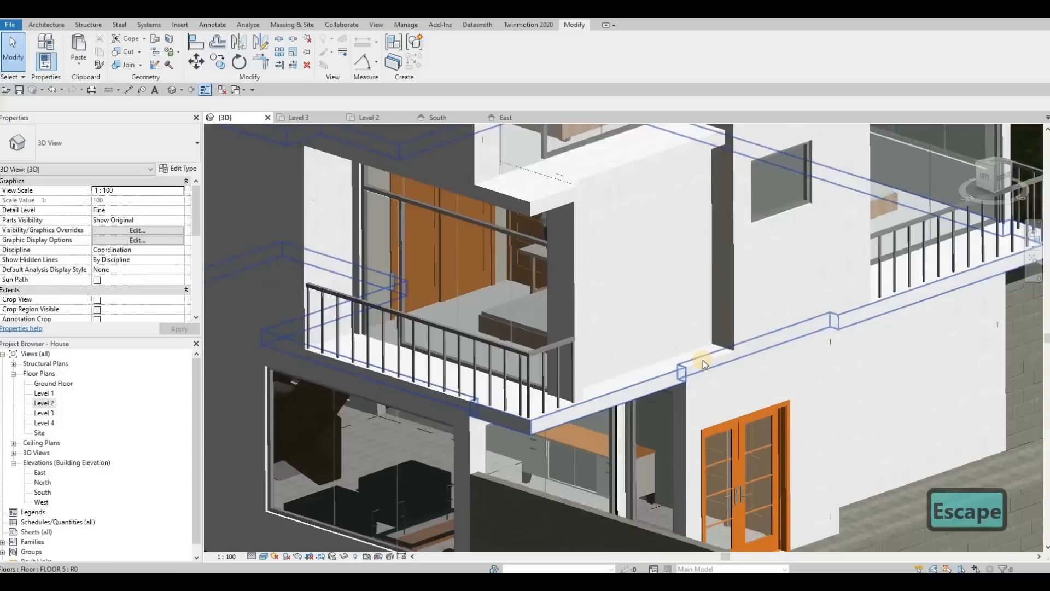
{"action": "left_click", "coordinate": [703, 360]}
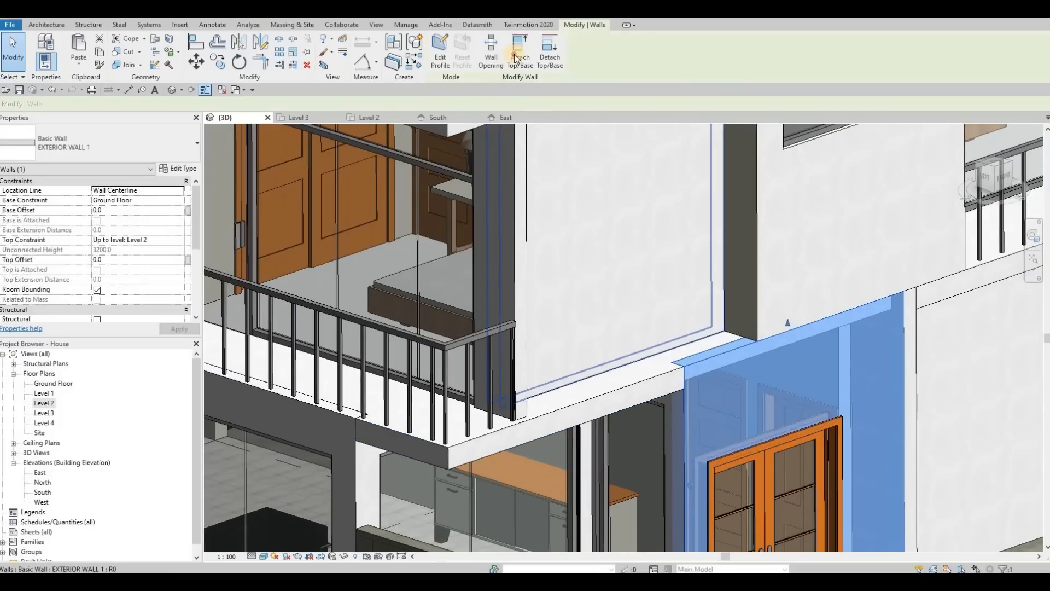
{"action": "left_click", "coordinate": [638, 365]}
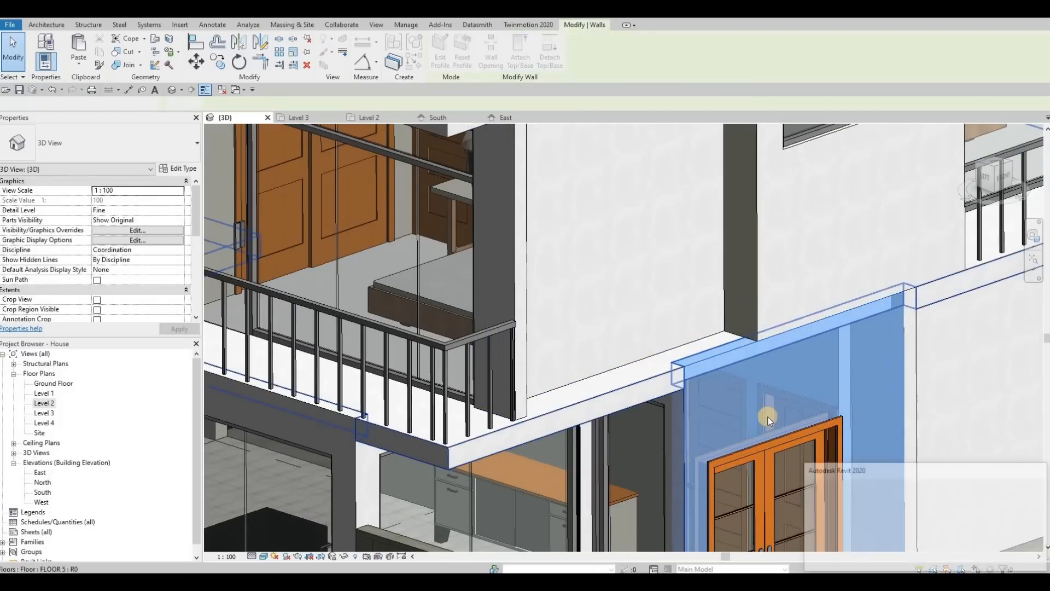
{"action": "key", "text": "ctrl+z"}
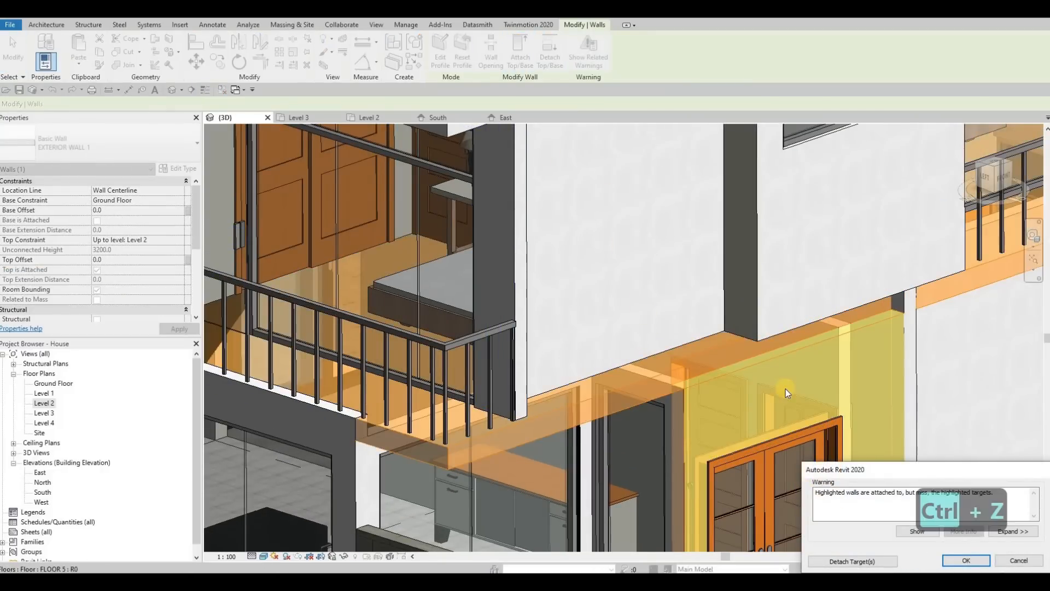
{"action": "key", "text": "Escape"}
{"action": "key", "text": "Escape"}
Examine the balcony floors in 3D and the Level 2 front wall ends in plan.
{"action": "scroll", "coordinate": [695, 374], "scroll_direction": "down", "scroll_amount": 4}
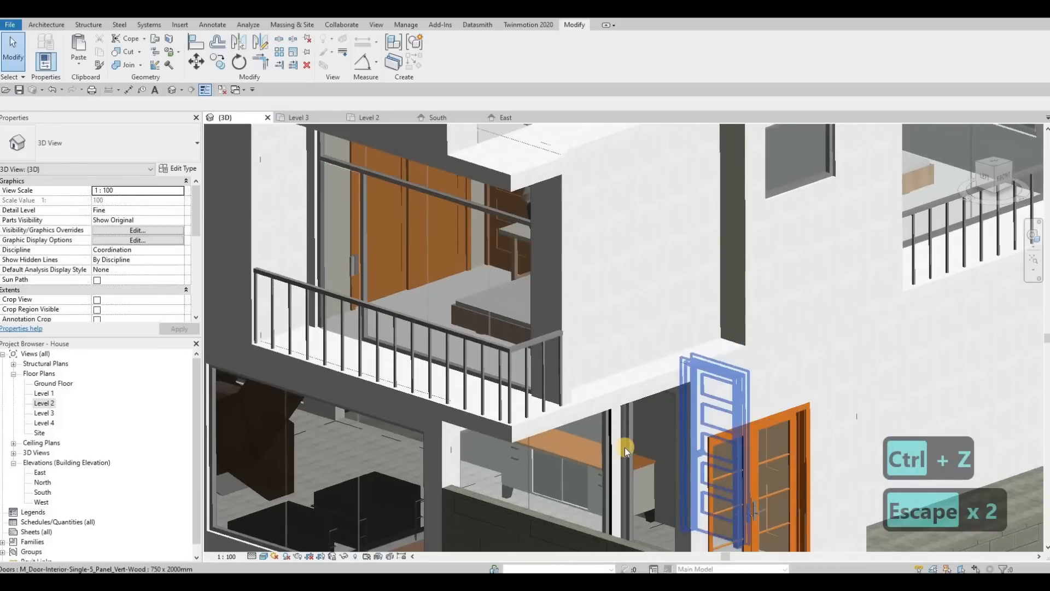
{"action": "scroll", "coordinate": [625, 447], "scroll_direction": "up", "scroll_amount": 2}
{"action": "scroll", "coordinate": [642, 434], "scroll_direction": "down", "scroll_amount": 2}
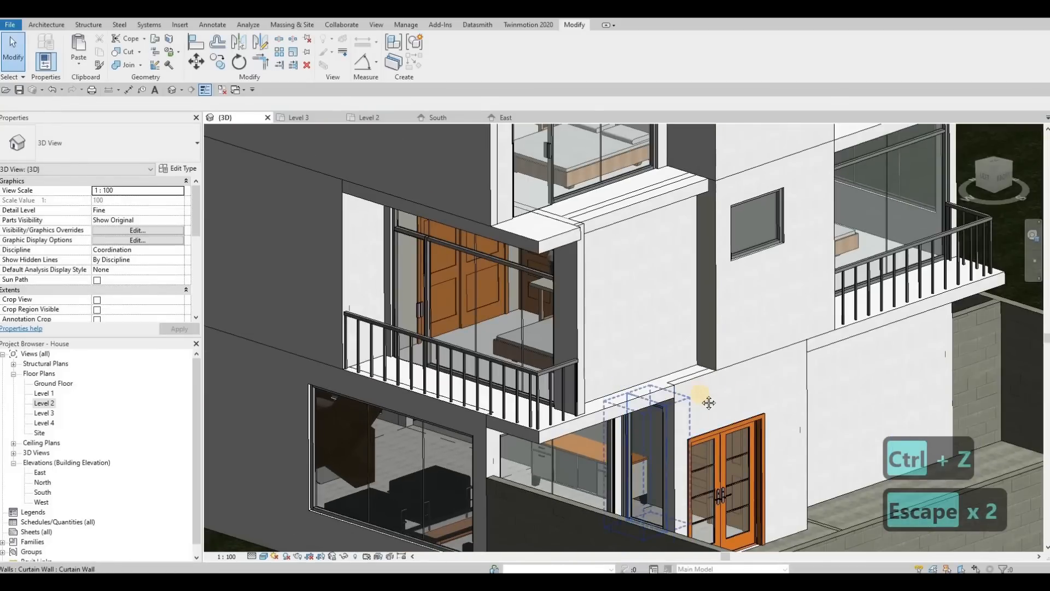
{"action": "scroll", "coordinate": [623, 267], "scroll_direction": "up", "scroll_amount": 5}
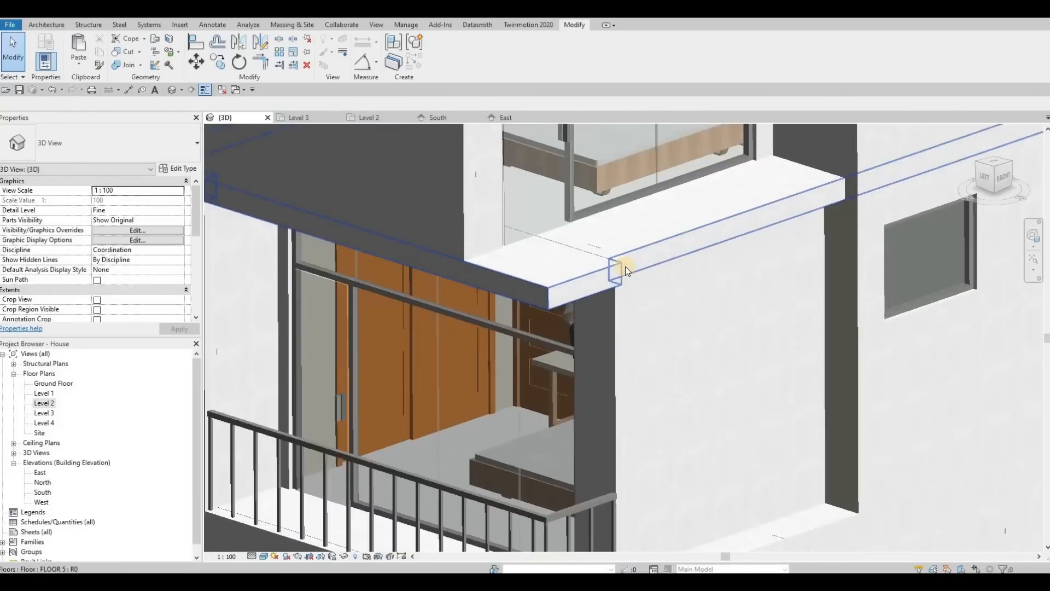
{"action": "scroll", "coordinate": [497, 323], "scroll_direction": "down", "scroll_amount": 5}
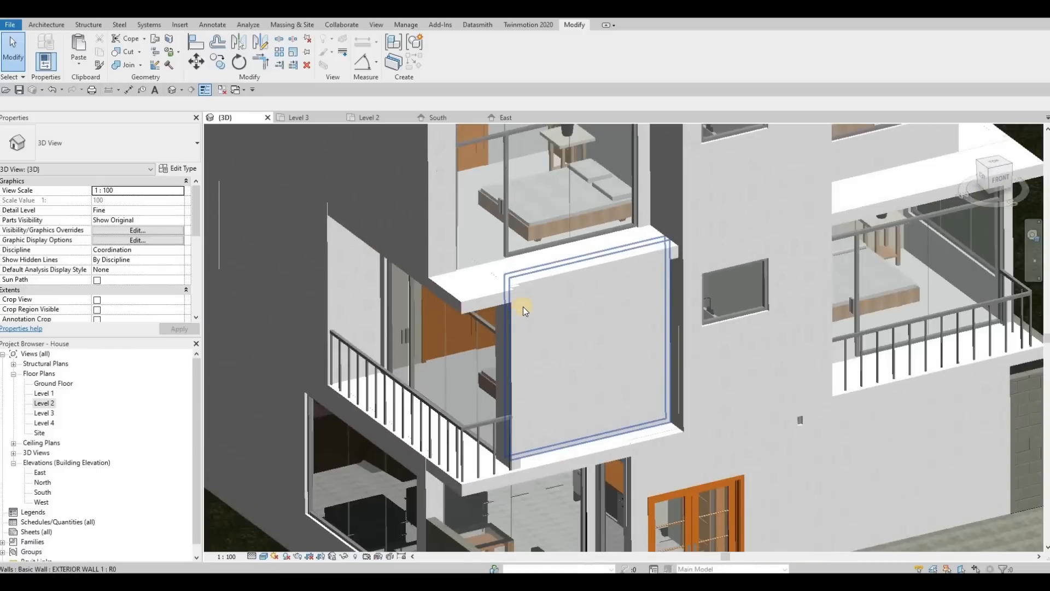
{"action": "scroll", "coordinate": [524, 305], "scroll_direction": "down", "scroll_amount": 3}
{"action": "left_click", "coordinate": [528, 307]}
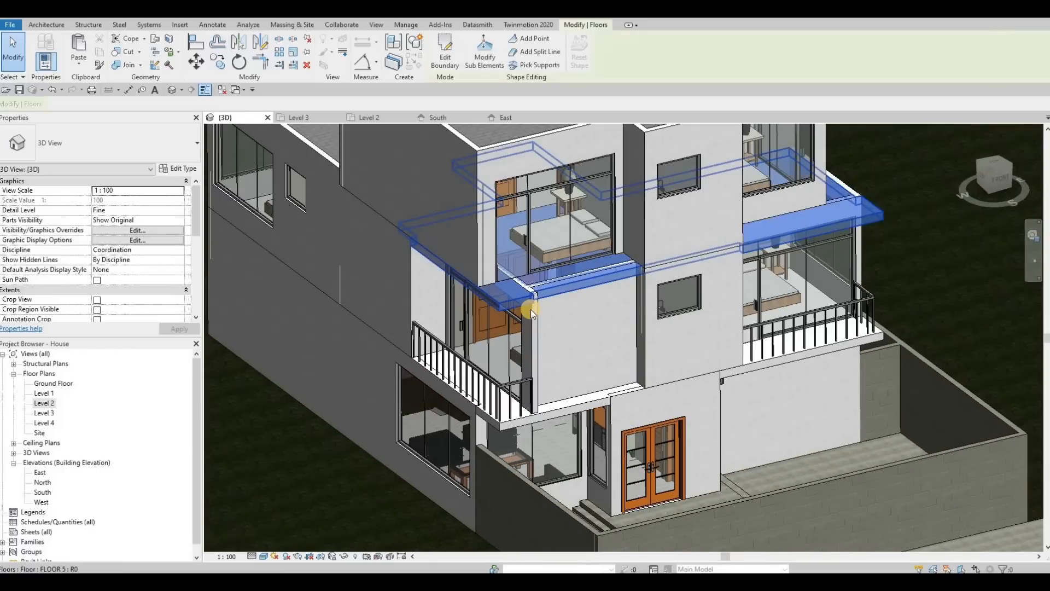
{"action": "scroll", "coordinate": [530, 310], "scroll_direction": "up", "scroll_amount": 3}
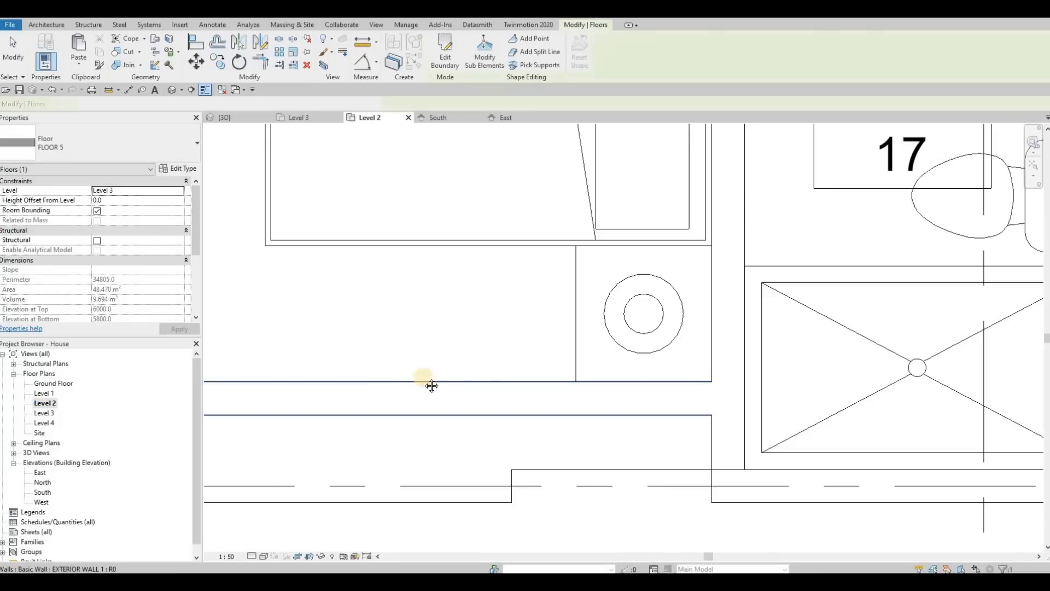
{"action": "scroll", "coordinate": [432, 383], "scroll_direction": "down", "scroll_amount": 5}
{"action": "middle_click_drag", "start_coordinate": [434, 383], "coordinate": [523, 372]}
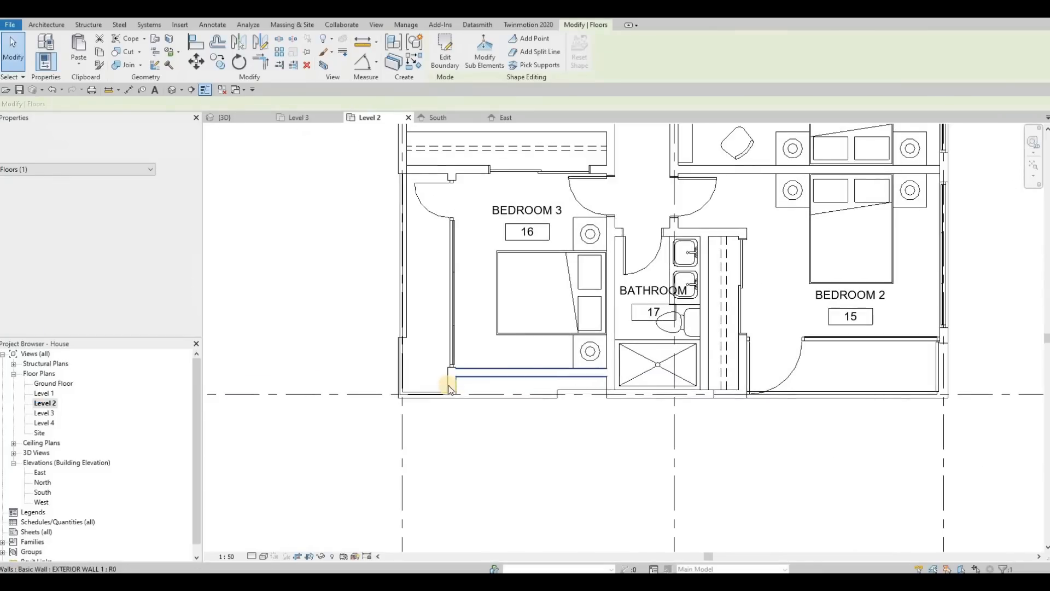
{"action": "scroll", "coordinate": [453, 389], "scroll_direction": "up", "scroll_amount": 2}
{"action": "left_click", "coordinate": [460, 387]}
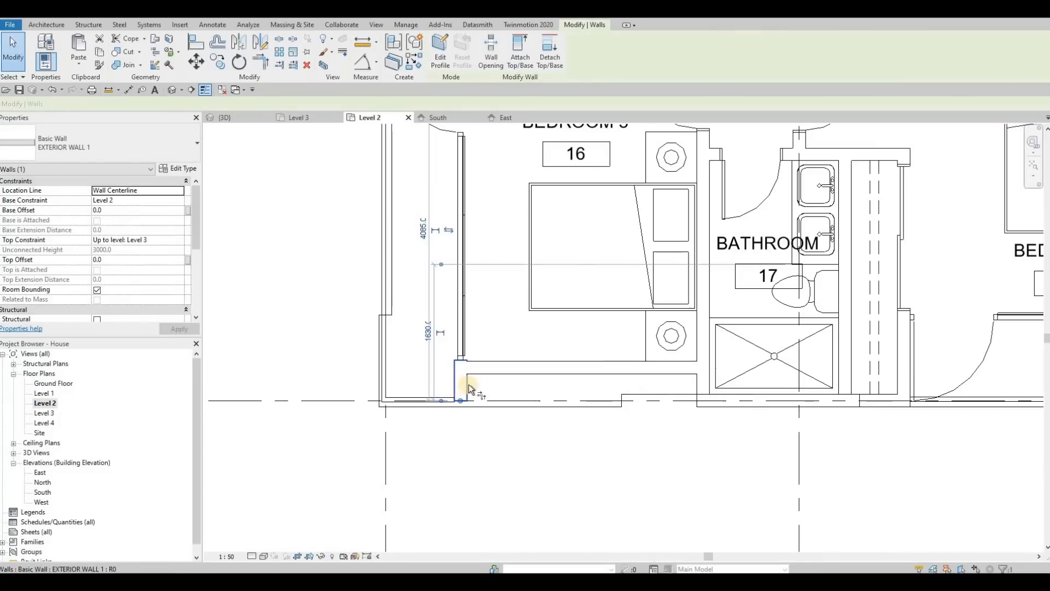
{"action": "key", "text": "Escape"}
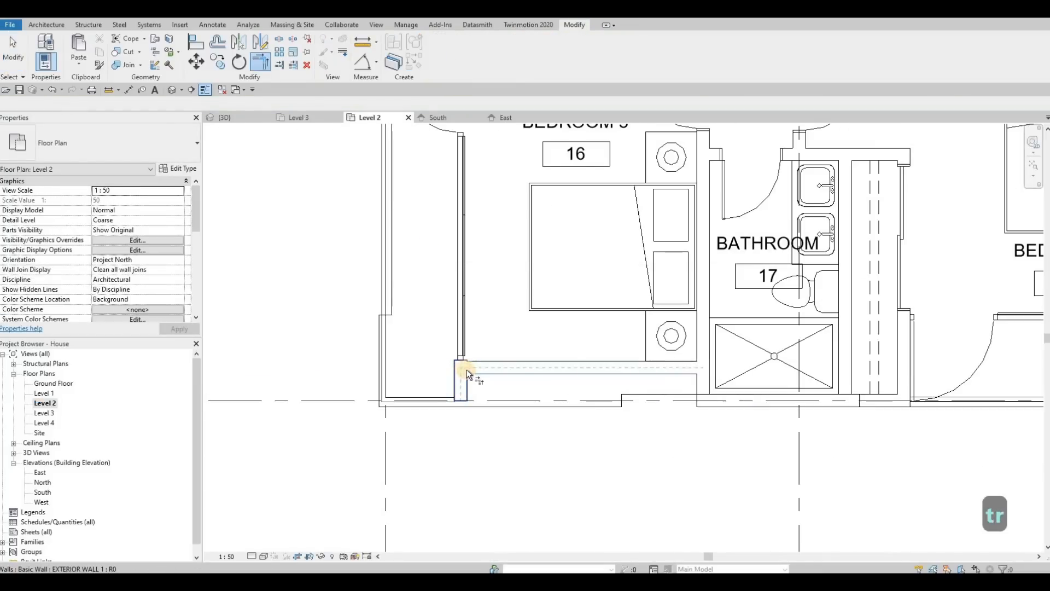
Drag the end of the Level 2 front exterior wall slightly at Bedroom 3's front corner.
{"action": "left_click_drag", "start_coordinate": [466, 370], "coordinate": [451, 360]}
{"action": "scroll", "coordinate": [462, 375], "scroll_direction": "up", "scroll_amount": 2}
{"action": "key", "text": "Escape"}
{"action": "key", "text": "Escape"}
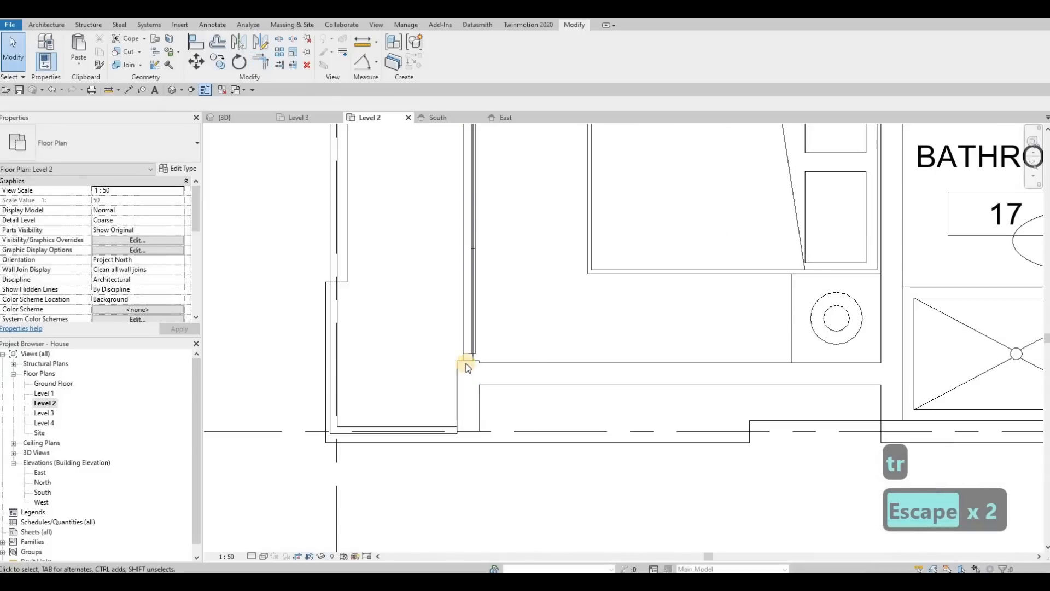
Pull the curtain wall's end back and Trim/Extend the front exterior wall to meet it at Bedroom 3's corner.
{"action": "left_click", "coordinate": [467, 348]}
{"action": "left_click_drag", "start_coordinate": [469, 360], "coordinate": [468, 343]}
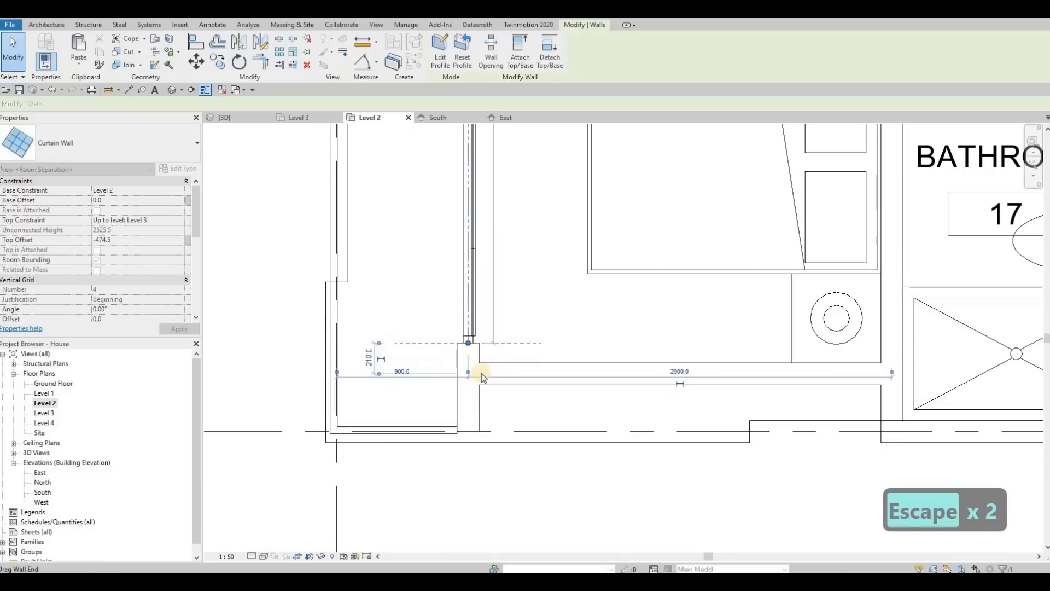
{"action": "key", "text": "Escape"}
{"action": "key", "text": "Escape"}
{"action": "key", "text": "t"}
{"action": "key", "text": "r"}
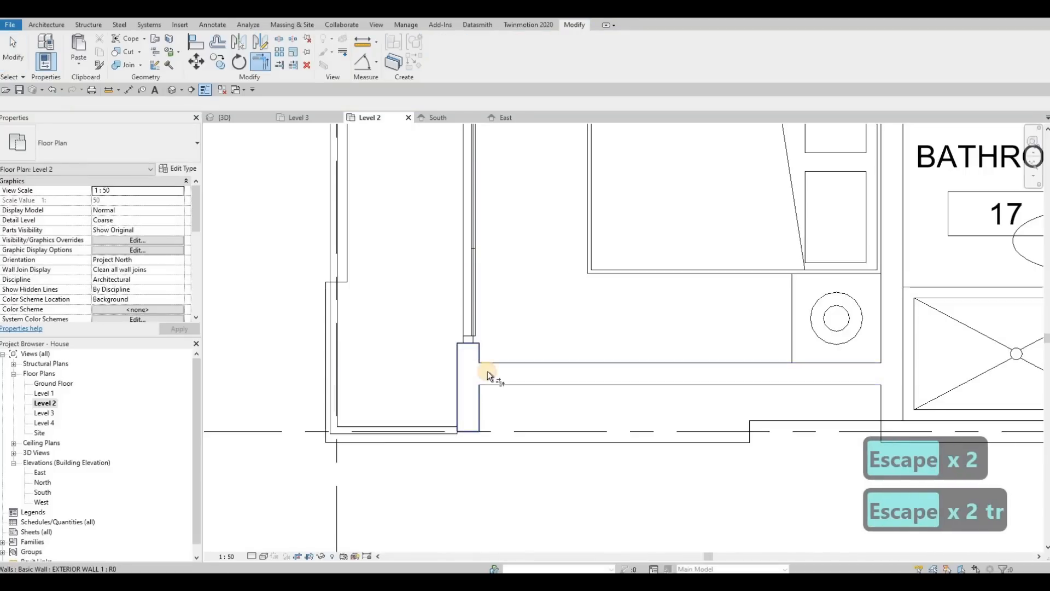
{"action": "left_click", "coordinate": [487, 371]}
{"action": "left_click", "coordinate": [235, 119]}
{"action": "key", "text": "Escape"}
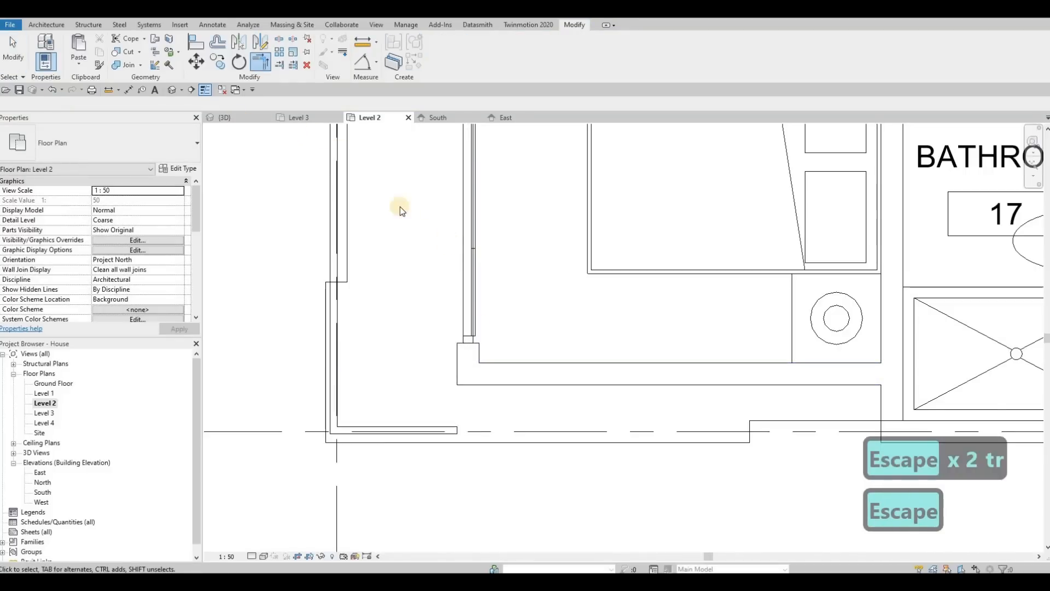
{"action": "key", "text": "Escape"}
Edit the Level 3 balcony floor's boundary, moving a sketch line end out to the adjacent wall face, and finish.
{"action": "scroll", "coordinate": [517, 298], "scroll_direction": "down", "scroll_amount": 1}
{"action": "scroll", "coordinate": [517, 298], "scroll_direction": "up", "scroll_amount": 1}
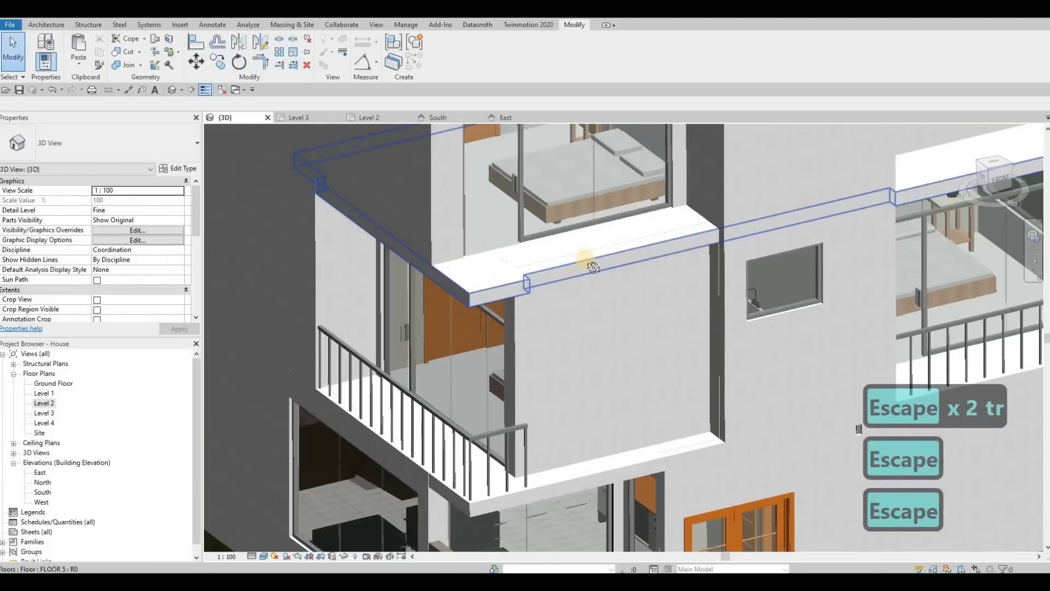
{"action": "middle_click_drag", "start_coordinate": [586, 262], "coordinate": [737, 218], "text": "shift"}
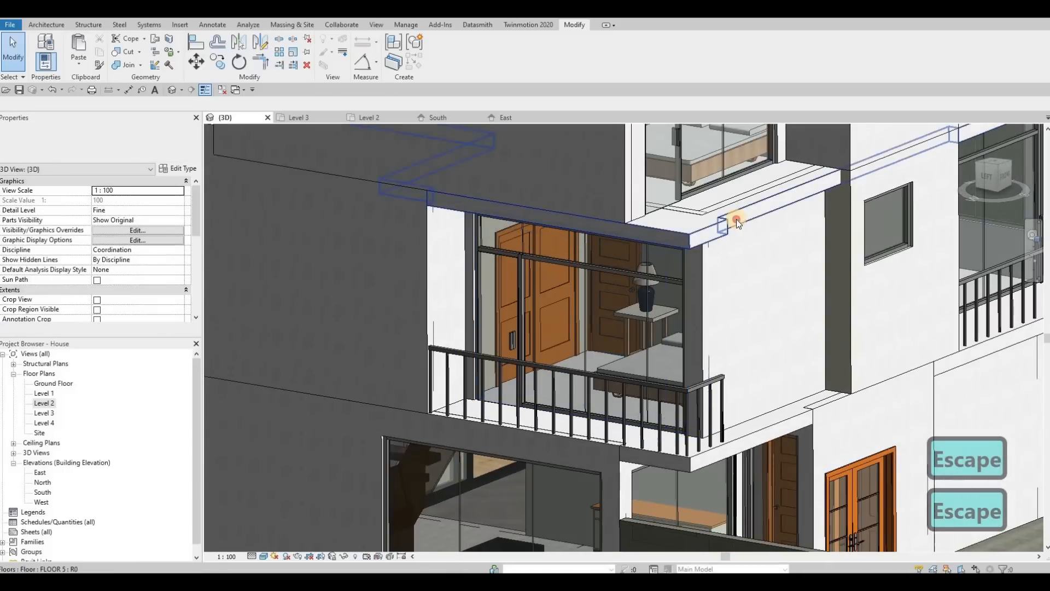
{"action": "left_click", "coordinate": [725, 246]}
{"action": "middle_click_drag", "start_coordinate": [698, 281], "coordinate": [719, 269], "text": "shift"}
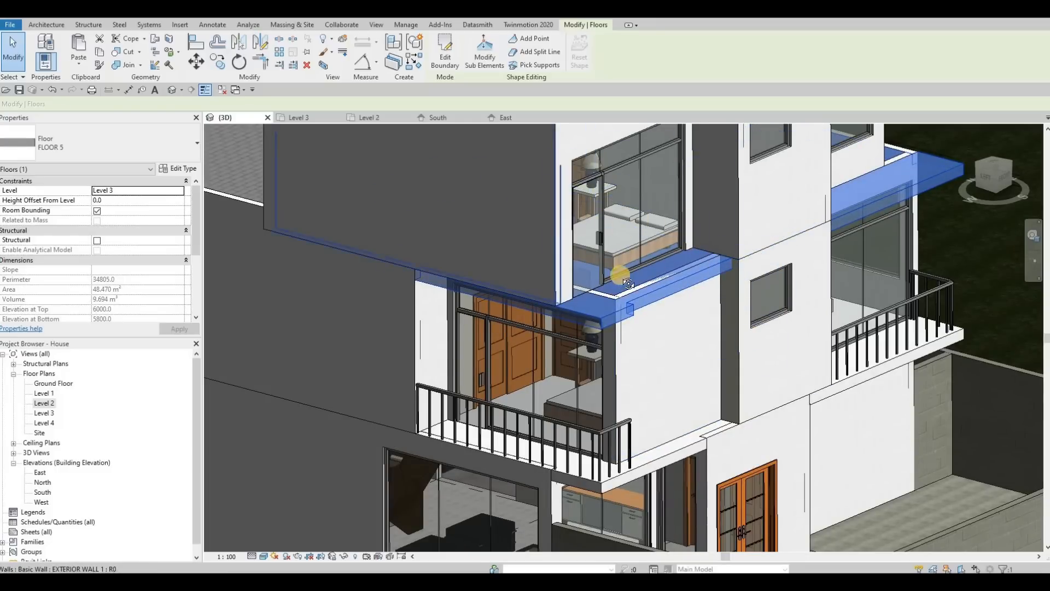
{"action": "middle_click_drag", "start_coordinate": [551, 305], "coordinate": [371, 216], "text": "shift"}
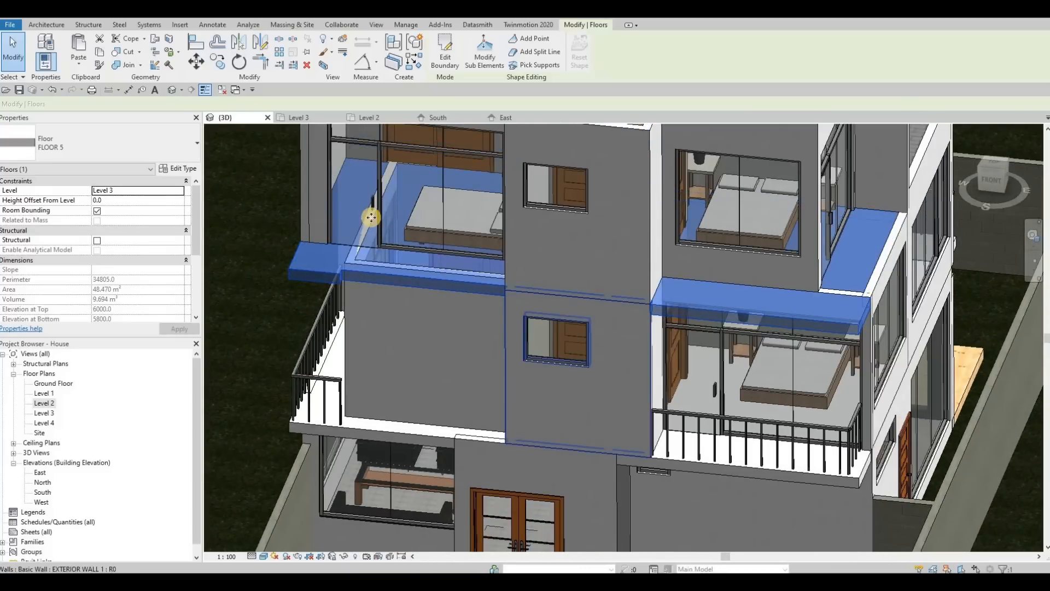
{"action": "left_click", "coordinate": [445, 55]}
{"action": "middle_click_drag", "start_coordinate": [483, 321], "coordinate": [670, 380], "text": "shift"}
{"action": "scroll", "coordinate": [528, 394], "scroll_direction": "up", "scroll_amount": 3}
{"action": "left_click", "coordinate": [527, 394]}
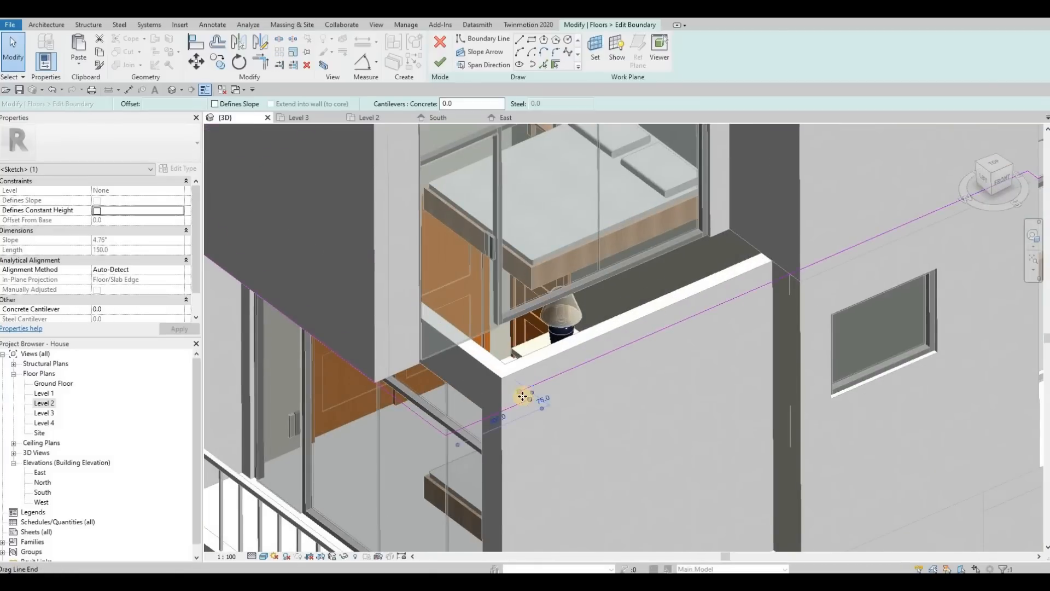
{"action": "scroll", "coordinate": [529, 395], "scroll_direction": "up", "scroll_amount": 2}
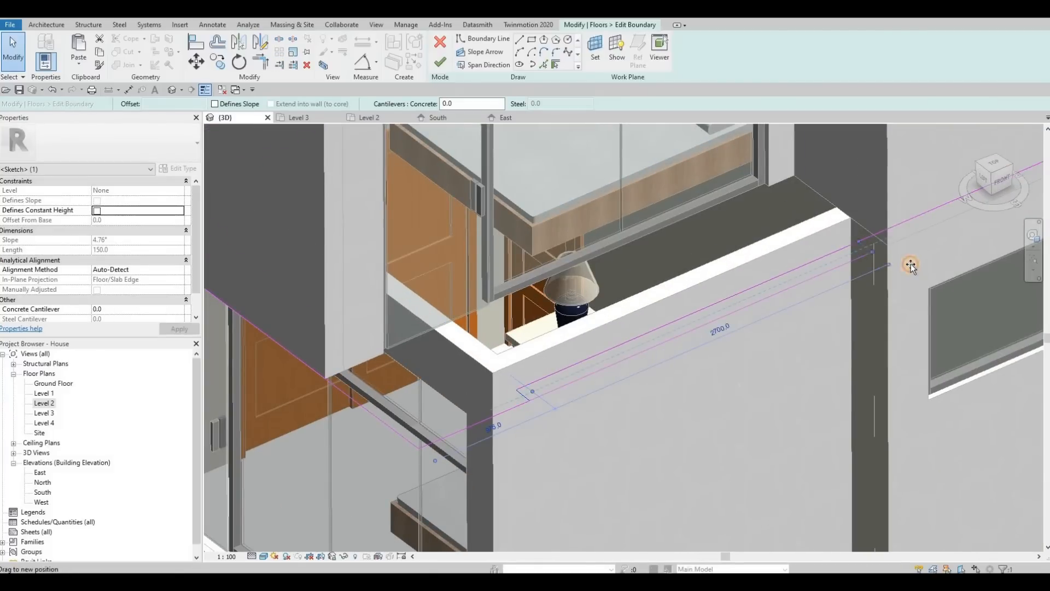
{"action": "left_click", "coordinate": [790, 202]}
{"action": "left_click", "coordinate": [438, 63]}
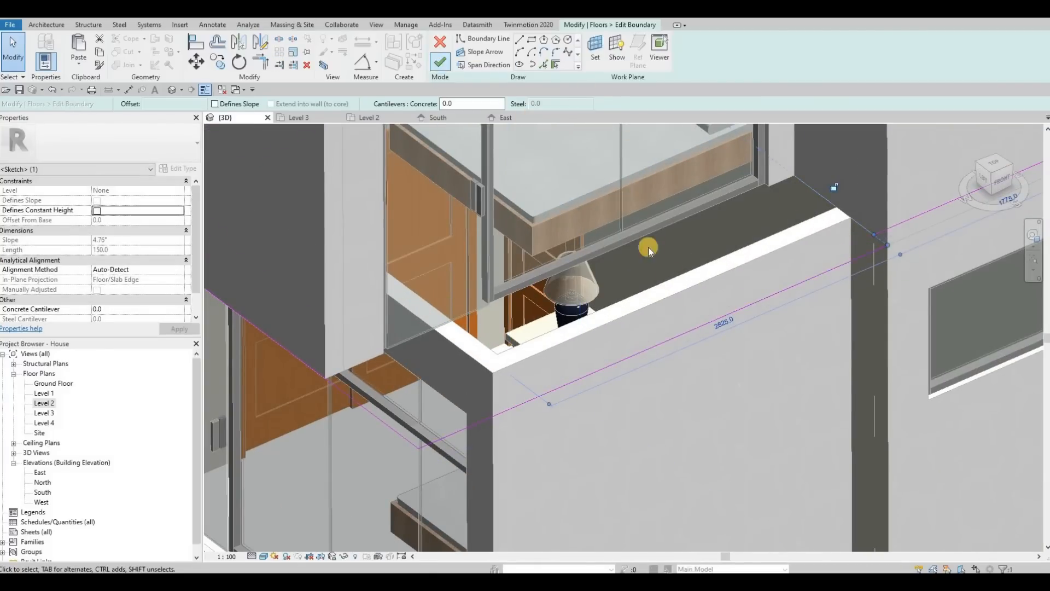
{"action": "scroll", "coordinate": [648, 298], "scroll_direction": "down", "scroll_amount": 3}
{"action": "key", "text": "Escape"}
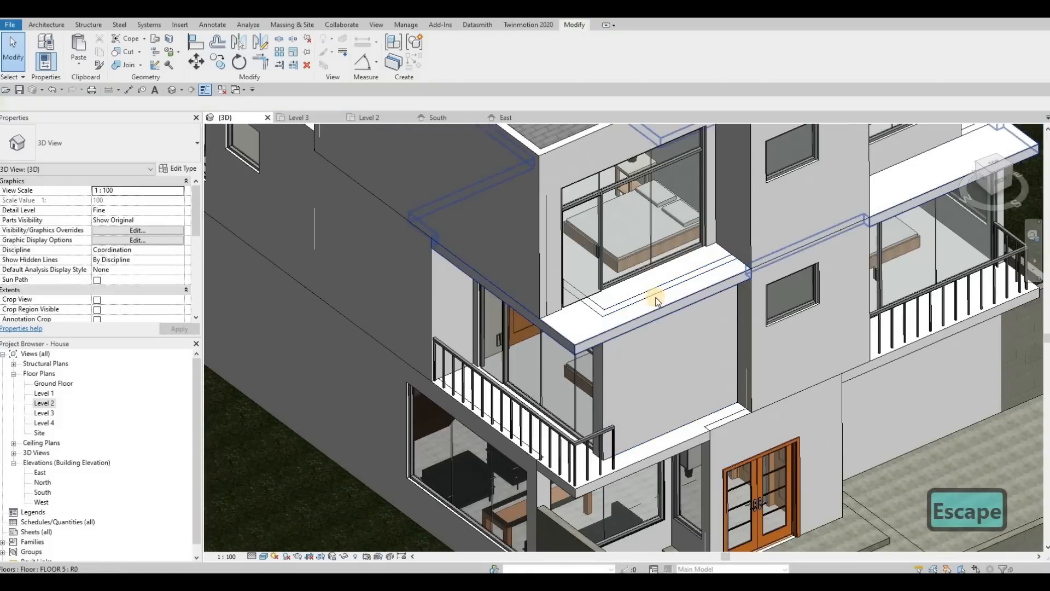
Attach the tops of the Level 2 front walls to the Level 3 balcony floor above.
{"action": "left_click", "coordinate": [592, 302]}
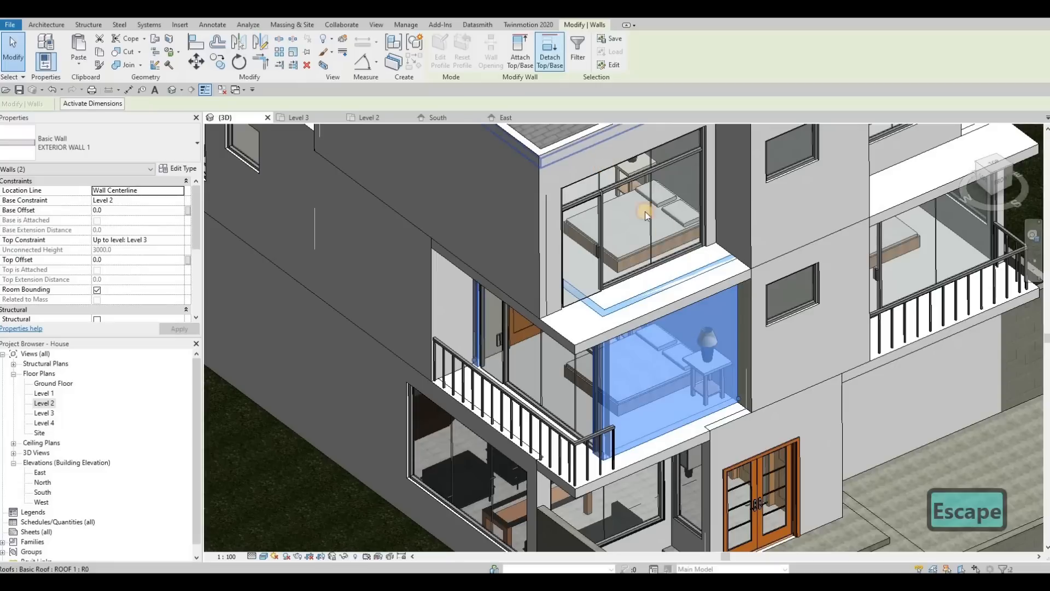
{"action": "left_click", "coordinate": [658, 305]}
{"action": "scroll", "coordinate": [645, 328], "scroll_direction": "down", "scroll_amount": 5}
{"action": "middle_click_drag", "start_coordinate": [632, 350], "coordinate": [849, 337], "text": "shift"}
{"action": "scroll", "coordinate": [845, 336], "scroll_direction": "up", "scroll_amount": 6}
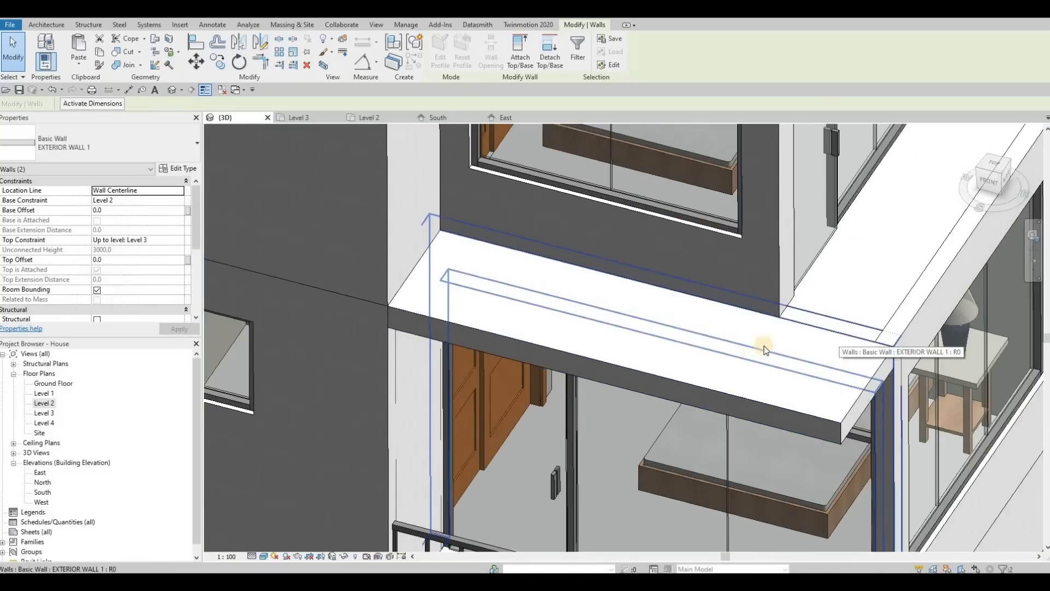
{"action": "key", "text": "Escape"}
{"action": "key", "text": "Escape"}
{"action": "left_click", "coordinate": [792, 332]}
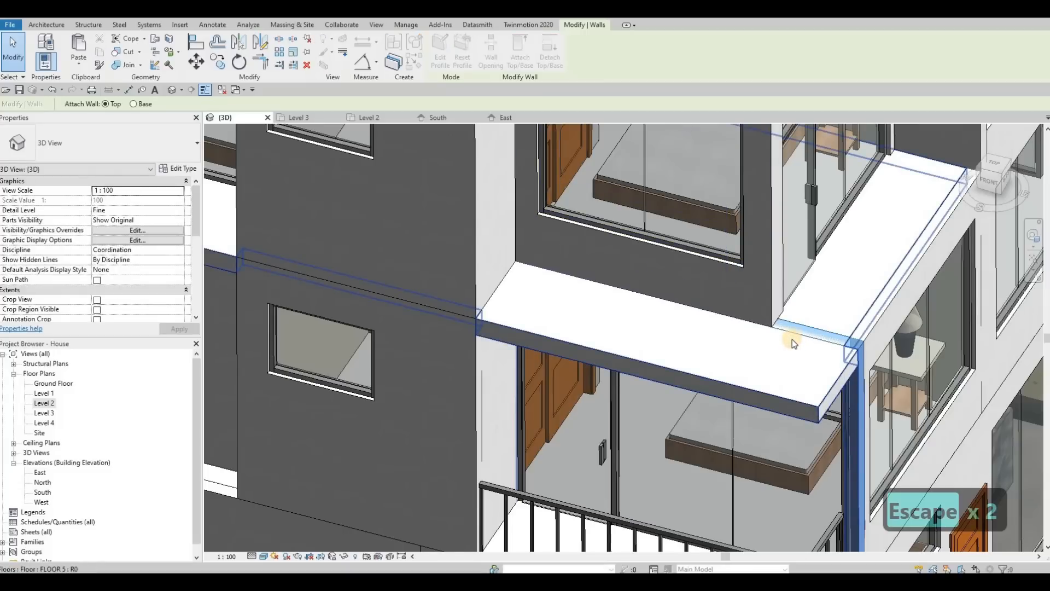
{"action": "key", "text": "Escape"}
Edit the wall join at the Level 2 front corner of Bedroom 2 in plan.
{"action": "middle_click_drag", "start_coordinate": [800, 346], "coordinate": [534, 355], "text": "shift"}
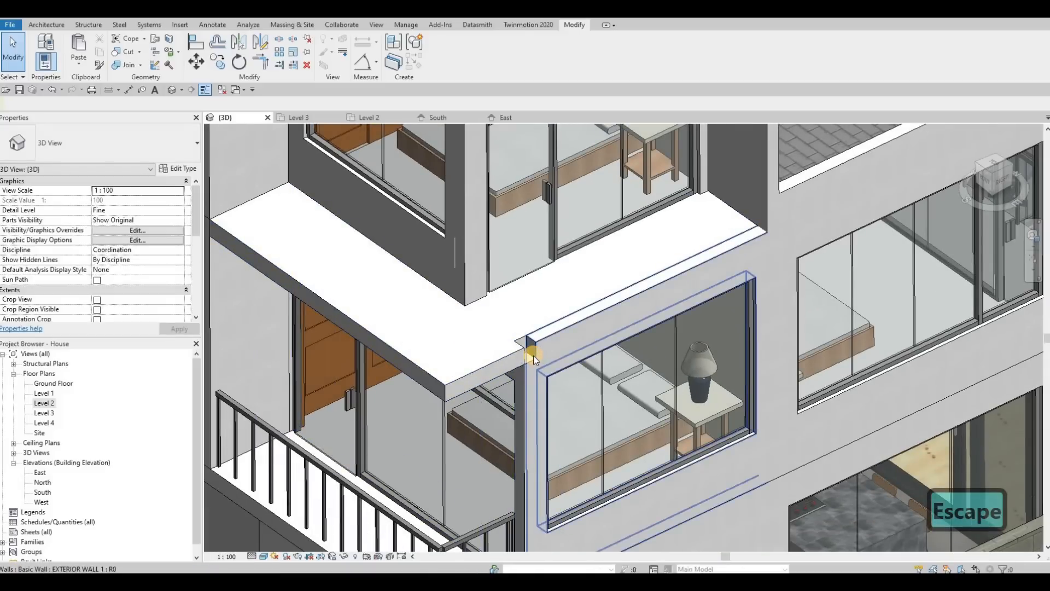
{"action": "left_click", "coordinate": [532, 364]}
{"action": "scroll", "coordinate": [532, 366], "scroll_direction": "down", "scroll_amount": 2}
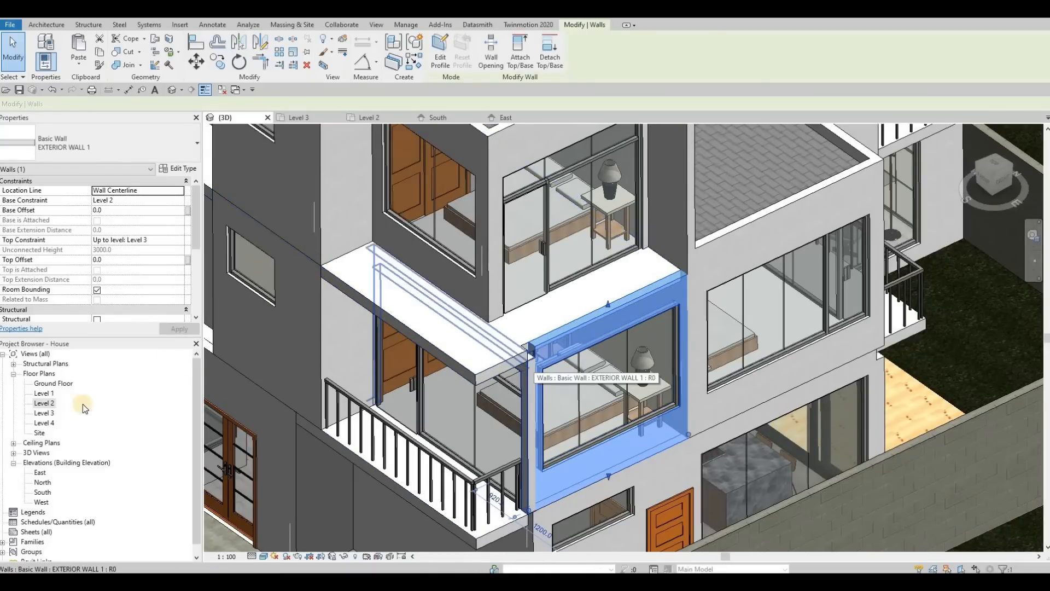
{"action": "double_click", "coordinate": [41, 404]}
{"action": "scroll", "coordinate": [476, 375], "scroll_direction": "down", "scroll_amount": 6}
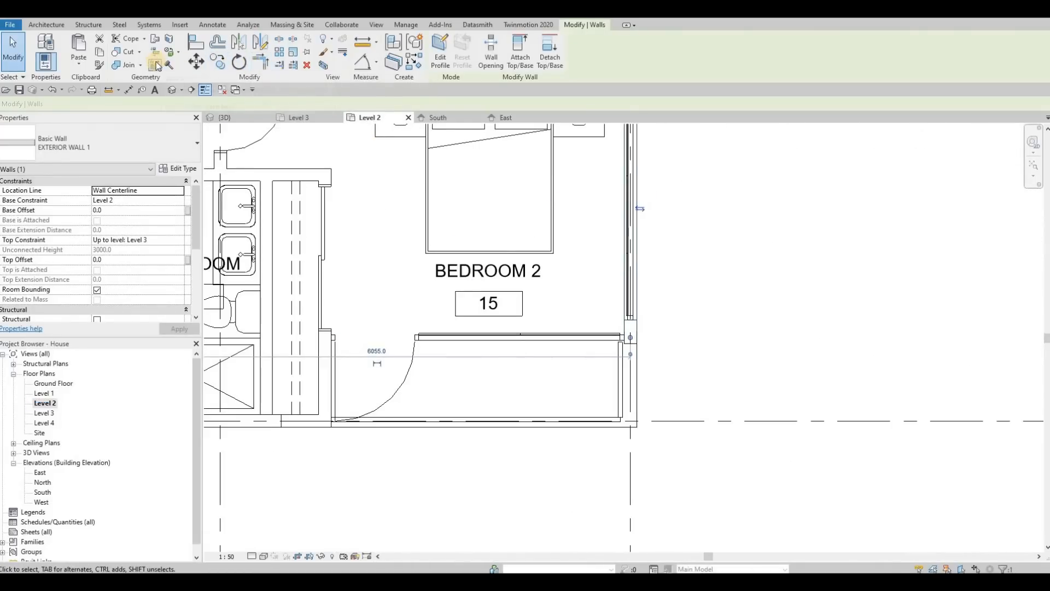
{"action": "left_click", "coordinate": [623, 324]}
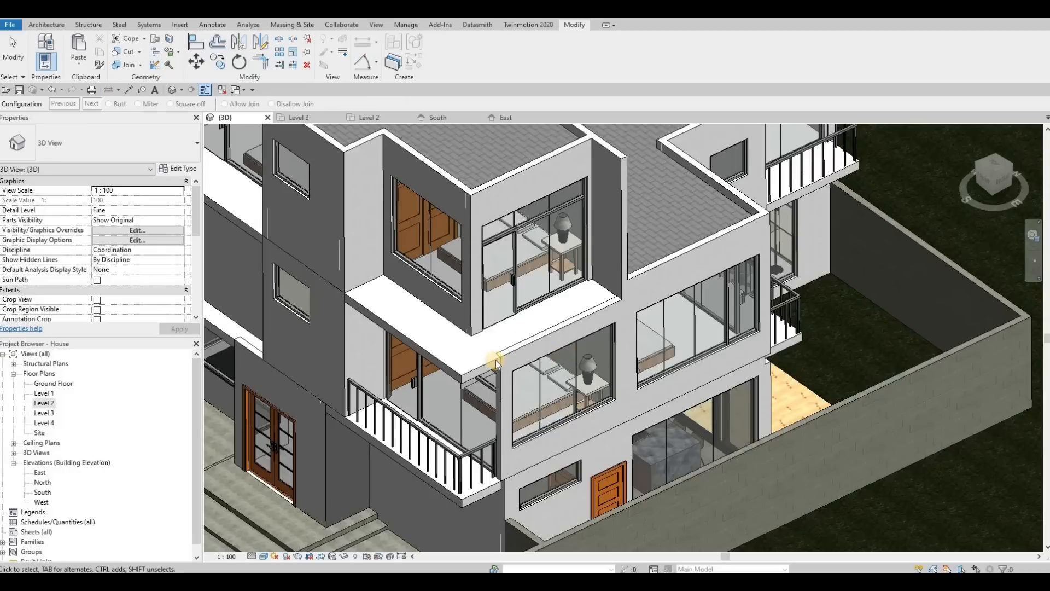
{"action": "key", "text": "Escape"}
{"action": "key", "text": "Escape"}
{"action": "middle_click_drag", "start_coordinate": [554, 329], "coordinate": [590, 382], "text": "shift"}
{"action": "key", "text": "Escape"}
{"action": "key", "text": "Escape"}
{"action": "middle_click_drag", "start_coordinate": [523, 327], "coordinate": [481, 245], "text": "shift"}
{"action": "key", "text": "Escape"}
Select the Level 3 front wall and cycle its corner wall-join configuration in the Level 3 plan.
{"action": "left_click", "coordinate": [444, 202]}
{"action": "scroll", "coordinate": [444, 202], "scroll_direction": "up", "scroll_amount": 3}
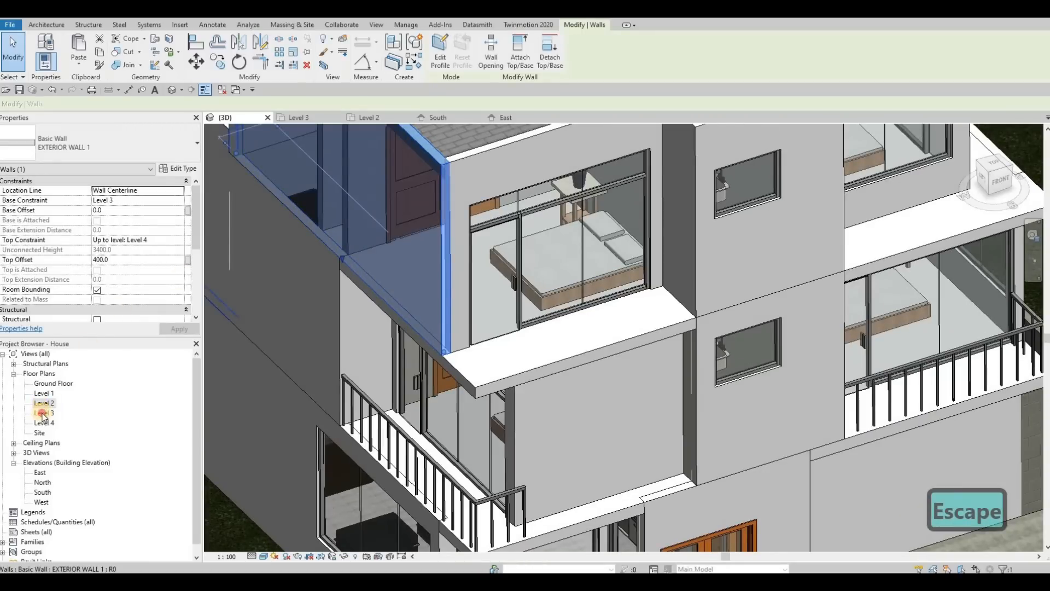
{"action": "left_click", "coordinate": [298, 117]}
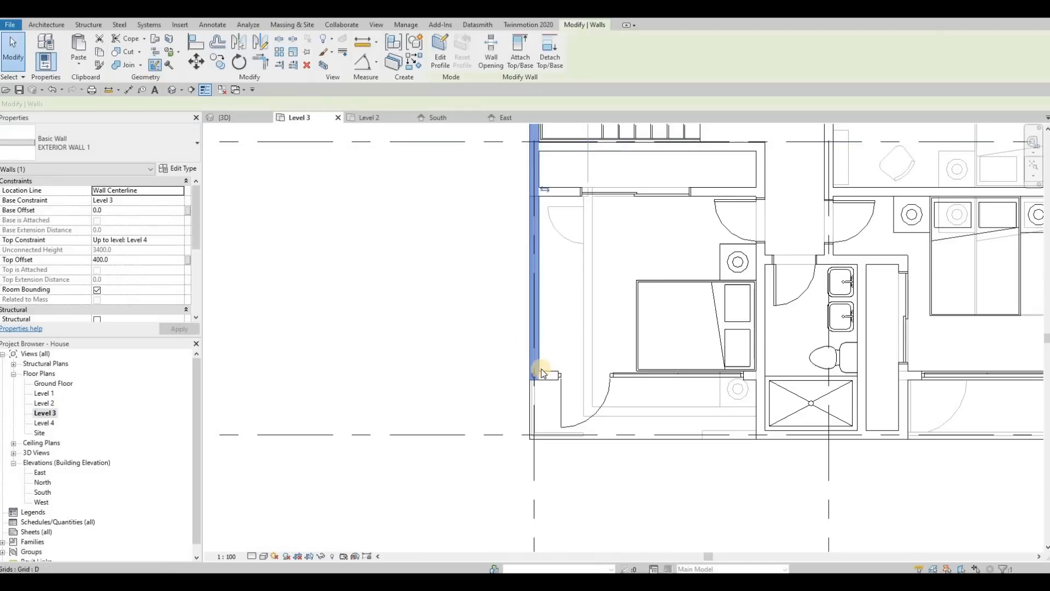
{"action": "key", "text": "Escape"}
{"action": "key", "text": "w"}
{"action": "key", "text": "j"}
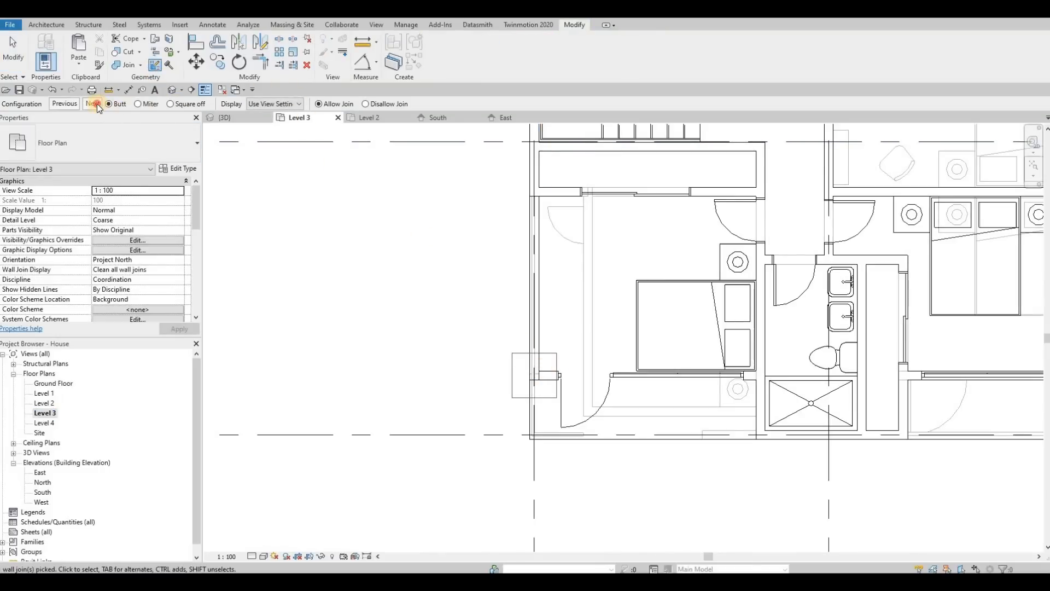
{"action": "left_click", "coordinate": [98, 104]}
{"action": "key", "text": "Escape"}
{"action": "key", "text": "Escape"}
Inspect the Level 3 front walls and curtain walls from several angles in the 3D view.
{"action": "left_click", "coordinate": [216, 117]}
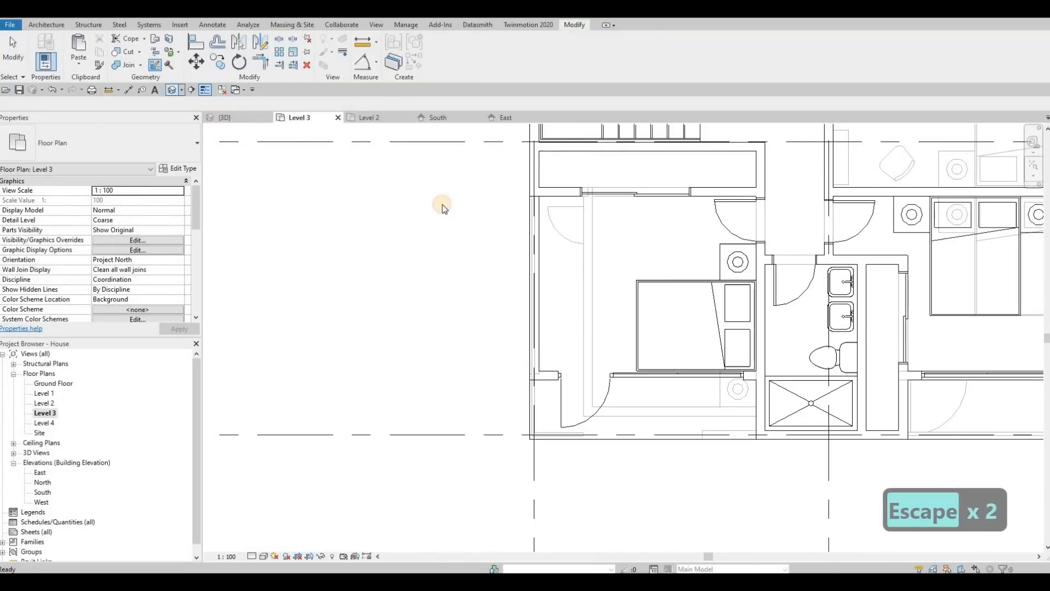
{"action": "key", "text": "Escape"}
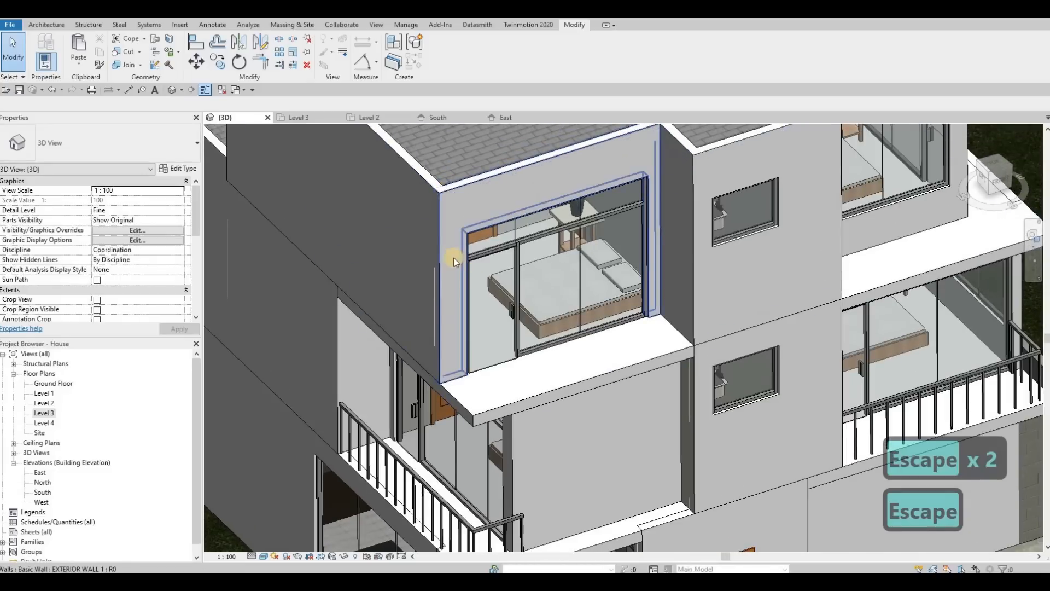
{"action": "scroll", "coordinate": [460, 253], "scroll_direction": "down", "scroll_amount": 3}
{"action": "middle_click_drag", "start_coordinate": [492, 234], "coordinate": [444, 273], "text": "shift"}
{"action": "scroll", "coordinate": [535, 254], "scroll_direction": "up", "scroll_amount": 3}
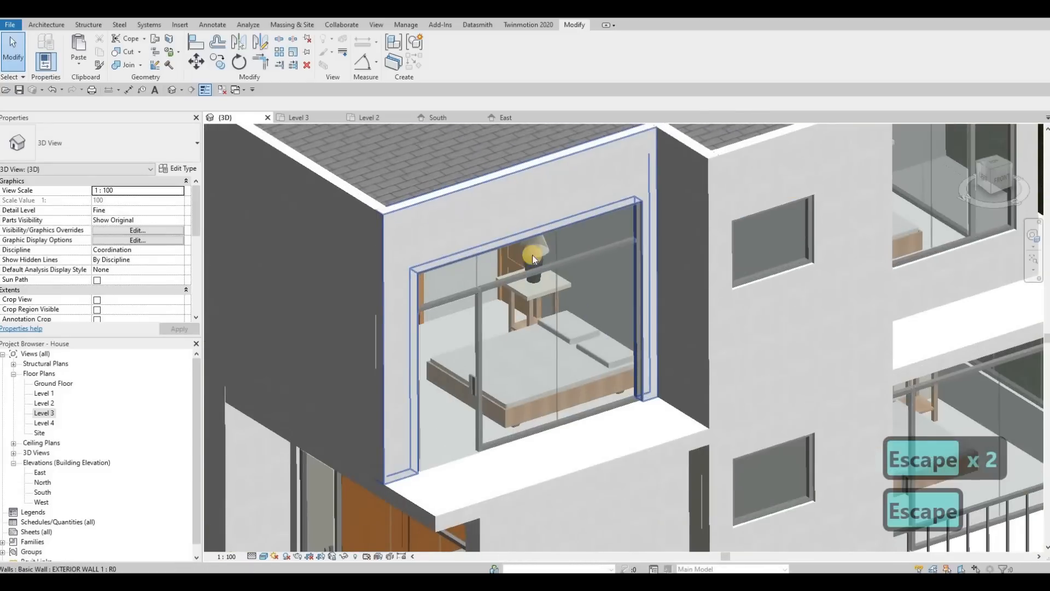
{"action": "scroll", "coordinate": [534, 254], "scroll_direction": "down", "scroll_amount": 2}
{"action": "middle_click_drag", "start_coordinate": [730, 176], "coordinate": [571, 222]}
{"action": "left_click", "coordinate": [657, 177]}
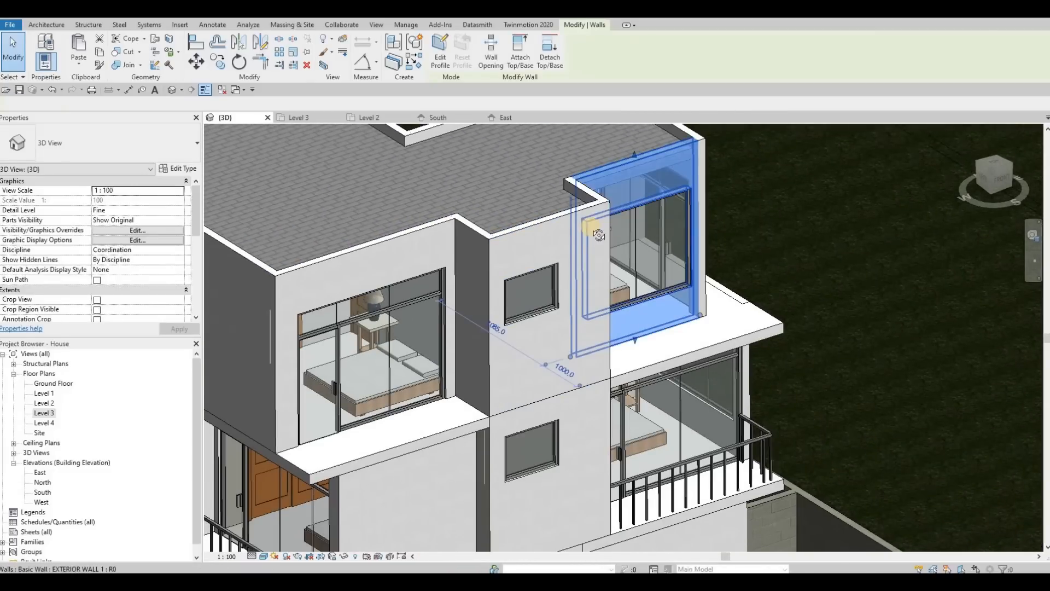
{"action": "middle_click_drag", "start_coordinate": [471, 228], "coordinate": [559, 235], "text": "shift"}
{"action": "scroll", "coordinate": [708, 235], "scroll_direction": "up", "scroll_amount": 5}
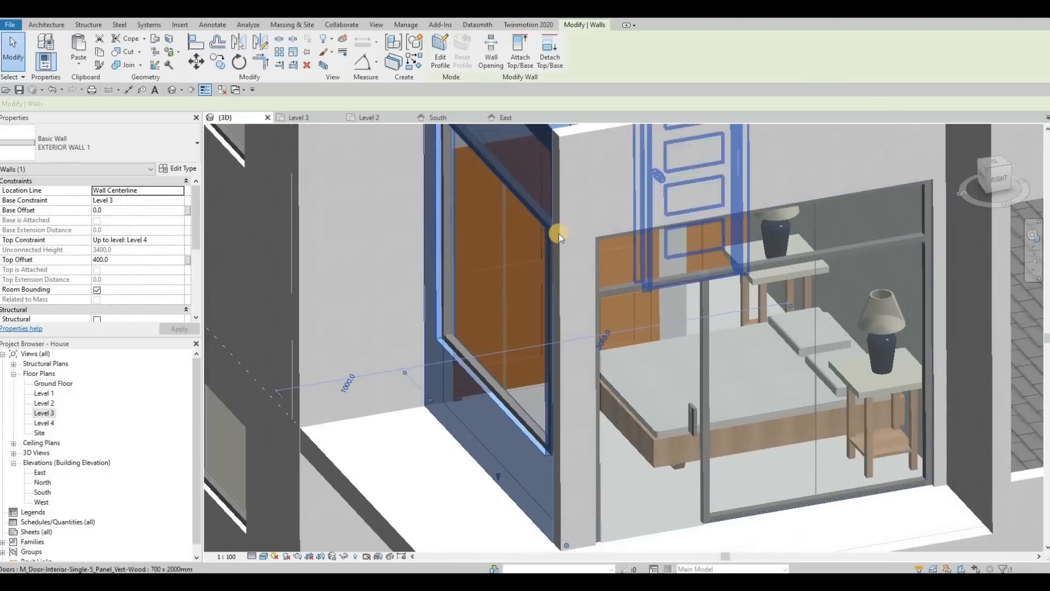
{"action": "scroll", "coordinate": [602, 239], "scroll_direction": "down", "scroll_amount": 3}
{"action": "middle_click_drag", "start_coordinate": [428, 251], "coordinate": [536, 243], "text": "shift"}
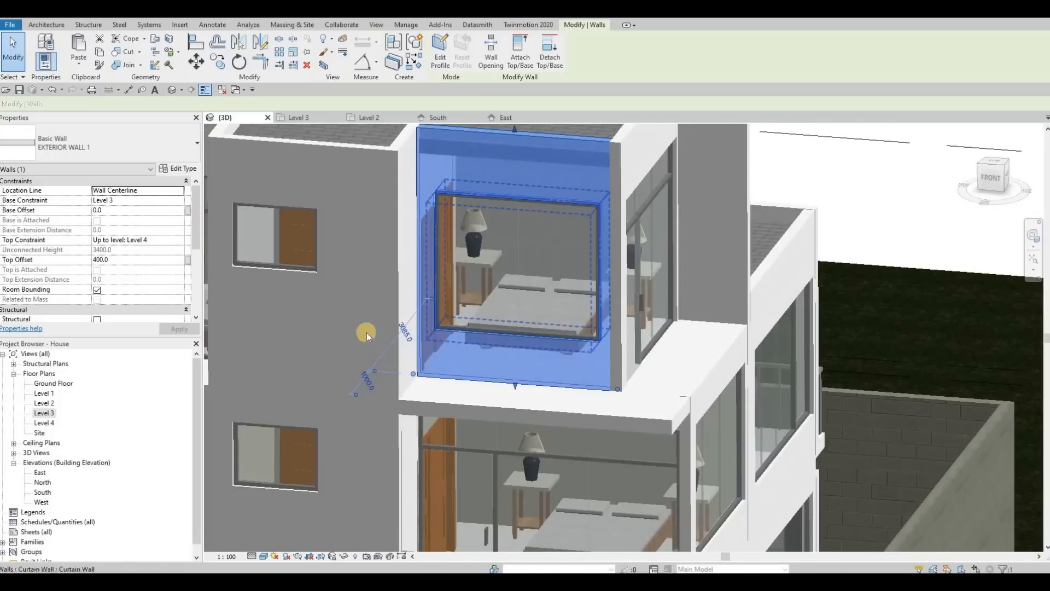
{"action": "scroll", "coordinate": [267, 360], "scroll_direction": "up", "scroll_amount": 5}
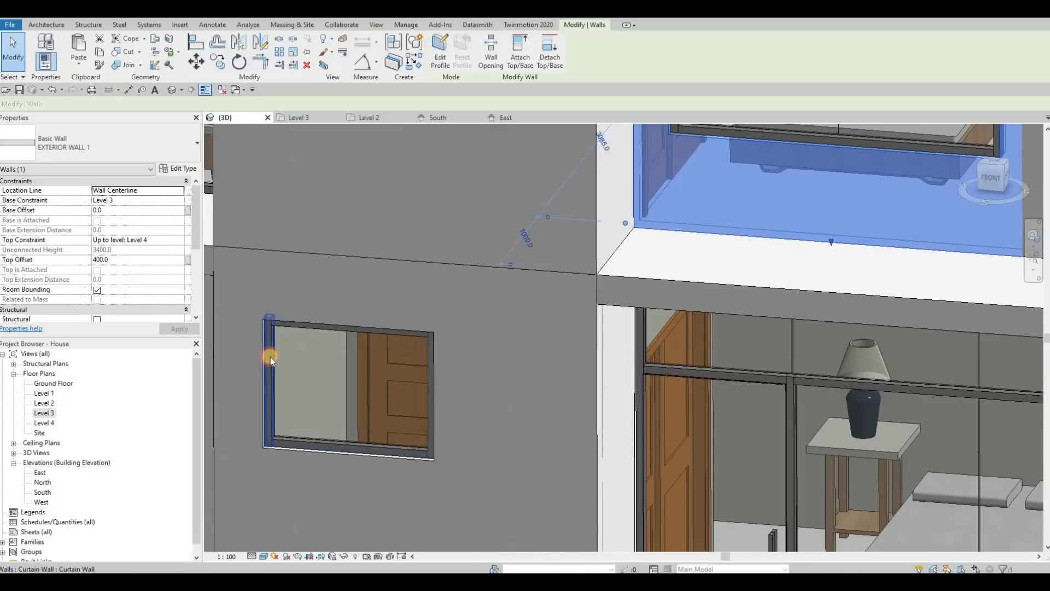
Select and inspect the mullions around the Level 3 curtain walls.
{"action": "left_click", "coordinate": [270, 357]}
{"action": "middle_click_drag", "start_coordinate": [611, 160], "coordinate": [540, 220]}
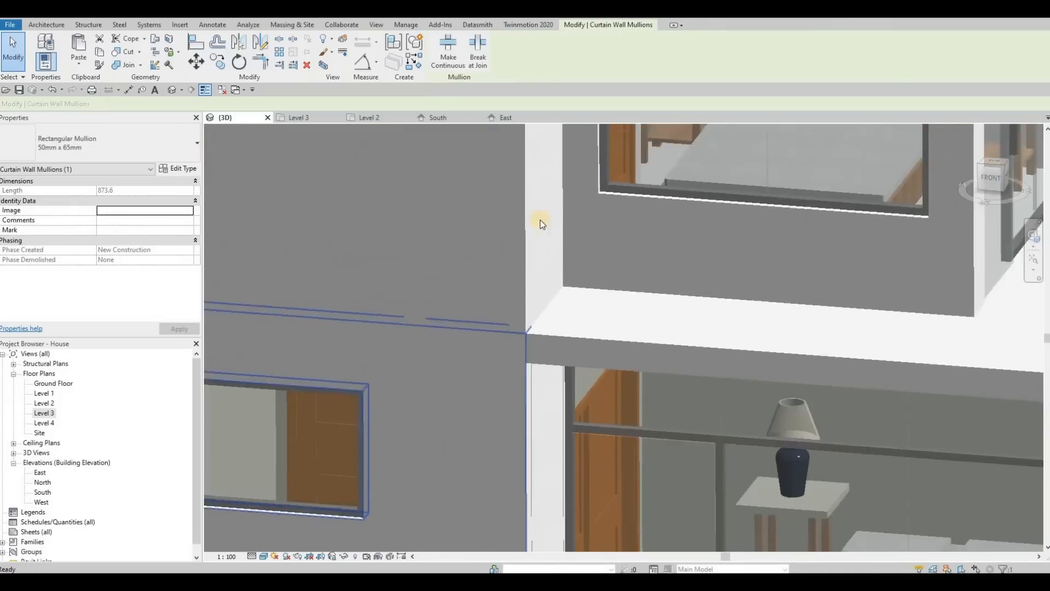
{"action": "scroll", "coordinate": [540, 219], "scroll_direction": "down", "scroll_amount": 3}
{"action": "left_click", "coordinate": [538, 218]}
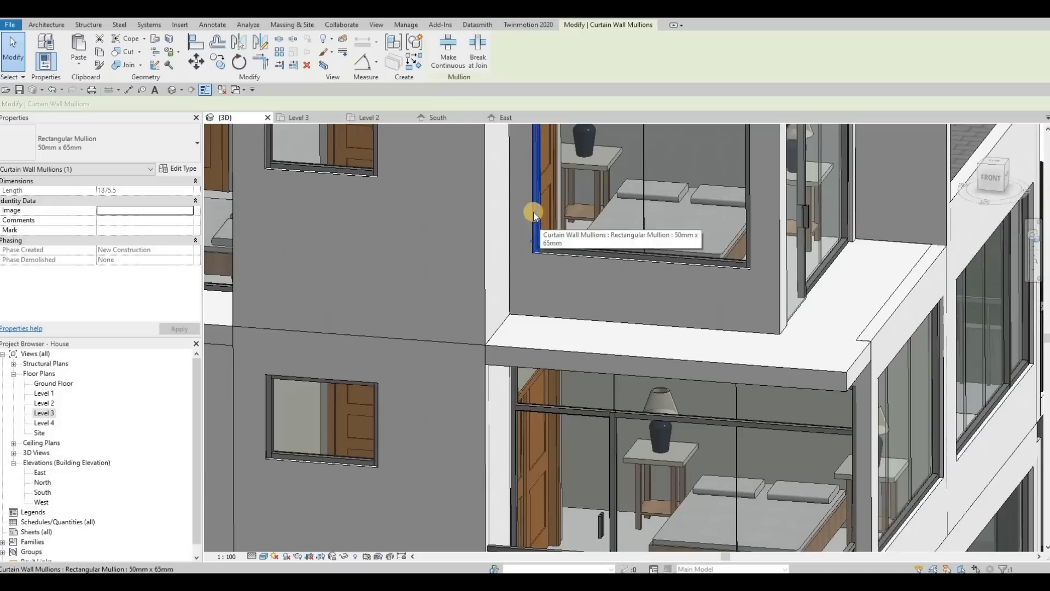
{"action": "key", "text": "Escape"}
{"action": "left_click", "coordinate": [537, 224]}
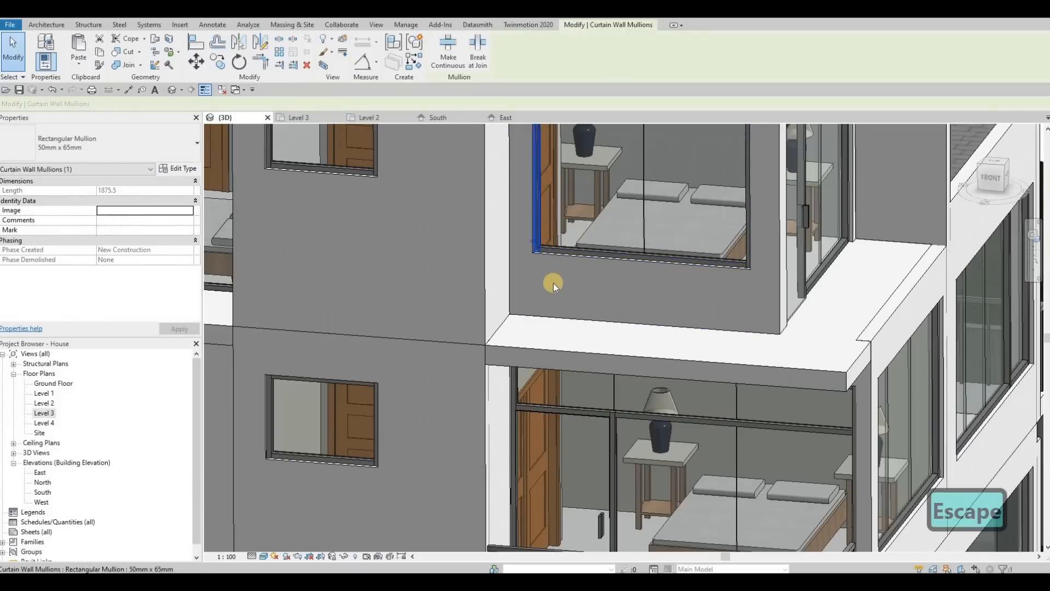
{"action": "scroll", "coordinate": [549, 290], "scroll_direction": "down", "scroll_amount": 3}
{"action": "key", "text": "Escape"}
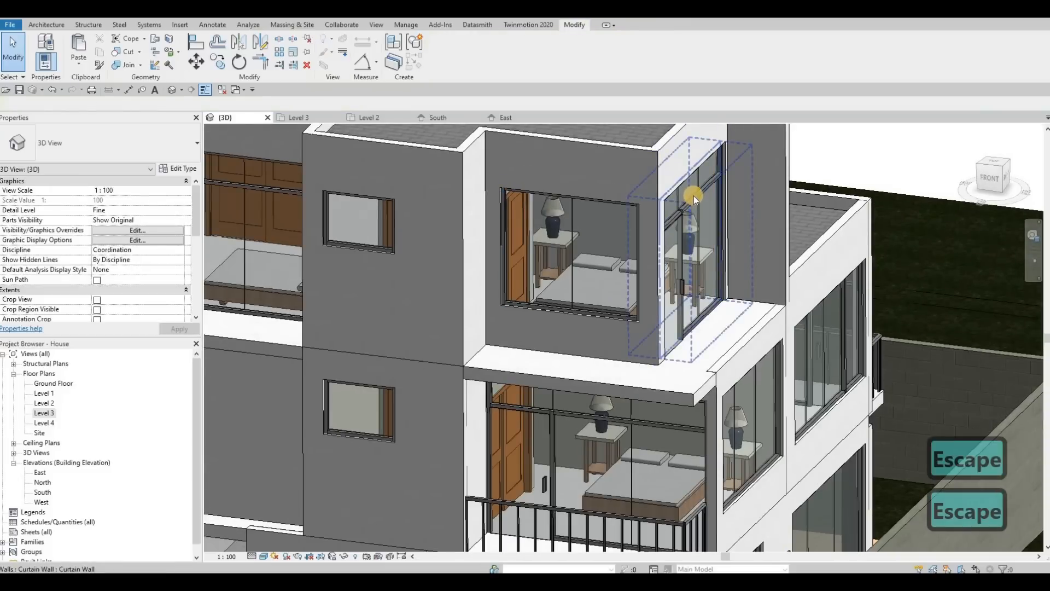
{"action": "left_click", "coordinate": [693, 195]}
{"action": "key", "text": "Escape"}
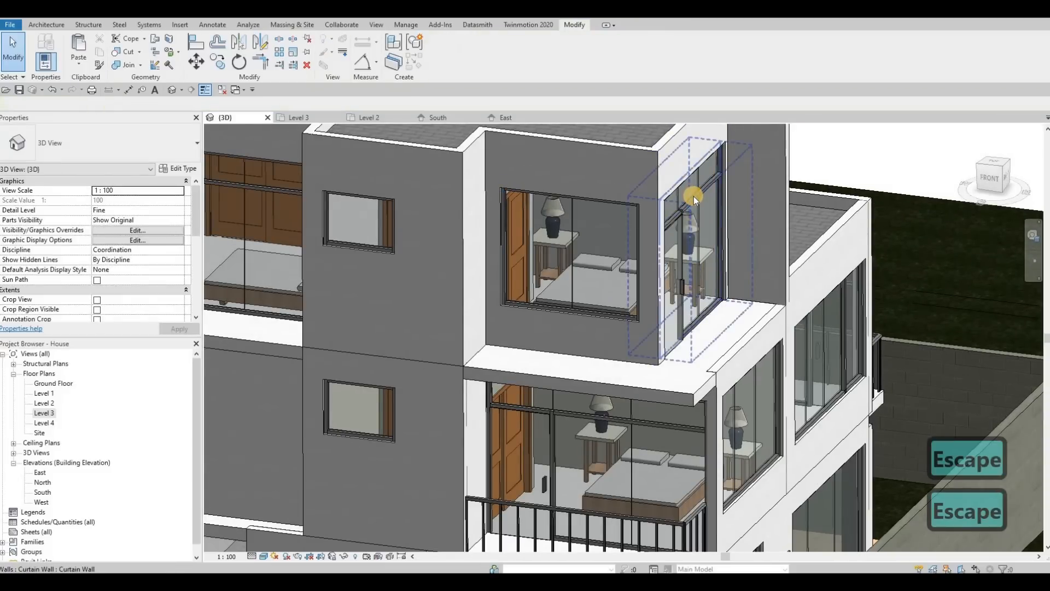
{"action": "key", "text": "Tab"}
{"action": "left_click", "coordinate": [694, 196]}
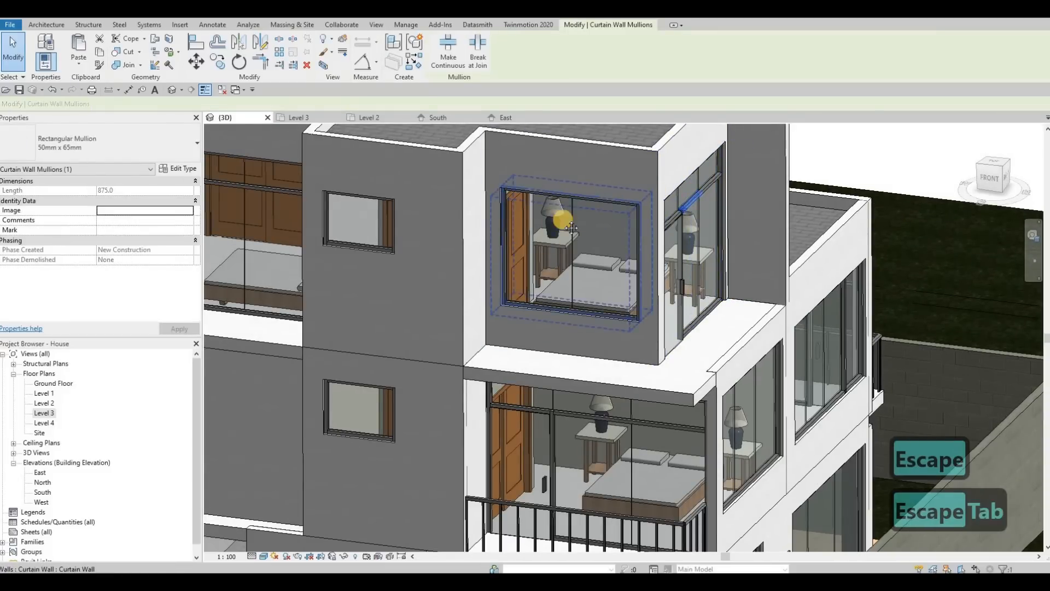
Orbit the 3D view to inspect the Level 2 balconies and their railings.
{"action": "scroll", "coordinate": [571, 229], "scroll_direction": "down", "scroll_amount": 3}
{"action": "key", "text": "Escape"}
{"action": "middle_click_drag", "start_coordinate": [576, 251], "coordinate": [593, 316], "text": "shift"}
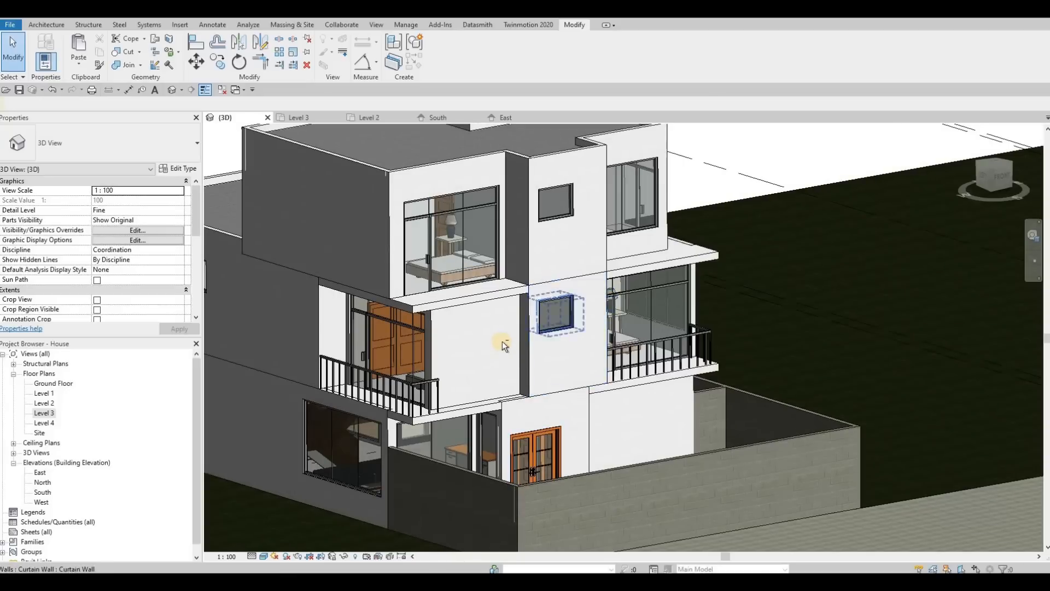
{"action": "mouse_move", "coordinate": [502, 340]}
{"action": "middle_mouse_down", "text": "shift"}
{"action": "mouse_move", "coordinate": [490, 281]}
{"action": "mouse_move", "coordinate": [511, 417]}
{"action": "mouse_move", "coordinate": [443, 427]}
{"action": "middle_mouse_up", "text": "shift"}
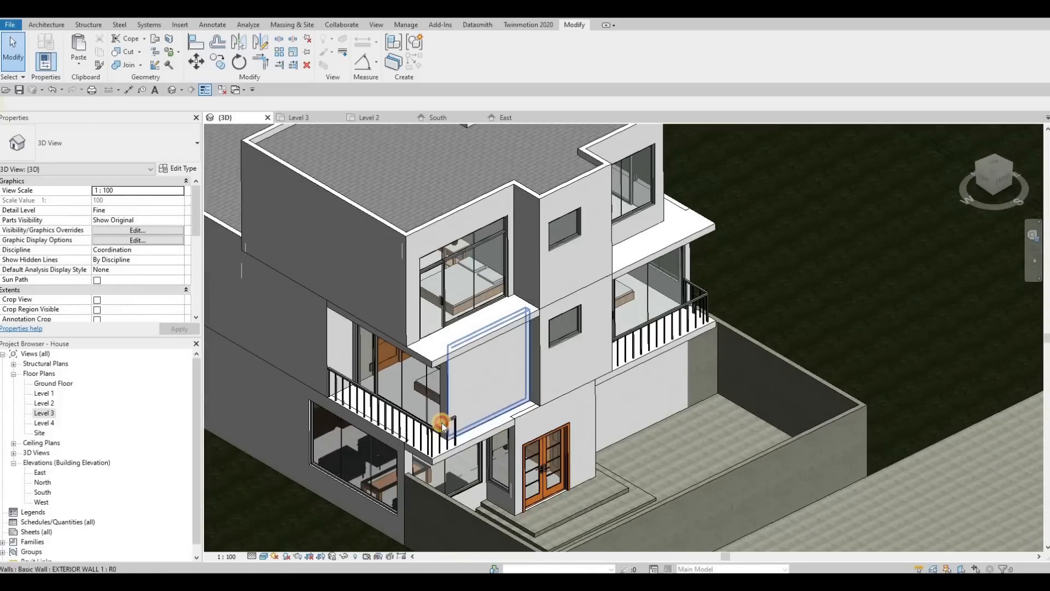
Adjust the sketch path of the Level 2 front balcony railing in the Level 2 plan.
{"action": "double_click", "coordinate": [57, 413]}
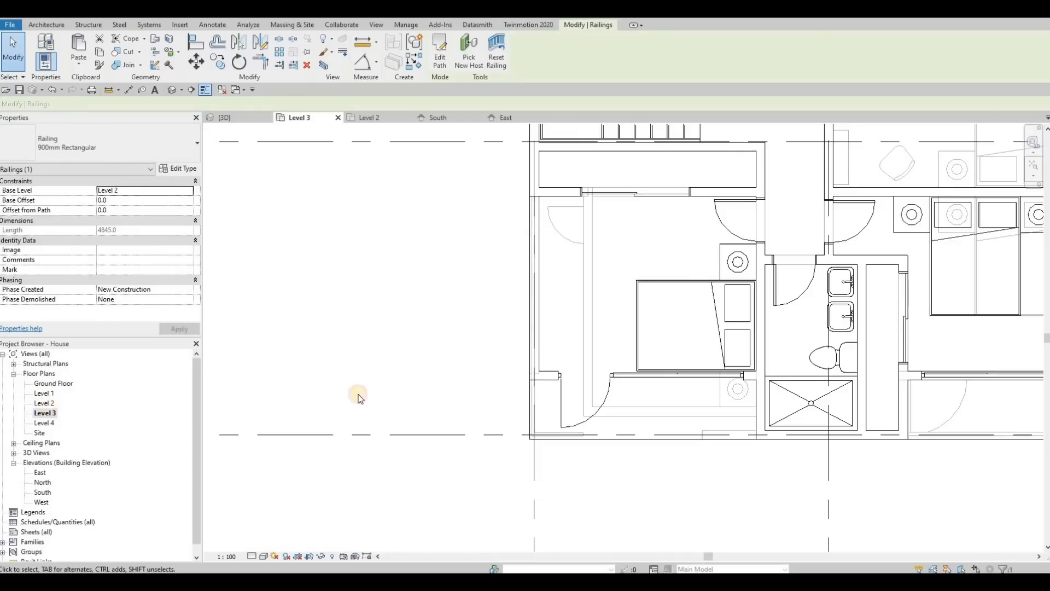
{"action": "middle_click_drag", "start_coordinate": [381, 392], "coordinate": [639, 363]}
{"action": "middle_click_drag", "start_coordinate": [495, 378], "coordinate": [714, 345]}
{"action": "scroll", "coordinate": [714, 345], "scroll_direction": "down", "scroll_amount": 1}
{"action": "middle_click_drag", "start_coordinate": [405, 380], "coordinate": [583, 376]}
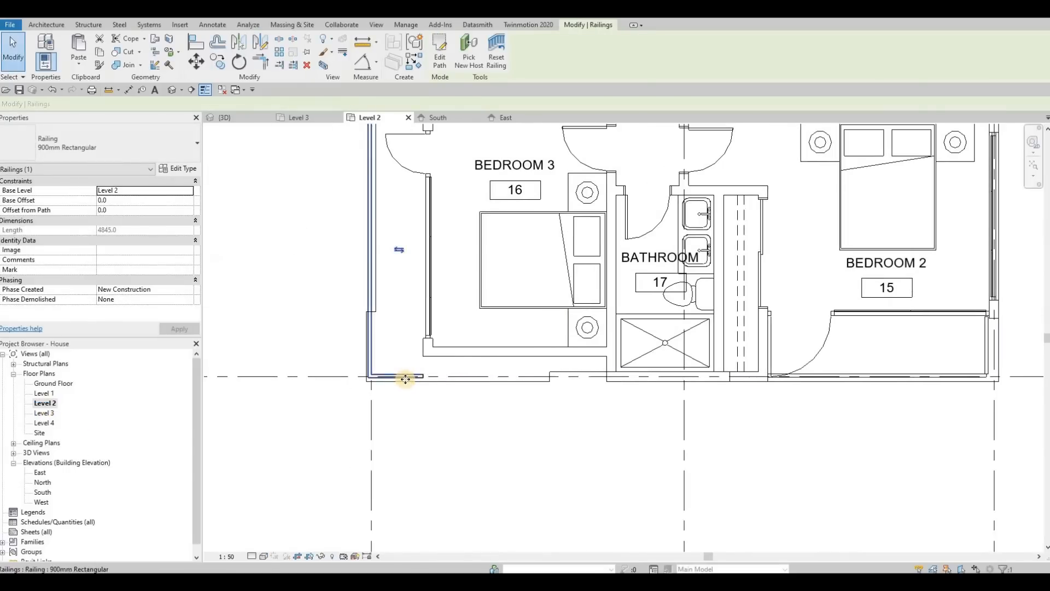
{"action": "scroll", "coordinate": [405, 379], "scroll_direction": "up", "scroll_amount": 2}
{"action": "scroll", "coordinate": [405, 372], "scroll_direction": "up", "scroll_amount": 2}
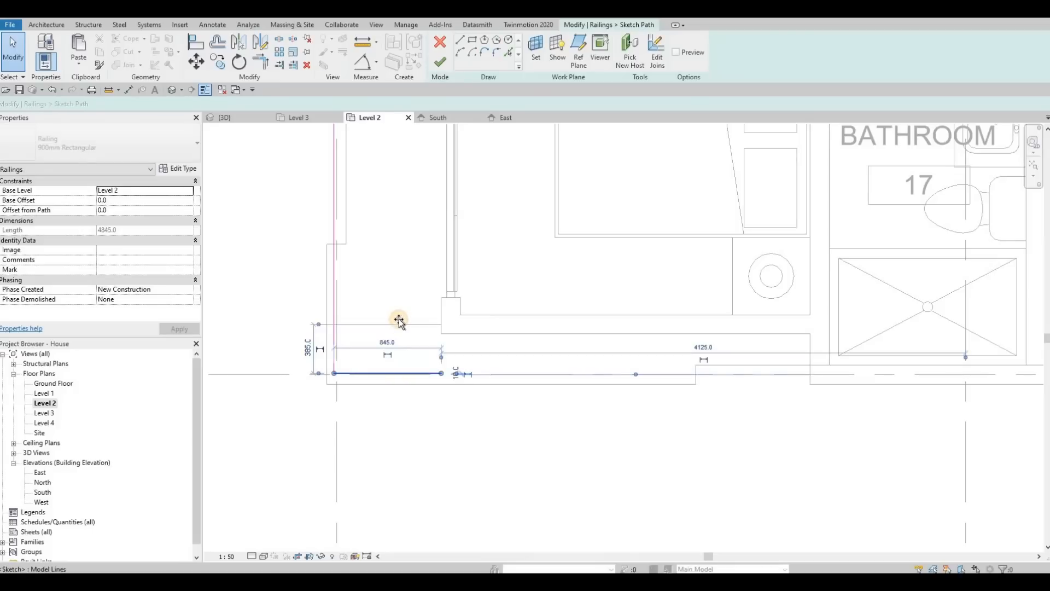
{"action": "left_click_drag", "start_coordinate": [400, 321], "coordinate": [399, 326]}
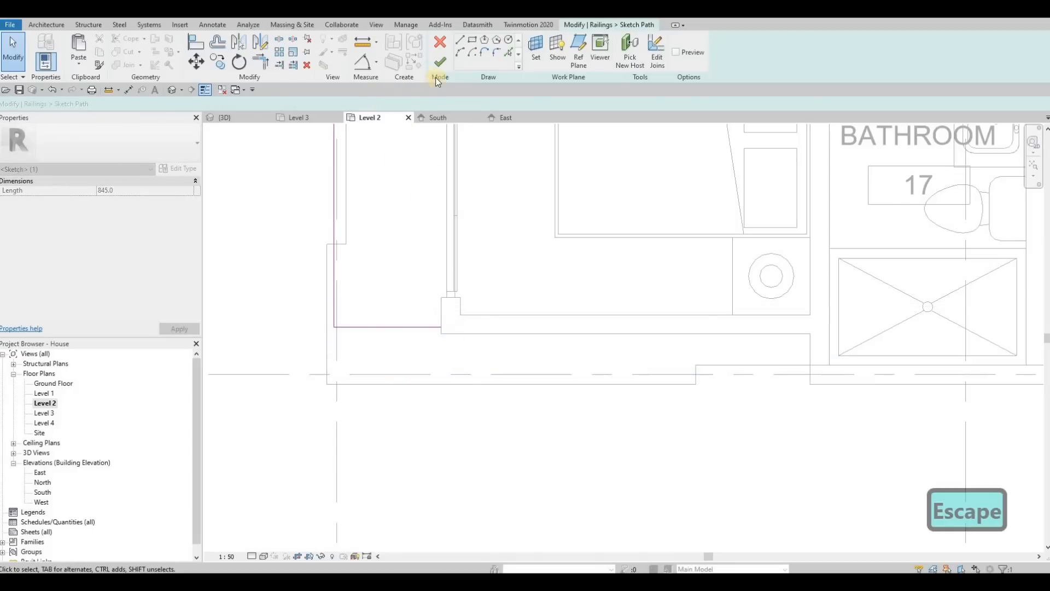
{"action": "left_click", "coordinate": [694, 370]}
{"action": "key", "text": "ctrl+Tab"}
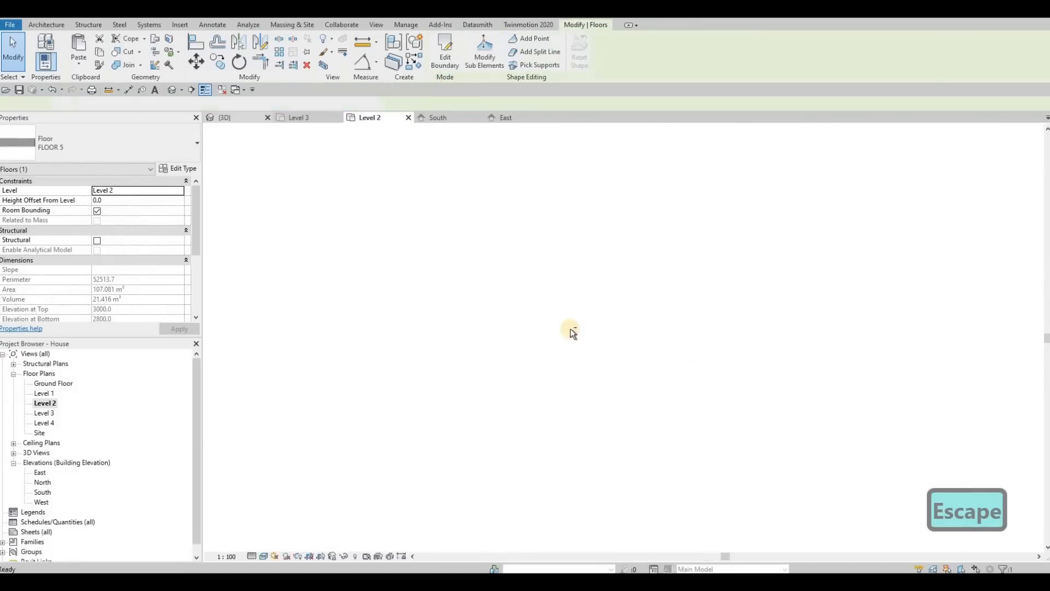
Change both Level 2 front balcony railings to the Glass Panel - Bottom Fill railing type.
{"action": "middle_click_drag", "start_coordinate": [581, 372], "coordinate": [570, 398], "text": "shift"}
{"action": "key", "text": "Escape"}
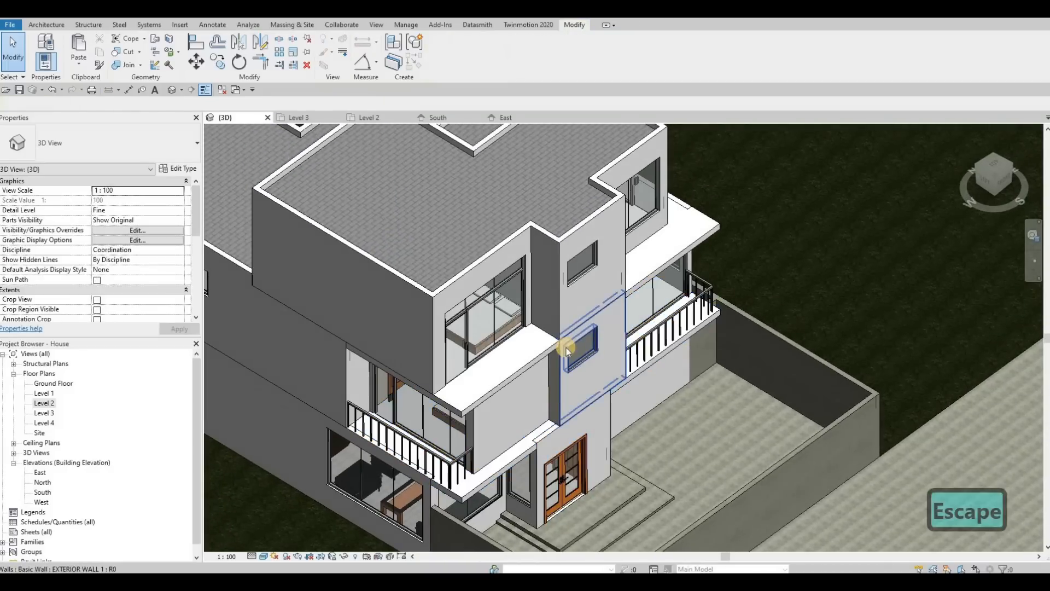
{"action": "scroll", "coordinate": [516, 363], "scroll_direction": "up", "scroll_amount": 5}
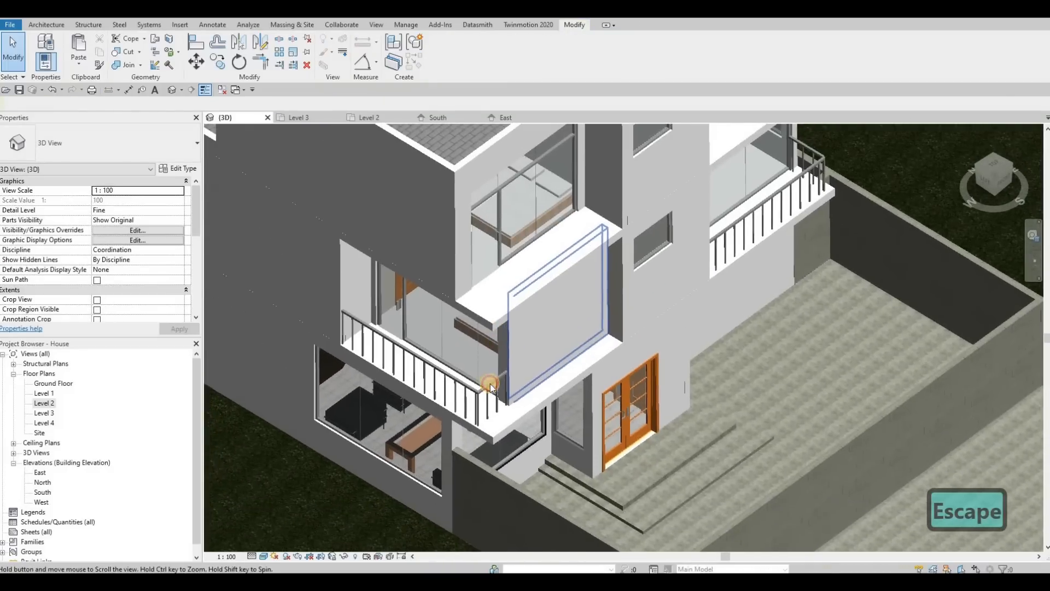
{"action": "left_click", "coordinate": [491, 386]}
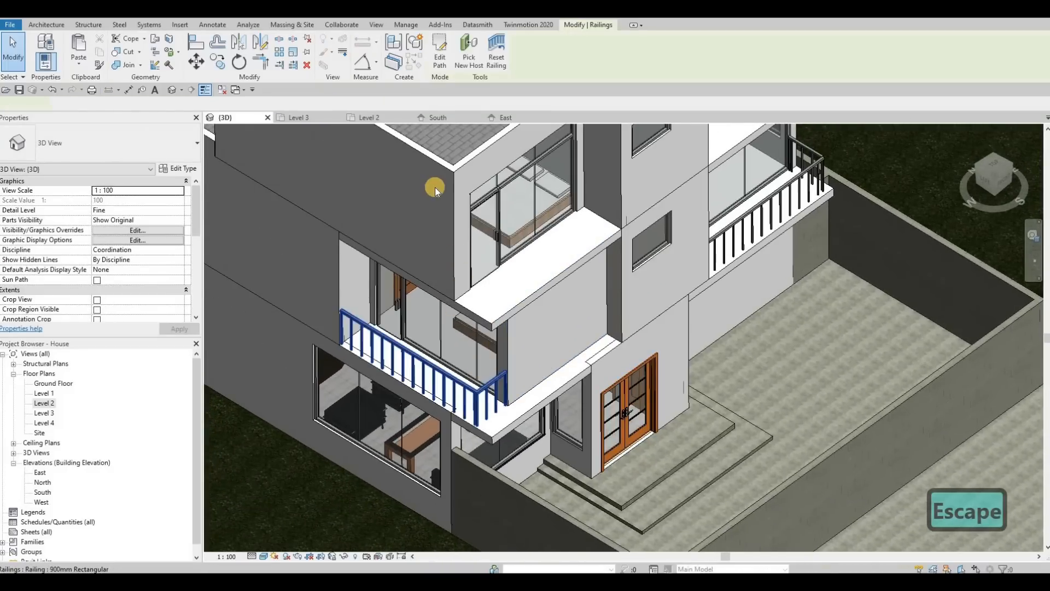
{"action": "left_click", "coordinate": [726, 228], "text": "ctrl"}
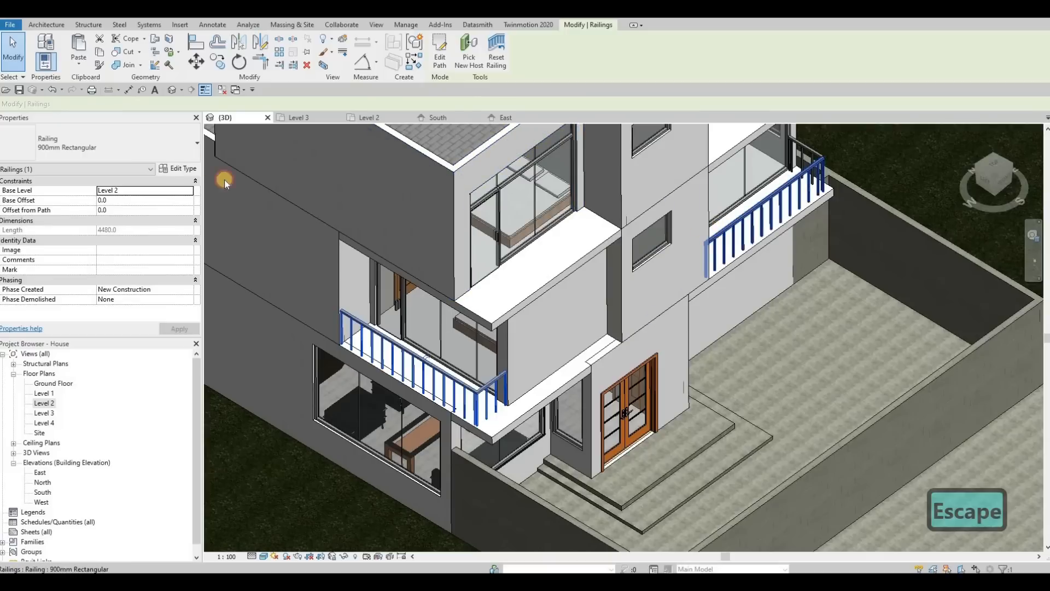
{"action": "left_click", "coordinate": [124, 147]}
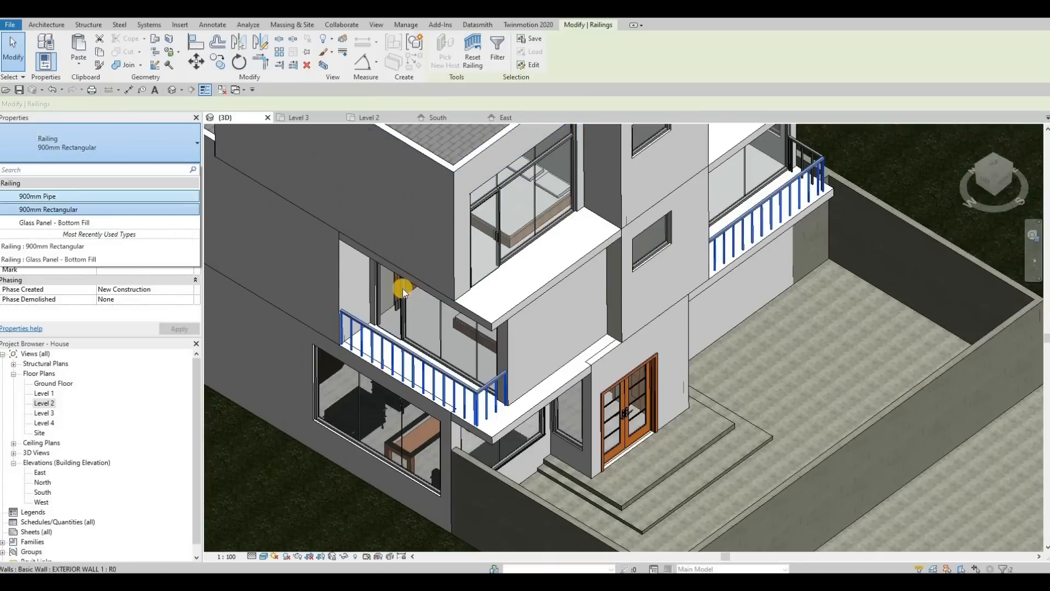
{"action": "scroll", "coordinate": [457, 306], "scroll_direction": "down", "scroll_amount": 2}
{"action": "key", "text": "Escape"}
{"action": "middle_click_drag", "start_coordinate": [525, 310], "coordinate": [600, 347]}
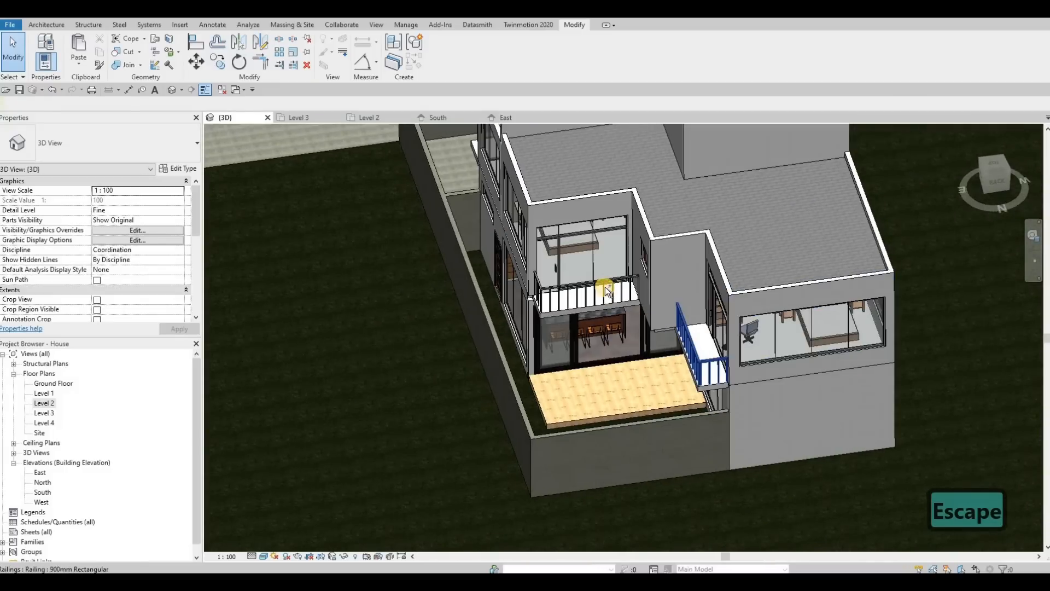
Change the rear balcony railing to the Glass Panel - Bottom Fill type.
{"action": "left_click", "coordinate": [703, 350]}
{"action": "left_click", "coordinate": [114, 150]}
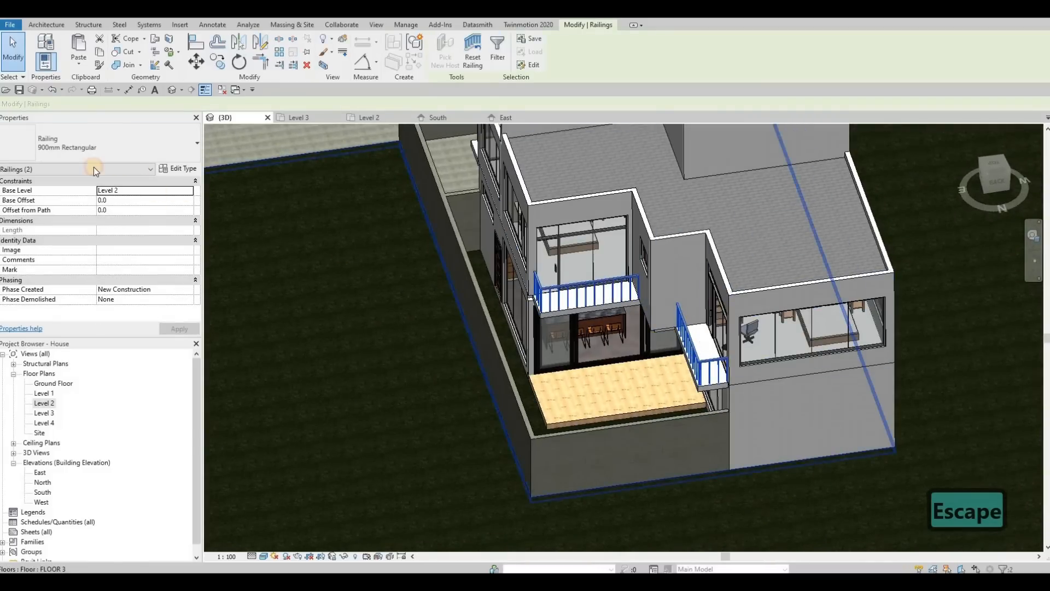
{"action": "left_click", "coordinate": [51, 223]}
{"action": "key", "text": "Escape"}
{"action": "key", "text": "Escape"}
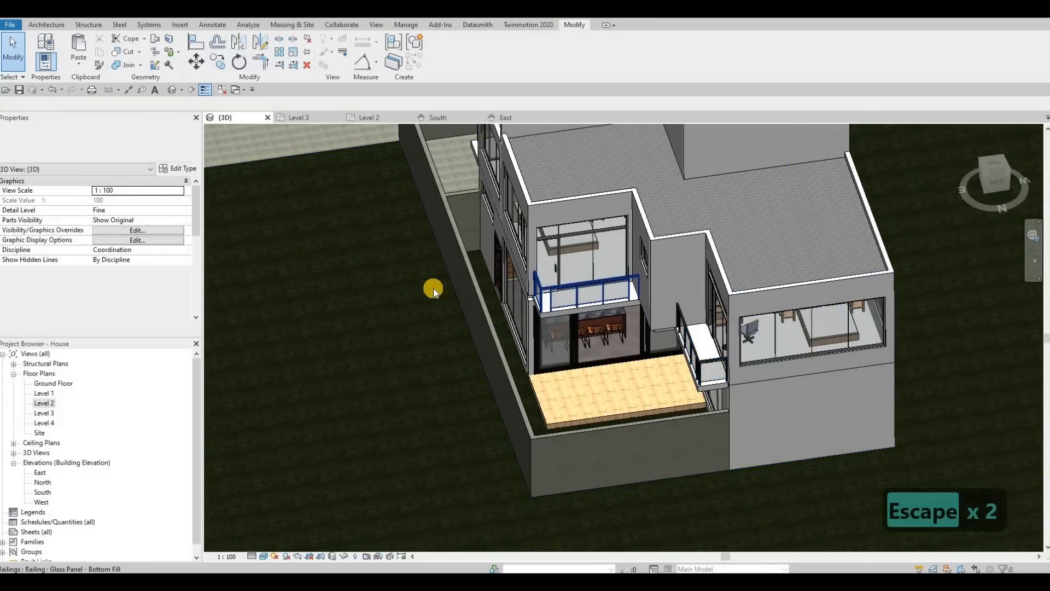
Orbit around the house to inspect the front balconies and Level 3 curtain walls.
{"action": "middle_click_drag", "start_coordinate": [660, 305], "coordinate": [626, 349], "text": "shift"}
{"action": "scroll", "coordinate": [625, 349], "scroll_direction": "down", "scroll_amount": 2}
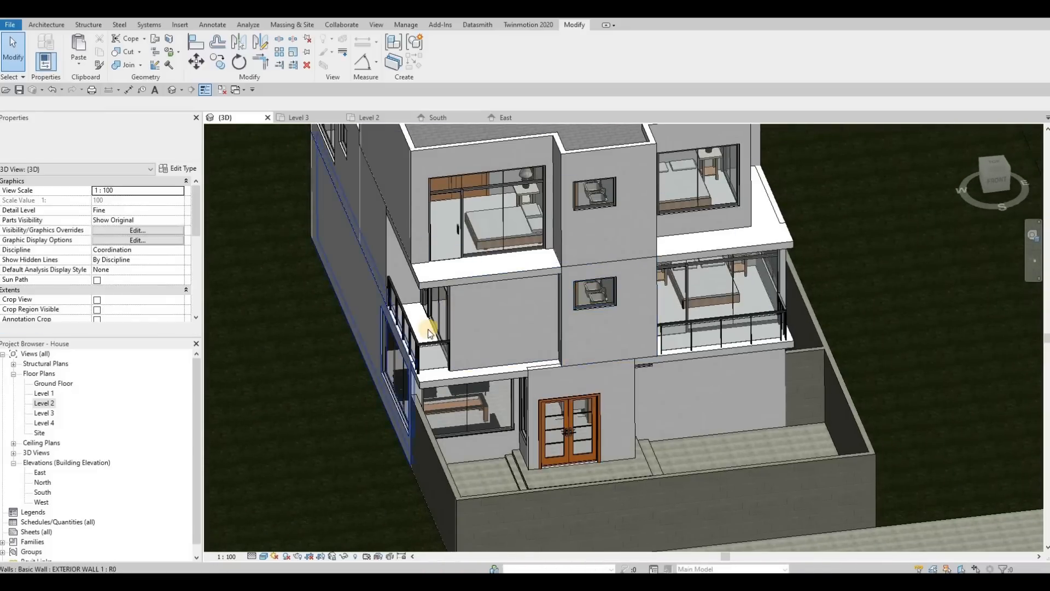
{"action": "scroll", "coordinate": [350, 306], "scroll_direction": "up", "scroll_amount": 3}
{"action": "scroll", "coordinate": [467, 366], "scroll_direction": "down", "scroll_amount": 3}
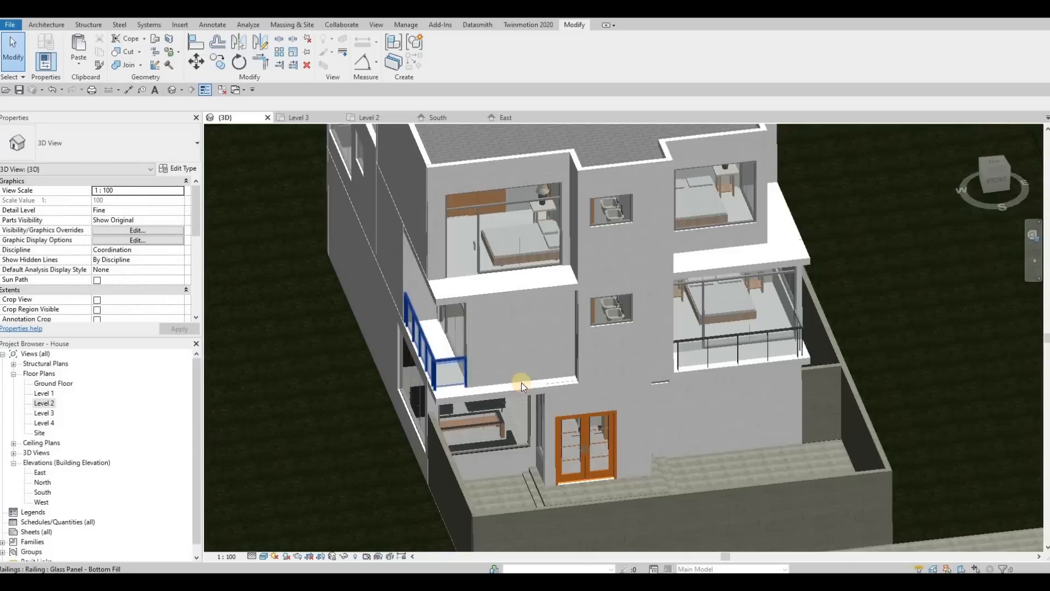
{"action": "middle_click_drag", "start_coordinate": [520, 383], "coordinate": [558, 350], "text": "shift"}
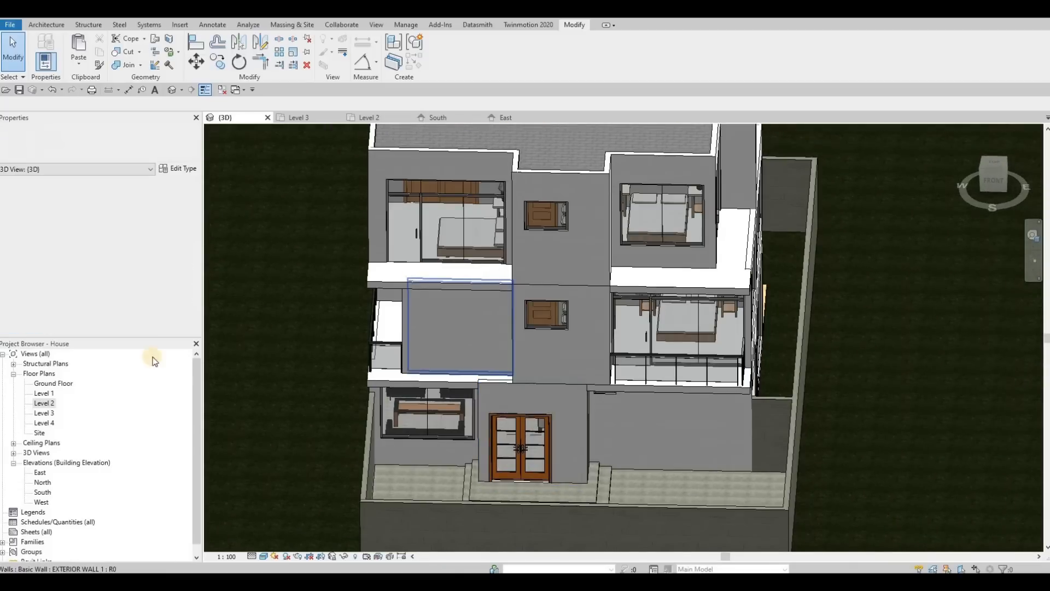
{"action": "left_click", "coordinate": [643, 355]}
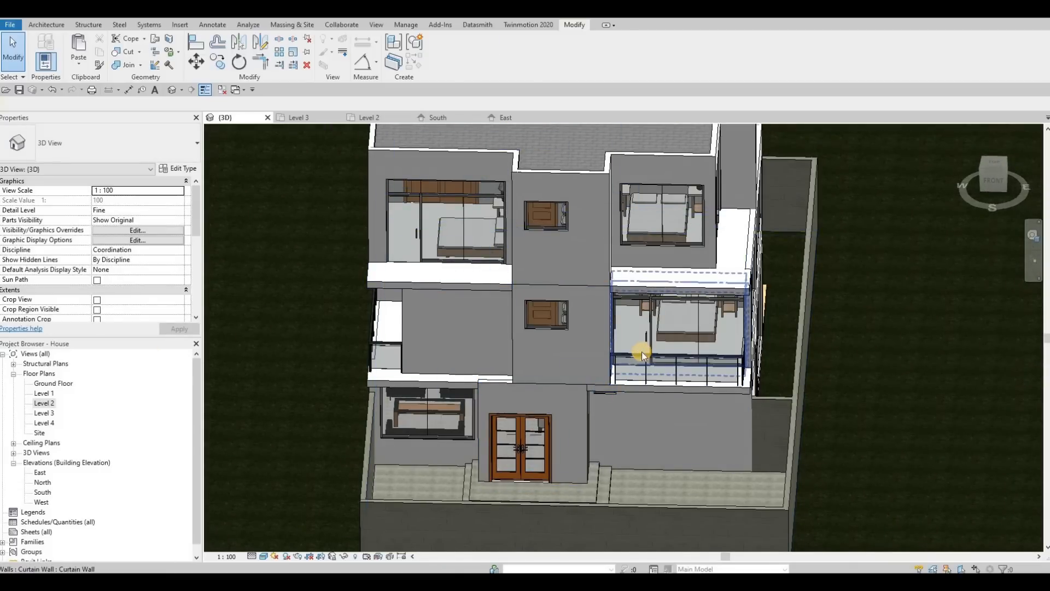
Start a similar 900mm Rectangular railing in the Level 3 plan and sketch its path along the front-left balcony edge, turning up 1000 mm.
{"action": "key", "text": "Escape"}
{"action": "key", "text": "c"}
{"action": "key", "text": "s"}
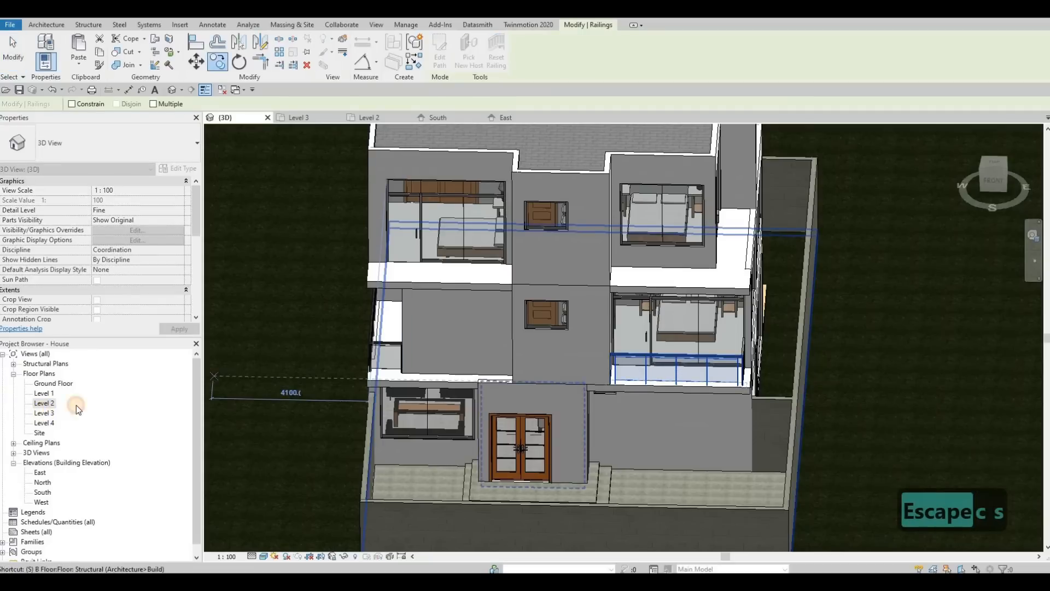
{"action": "left_click", "coordinate": [52, 413]}
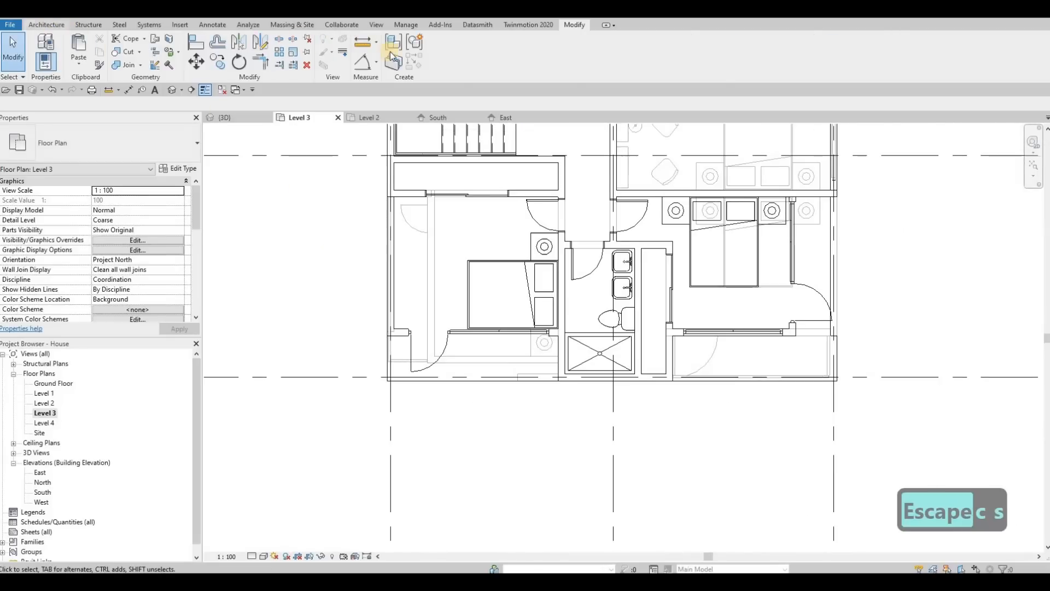
{"action": "left_click", "coordinate": [46, 24]}
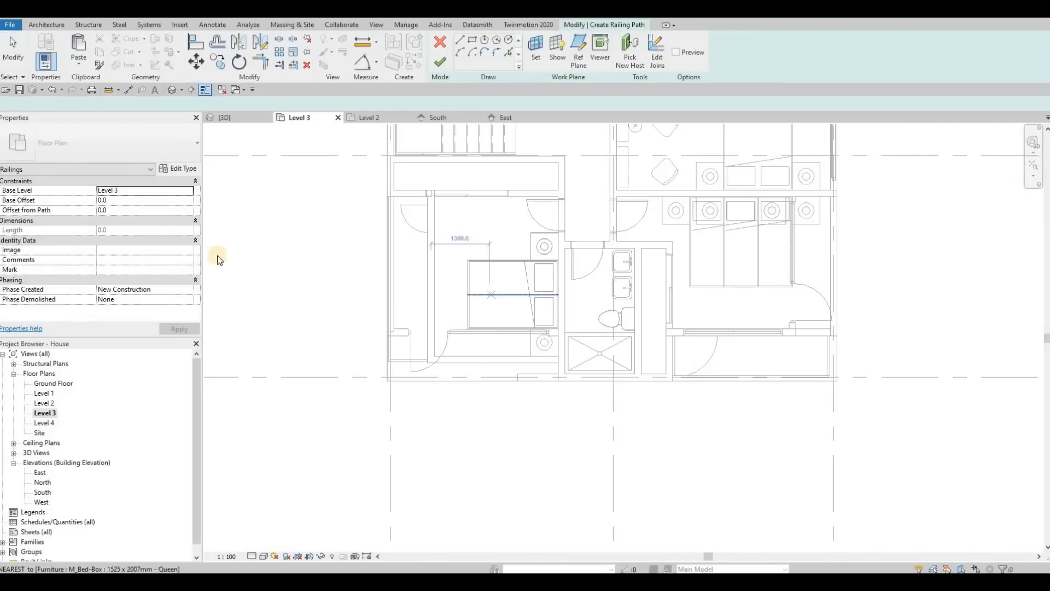
{"action": "key", "text": "Escape"}
{"action": "key", "text": "Escape"}
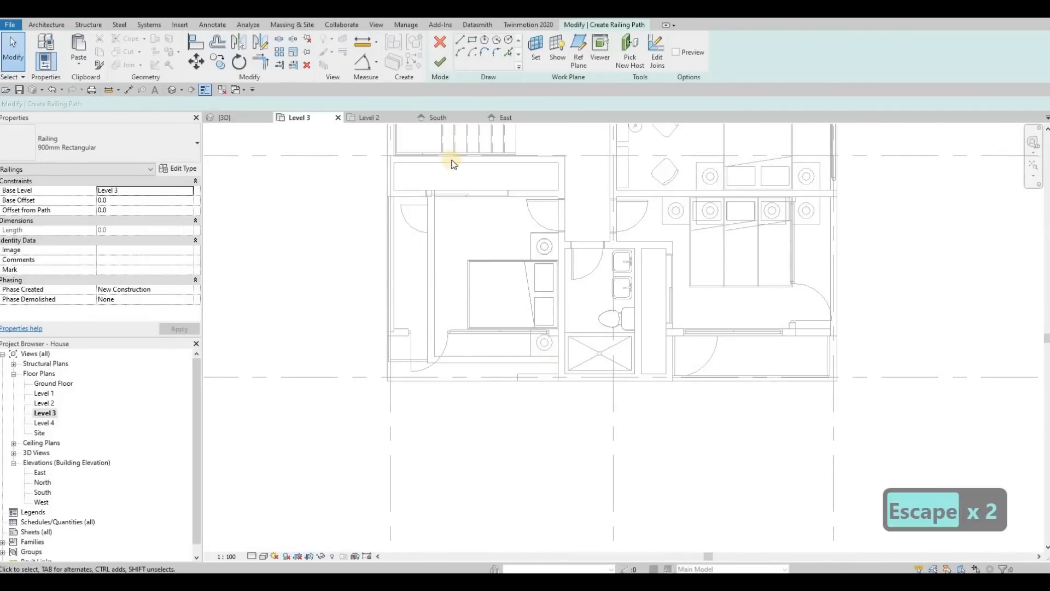
{"action": "left_click", "coordinate": [562, 383]}
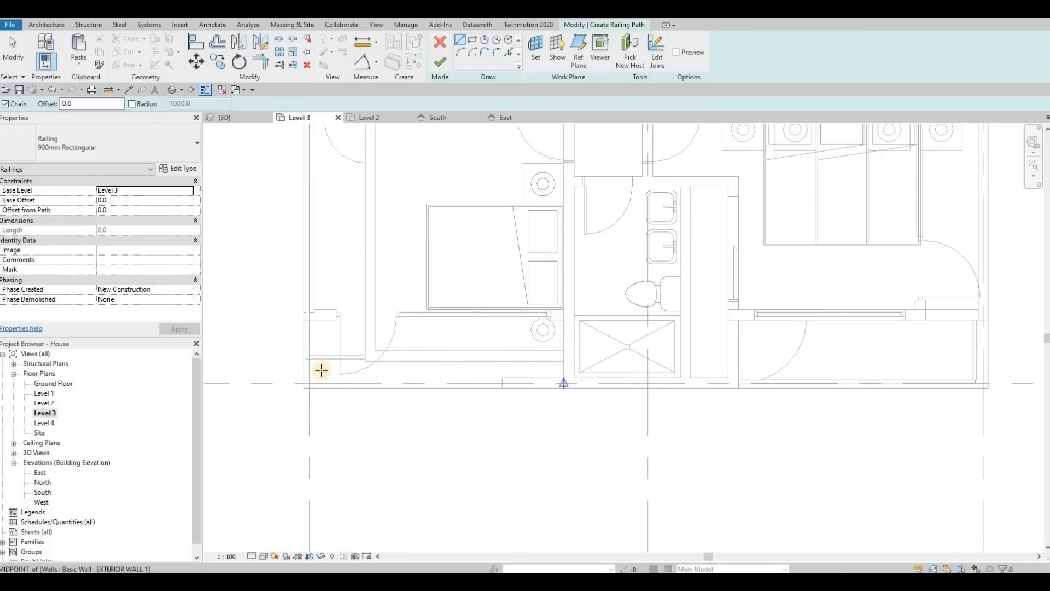
{"action": "left_click", "coordinate": [309, 383]}
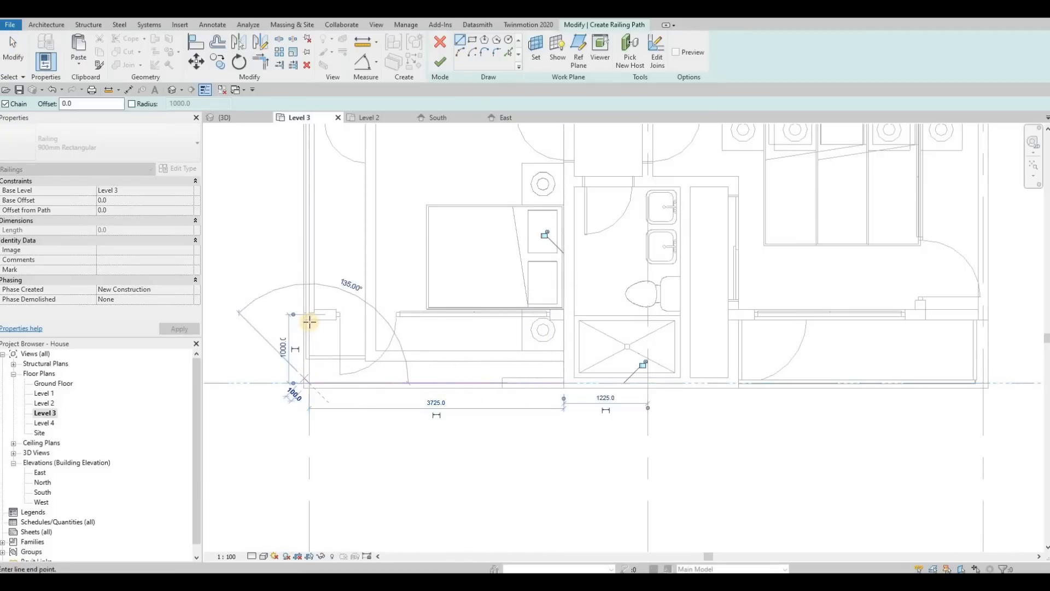
{"action": "left_click", "coordinate": [309, 322]}
{"action": "key", "text": "Escape"}
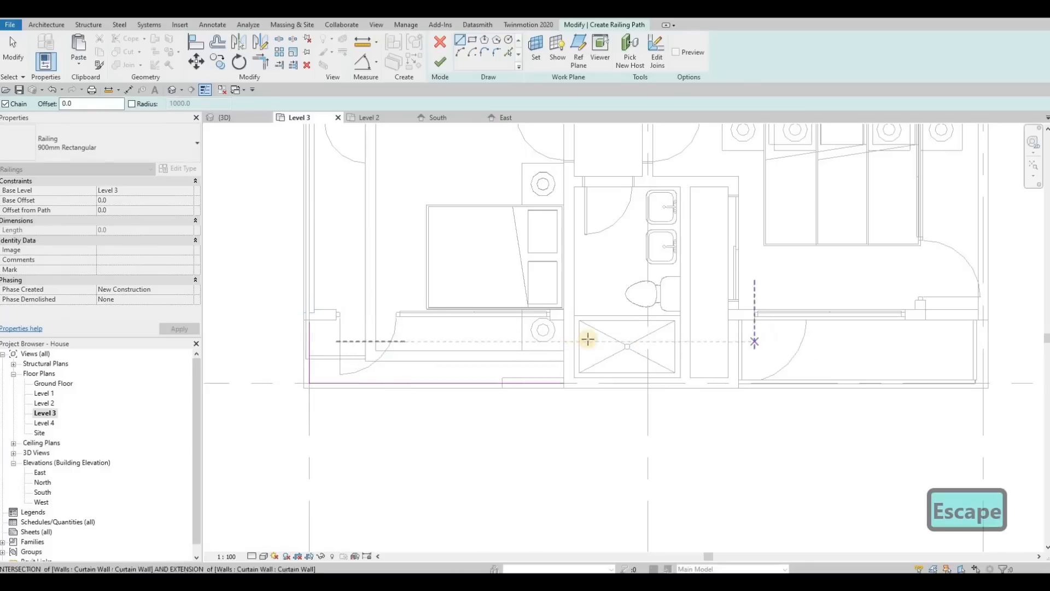
Sketch a separate railing path segment up the side of the Level 3 front-right balcony, about 4000 mm long, and nudge it.
{"action": "middle_click_drag", "start_coordinate": [771, 369], "coordinate": [534, 371]}
{"action": "scroll", "coordinate": [533, 370], "scroll_direction": "down", "scroll_amount": 2}
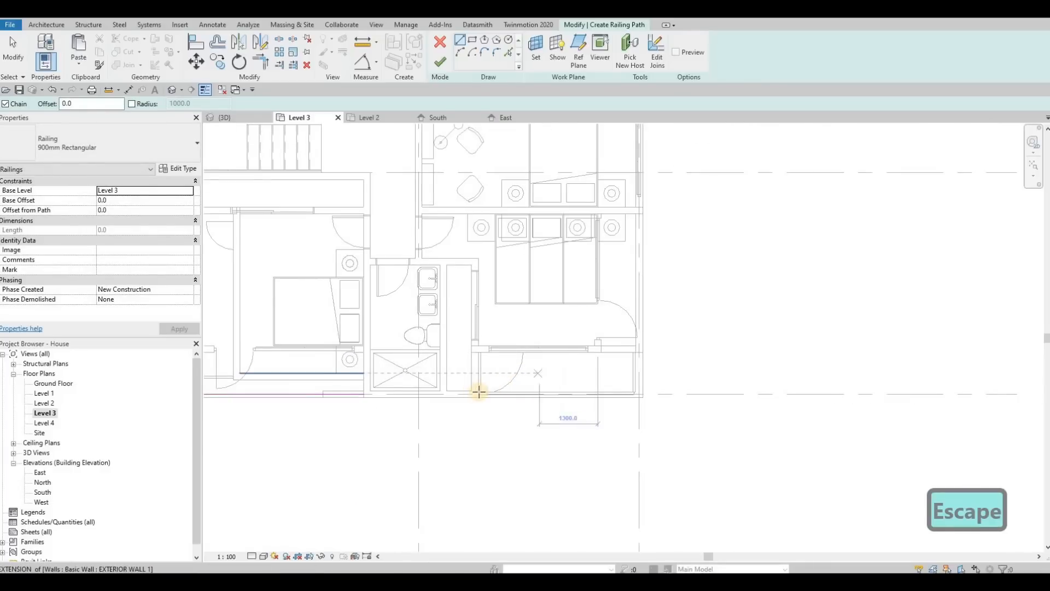
{"action": "left_click", "coordinate": [618, 395]}
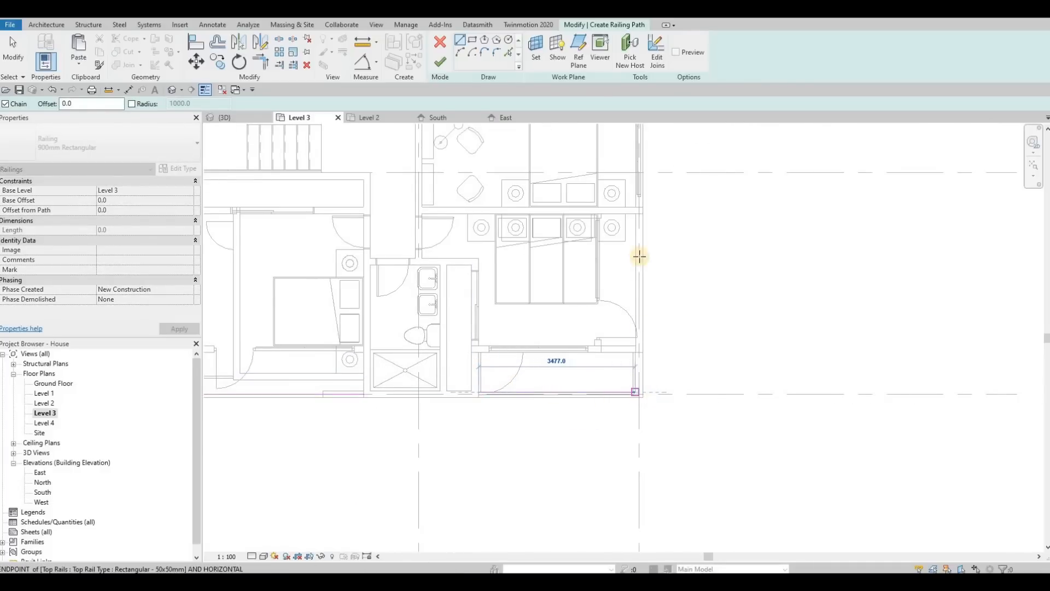
{"action": "left_click", "coordinate": [637, 228]}
{"action": "key", "text": "Escape"}
{"action": "key", "text": "Escape"}
{"action": "left_click", "coordinate": [635, 233]}
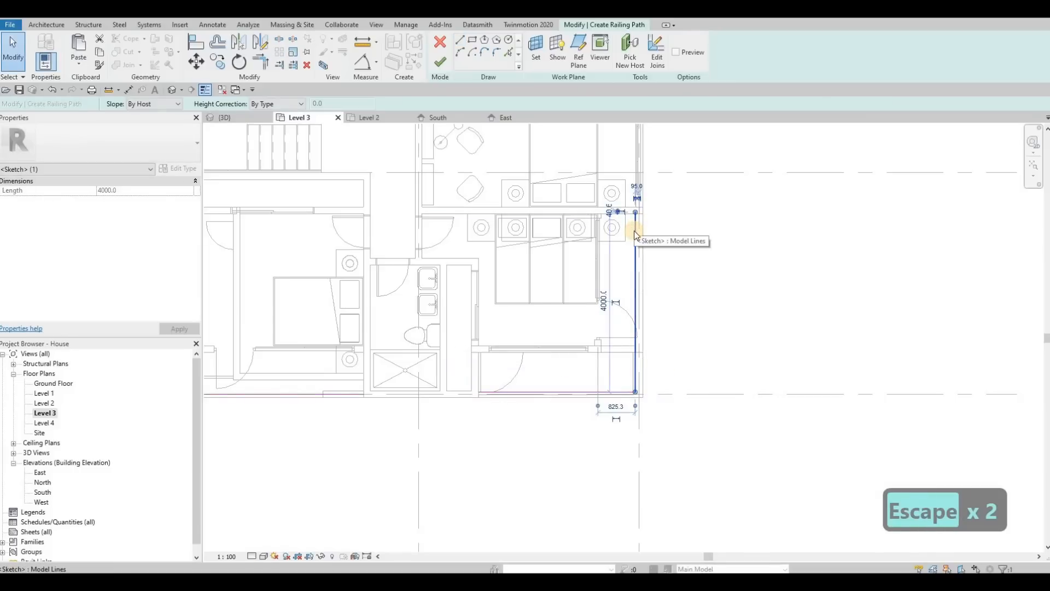
{"action": "key", "text": "Right"}
{"action": "key", "text": "Right"}
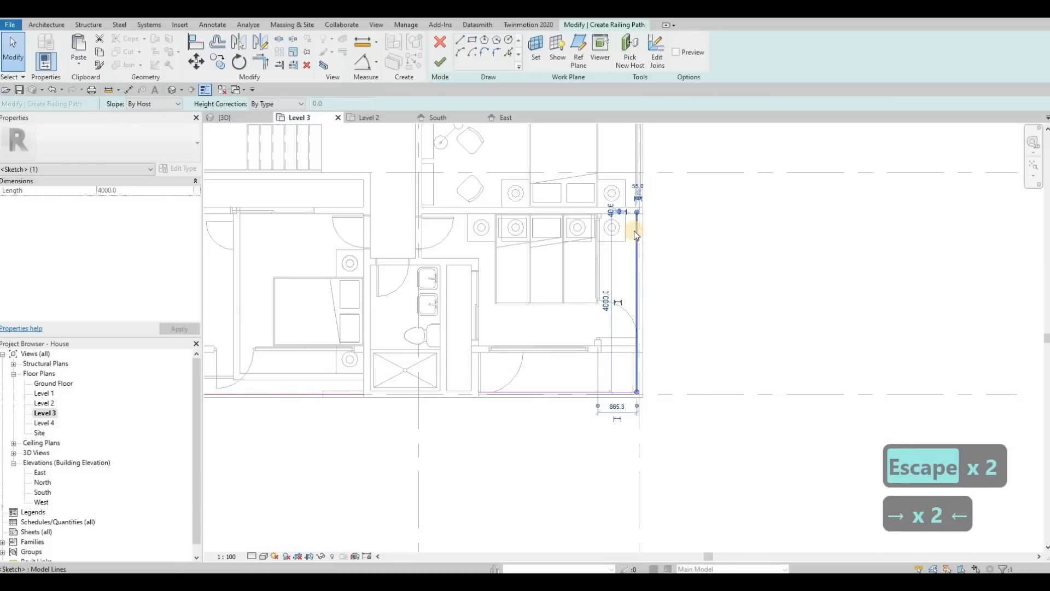
{"action": "key", "text": "Right"}
Delete the disconnected right-hand path lines and finish the Level 3 front-left balcony railing.
{"action": "key", "text": "Escape"}
{"action": "key", "text": "Escape"}
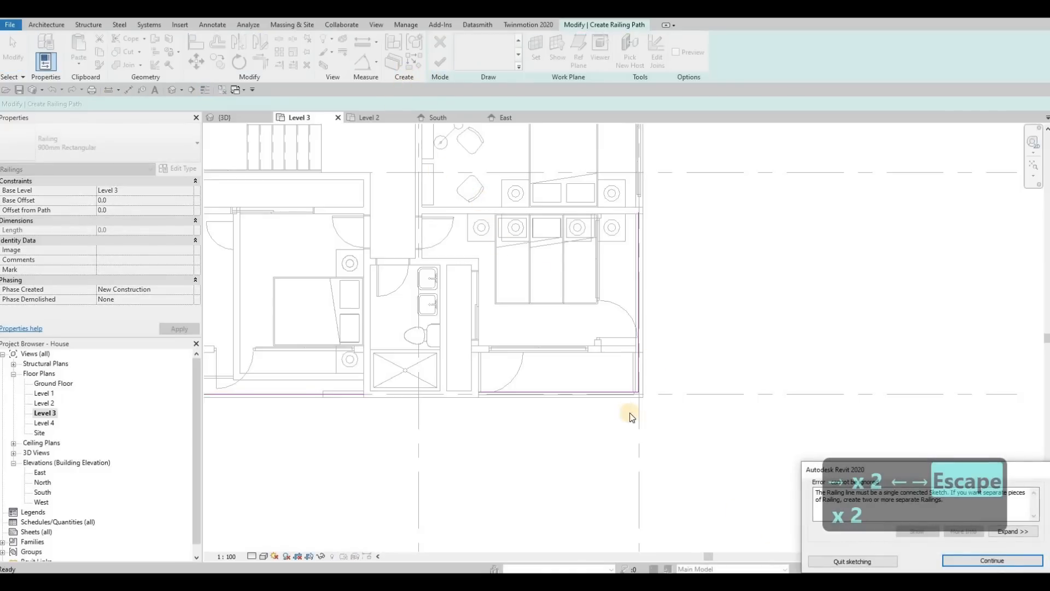
{"action": "key", "text": "Escape"}
{"action": "key", "text": "Tab"}
{"action": "left_click", "coordinate": [612, 392]}
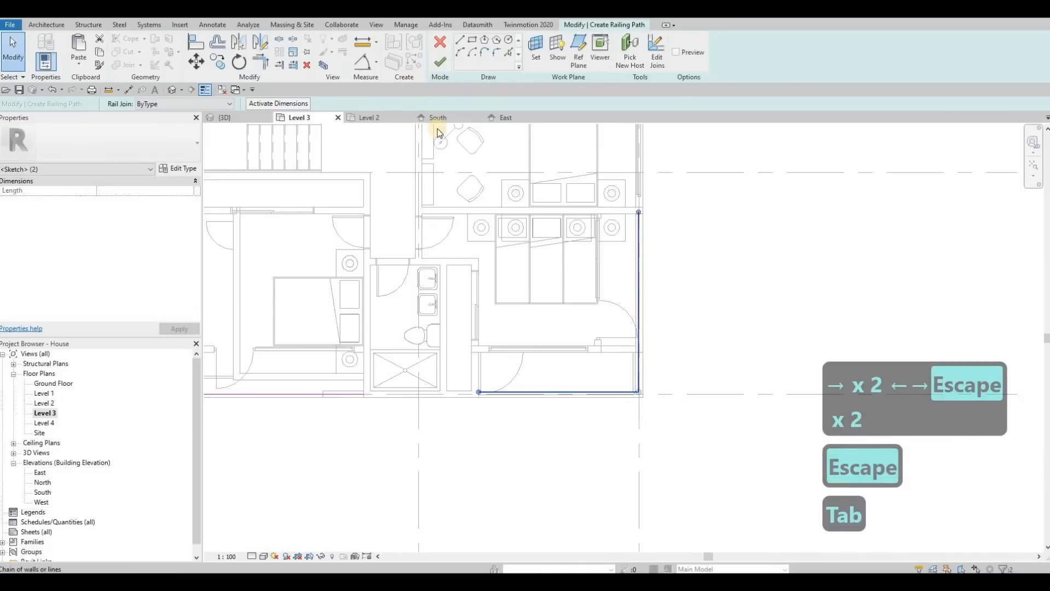
{"action": "key", "text": "Delete"}
{"action": "left_click", "coordinate": [440, 62]}
{"action": "key", "text": "Escape"}
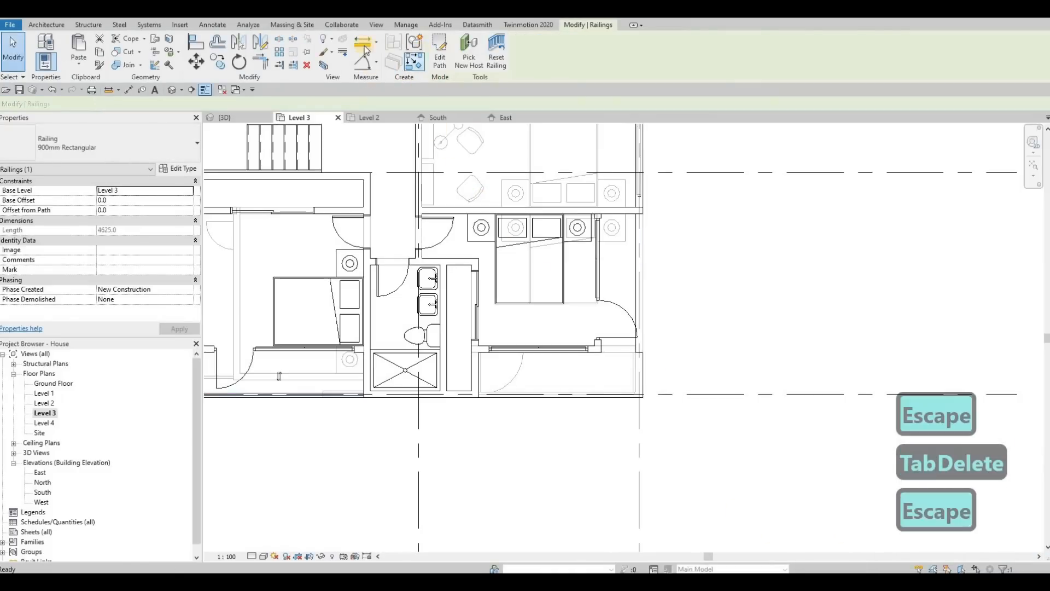
Sketch a new railing path along the Level 3 front-right balcony, about 3620 mm along the edge and 2280 mm up the side.
{"action": "left_click", "coordinate": [489, 267]}
{"action": "scroll", "coordinate": [486, 397], "scroll_direction": "up", "scroll_amount": 3}
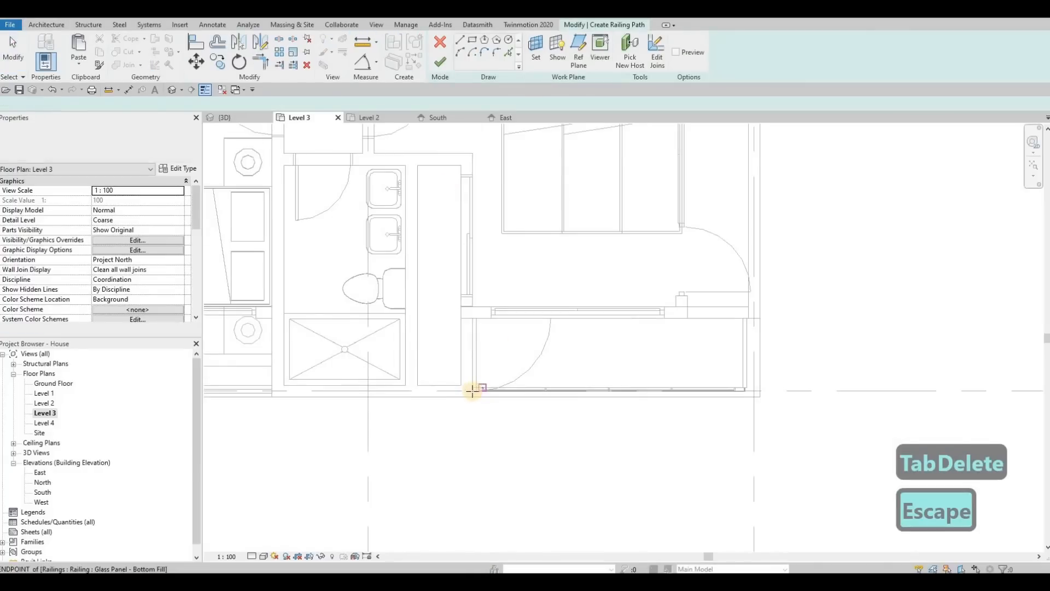
{"action": "scroll", "coordinate": [472, 390], "scroll_direction": "up", "scroll_amount": 3}
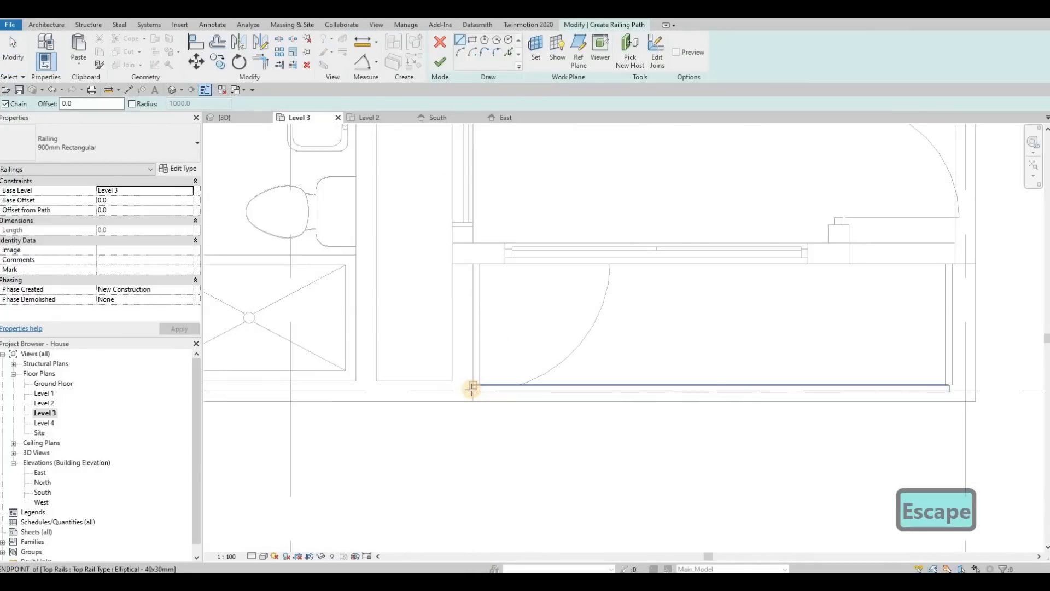
{"action": "scroll", "coordinate": [471, 389], "scroll_direction": "up", "scroll_amount": 2}
{"action": "left_click", "coordinate": [472, 388]}
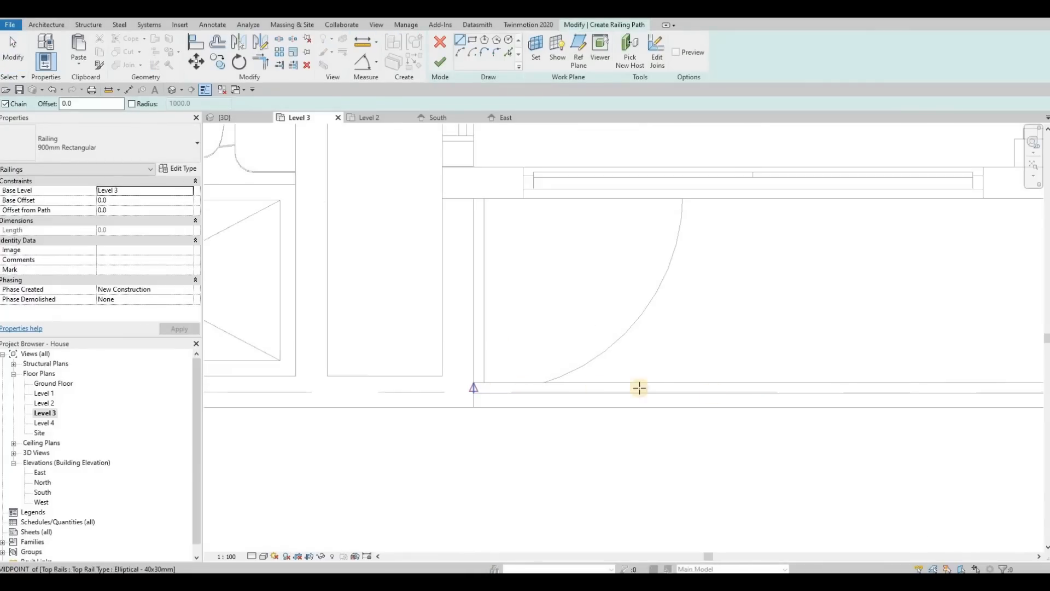
{"action": "scroll", "coordinate": [703, 363], "scroll_direction": "down", "scroll_amount": 3}
{"action": "scroll", "coordinate": [694, 359], "scroll_direction": "up", "scroll_amount": 4}
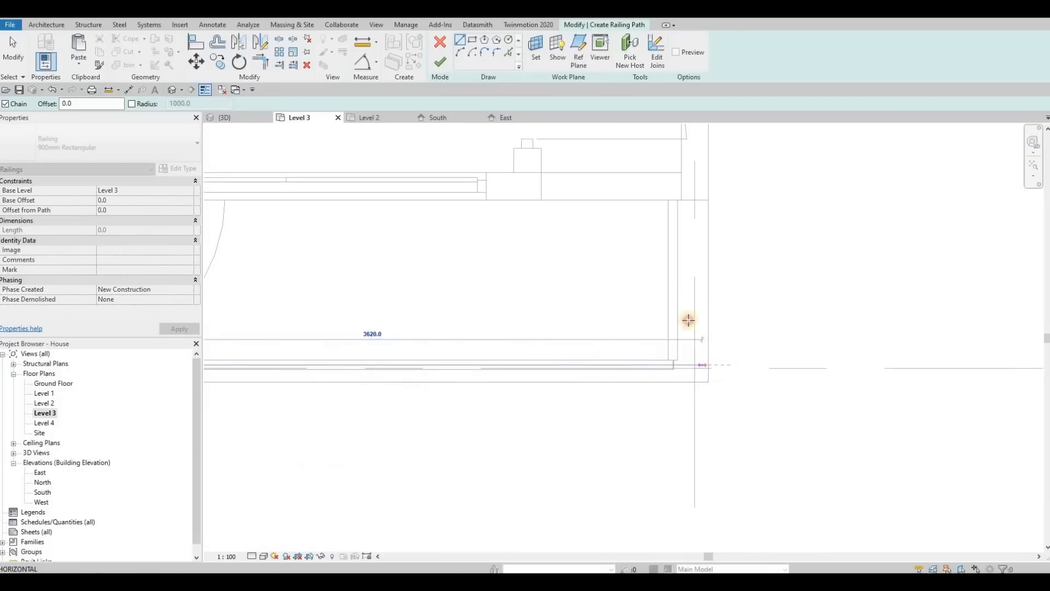
{"action": "left_click", "coordinate": [681, 295]}
{"action": "scroll", "coordinate": [667, 284], "scroll_direction": "down", "scroll_amount": 3}
{"action": "scroll", "coordinate": [640, 350], "scroll_direction": "down", "scroll_amount": 2}
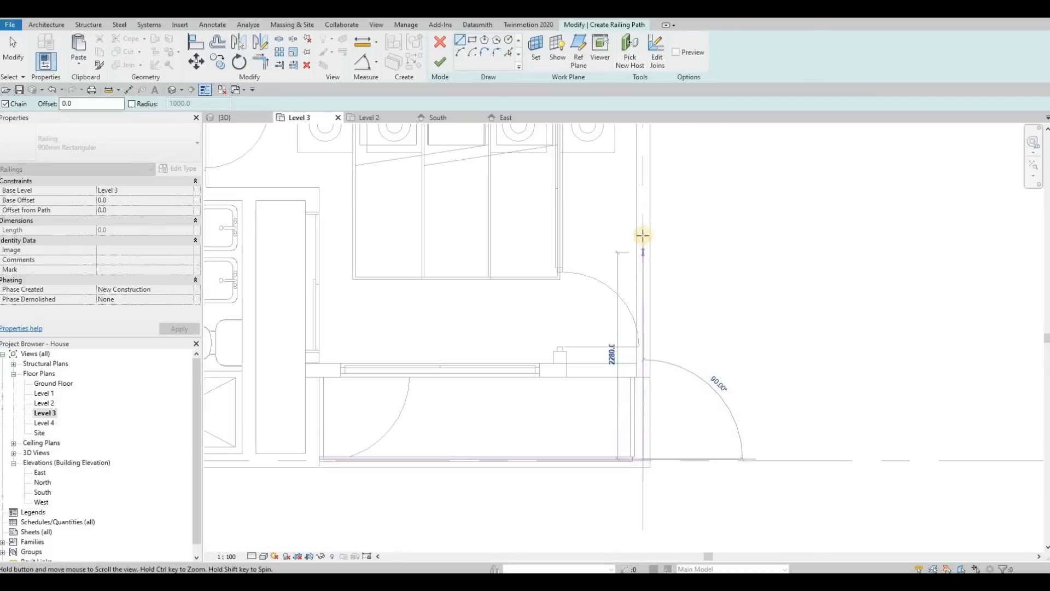
{"action": "left_click", "coordinate": [634, 222]}
{"action": "key", "text": "Escape"}
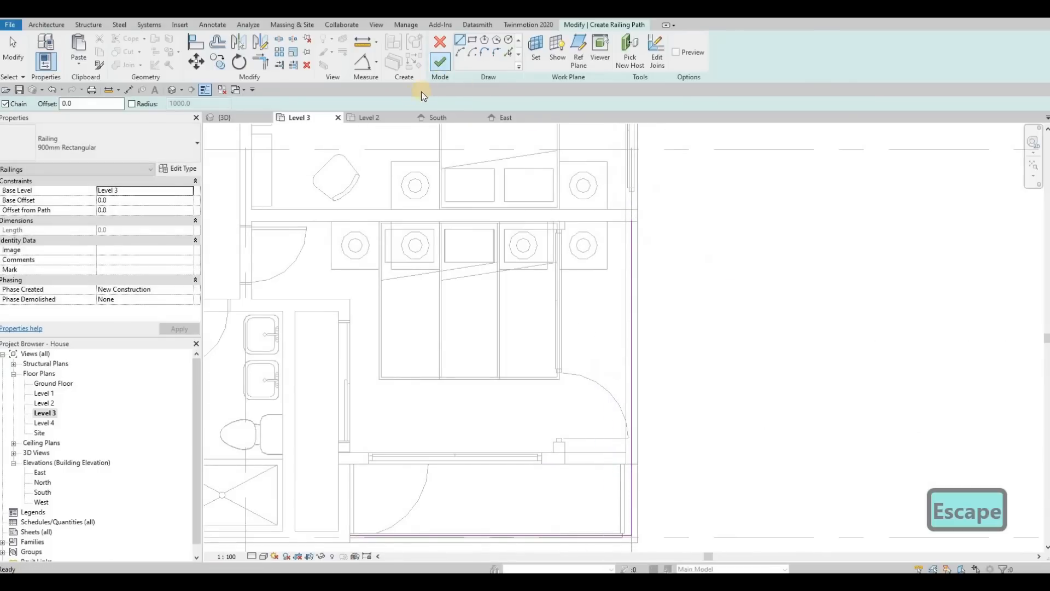
{"action": "key", "text": "Escape"}
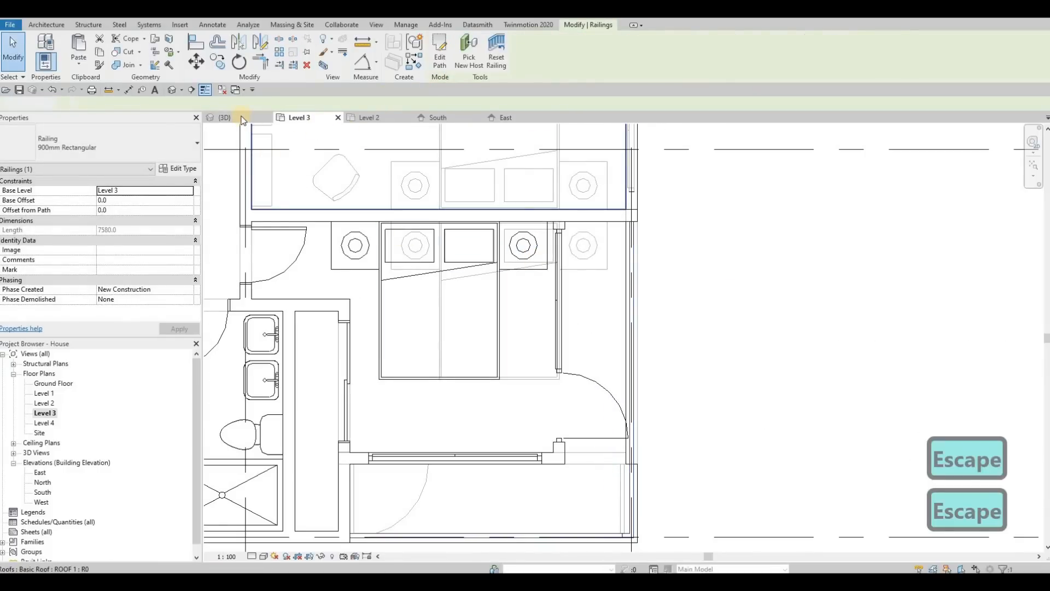
Draw a horizontal detail line about 3650 mm long in the <Demolished> line style across the upper-left storage area.
{"action": "scroll", "coordinate": [134, 256], "scroll_direction": "down", "scroll_amount": 5}
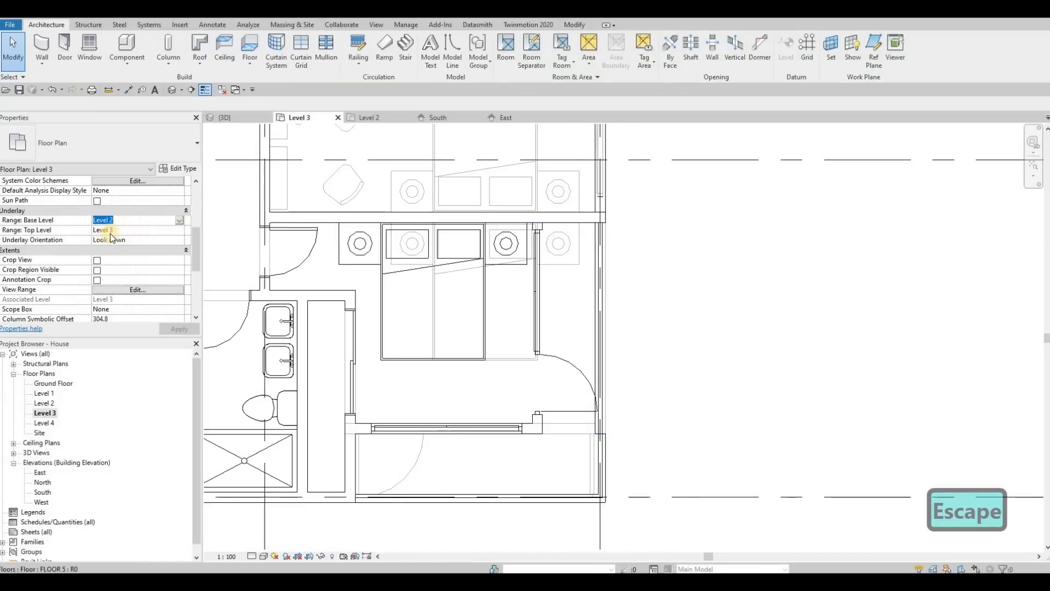
{"action": "scroll", "coordinate": [347, 228], "scroll_direction": "down", "scroll_amount": 4}
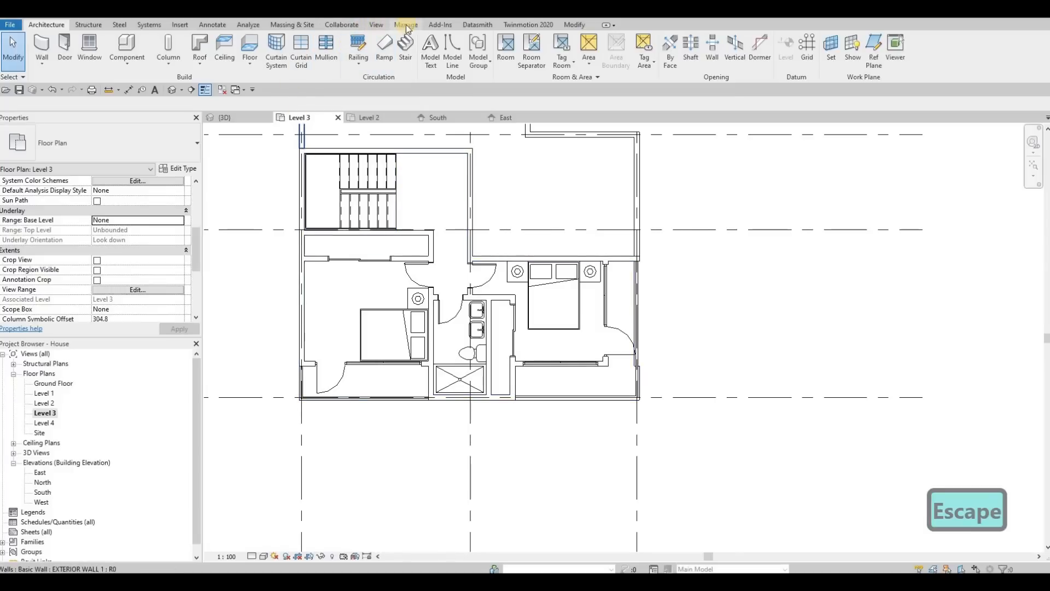
{"action": "left_click", "coordinate": [250, 26]}
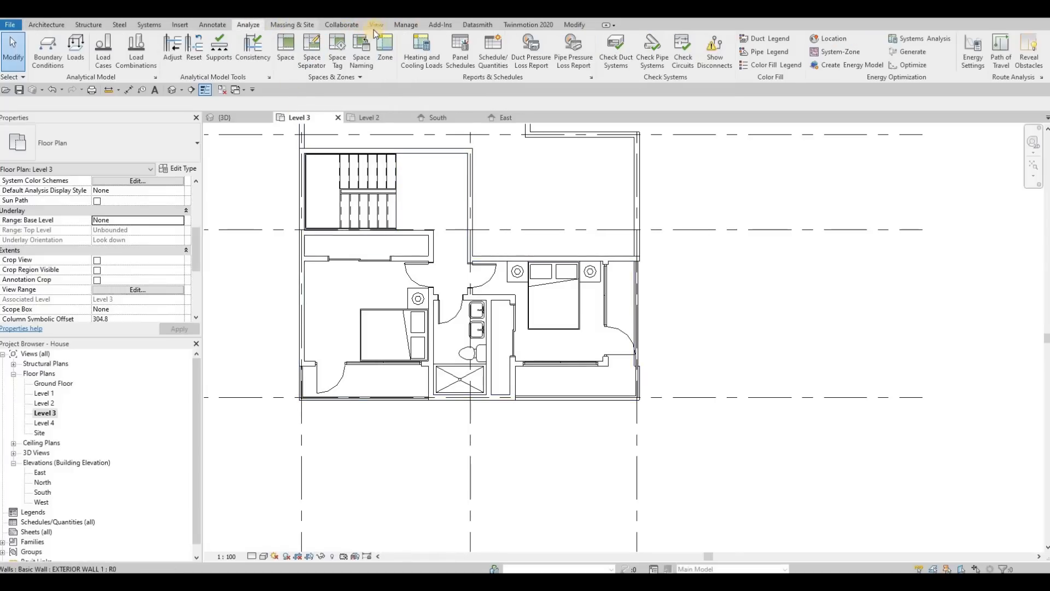
{"action": "left_click", "coordinate": [212, 24]}
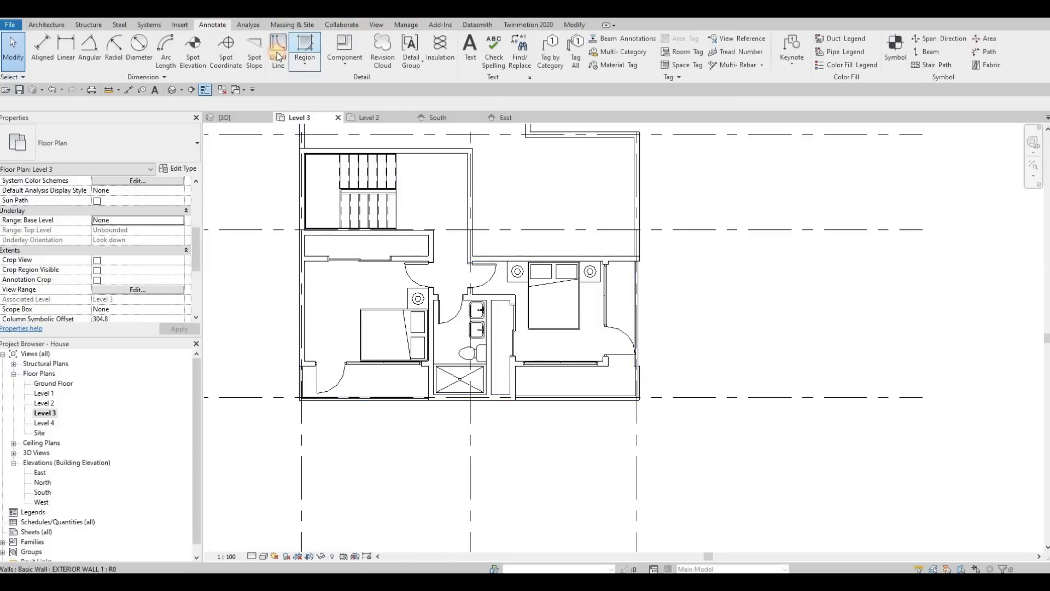
{"action": "left_click", "coordinate": [532, 58]}
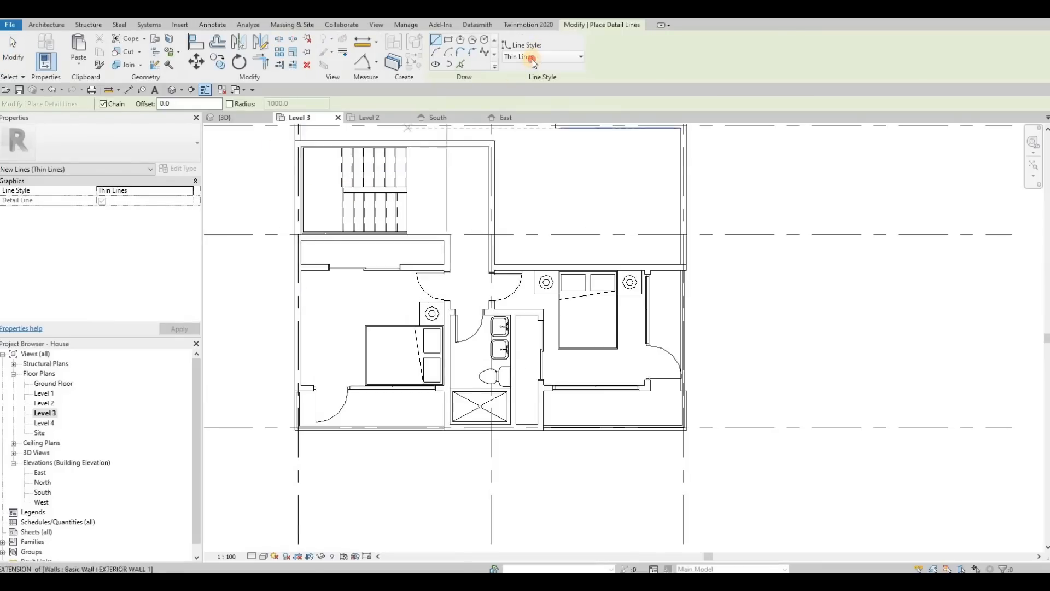
{"action": "left_click", "coordinate": [527, 92]}
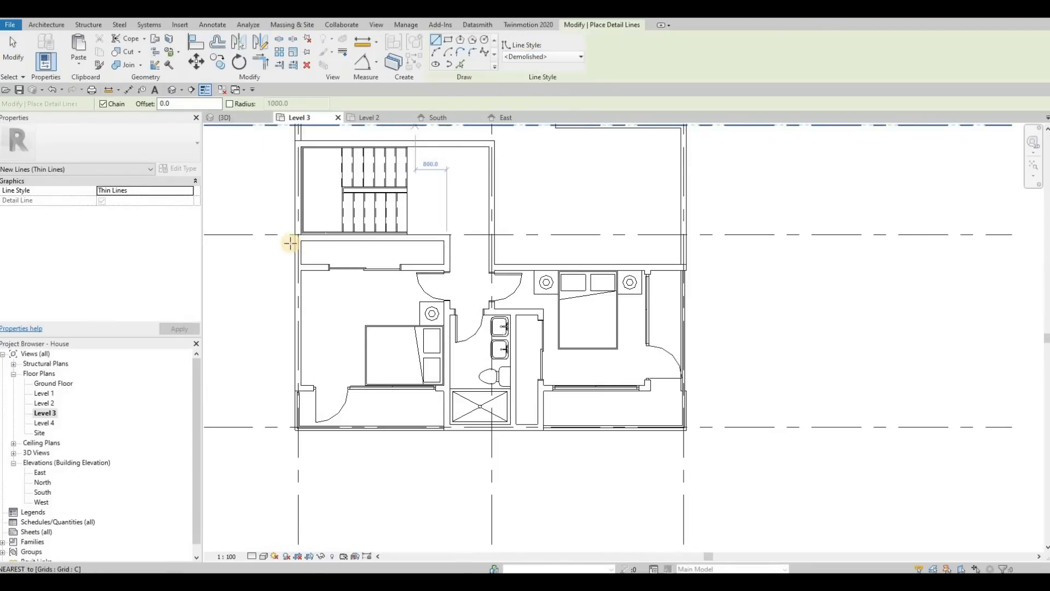
{"action": "scroll", "coordinate": [341, 264], "scroll_direction": "up", "scroll_amount": 3}
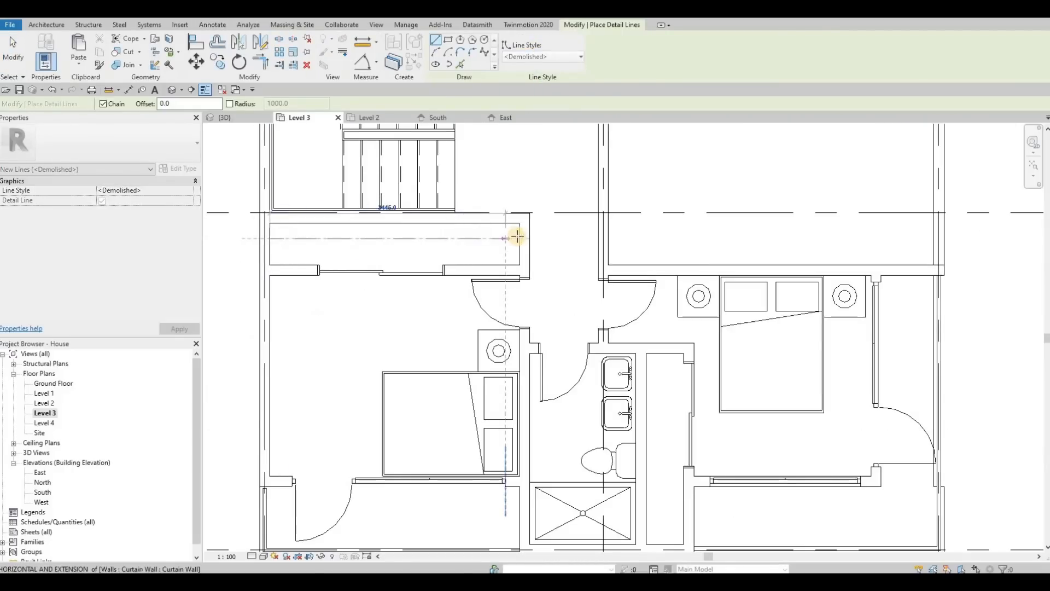
{"action": "left_click", "coordinate": [269, 238]}
{"action": "key", "text": "Escape"}
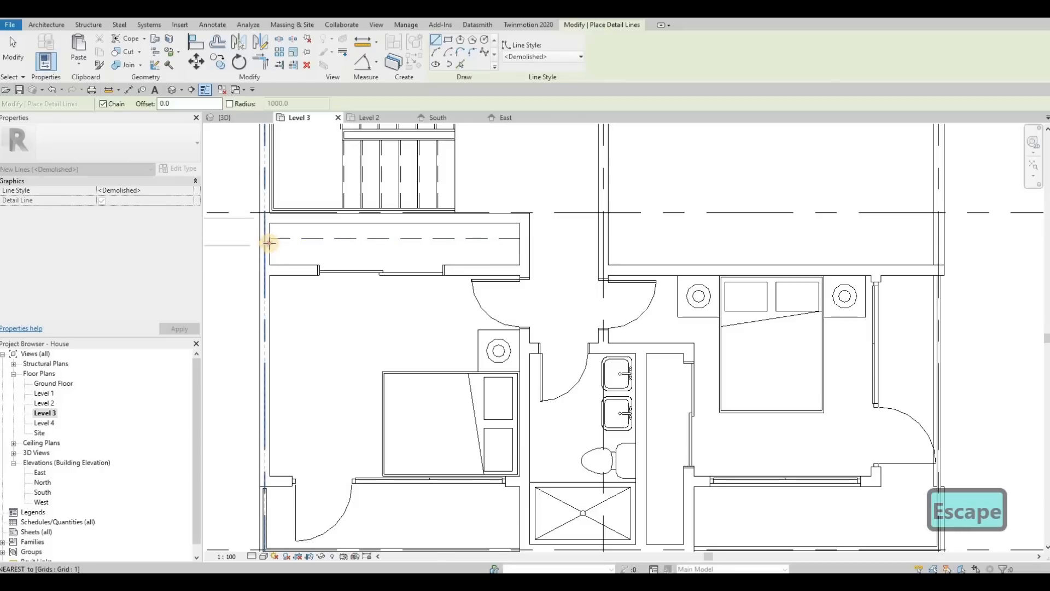
{"action": "left_click", "coordinate": [269, 242]}
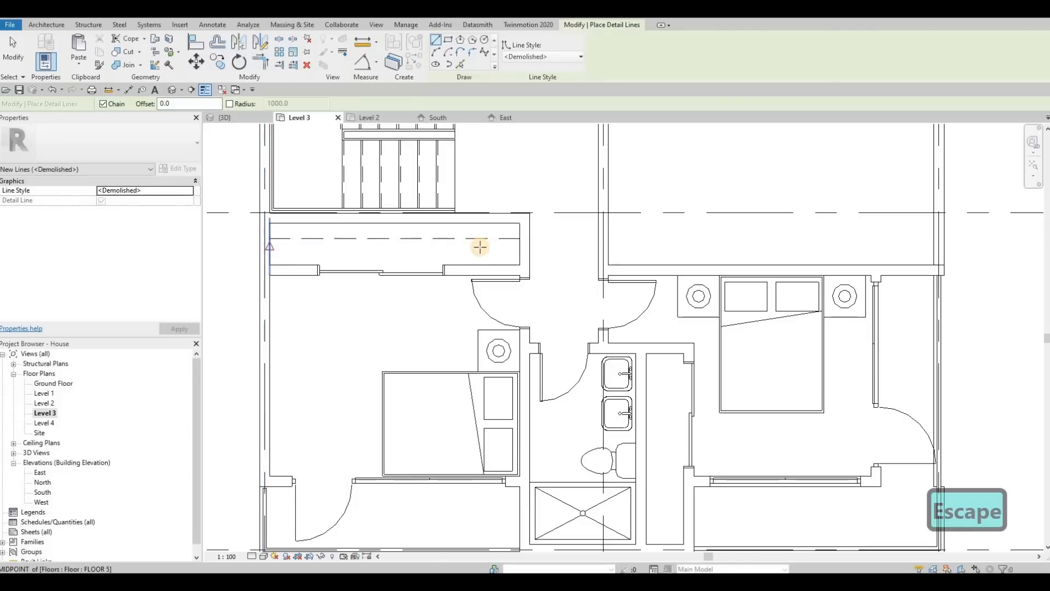
{"action": "key", "text": "Escape"}
Draw a vertical <Demolished> detail line through the closet between the bathroom and the right bedroom.
{"action": "left_click", "coordinate": [655, 353]}
{"action": "middle_click_drag", "start_coordinate": [658, 541], "coordinate": [618, 445]}
{"action": "key", "text": "Escape"}
{"action": "left_click", "coordinate": [619, 445]}
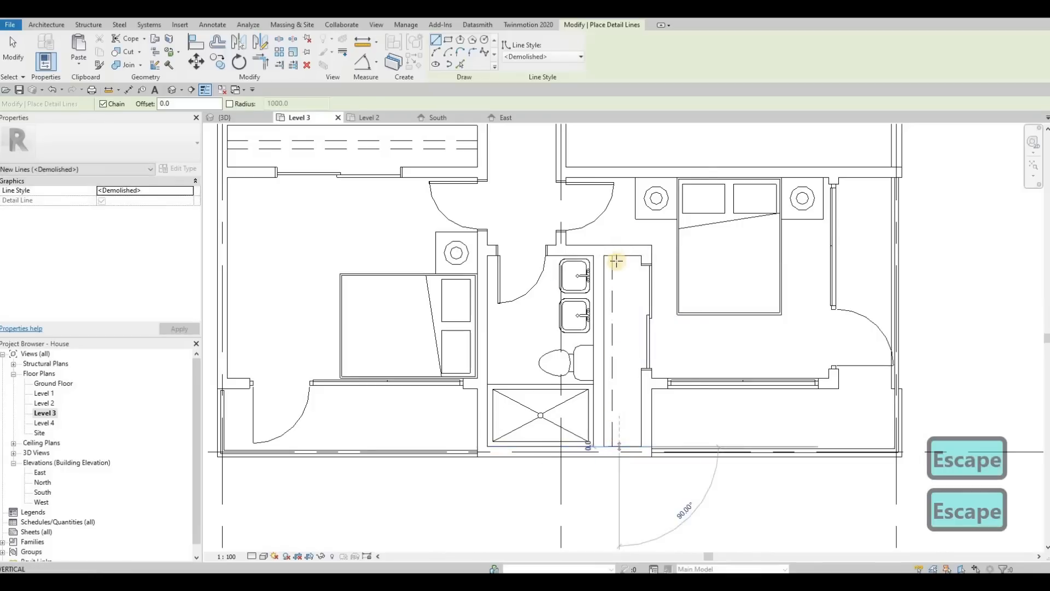
{"action": "left_click", "coordinate": [615, 287]}
{"action": "key", "text": "Escape"}
{"action": "key", "text": "Escape"}
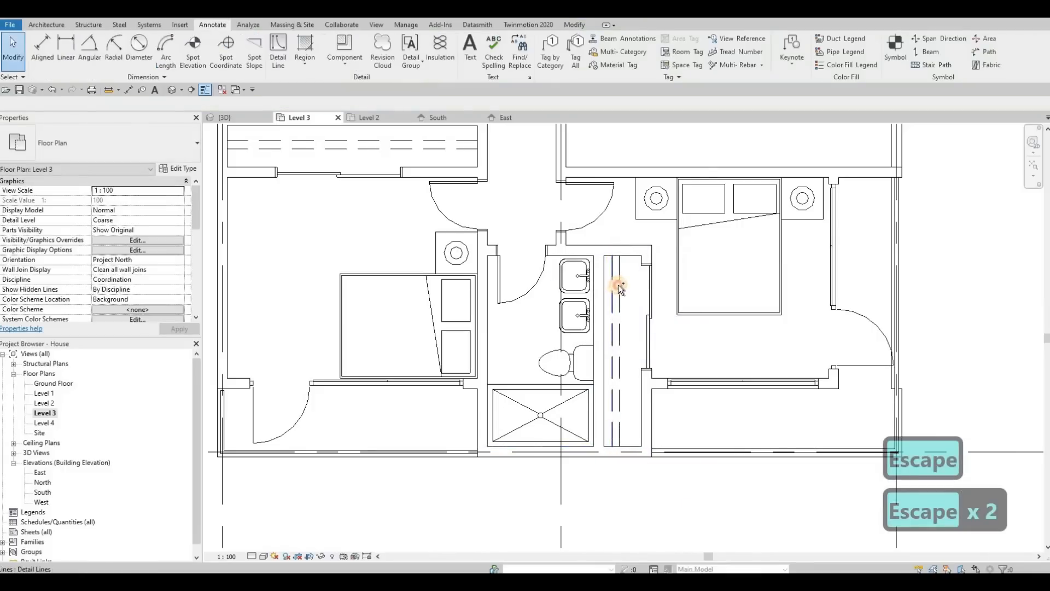
Nudge the vertical demolished detail line slightly to the right.
{"action": "left_click", "coordinate": [614, 284]}
{"action": "key", "text": "Right"}
{"action": "key", "text": "Right"}
{"action": "key", "text": "Right"}
{"action": "key", "text": "Right"}
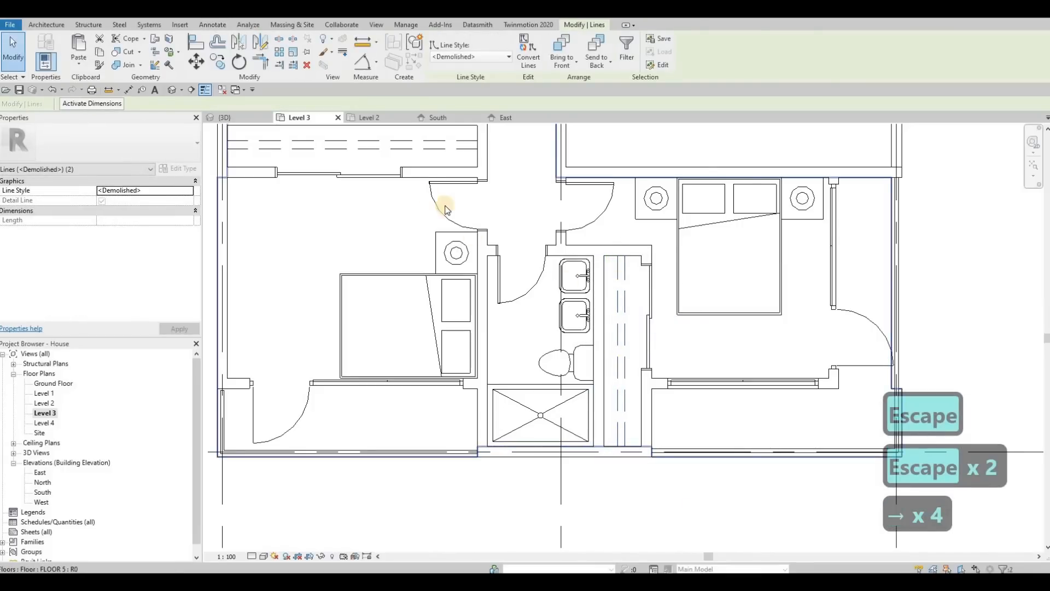
{"action": "key", "text": "Escape"}
Nudge the horizontal demolished detail line slightly downward.
{"action": "middle_click_drag", "start_coordinate": [386, 218], "coordinate": [399, 278]}
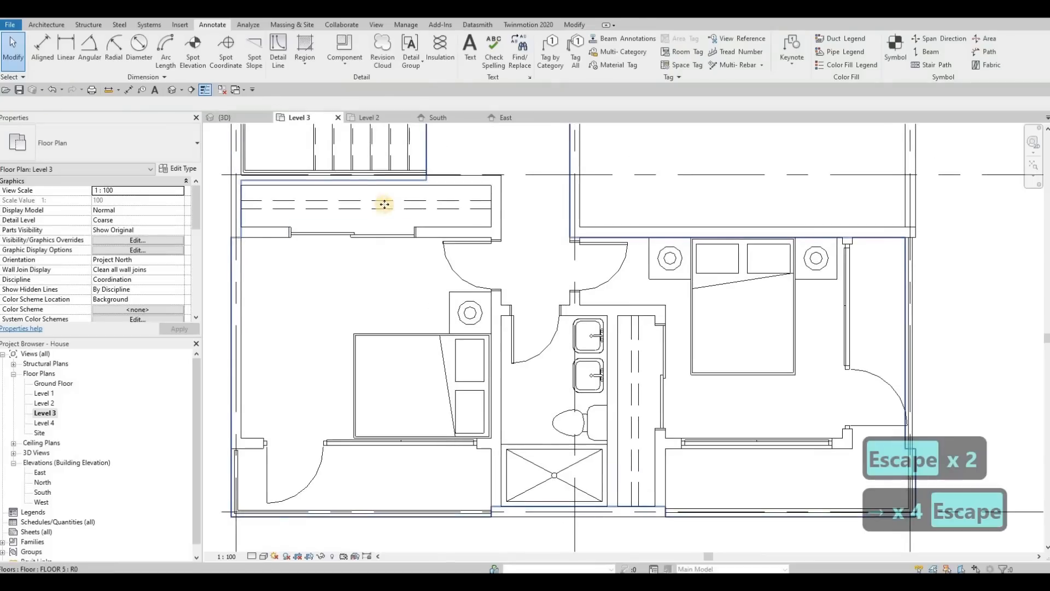
{"action": "left_click", "coordinate": [384, 201]}
{"action": "key", "text": "Escape"}
{"action": "left_click", "coordinate": [383, 201]}
{"action": "key", "text": "Escape"}
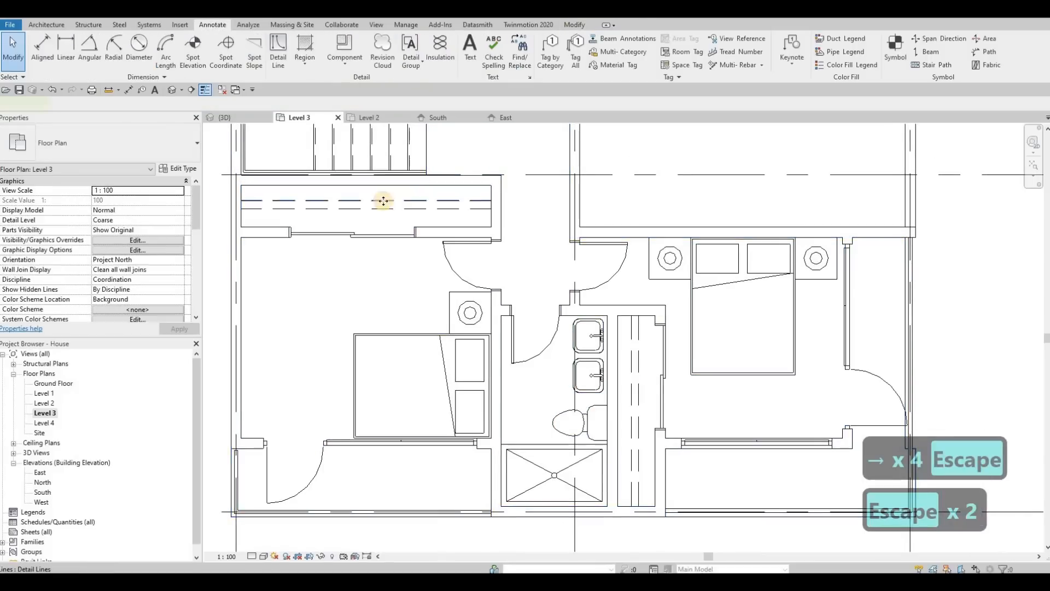
{"action": "left_click", "coordinate": [384, 202]}
{"action": "key", "text": "Down"}
{"action": "key", "text": "Down"}
{"action": "key", "text": "Escape"}
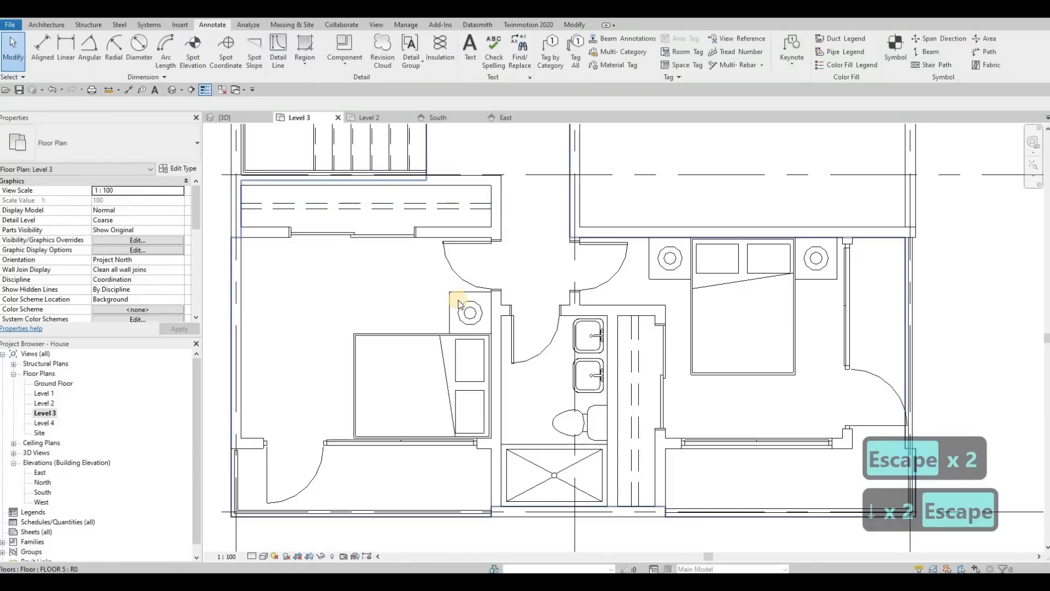
Switch to the 3D view and inspect the new Level 3 balcony railings.
{"action": "scroll", "coordinate": [451, 303], "scroll_direction": "down", "scroll_amount": 2}
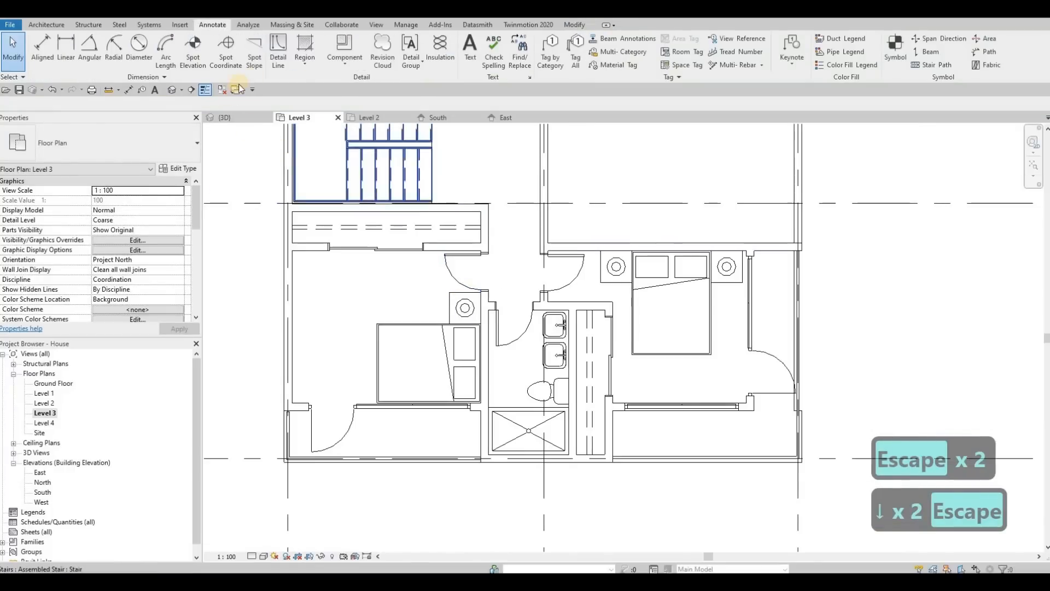
{"action": "left_click", "coordinate": [224, 117]}
{"action": "scroll", "coordinate": [514, 282], "scroll_direction": "up", "scroll_amount": 3}
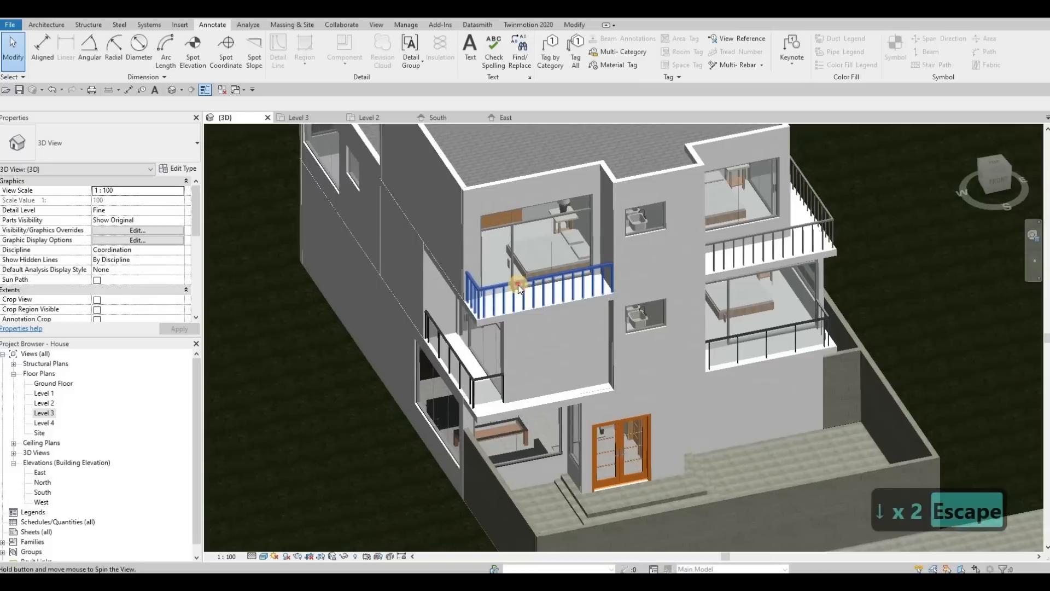
{"action": "left_click", "coordinate": [520, 289]}
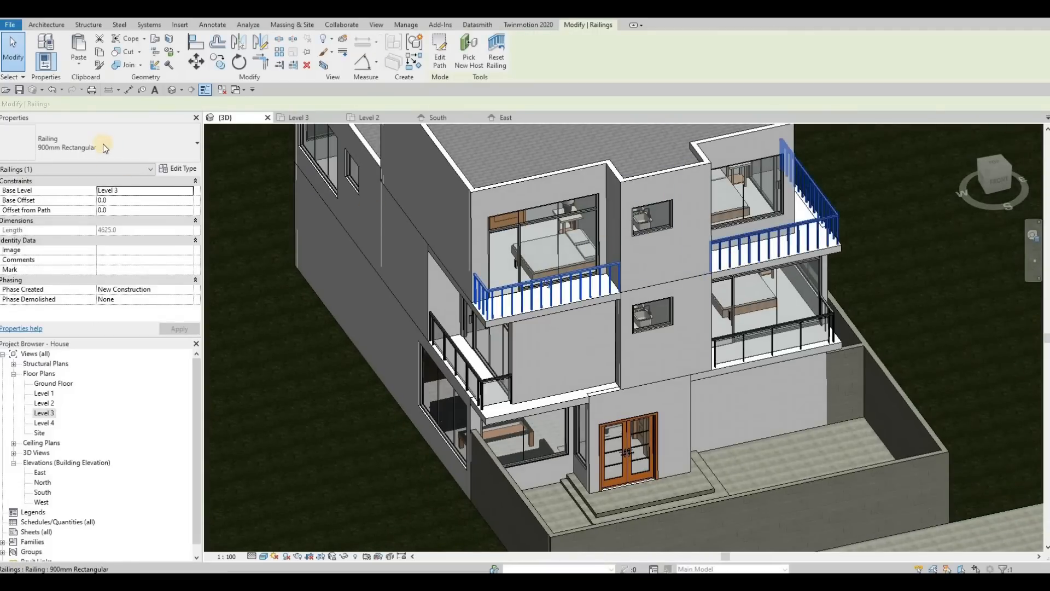
{"action": "left_click", "coordinate": [103, 145]}
{"action": "left_click", "coordinate": [83, 221]}
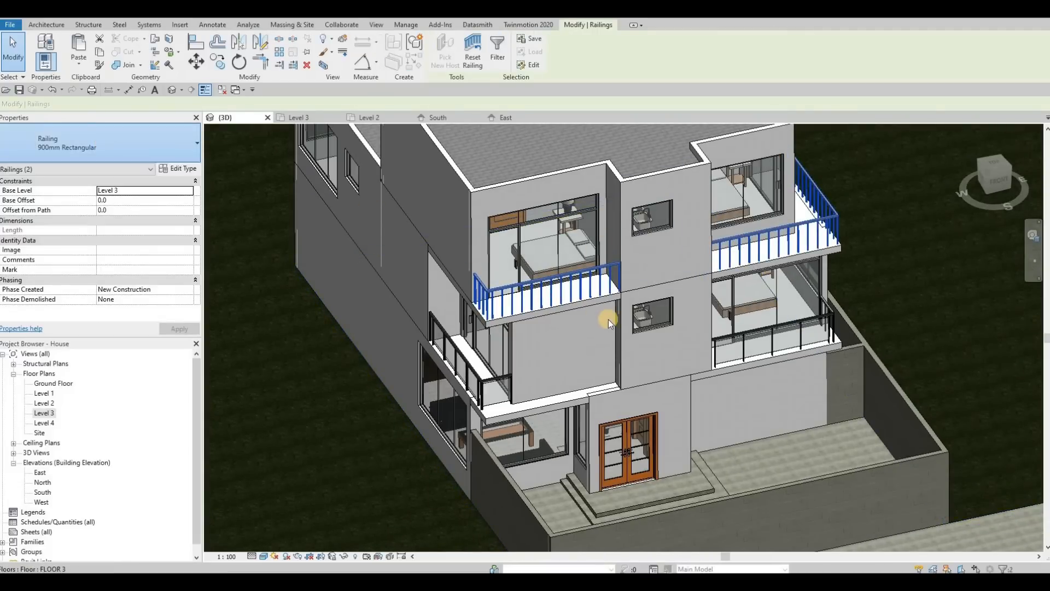
{"action": "key", "text": "Escape"}
{"action": "key", "text": "Escape"}
{"action": "mouse_move", "coordinate": [551, 367]}
{"action": "middle_mouse_down", "text": "shift"}
{"action": "mouse_move", "coordinate": [601, 306]}
{"action": "mouse_move", "coordinate": [391, 305]}
{"action": "mouse_move", "coordinate": [402, 316]}
{"action": "mouse_move", "coordinate": [417, 300]}
{"action": "mouse_move", "coordinate": [304, 307]}
{"action": "mouse_move", "coordinate": [382, 300]}
{"action": "mouse_move", "coordinate": [436, 326]}
{"action": "mouse_move", "coordinate": [521, 310]}
{"action": "middle_mouse_up", "text": "shift"}
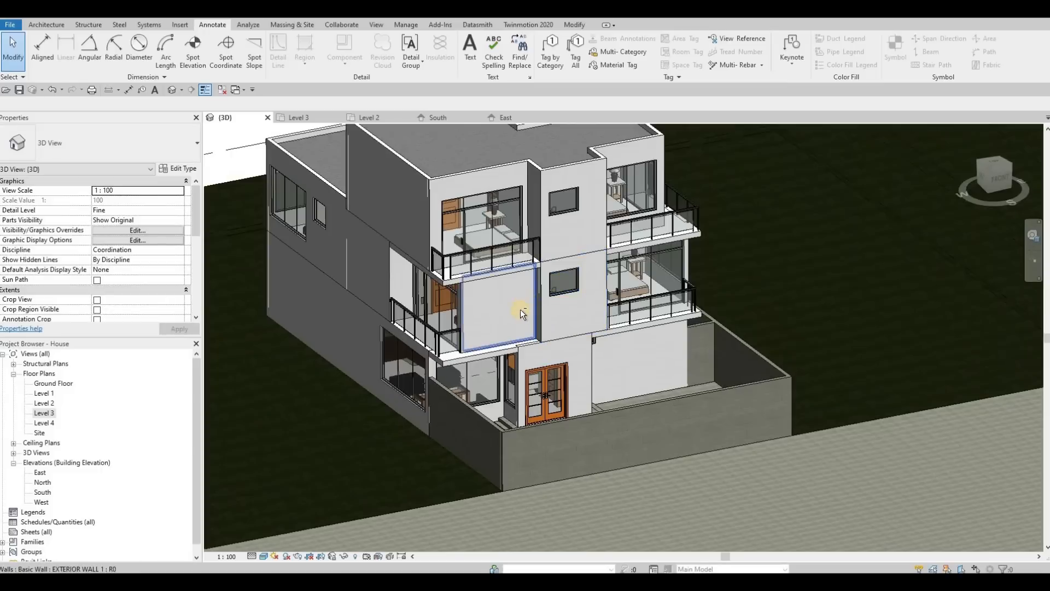
Set the Offset of the M_Door-Curtain-Wall-Single-Glass door type in the balcony curtain wall to 0.
{"action": "scroll", "coordinate": [517, 214], "scroll_direction": "up", "scroll_amount": 5}
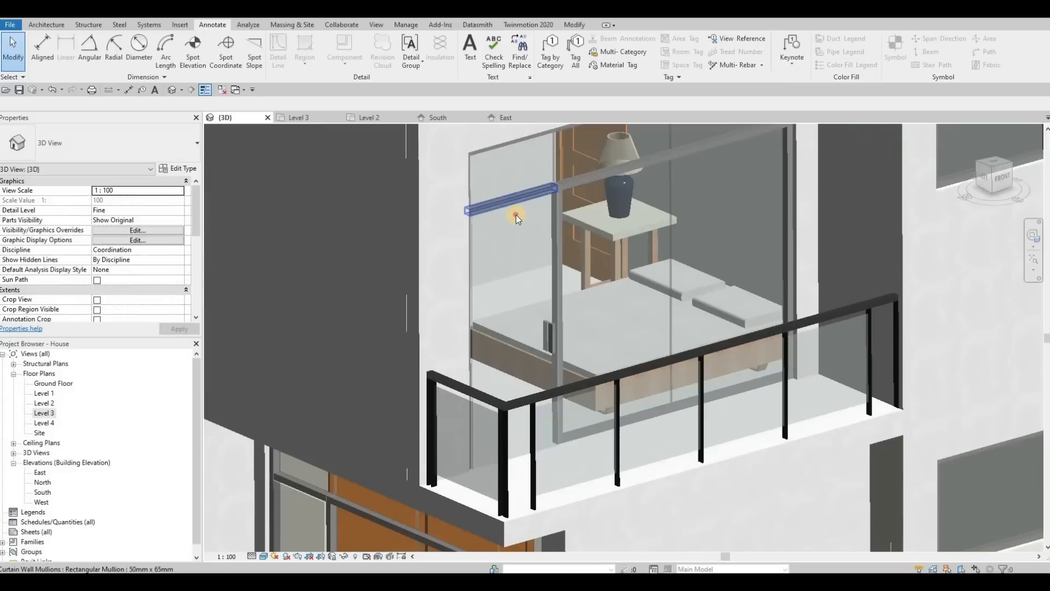
{"action": "left_click", "coordinate": [517, 214]}
{"action": "right_click", "coordinate": [516, 215]}
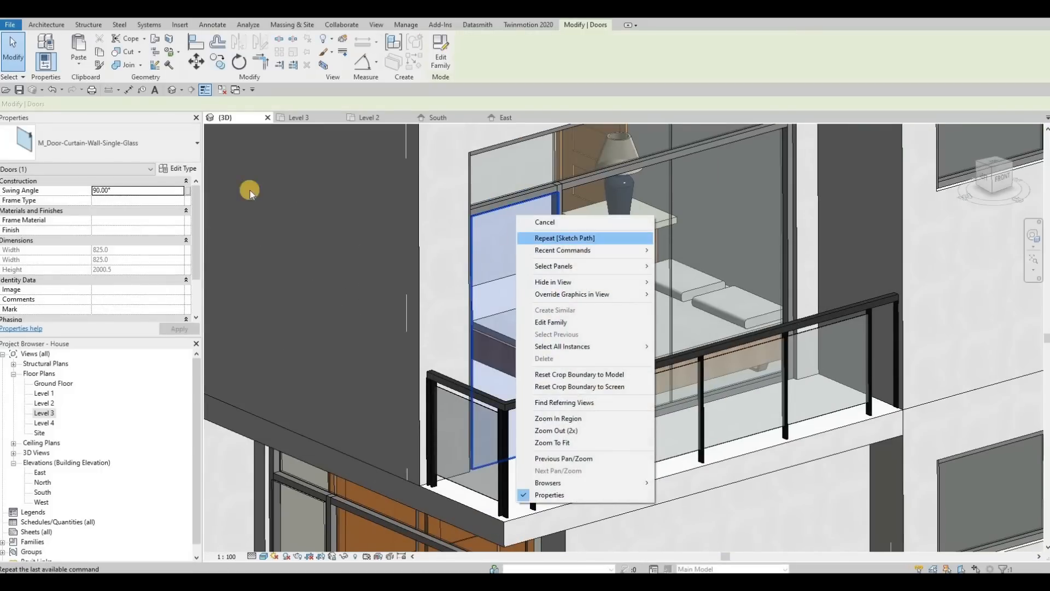
{"action": "key", "text": "Escape"}
{"action": "double_click", "coordinate": [514, 209]}
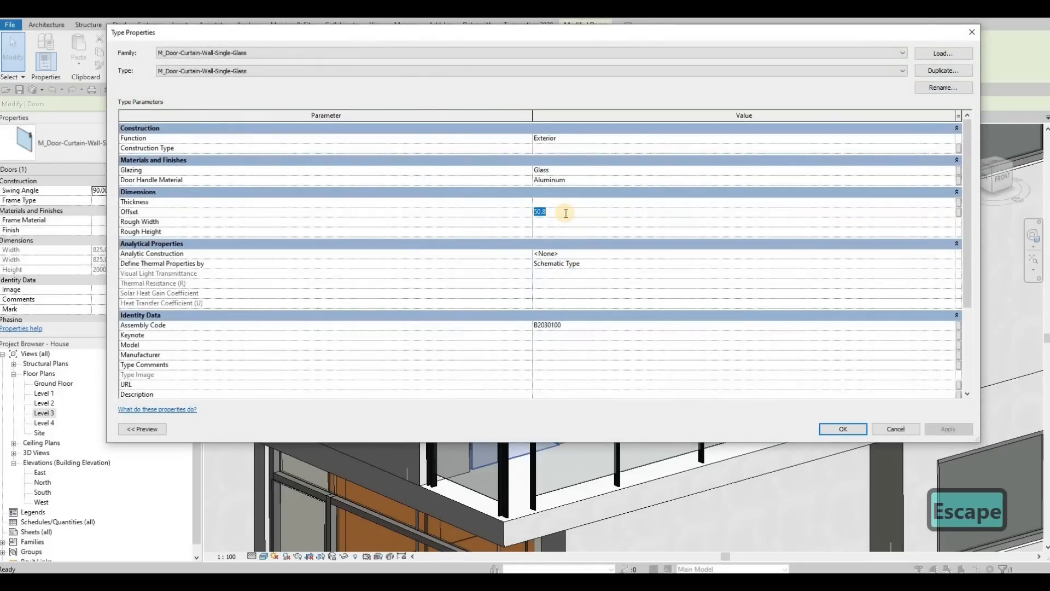
{"action": "type", "text": "0"}
{"action": "key", "text": "Return"}
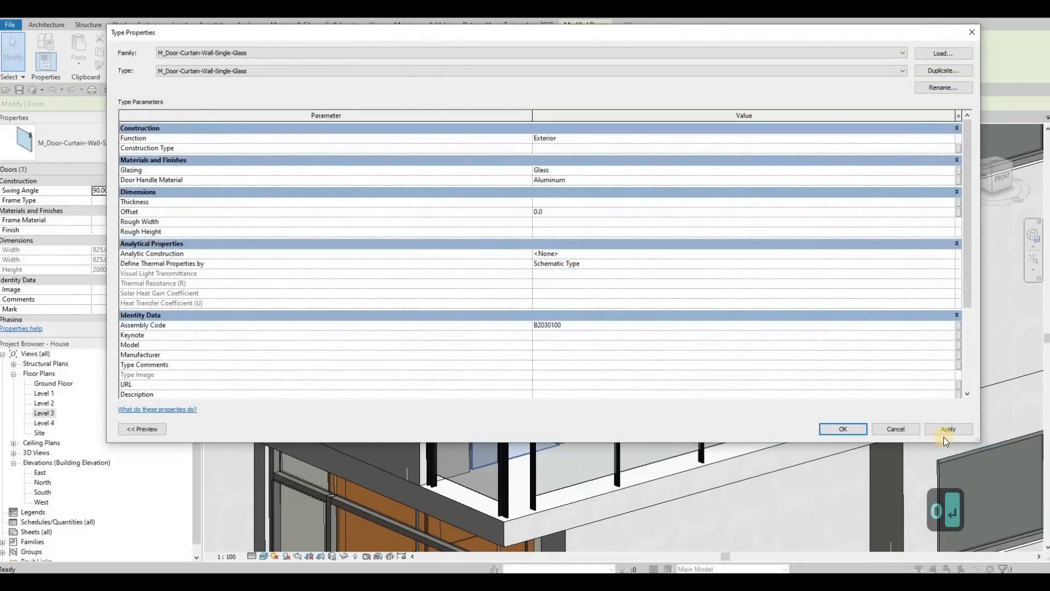
{"action": "left_click", "coordinate": [839, 426]}
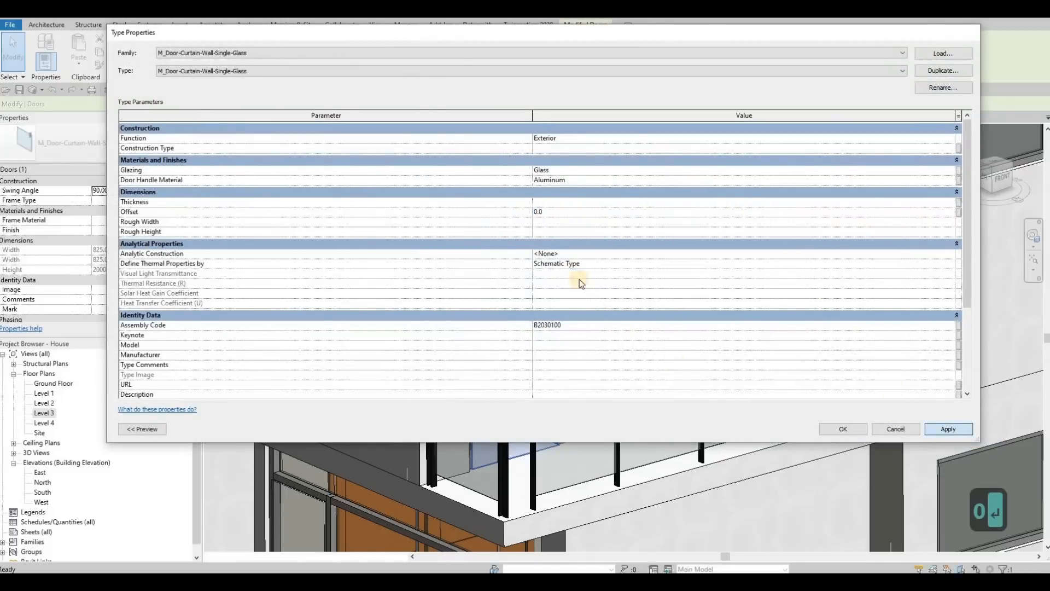
{"action": "key", "text": "Escape"}
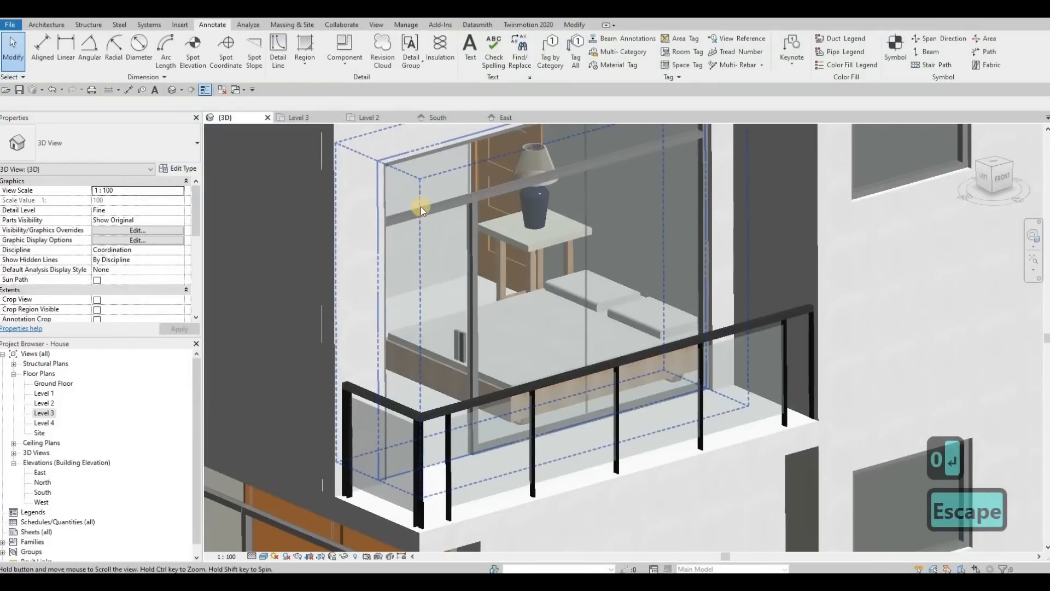
{"action": "scroll", "coordinate": [421, 206], "scroll_direction": "down", "scroll_amount": 4}
{"action": "scroll", "coordinate": [344, 234], "scroll_direction": "up", "scroll_amount": 6}
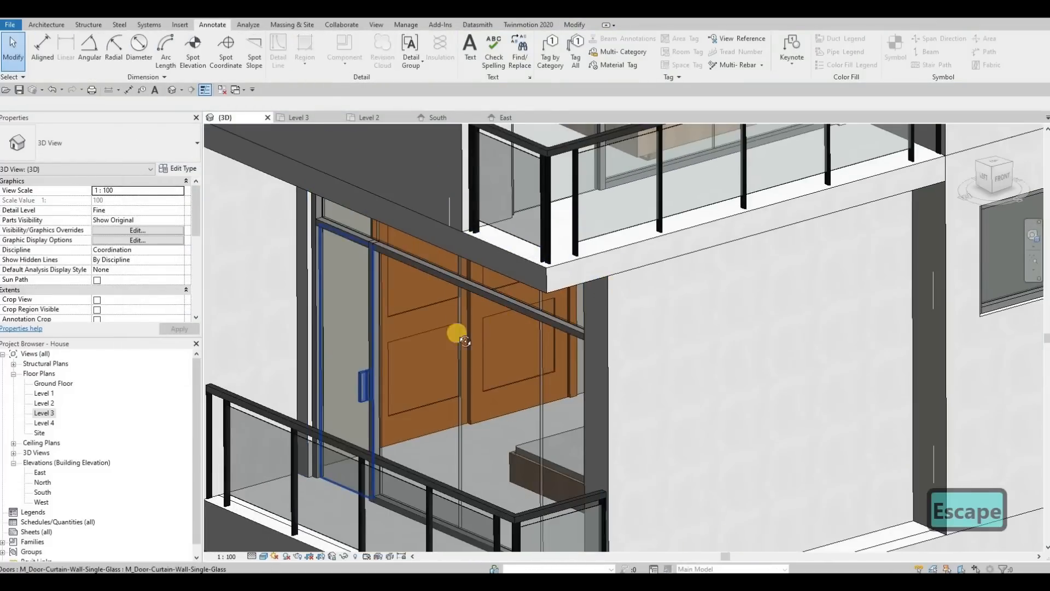
{"action": "scroll", "coordinate": [465, 341], "scroll_direction": "down", "scroll_amount": 4}
{"action": "scroll", "coordinate": [309, 344], "scroll_direction": "up", "scroll_amount": 3}
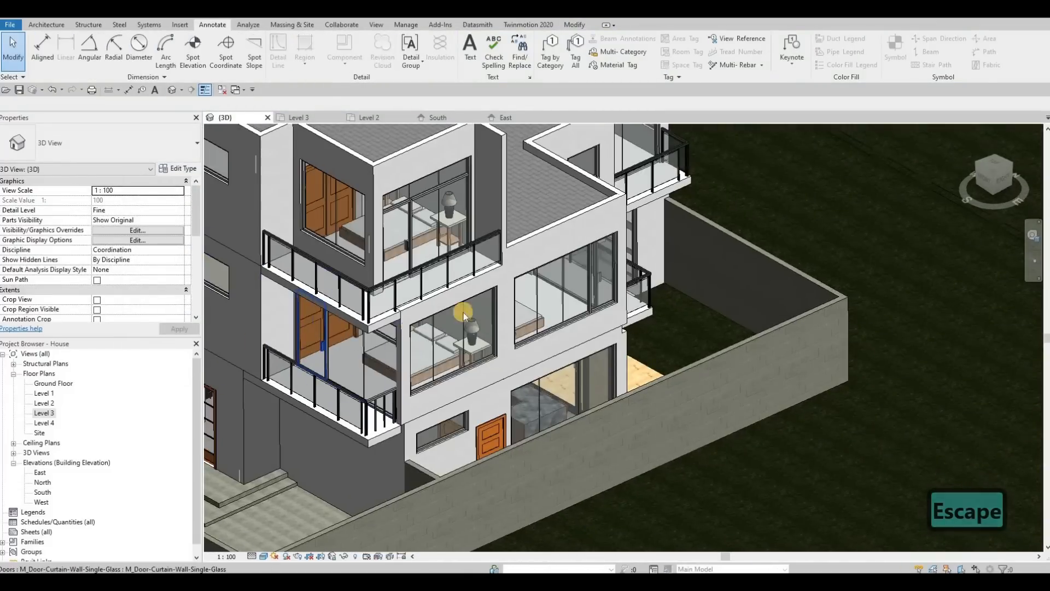
Delete the front and right boundary walls around the site in the 3D view.
{"action": "scroll", "coordinate": [462, 312], "scroll_direction": "down", "scroll_amount": 2}
{"action": "middle_click_drag", "start_coordinate": [431, 295], "coordinate": [425, 258], "text": "shift"}
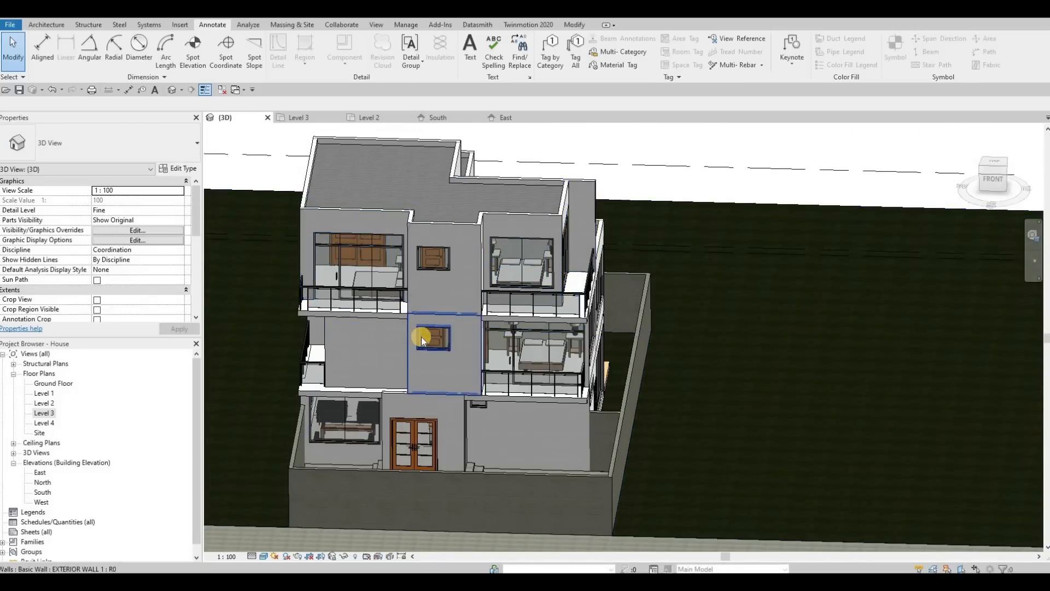
{"action": "middle_click_drag", "start_coordinate": [432, 328], "coordinate": [477, 352], "text": "shift"}
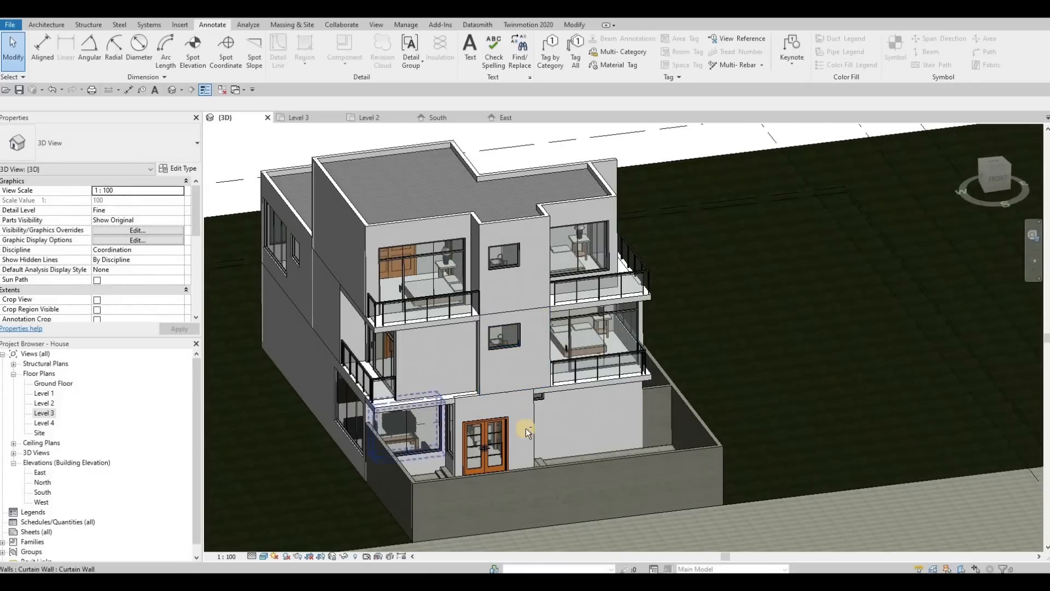
{"action": "middle_click_drag", "start_coordinate": [508, 394], "coordinate": [534, 445], "text": "shift"}
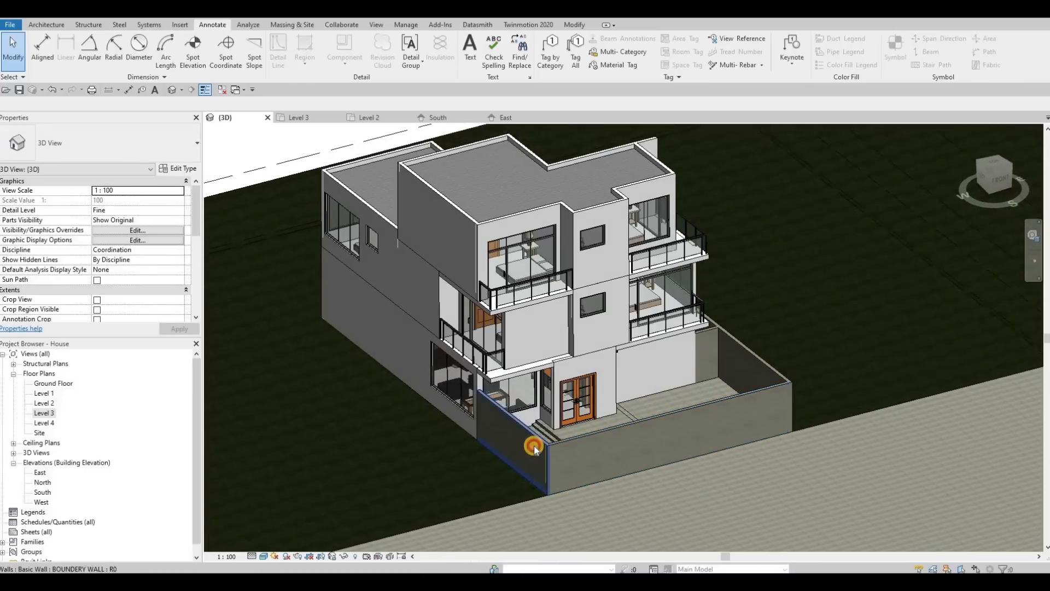
{"action": "left_click", "coordinate": [534, 445]}
{"action": "key", "text": "Delete"}
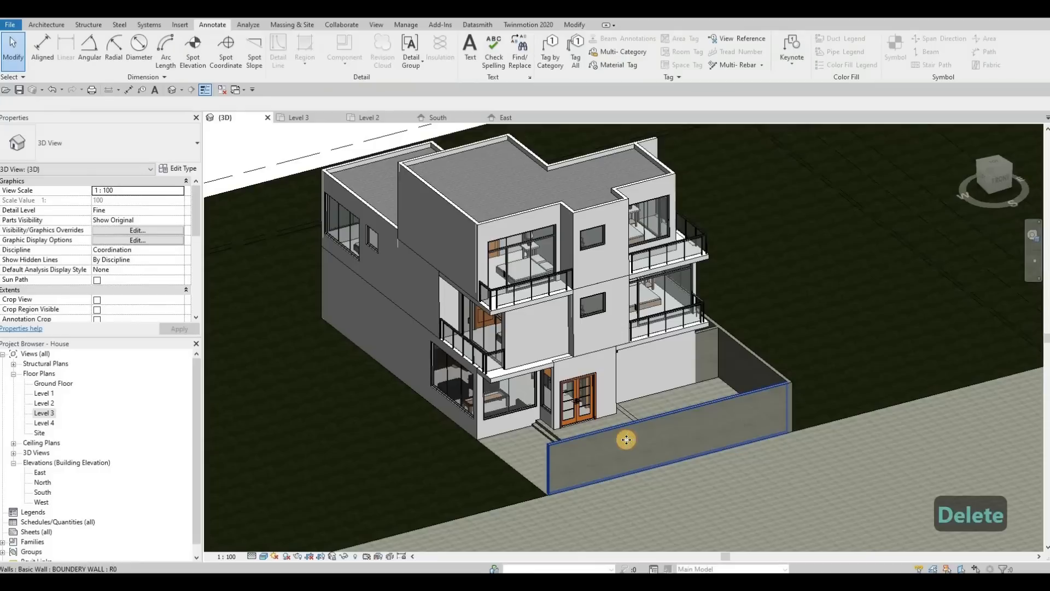
{"action": "left_click", "coordinate": [745, 402]}
{"action": "key", "text": "Delete"}
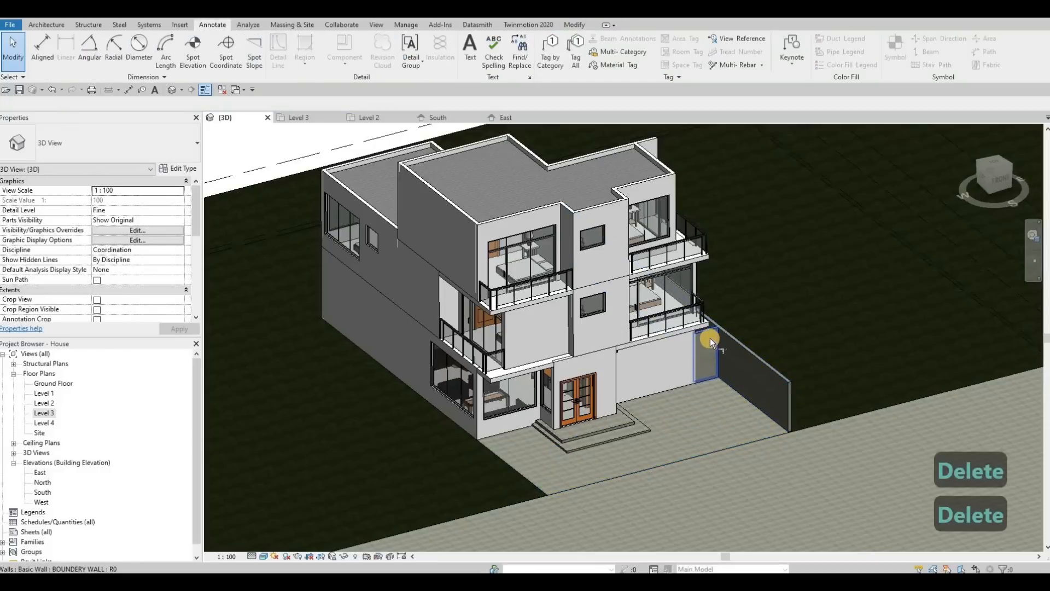
Try to trim the right boundary wall with Trim/Extend to Corner.
{"action": "key", "text": "t"}
{"action": "key", "text": "r"}
{"action": "left_click", "coordinate": [714, 324]}
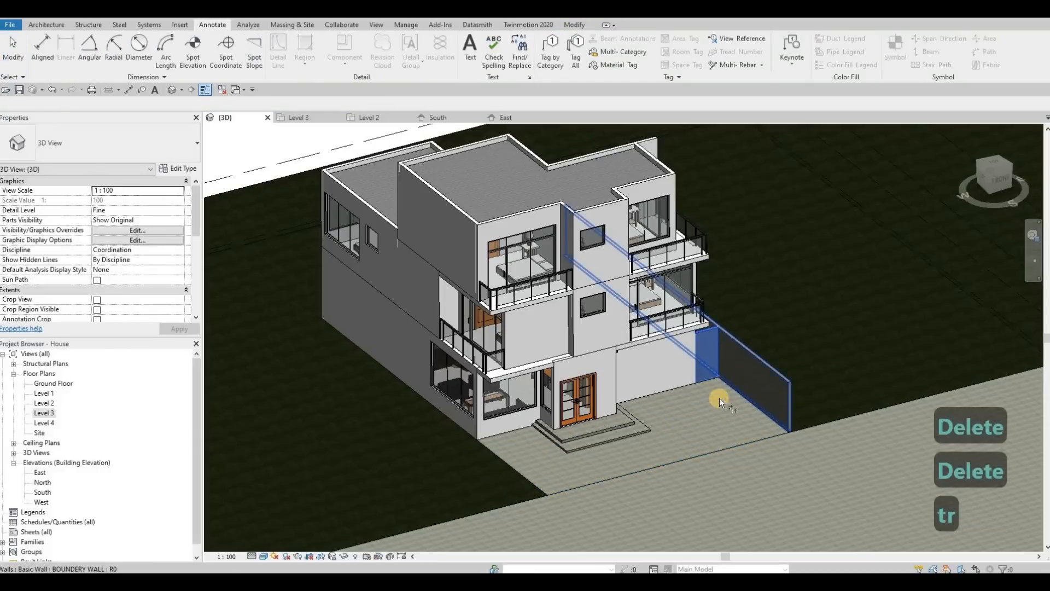
{"action": "middle_click_drag", "start_coordinate": [708, 411], "coordinate": [703, 395]}
{"action": "key", "text": "Escape"}
Undo the last three changes to the boundary walls.
{"action": "middle_click_drag", "start_coordinate": [600, 464], "coordinate": [677, 419], "text": "shift"}
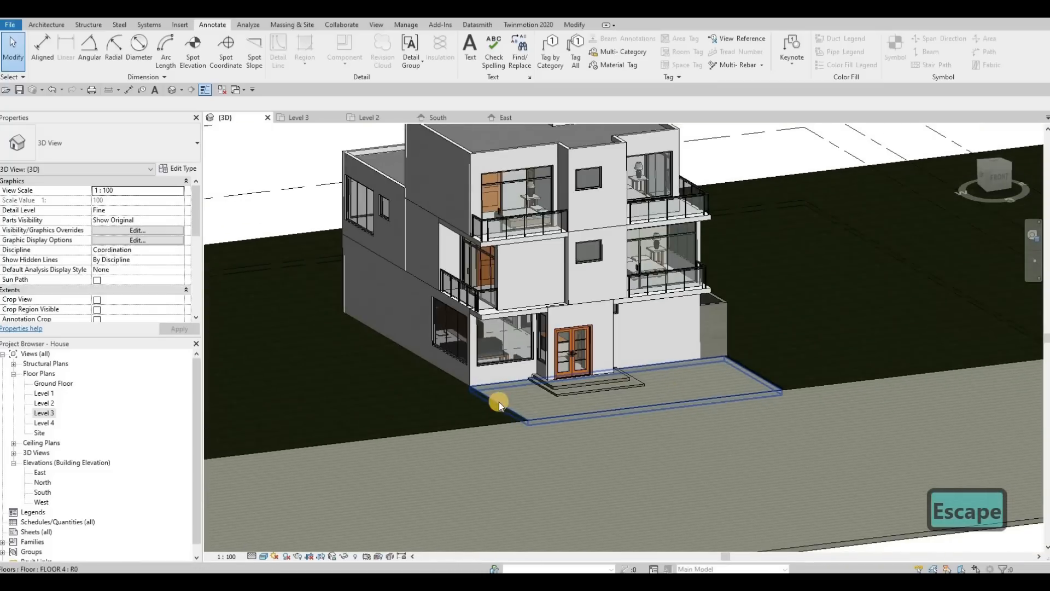
{"action": "middle_click_drag", "start_coordinate": [499, 403], "coordinate": [572, 417], "text": "shift"}
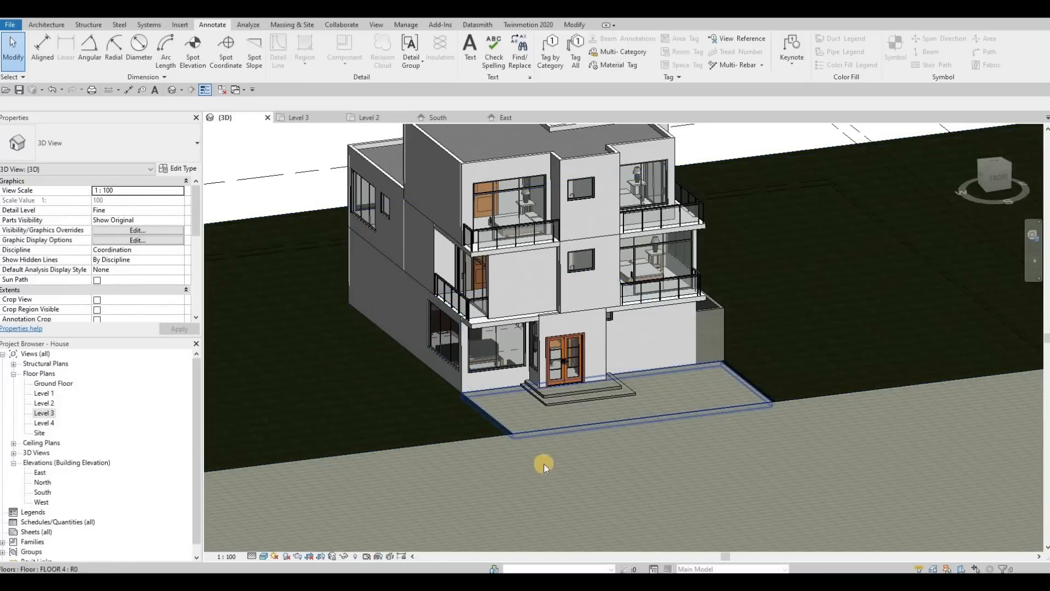
{"action": "middle_click_drag", "start_coordinate": [544, 463], "coordinate": [699, 438], "text": "shift"}
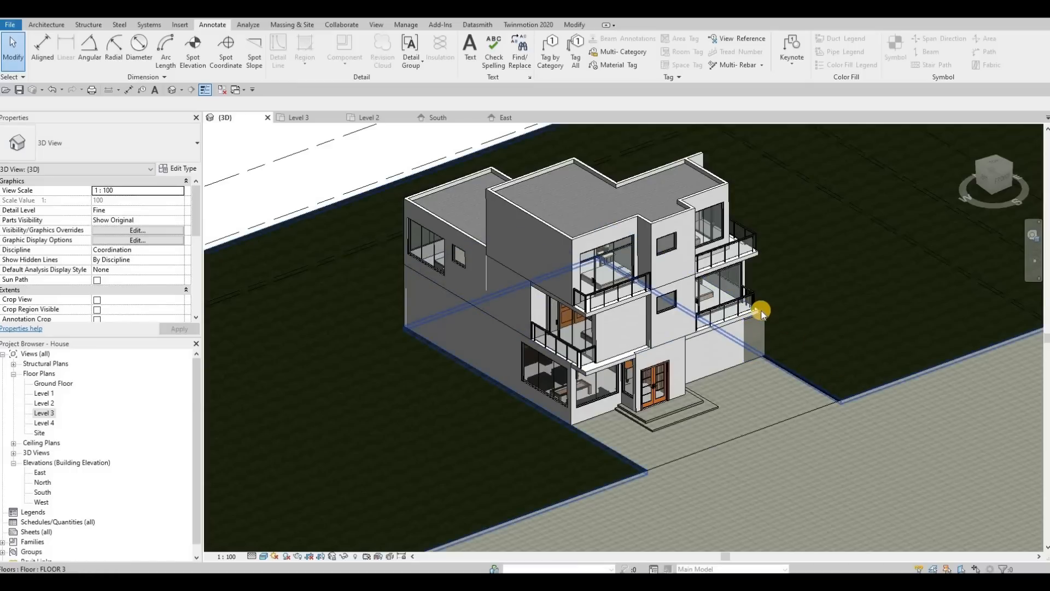
{"action": "middle_click_drag", "start_coordinate": [616, 406], "coordinate": [681, 462], "text": "shift"}
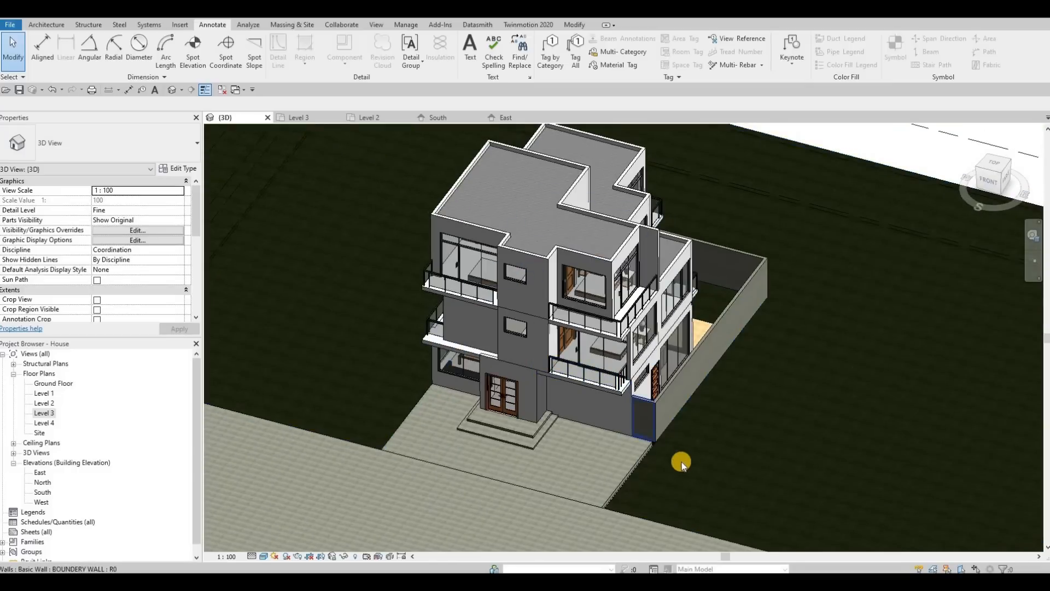
{"action": "key", "text": "ctrl+z"}
{"action": "key", "text": "ctrl+z"}
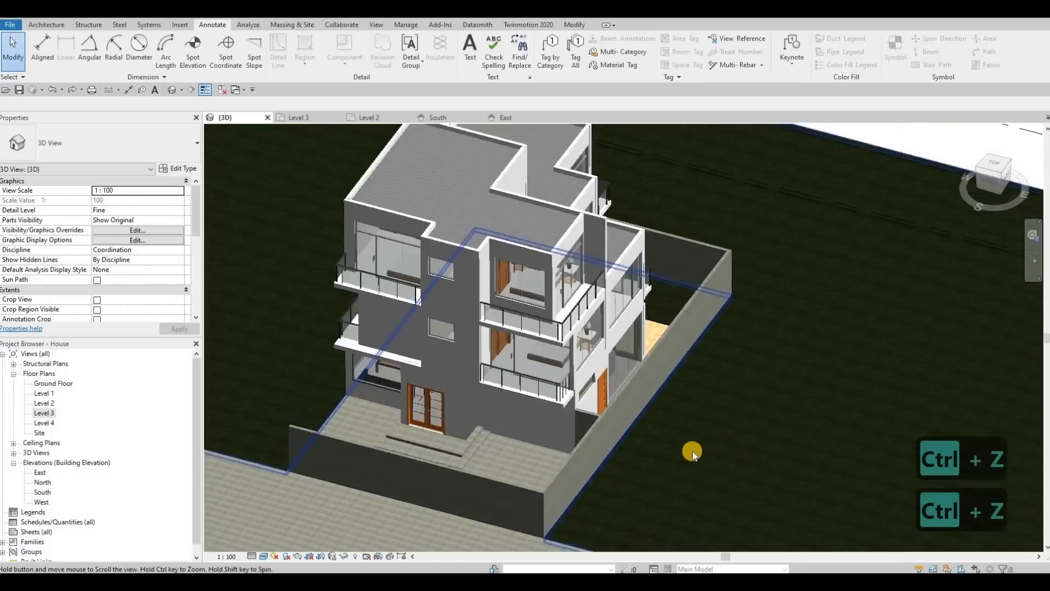
{"action": "key", "text": "ctrl+z"}
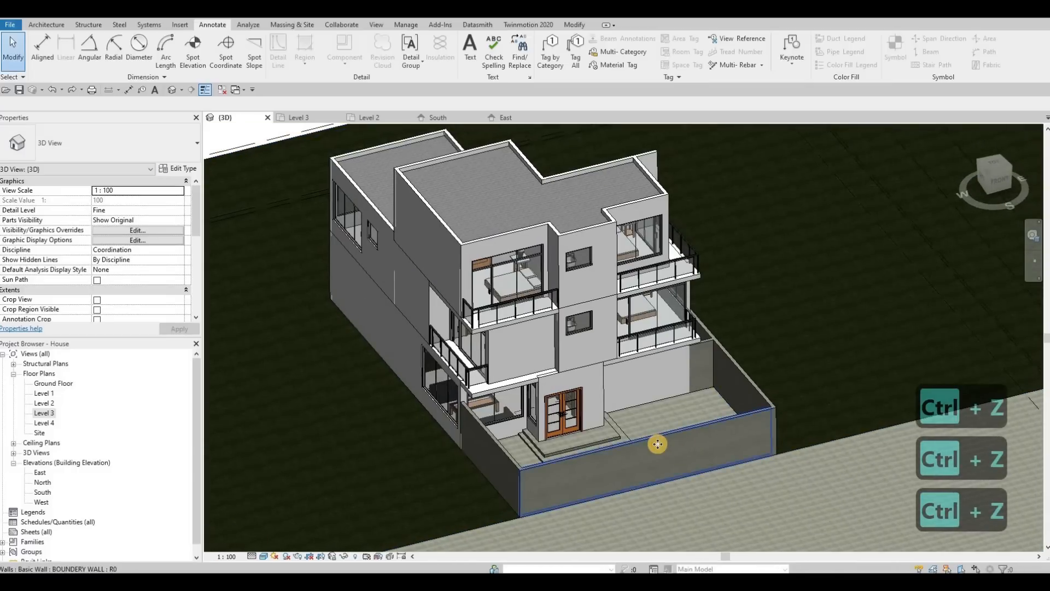
Delete the front boundary wall along the street edge of the site.
{"action": "left_click", "coordinate": [657, 444]}
{"action": "key", "text": "Delete"}
{"action": "scroll", "coordinate": [703, 442], "scroll_direction": "up", "scroll_amount": 2}
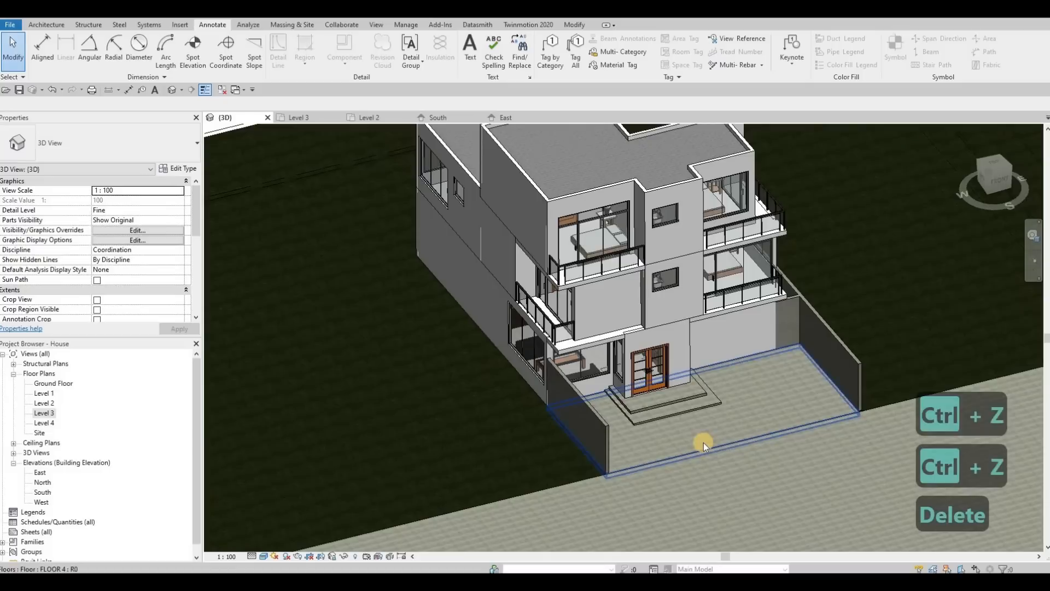
{"action": "scroll", "coordinate": [702, 441], "scroll_direction": "down", "scroll_amount": 3}
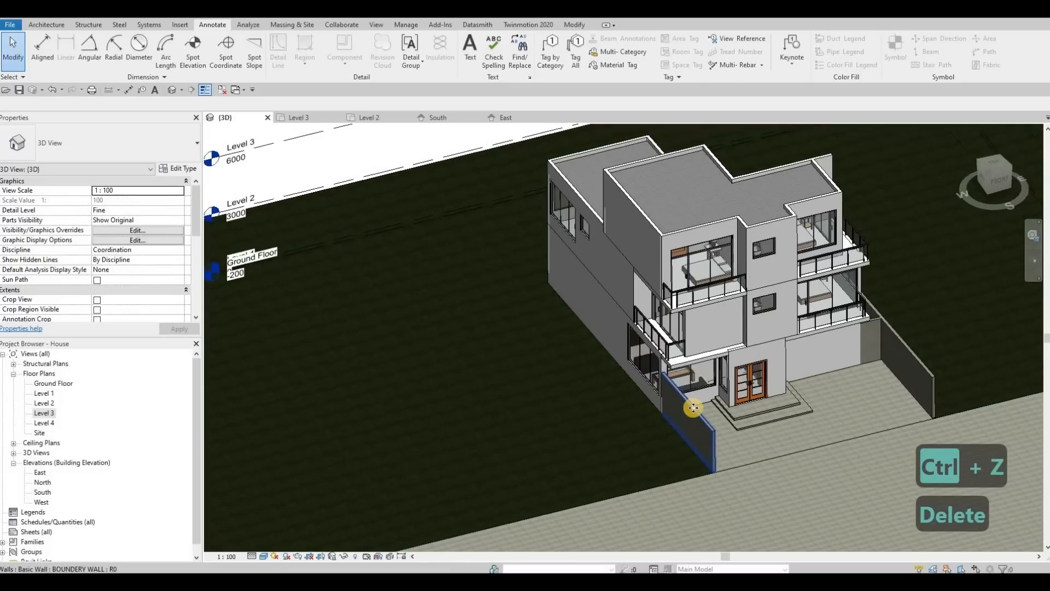
Delete the left boundary wall beside the entrance and undo the deletion.
{"action": "left_click", "coordinate": [693, 408]}
{"action": "key", "text": "Delete"}
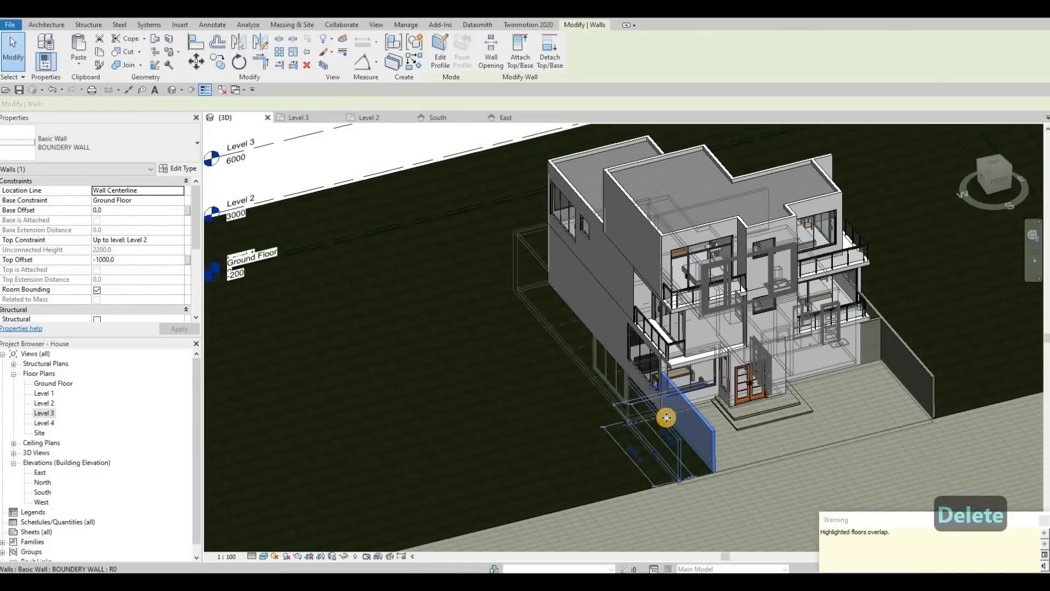
{"action": "key", "text": "ctrl+z"}
{"action": "key", "text": "Escape"}
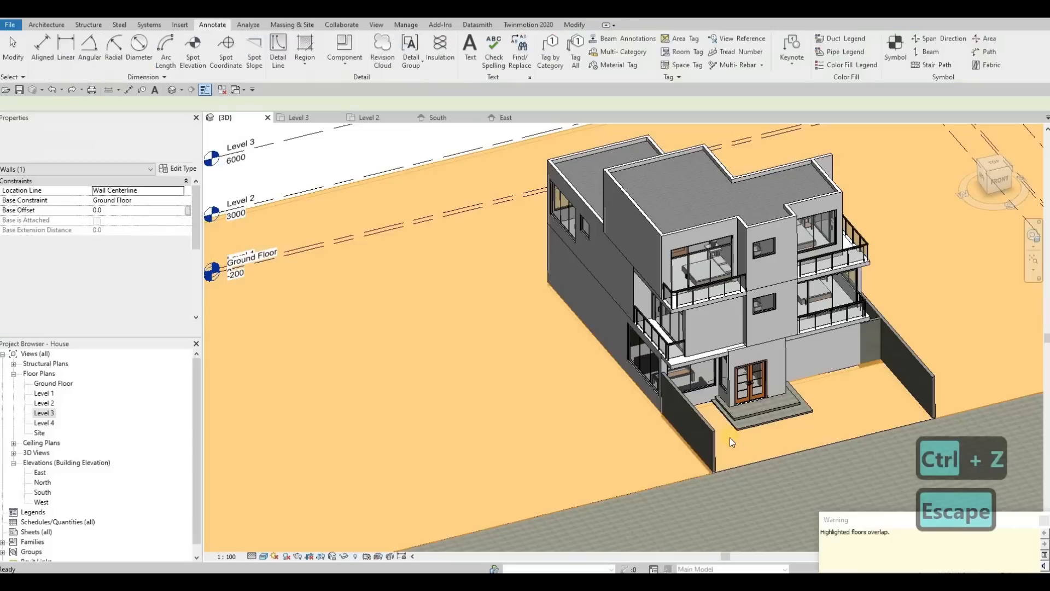
Review the house and site from several angles and zoom levels in the 3D view.
{"action": "scroll", "coordinate": [711, 495], "scroll_direction": "up", "scroll_amount": 4}
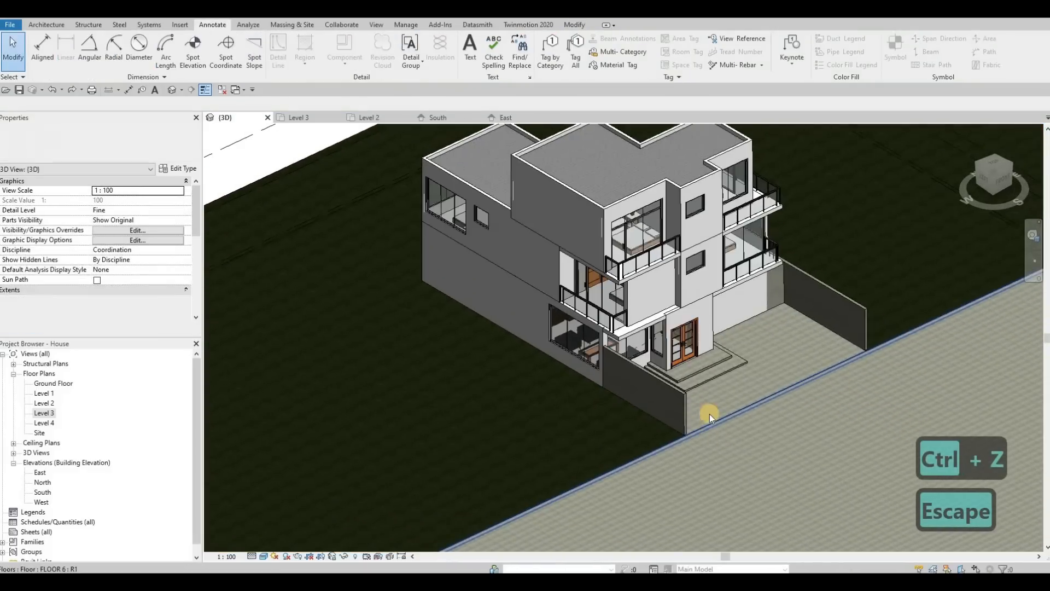
{"action": "middle_click_drag", "start_coordinate": [709, 414], "coordinate": [698, 414]}
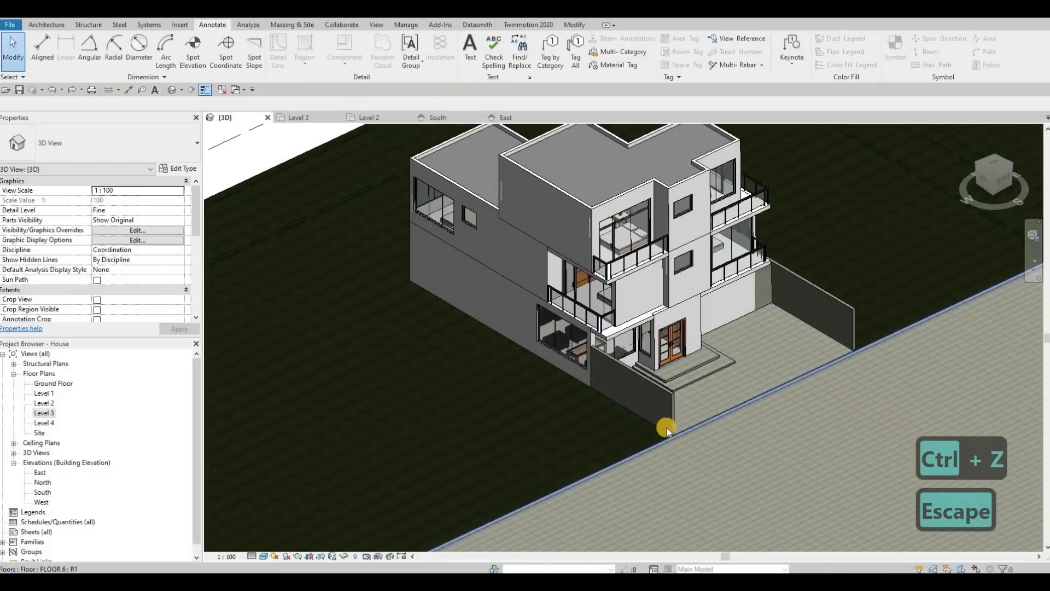
{"action": "scroll", "coordinate": [700, 360], "scroll_direction": "down", "scroll_amount": 3}
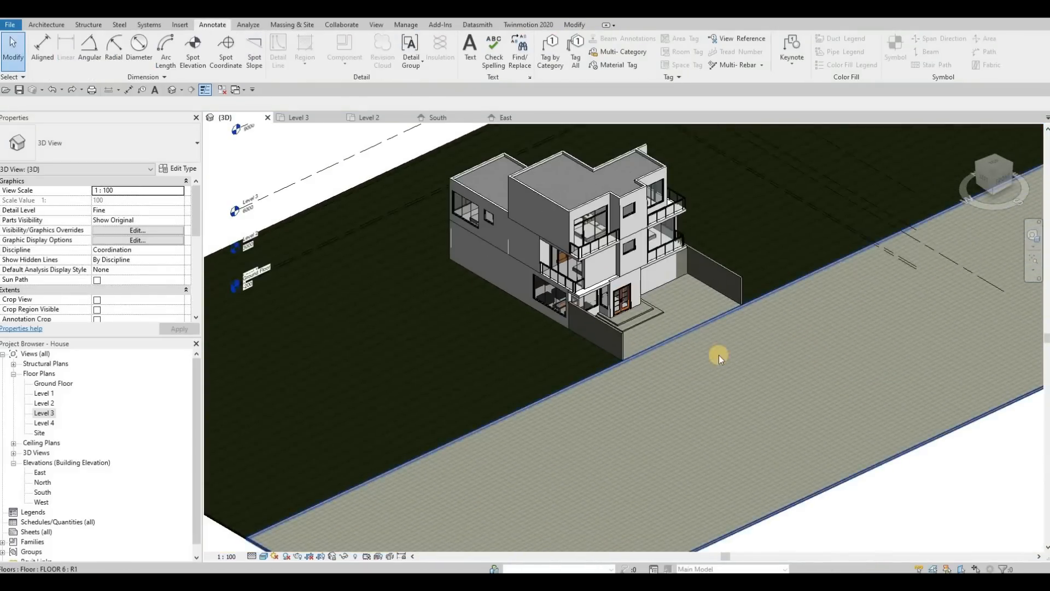
{"action": "scroll", "coordinate": [746, 347], "scroll_direction": "down", "scroll_amount": 5}
{"action": "scroll", "coordinate": [703, 345], "scroll_direction": "up", "scroll_amount": 3}
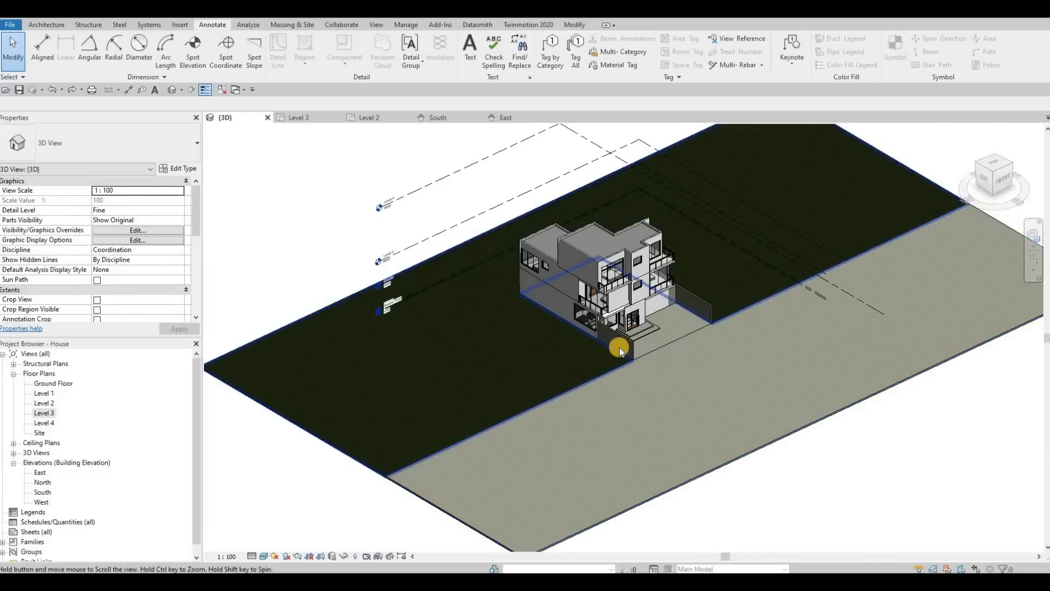
{"action": "scroll", "coordinate": [657, 350], "scroll_direction": "up", "scroll_amount": 5}
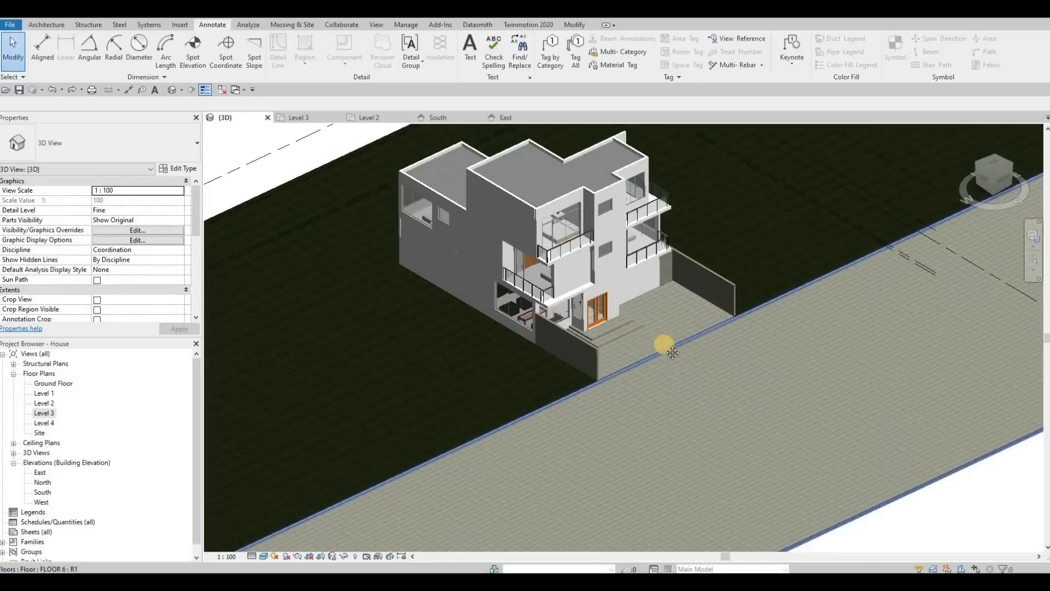
{"action": "scroll", "coordinate": [672, 352], "scroll_direction": "down", "scroll_amount": 4}
{"action": "scroll", "coordinate": [352, 276], "scroll_direction": "up", "scroll_amount": 2}
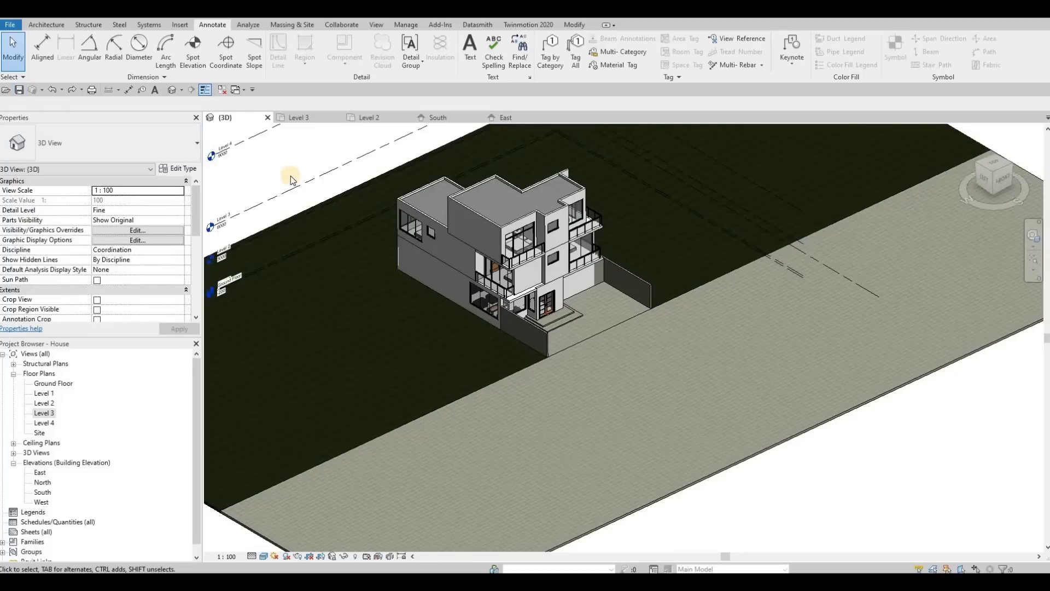
{"action": "key", "text": "F1"}
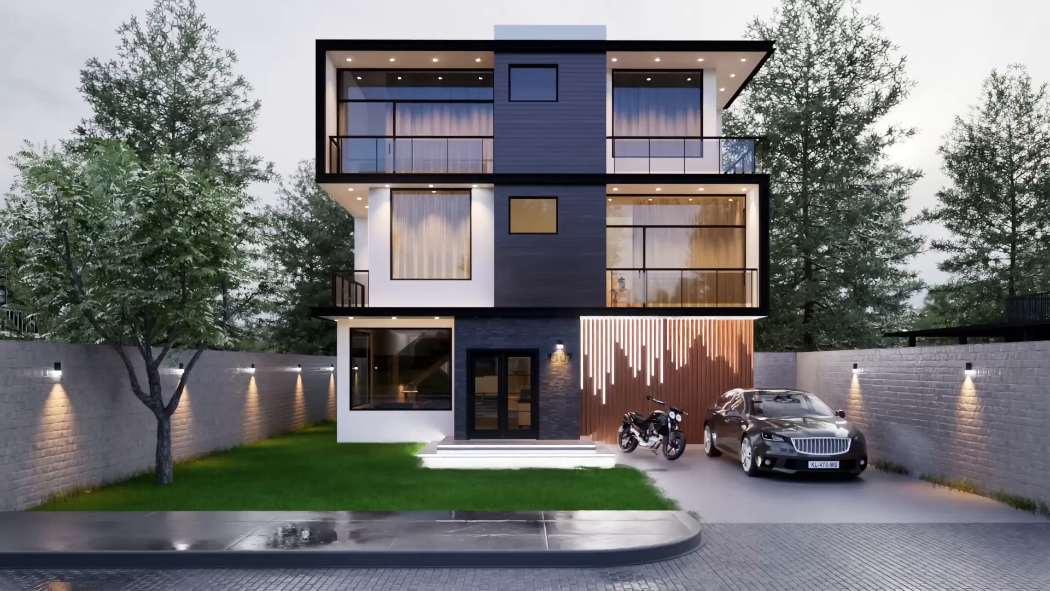